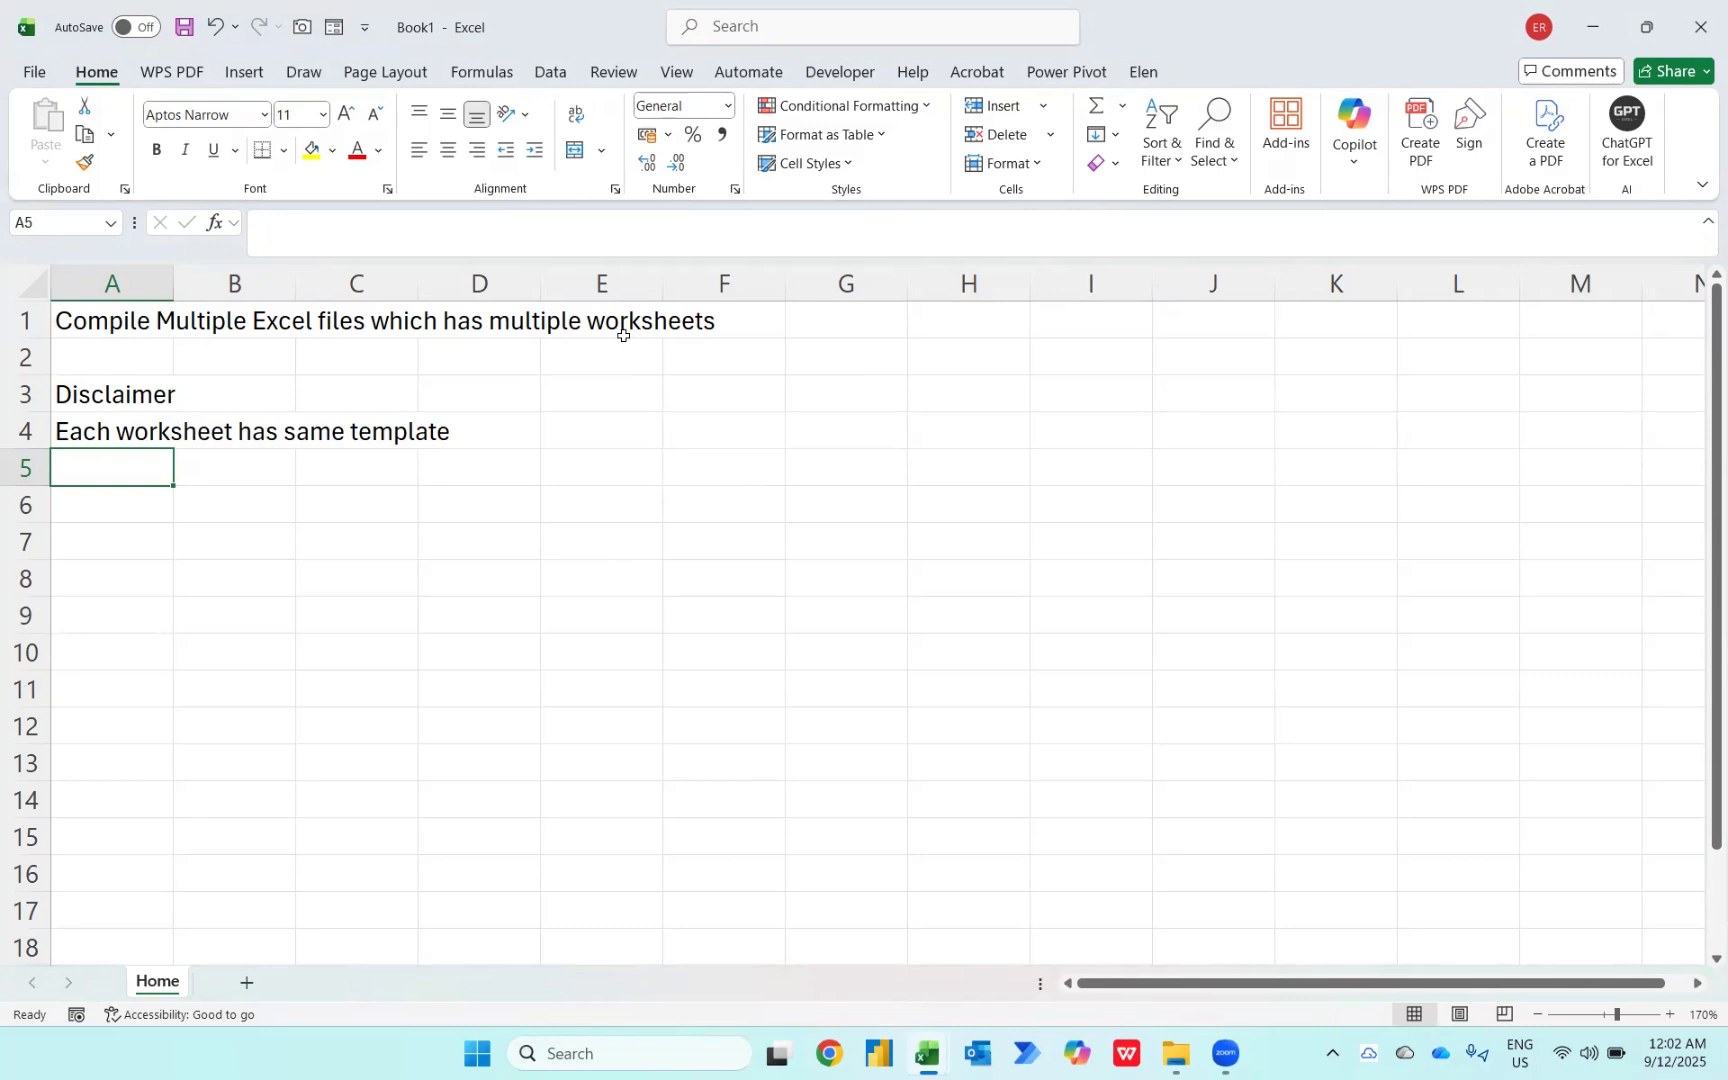
Step: Switch to the Malaysia workbook and review each of its city worksheets
{"action": "key", "text": "alt+Tab"}
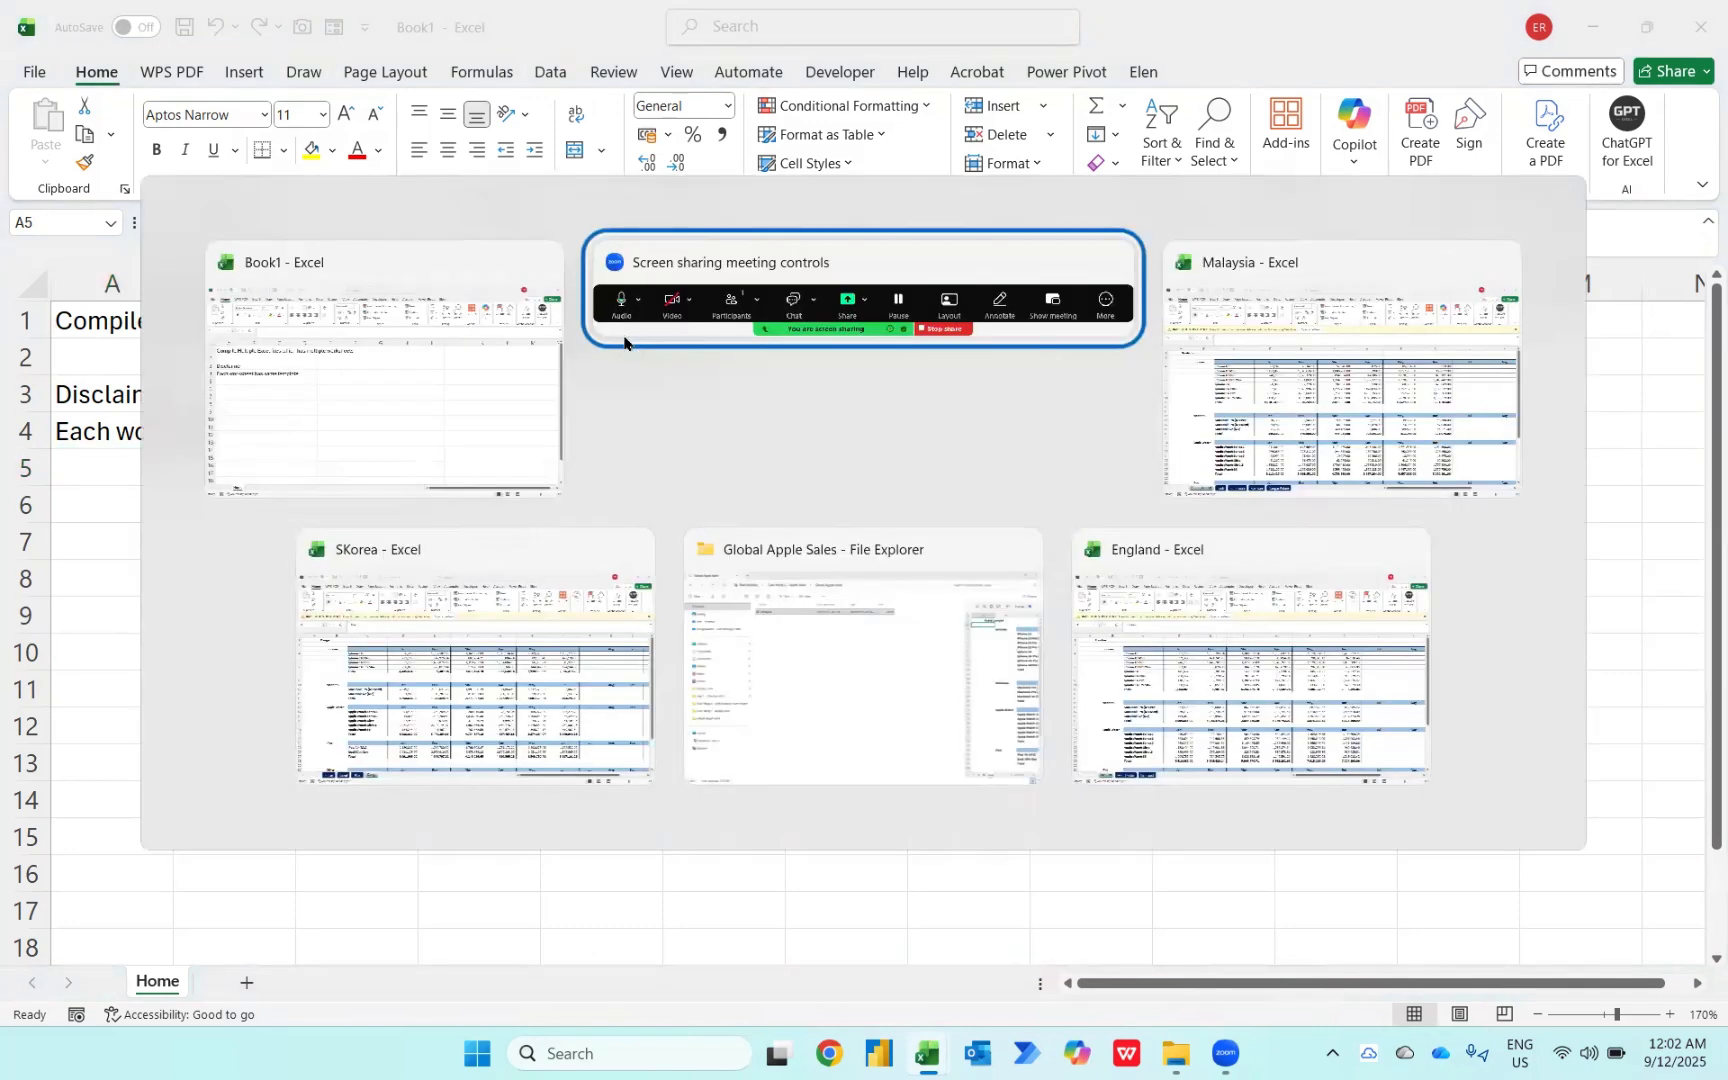
{"action": "key", "text": "alt+Tab"}
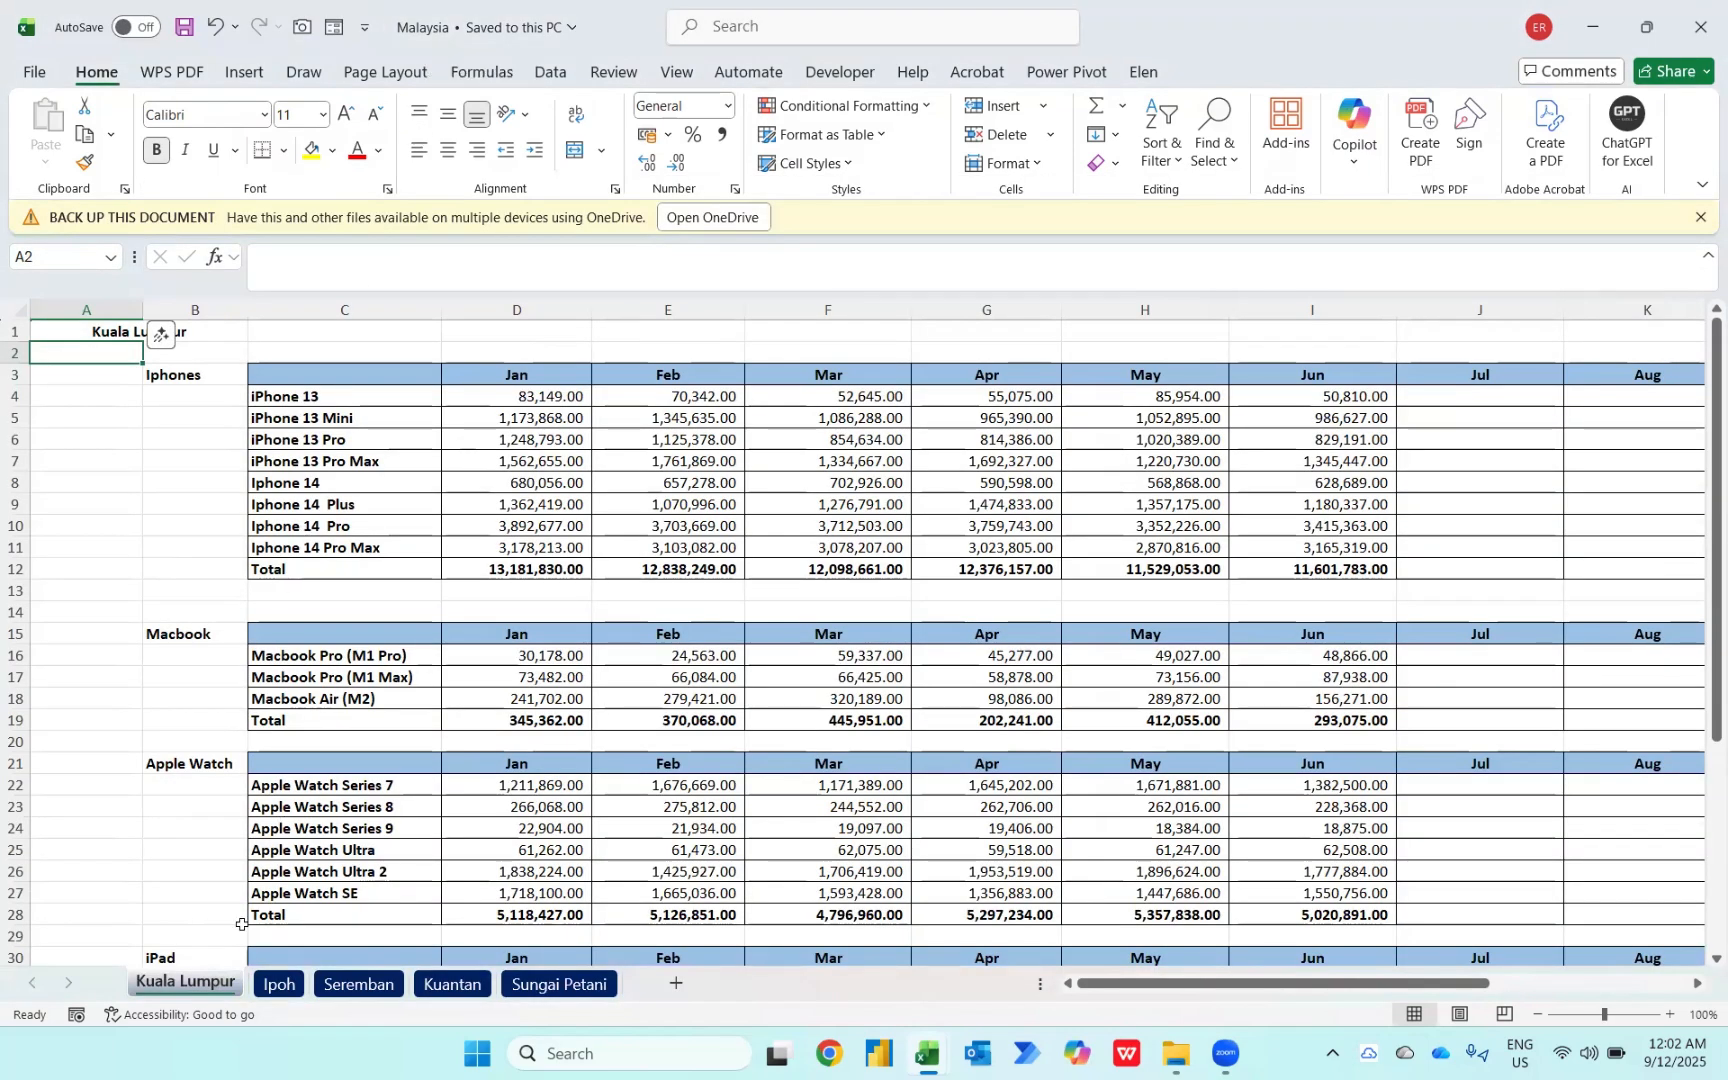
{"action": "left_click", "coordinate": [275, 988]}
{"action": "left_click", "coordinate": [331, 990]}
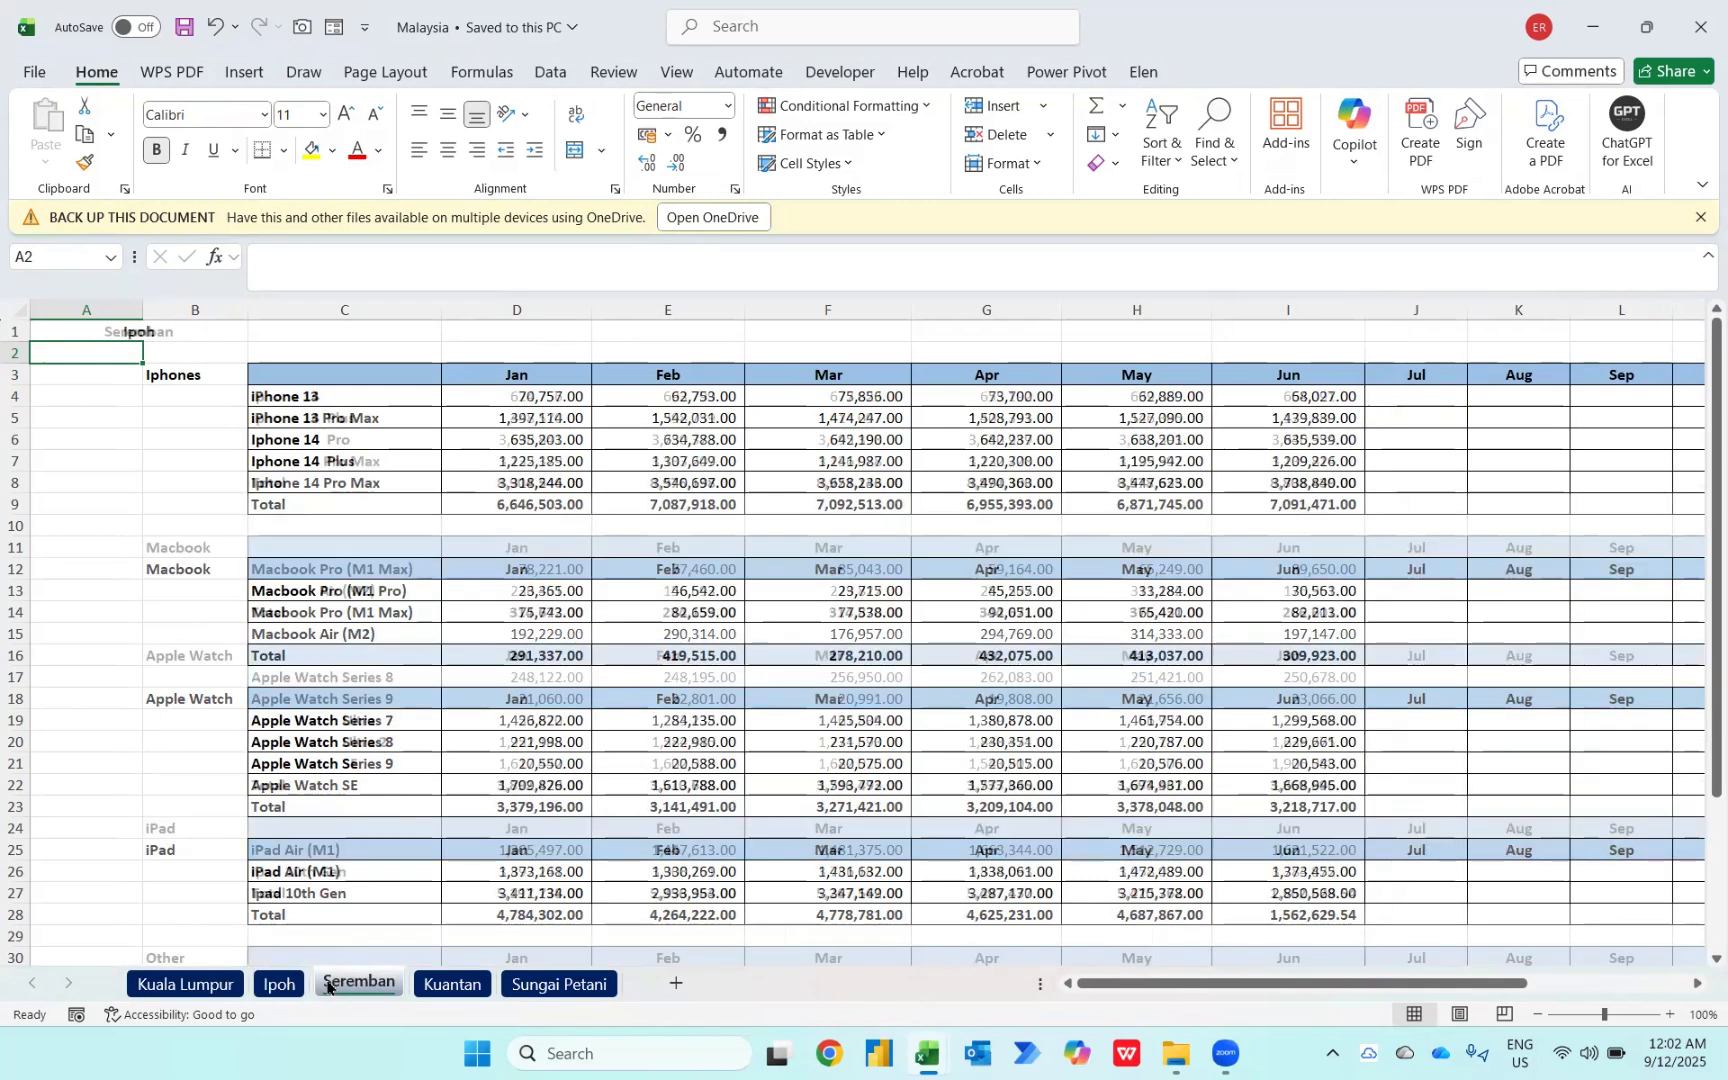
{"action": "left_click", "coordinate": [452, 985]}
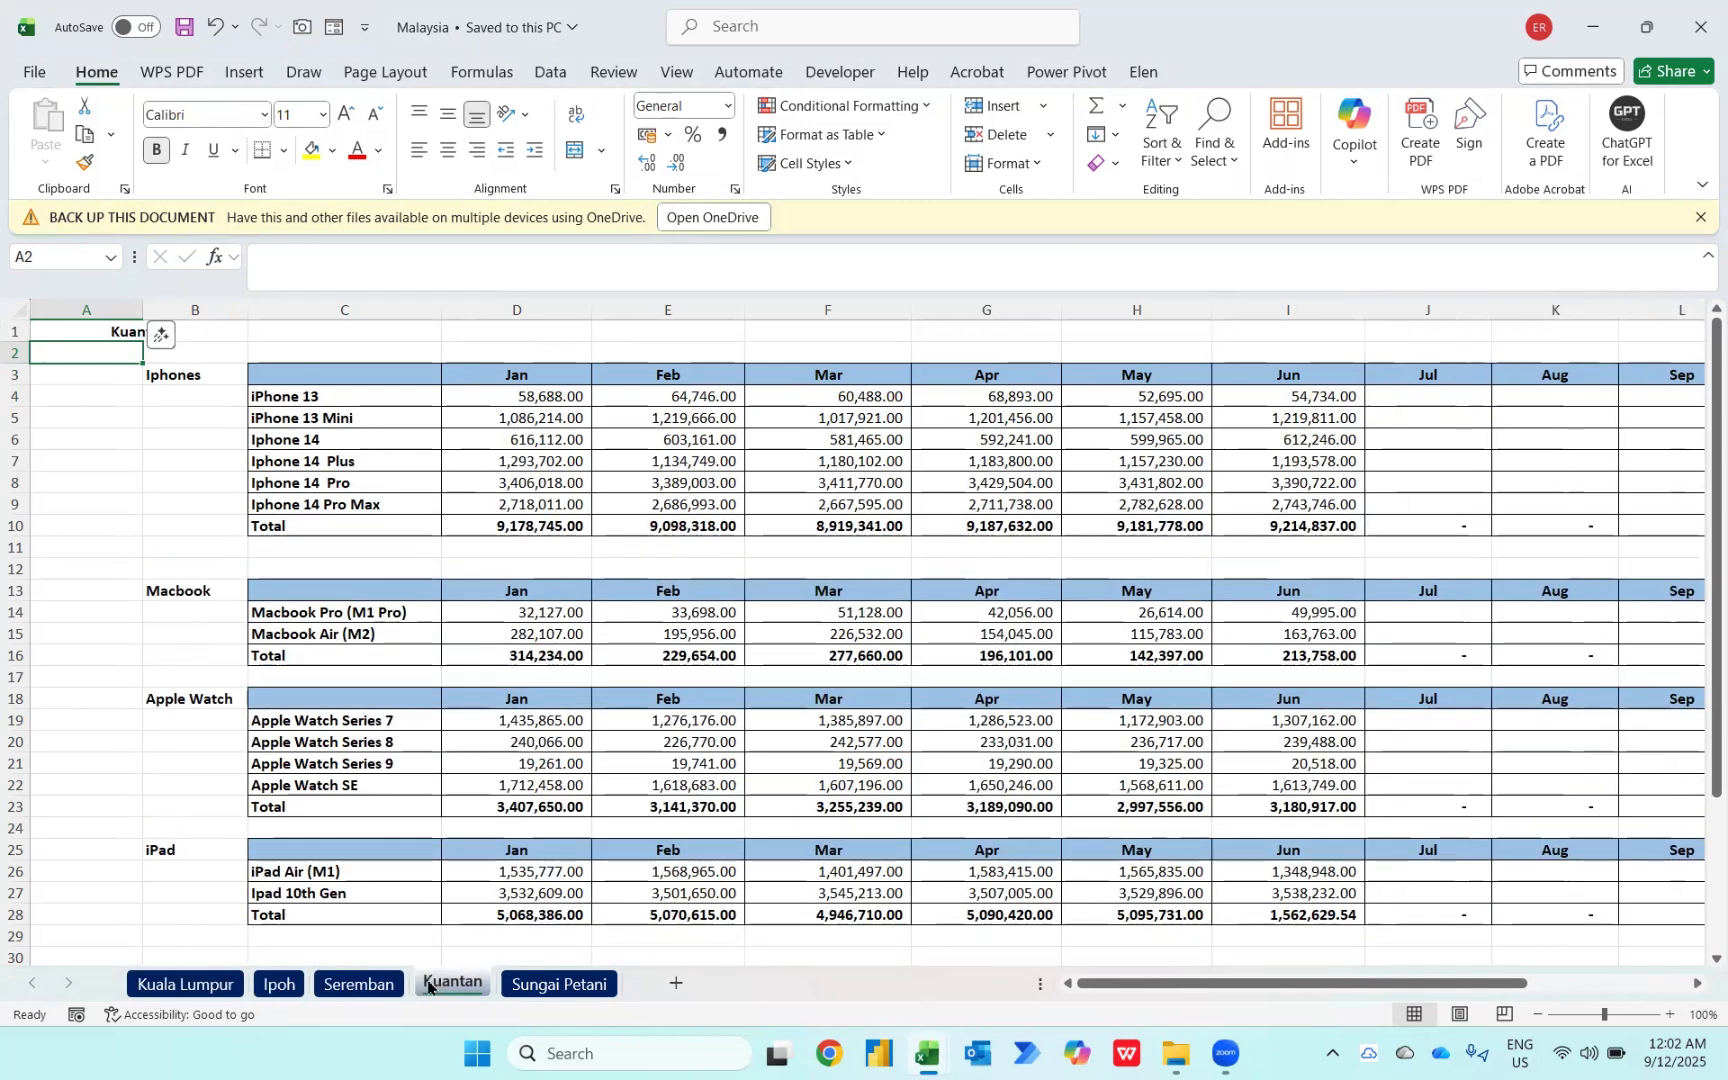
{"action": "left_click", "coordinate": [534, 985]}
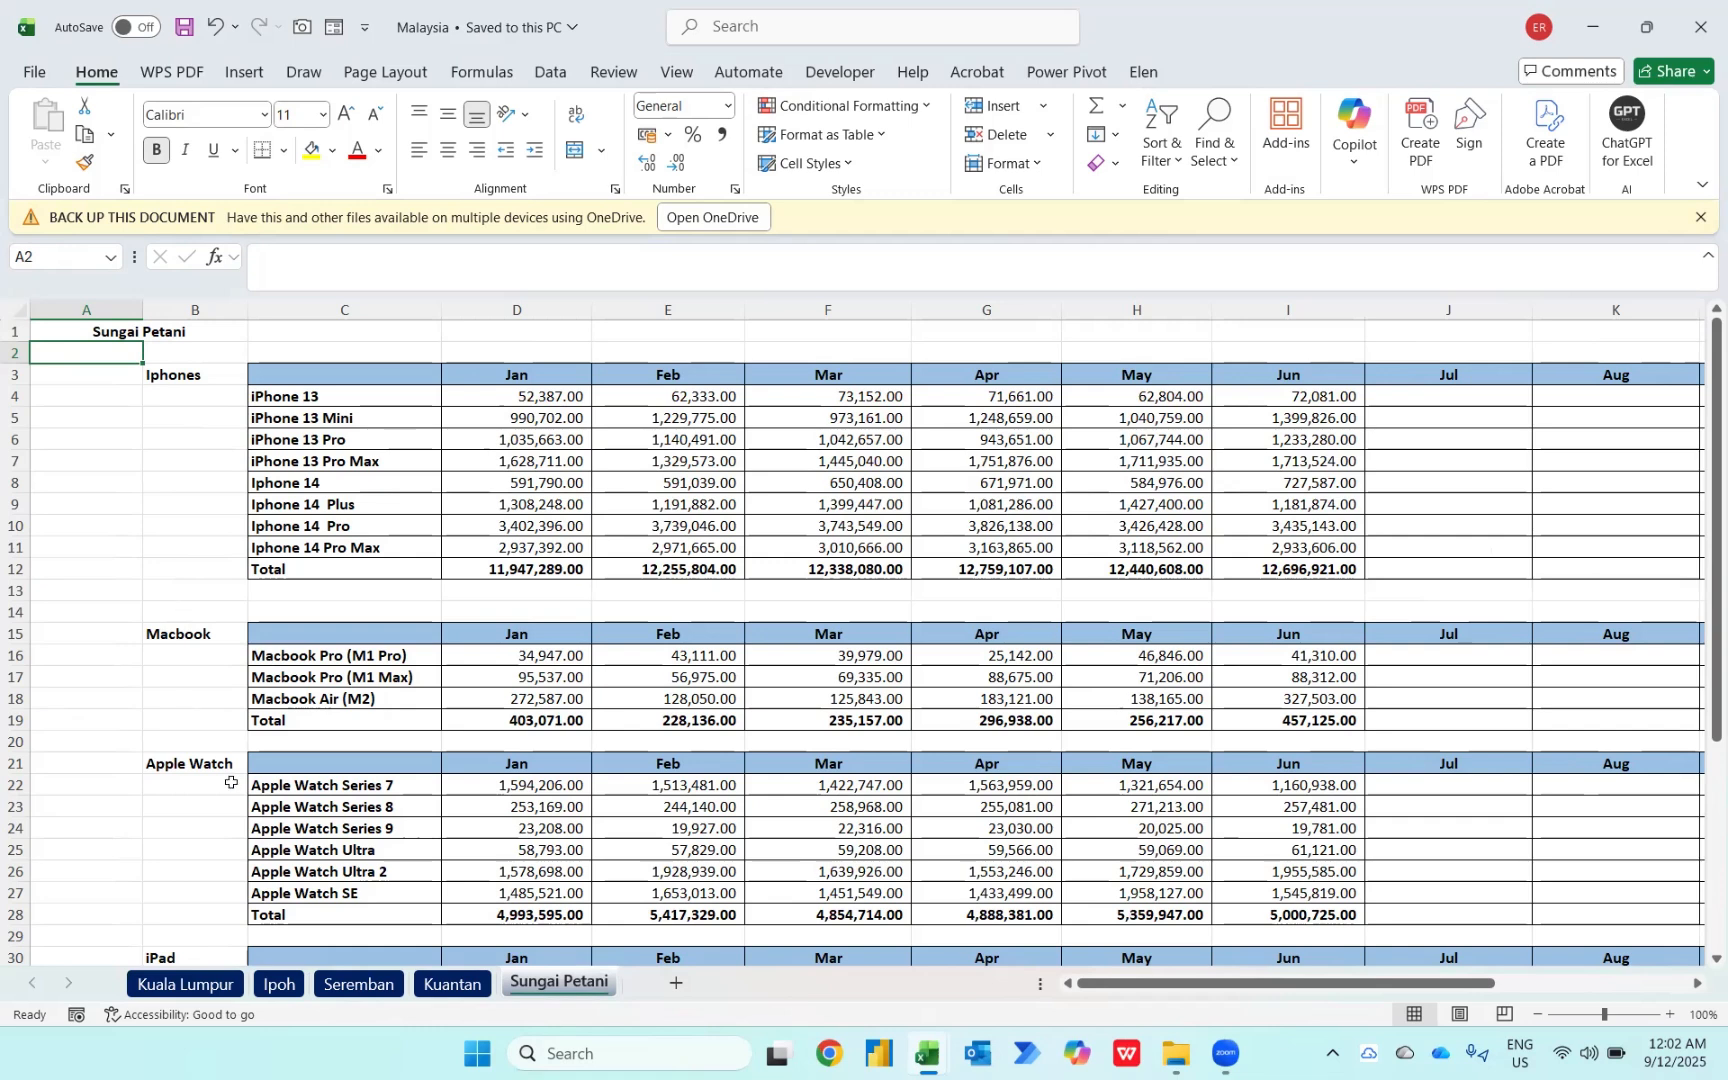
{"action": "left_click", "coordinate": [187, 986]}
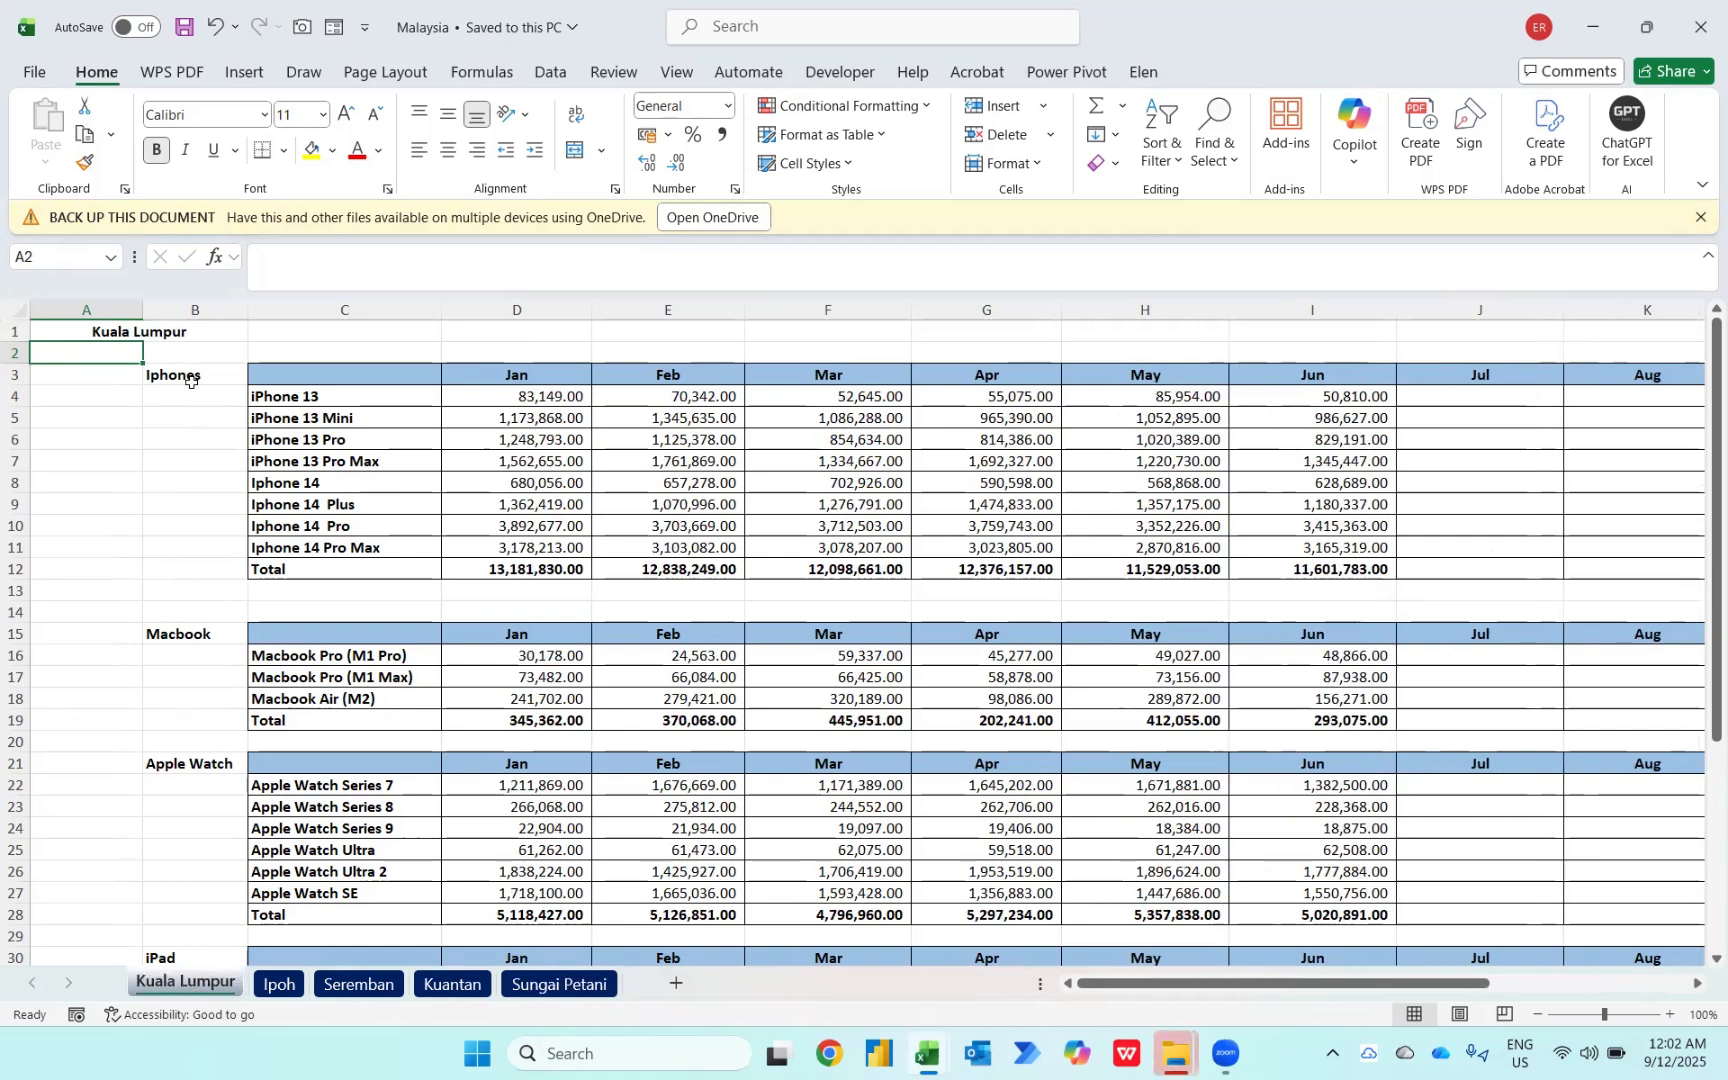
{"action": "left_click", "coordinate": [279, 984]}
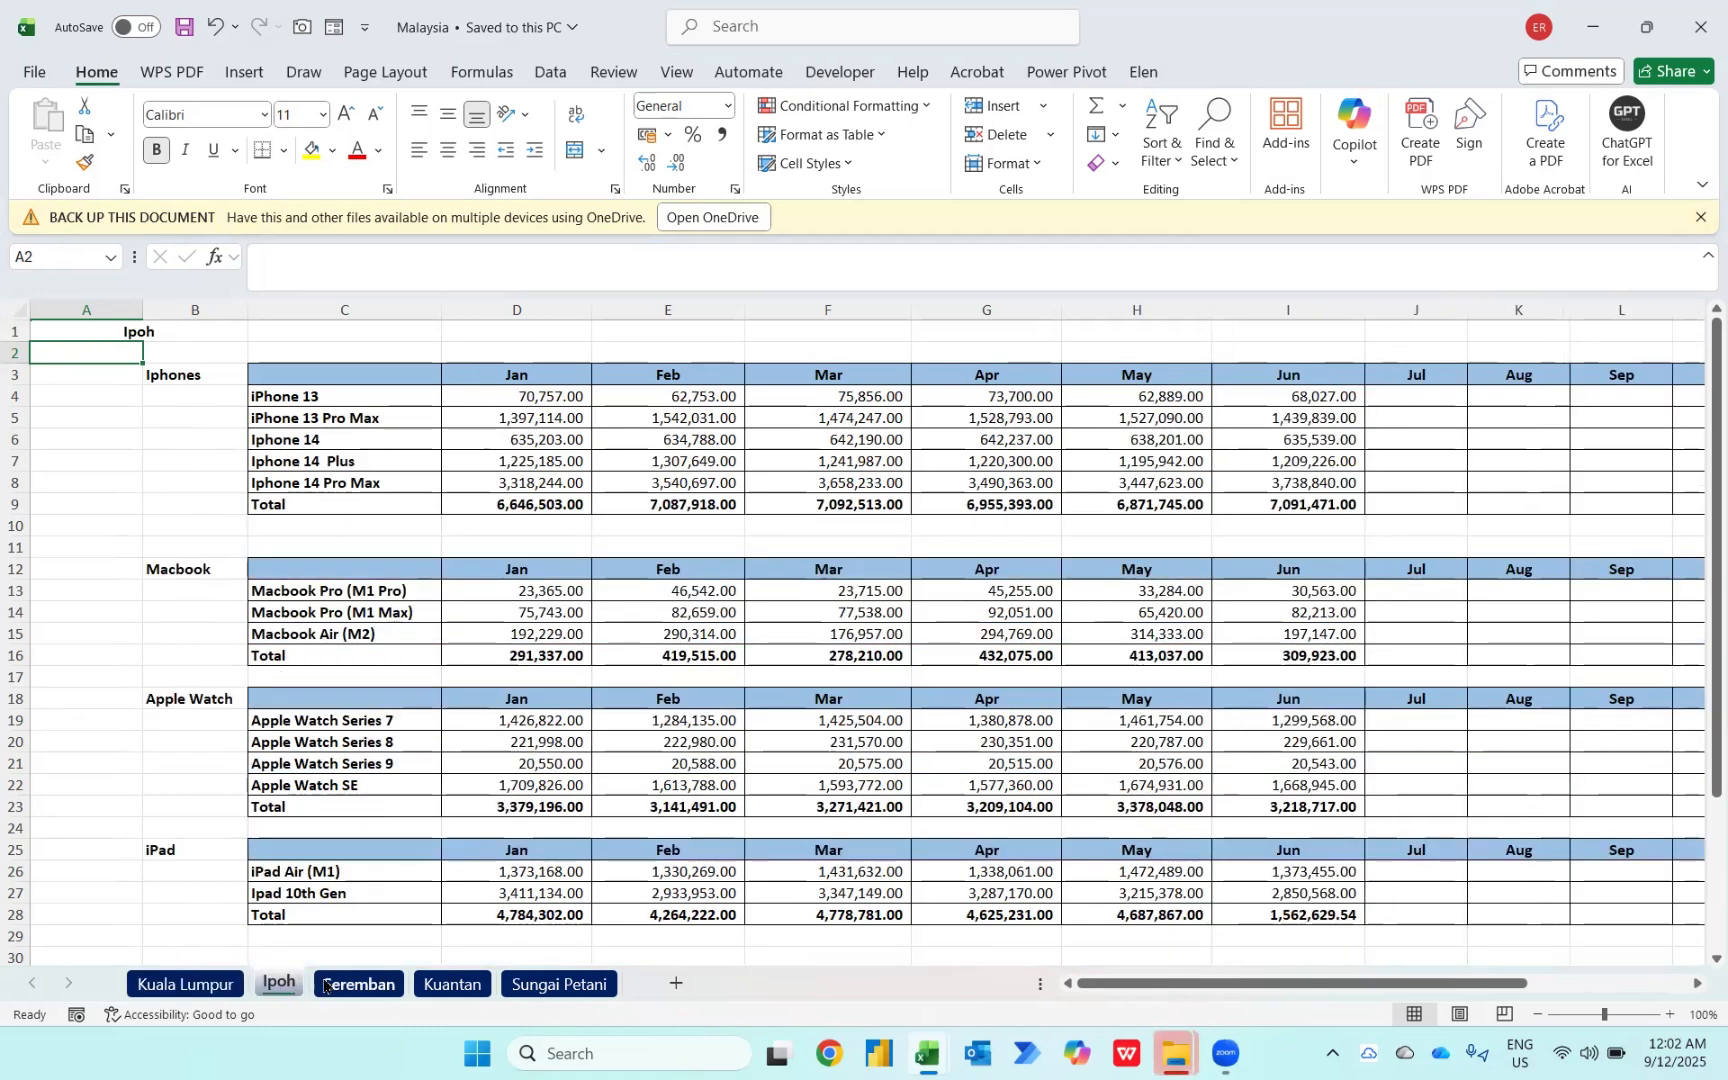
{"action": "left_click", "coordinate": [324, 986]}
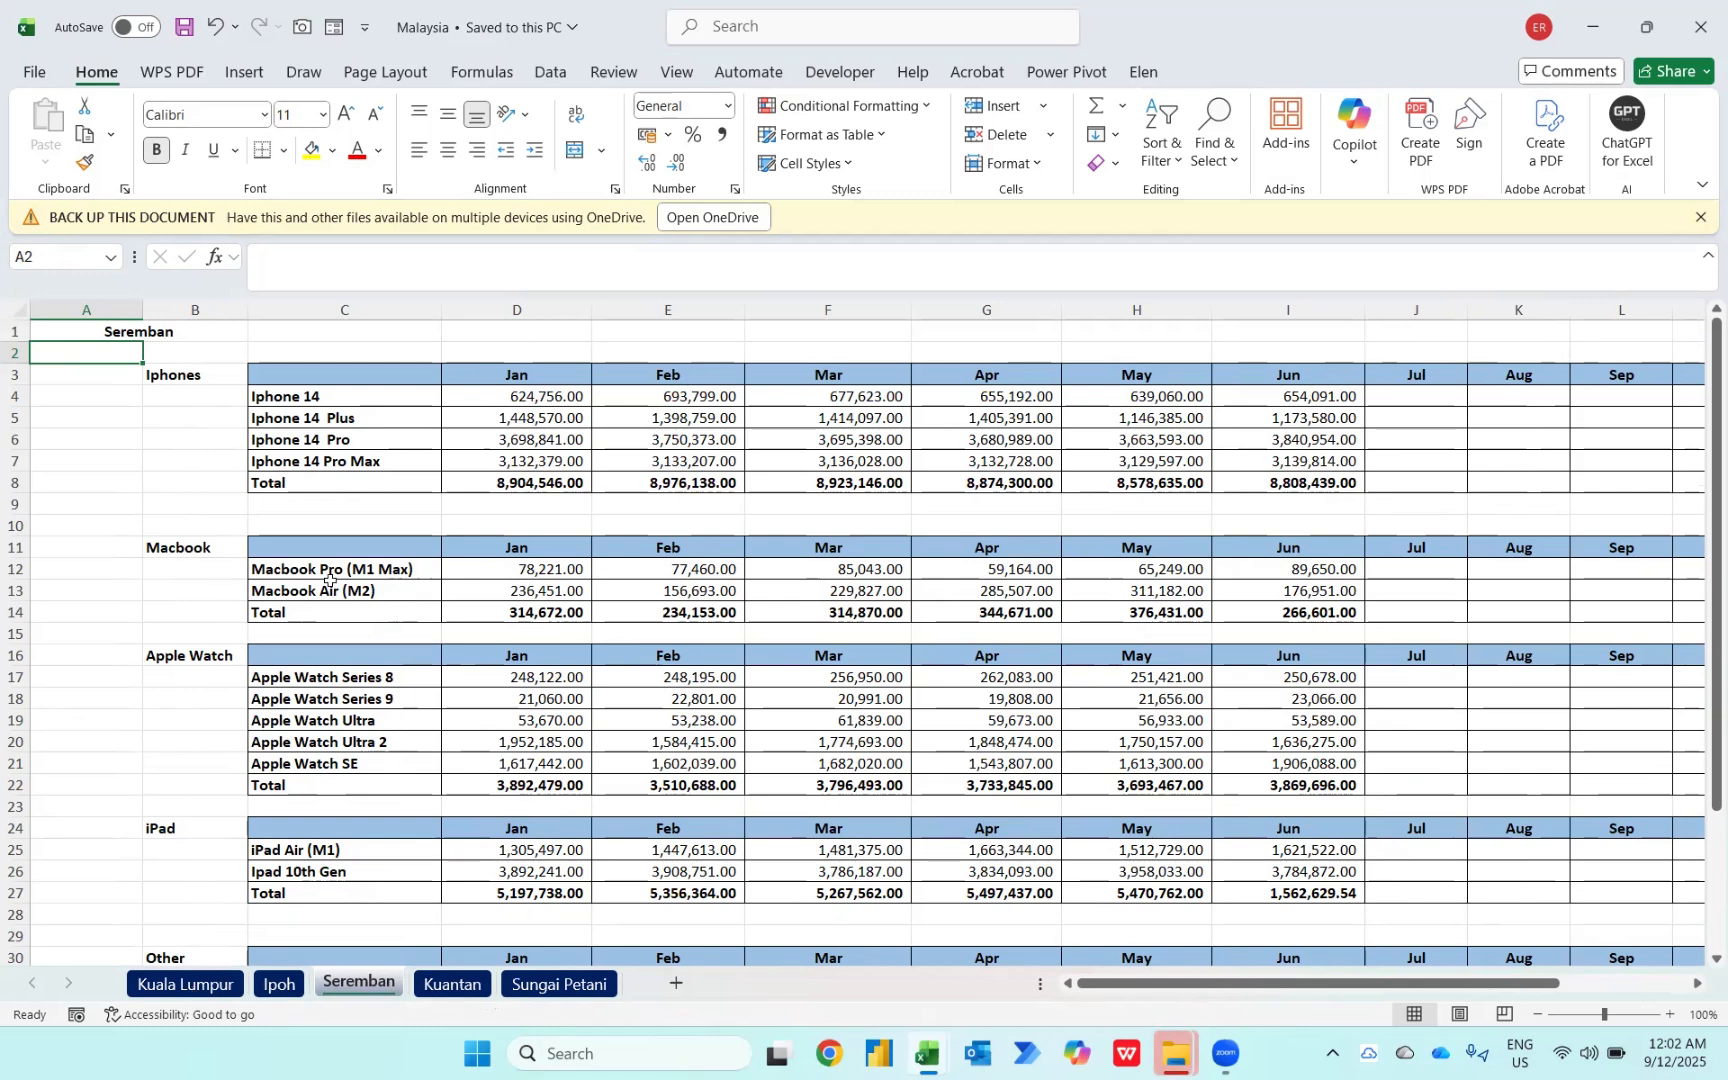
{"action": "left_click", "coordinate": [194, 986]}
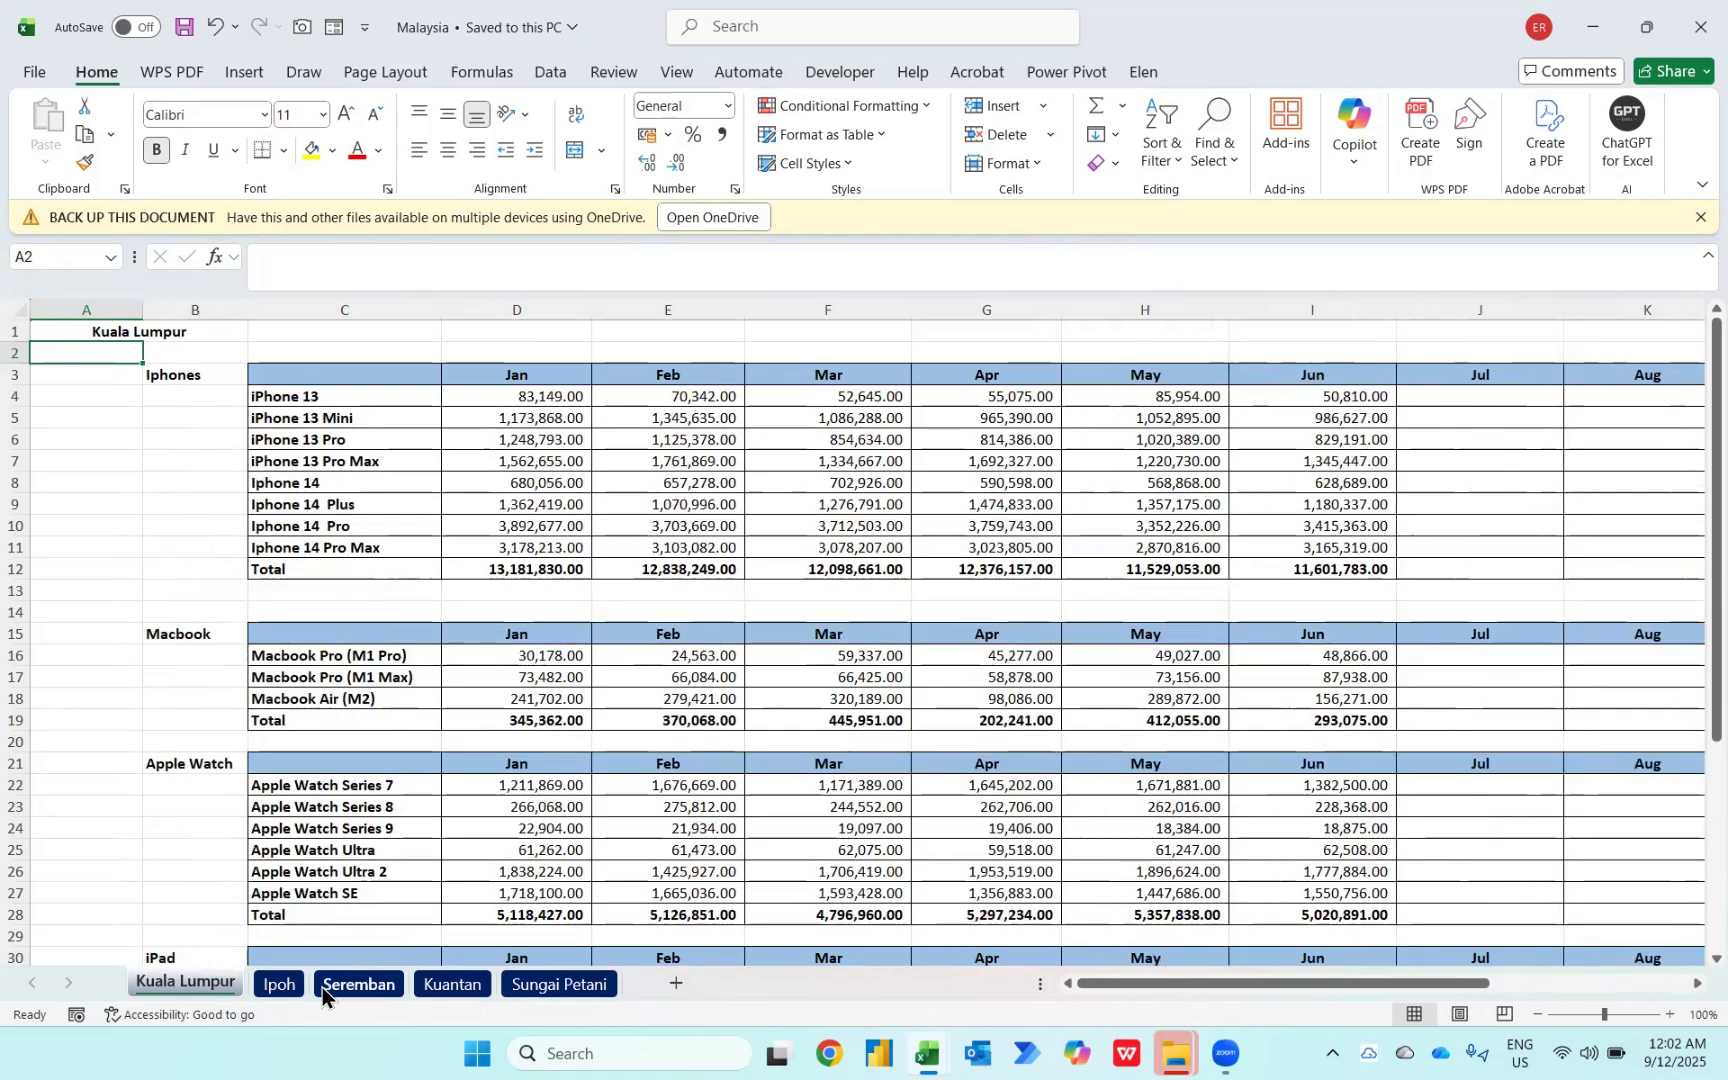
Step: Switch to the SKorea workbook and review its Busan, Seoul, Ulsan and Daegu worksheets
{"action": "key", "text": "alt+Tab"}
{"action": "key", "text": "alt+Down"}
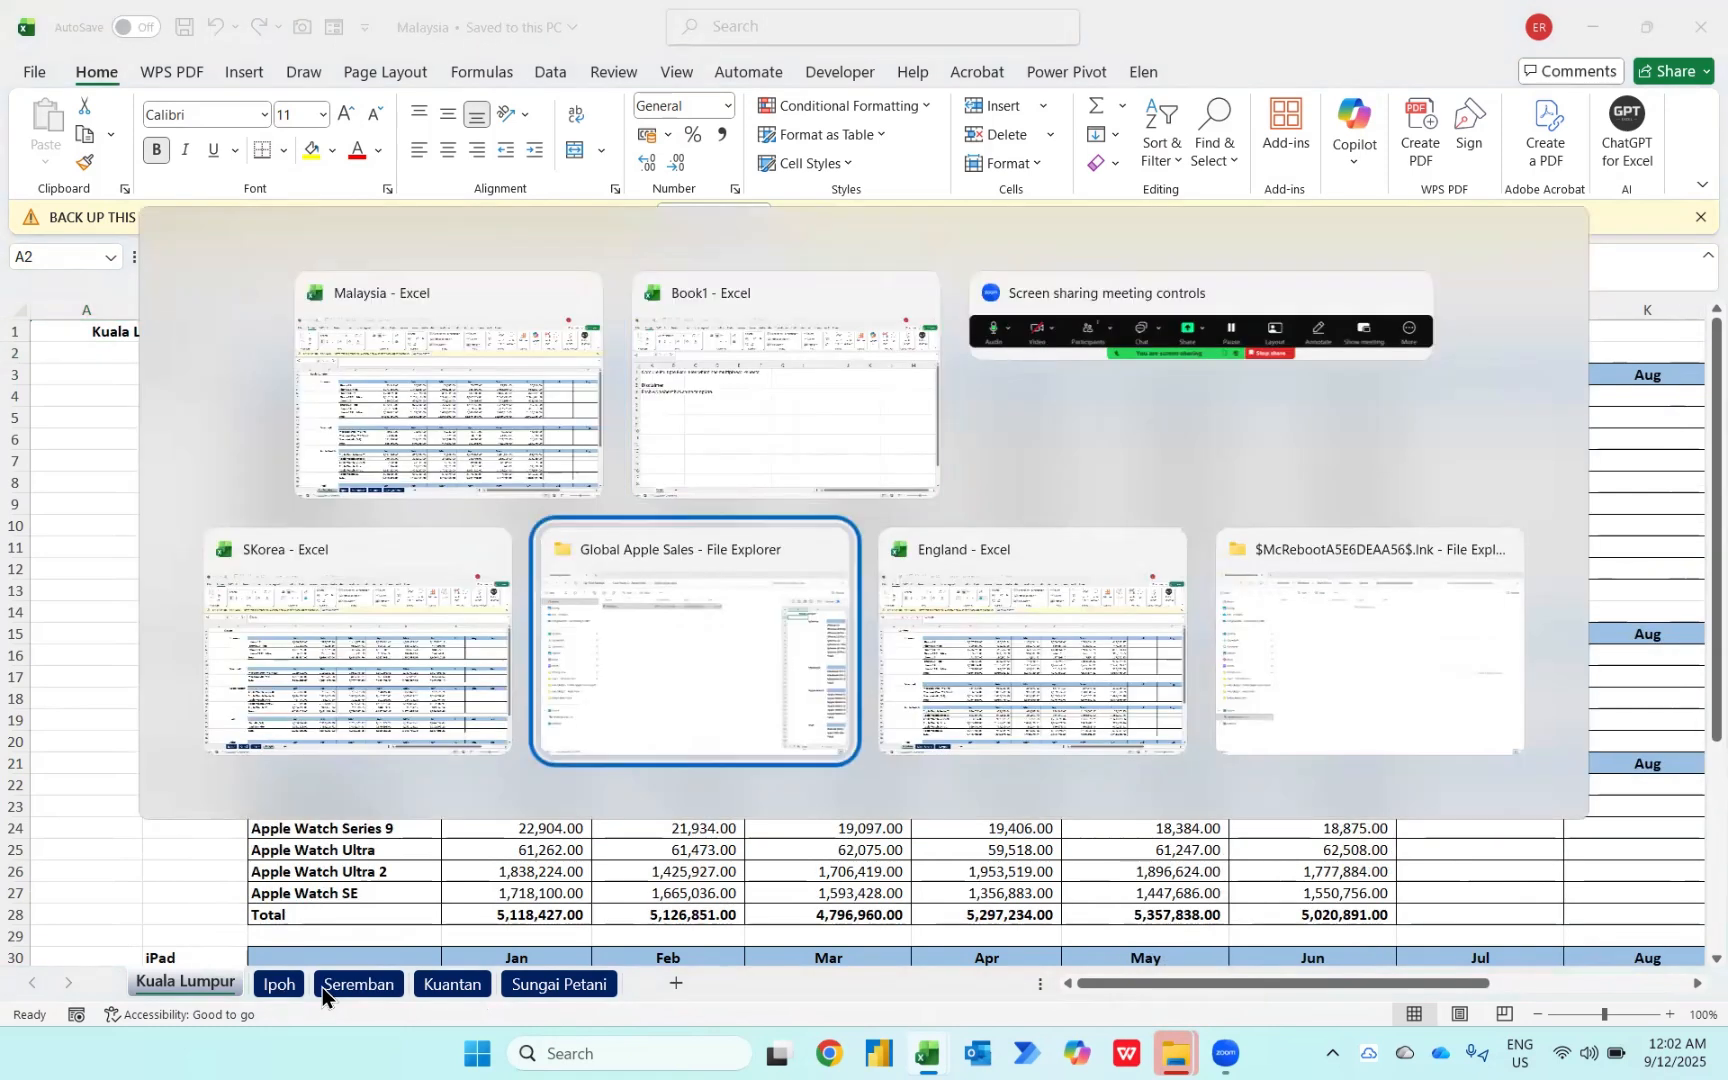
{"action": "key", "text": "alt+Left"}
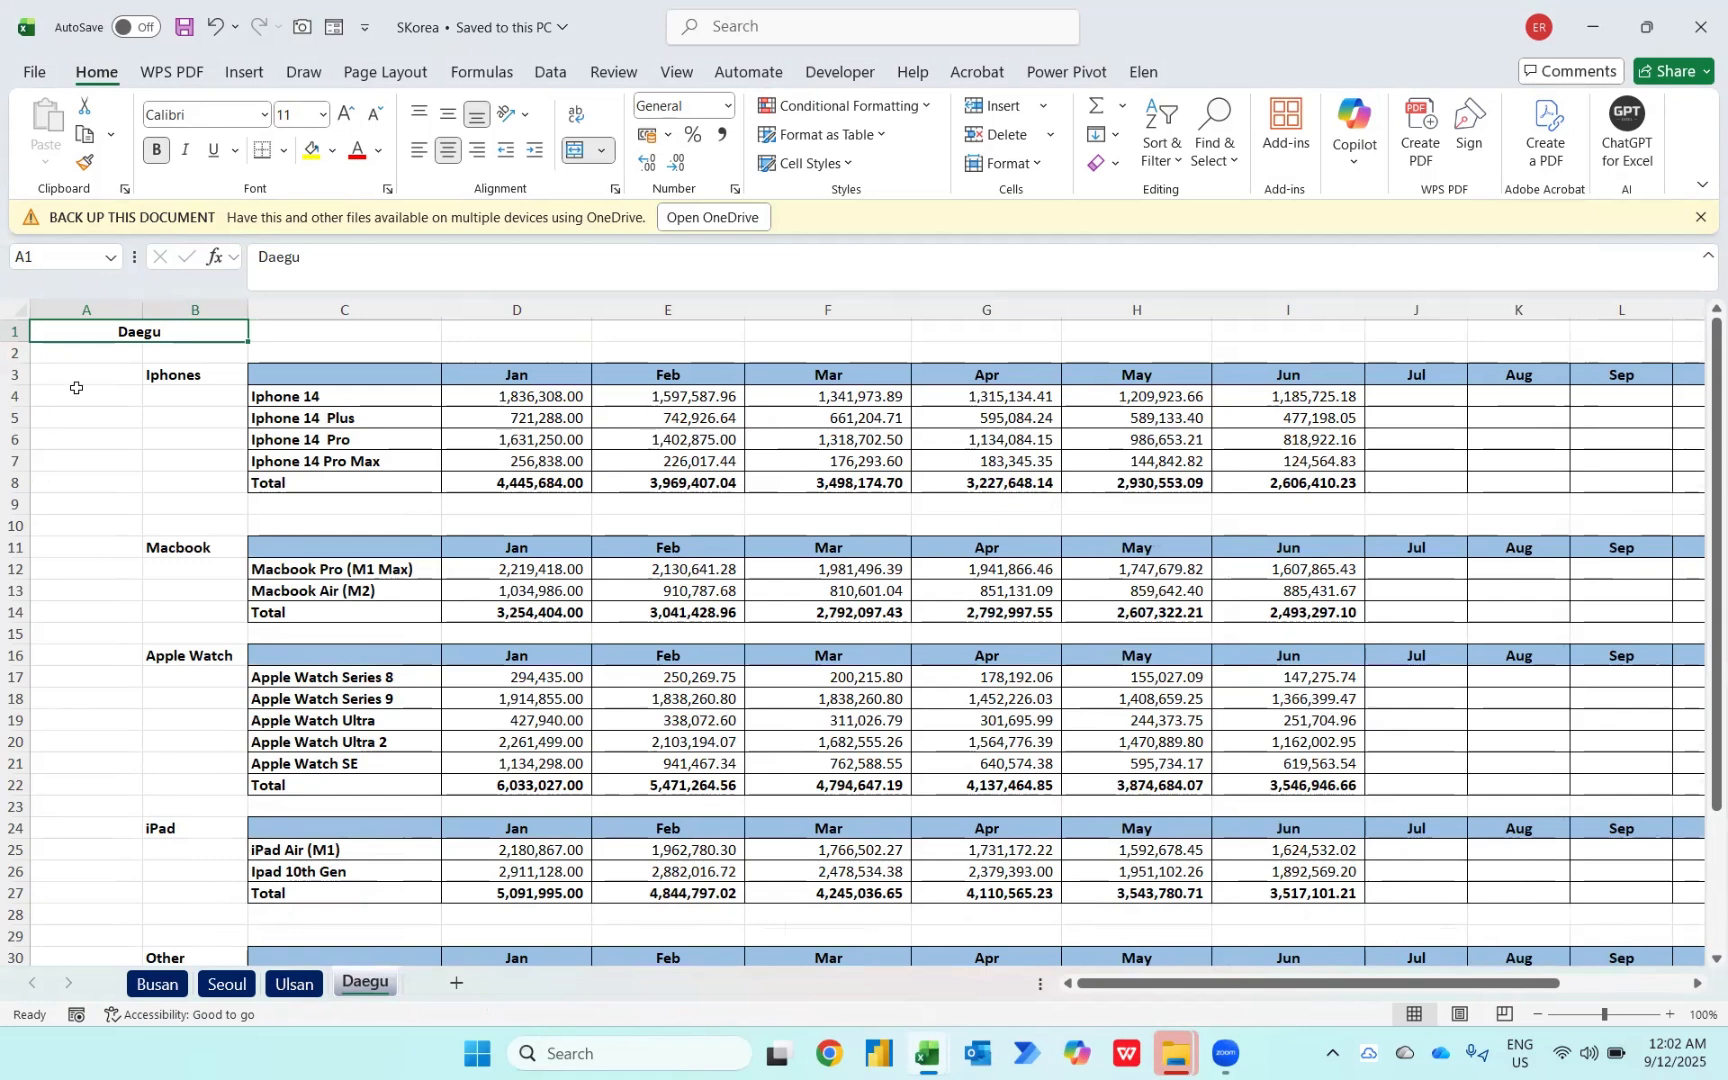
{"action": "left_click", "coordinate": [157, 984]}
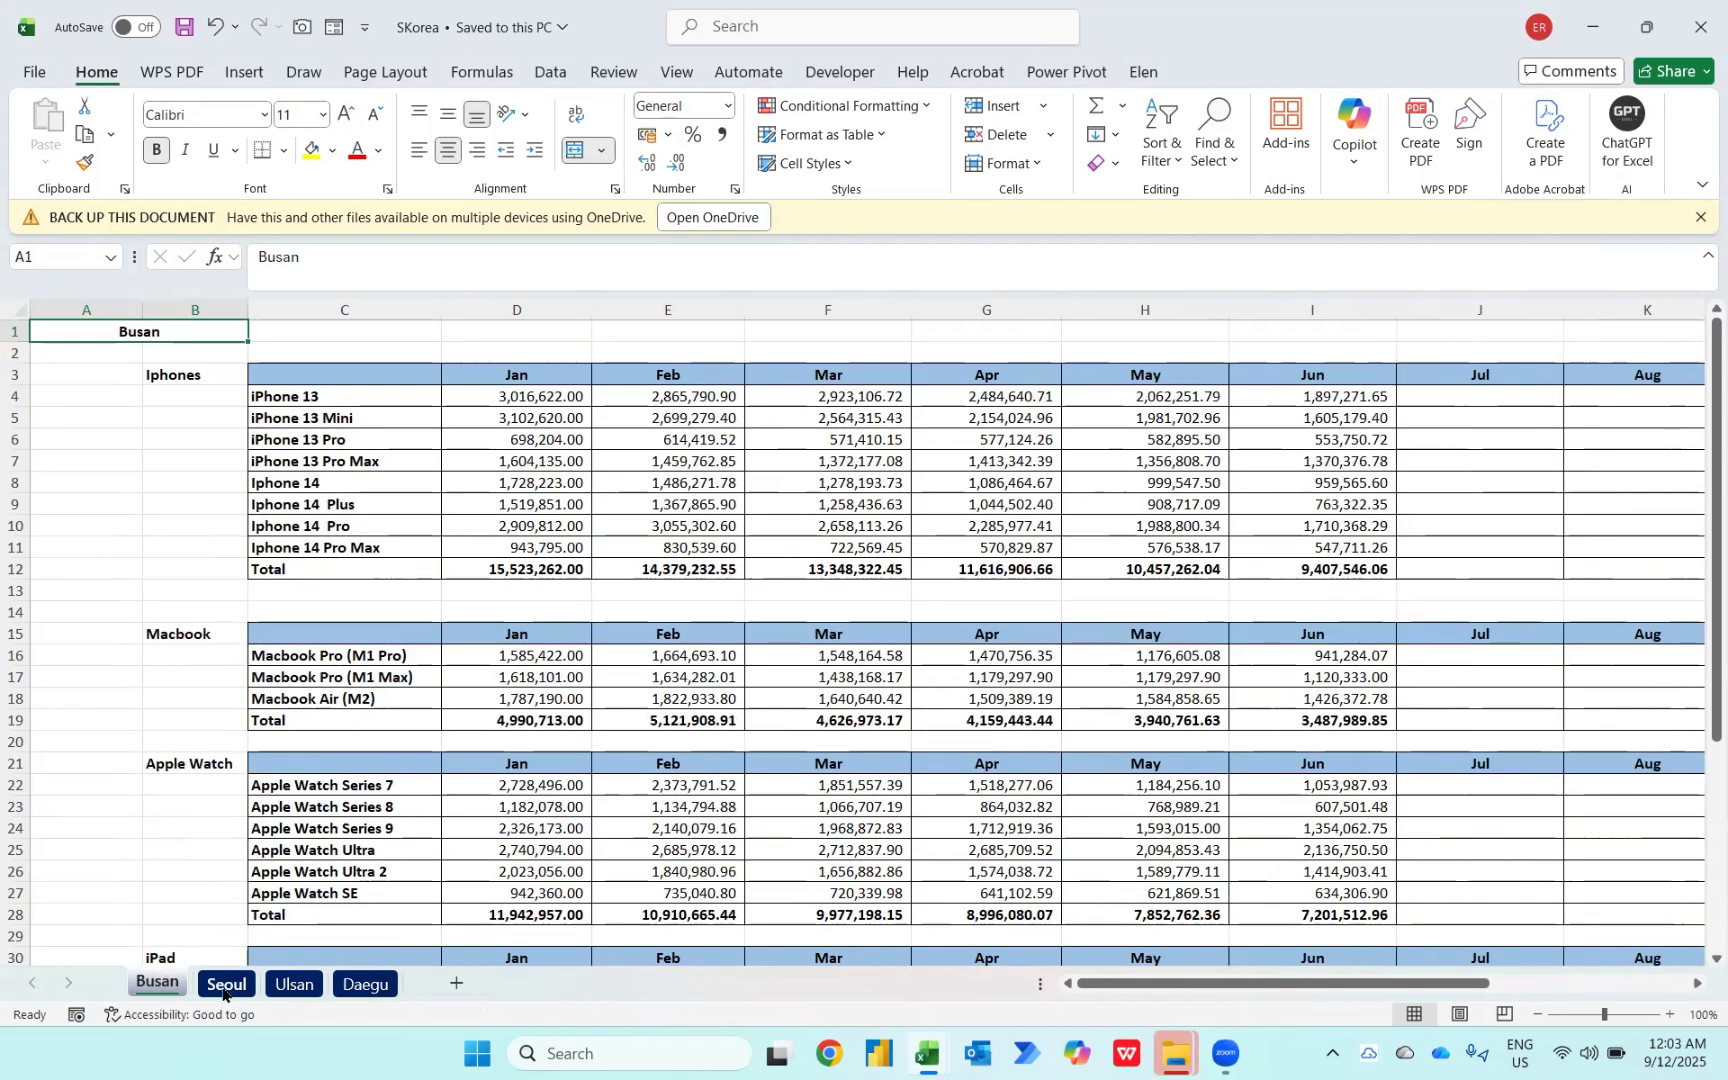
{"action": "left_click", "coordinate": [224, 985]}
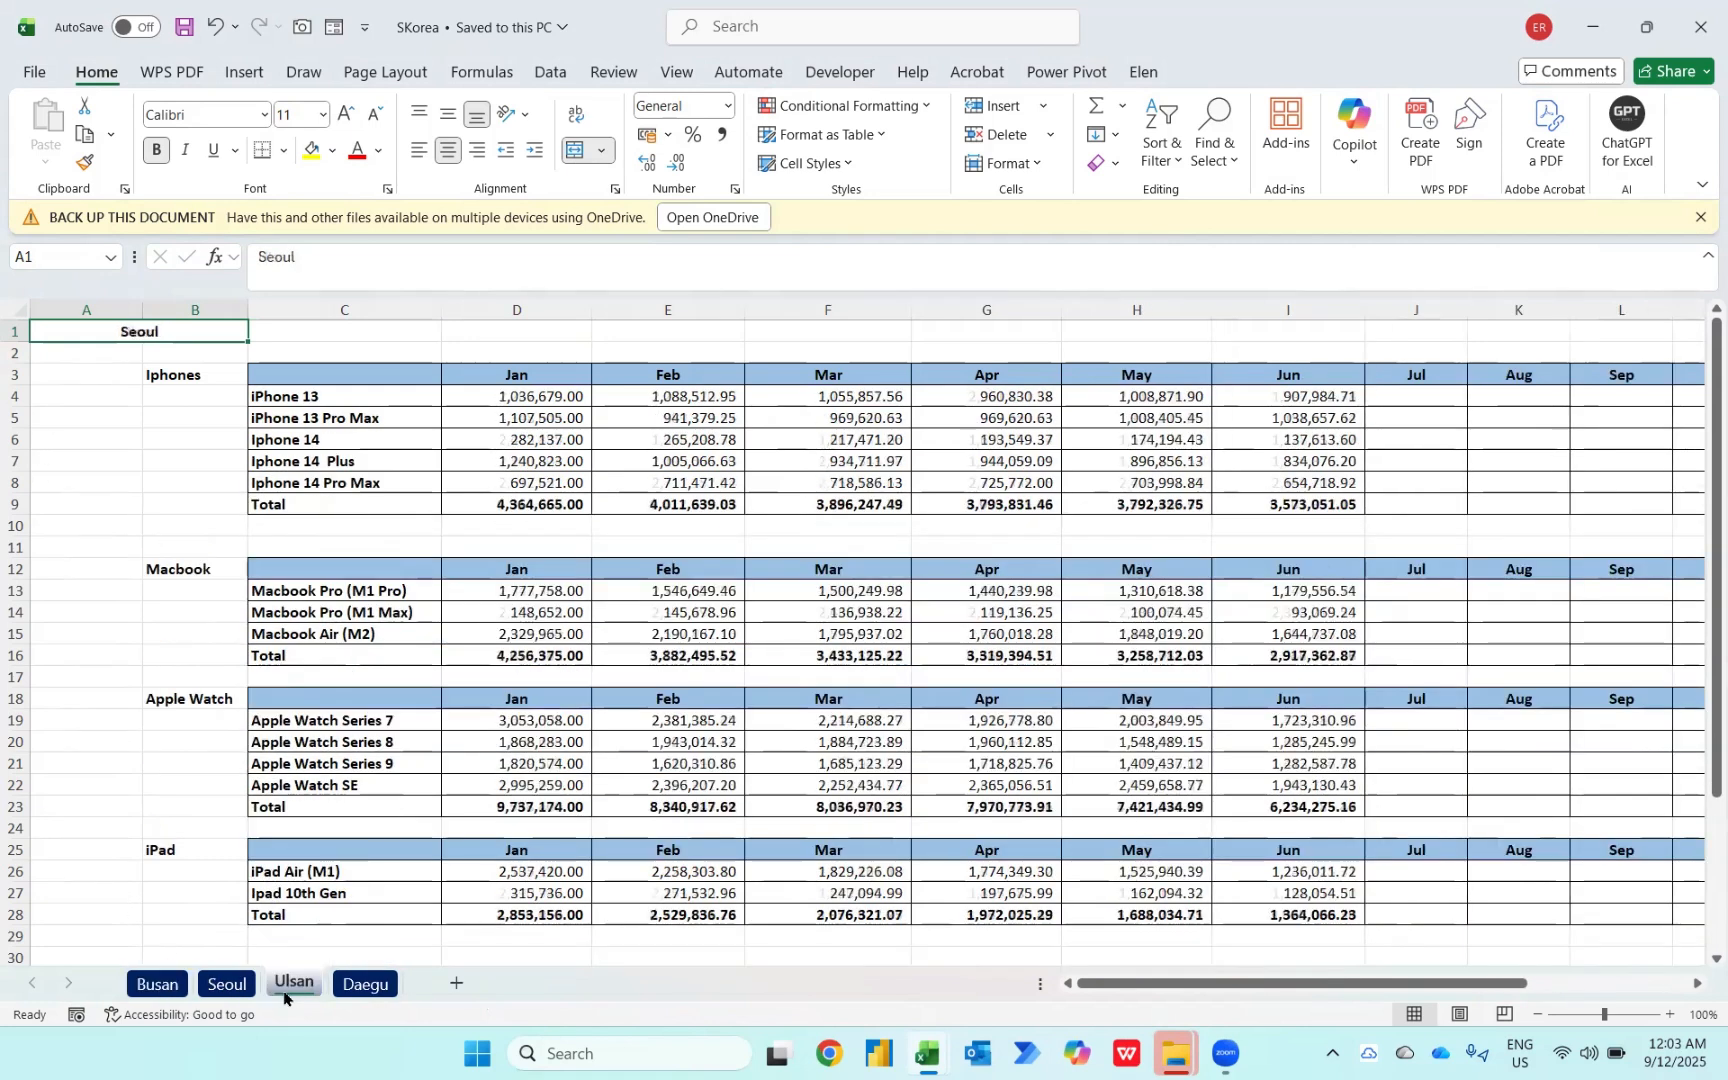
{"action": "left_click", "coordinate": [293, 985]}
{"action": "left_click", "coordinate": [360, 984]}
Step: Switch to the England workbook and review its London, Manchester and Liverpool worksheets
{"action": "key", "text": "alt+Tab"}
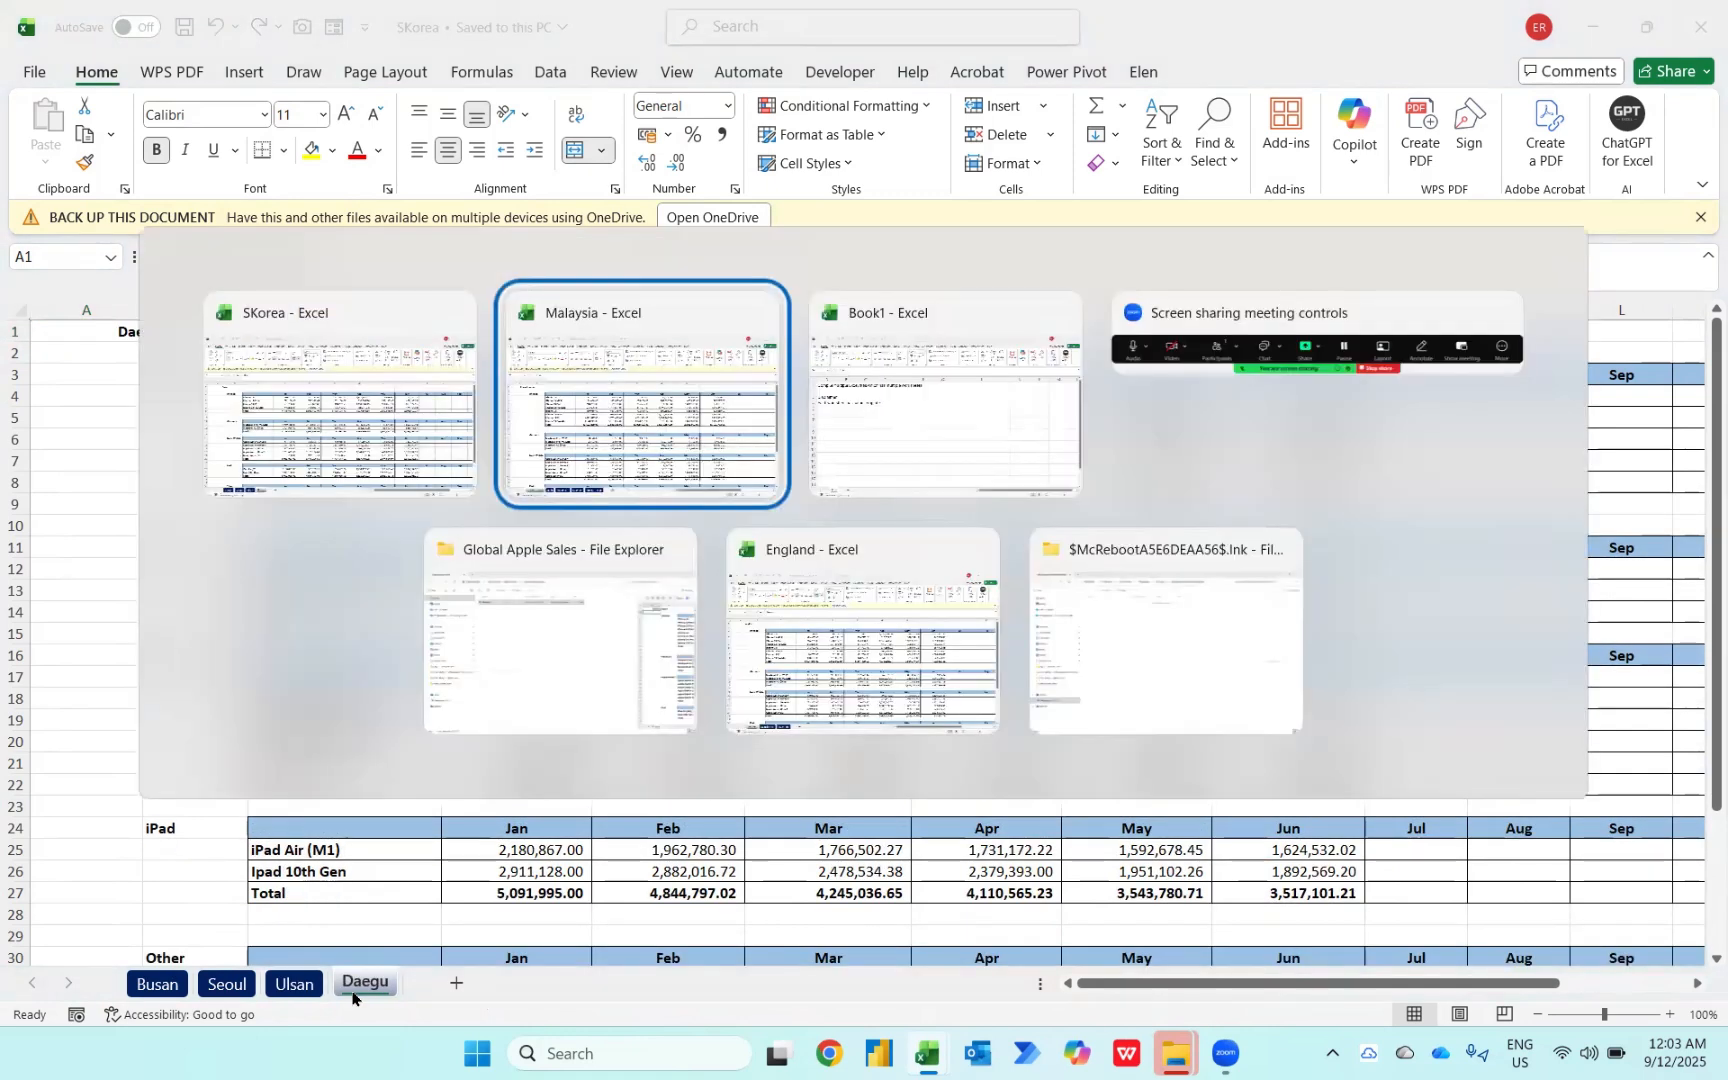
{"action": "key", "text": "alt+Tab"}
{"action": "key", "text": "alt+Tab"}
{"action": "key", "text": "alt+Tab"}
{"action": "key", "text": "alt+Tab"}
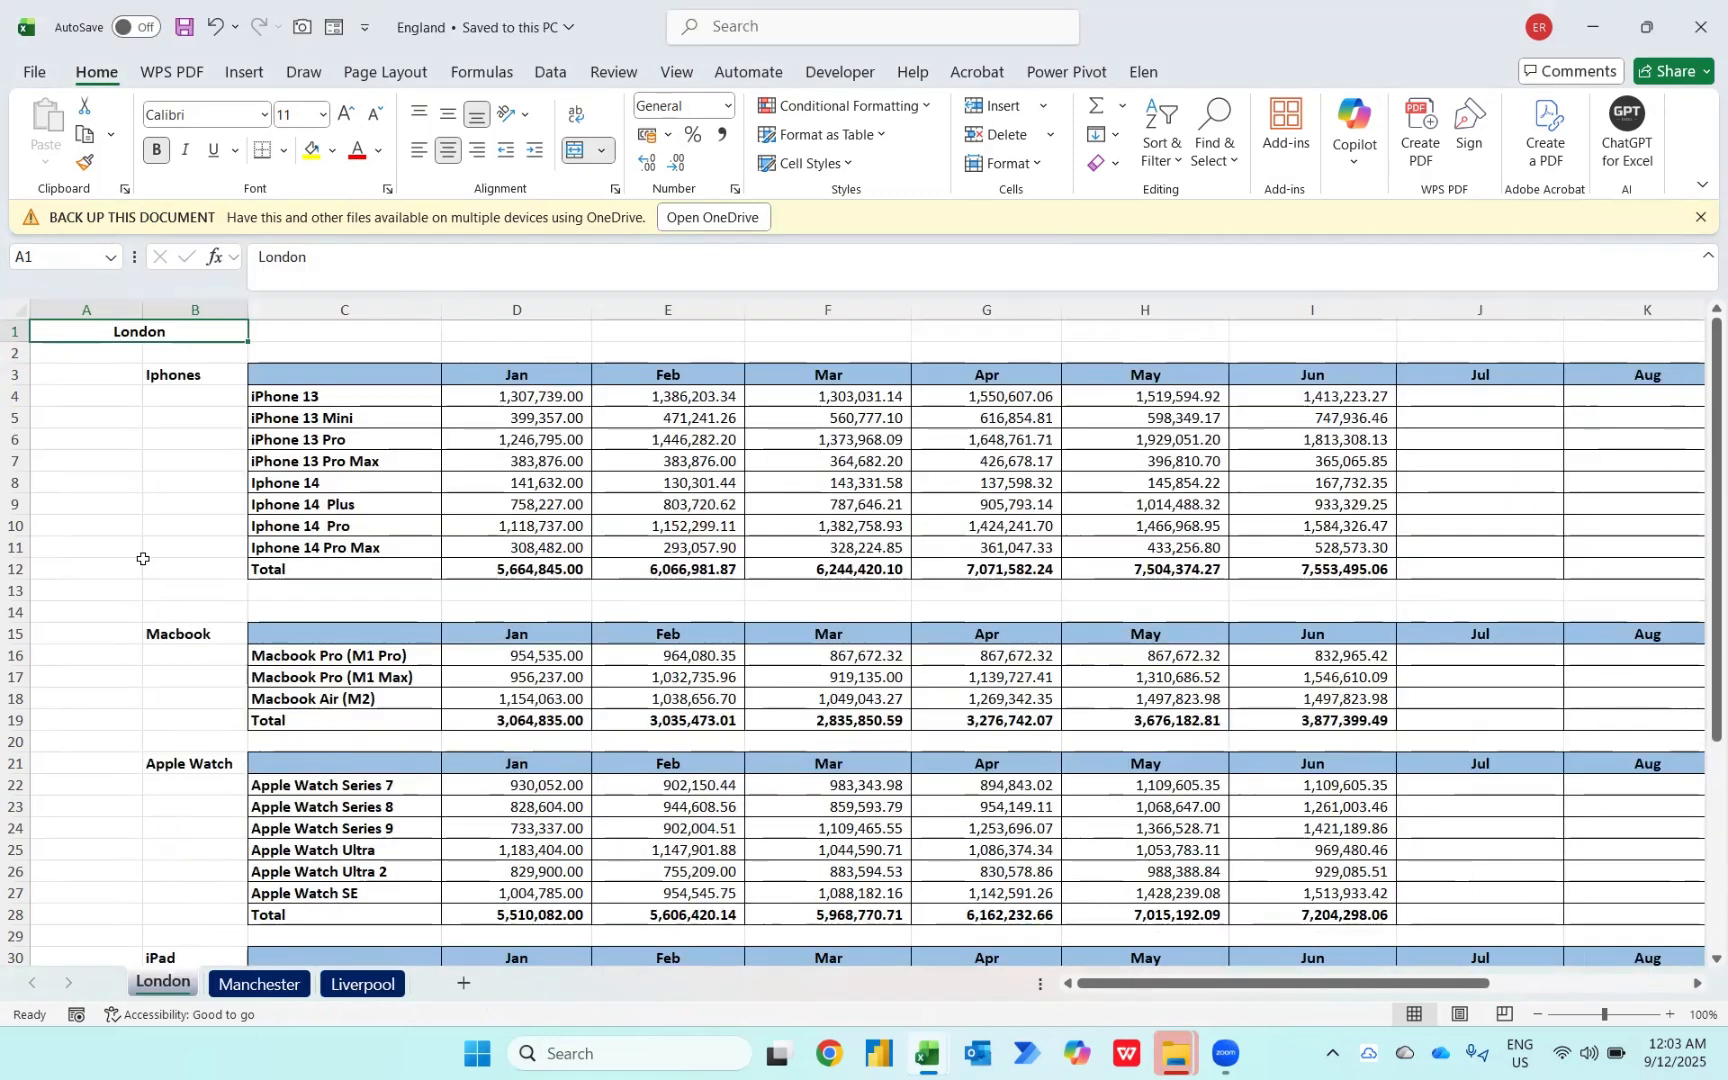
{"action": "left_click", "coordinate": [247, 988]}
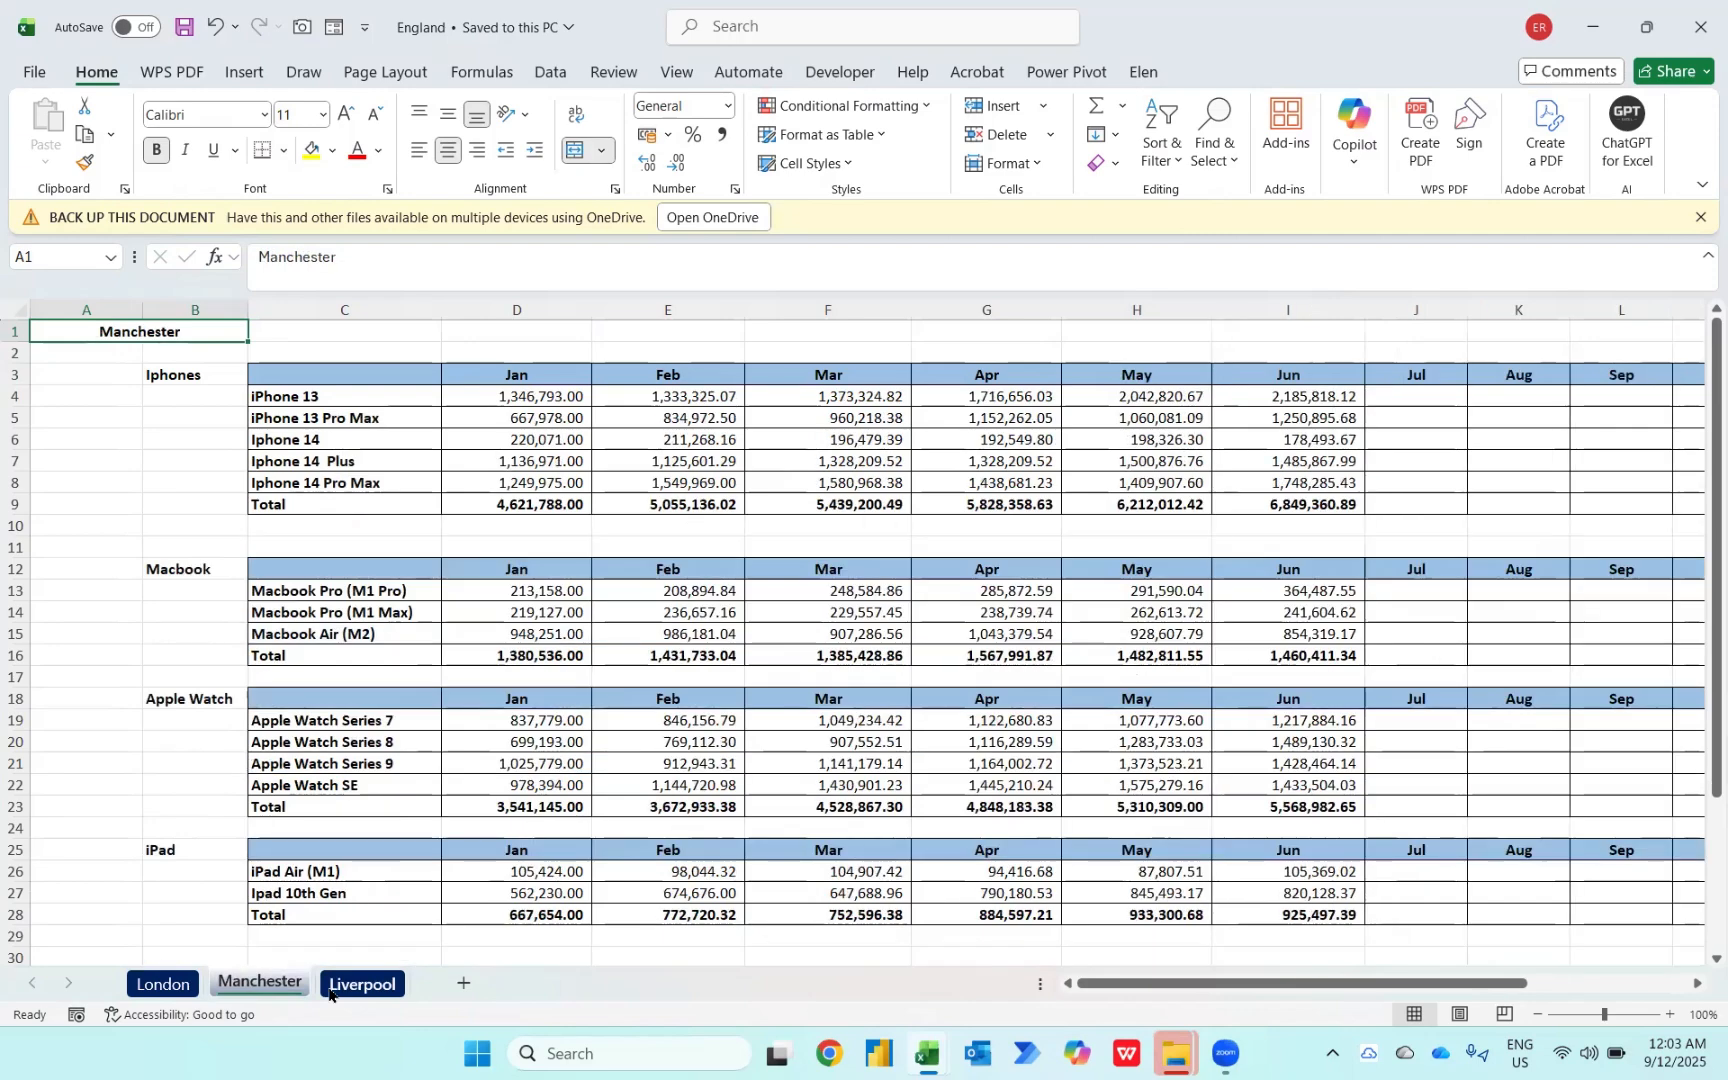
{"action": "left_click", "coordinate": [329, 992]}
Step: In File Explorer, examine the Case Study 2 - Apple Sales folder and open its Global Apple Sales subfolder
{"action": "key", "text": "alt+Tab"}
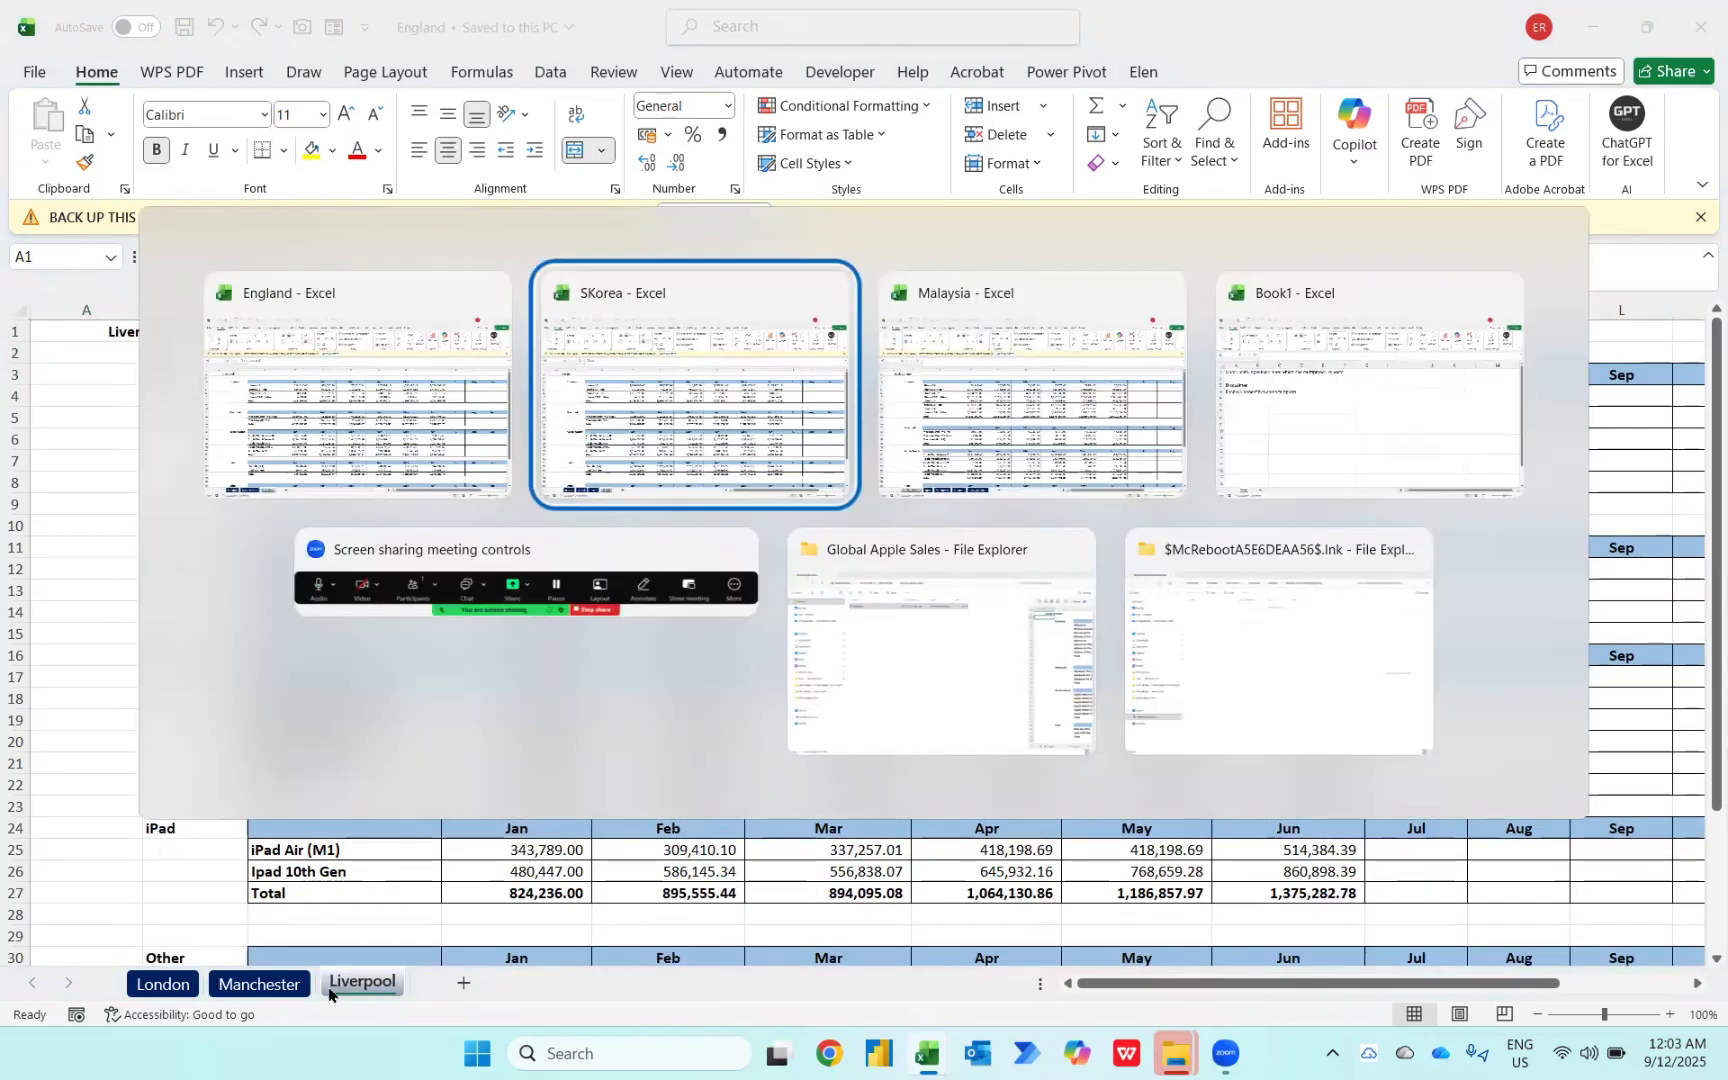
{"action": "key", "text": "alt+Tab"}
{"action": "key", "text": "alt+Down"}
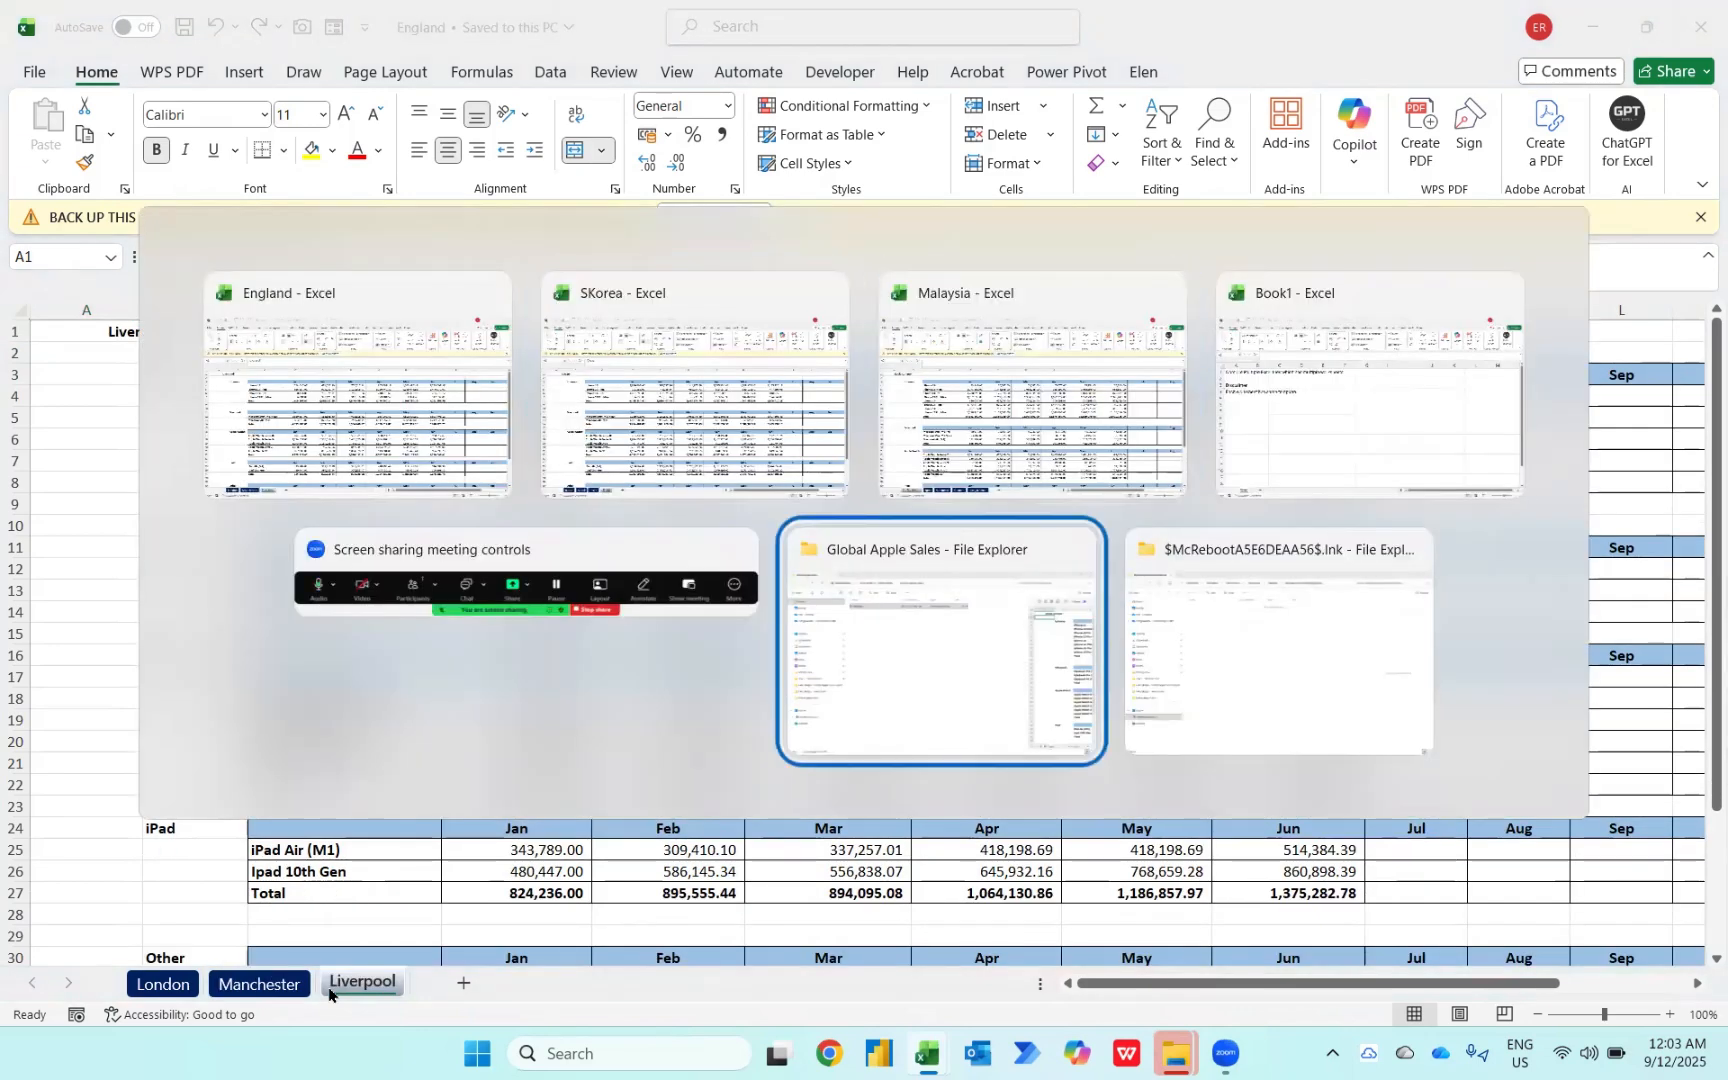
{"action": "key", "text": "alt+Up"}
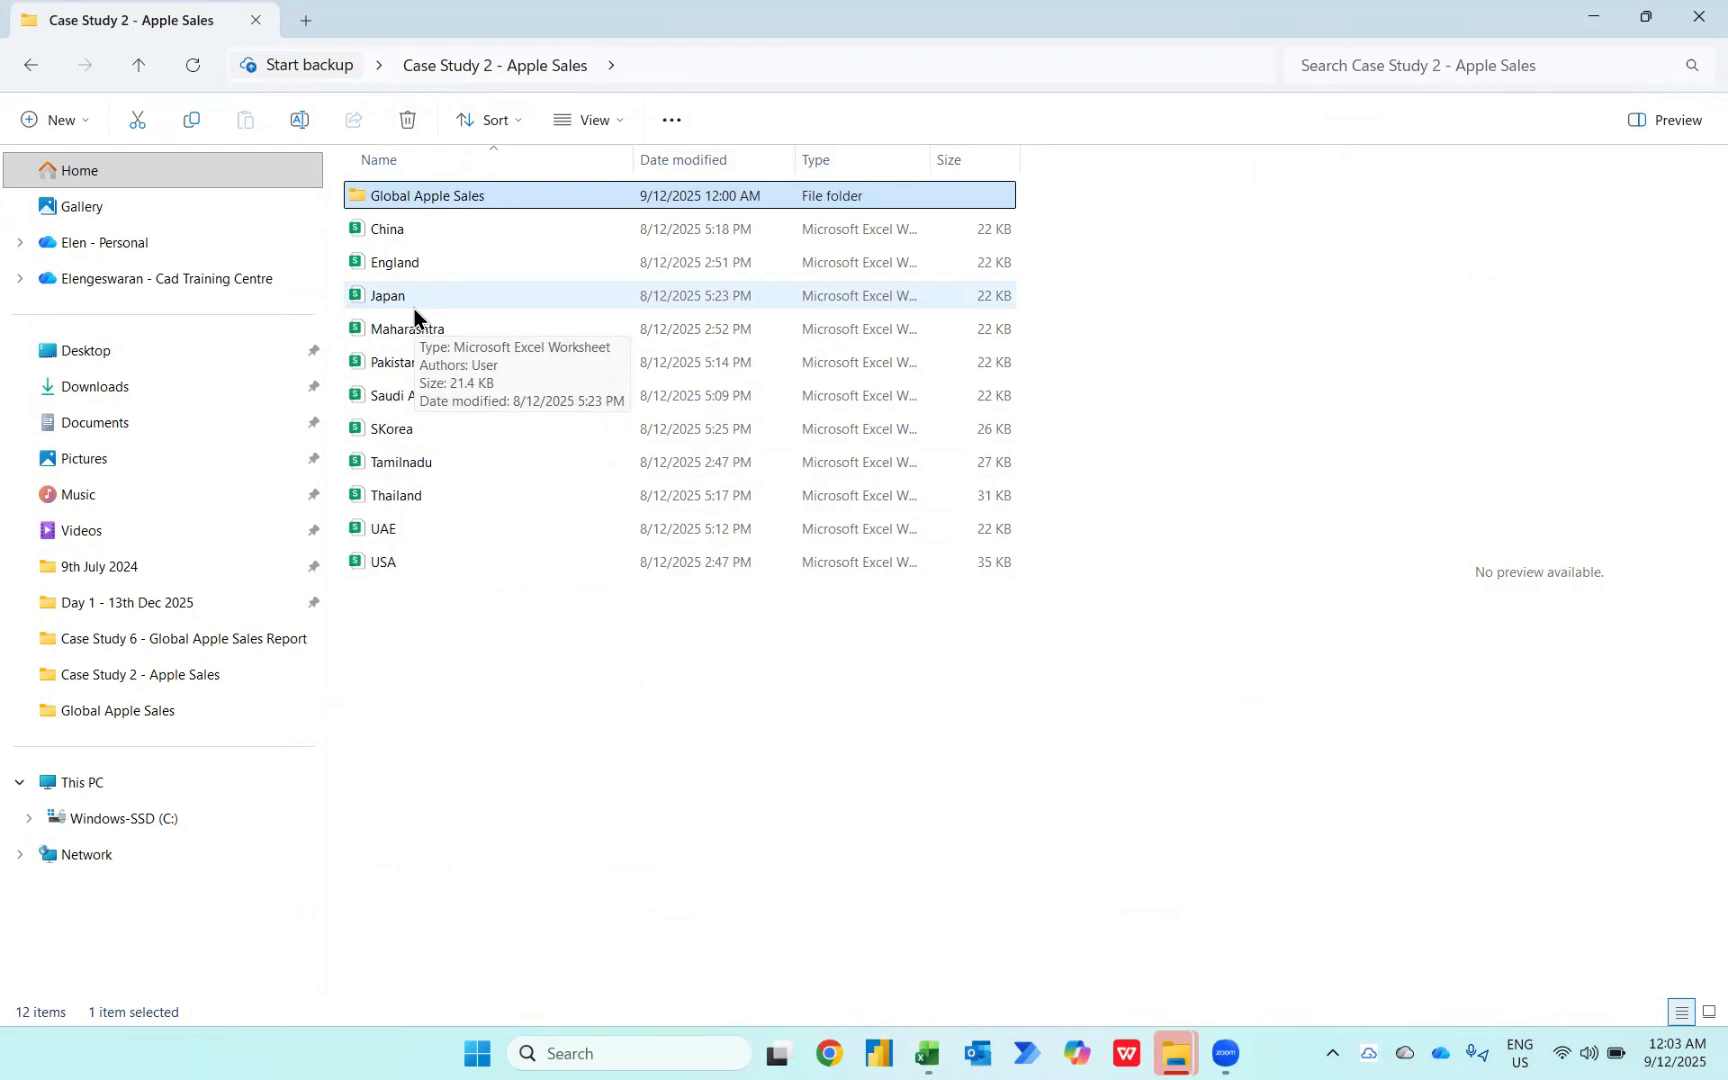
{"action": "key", "text": "Down"}
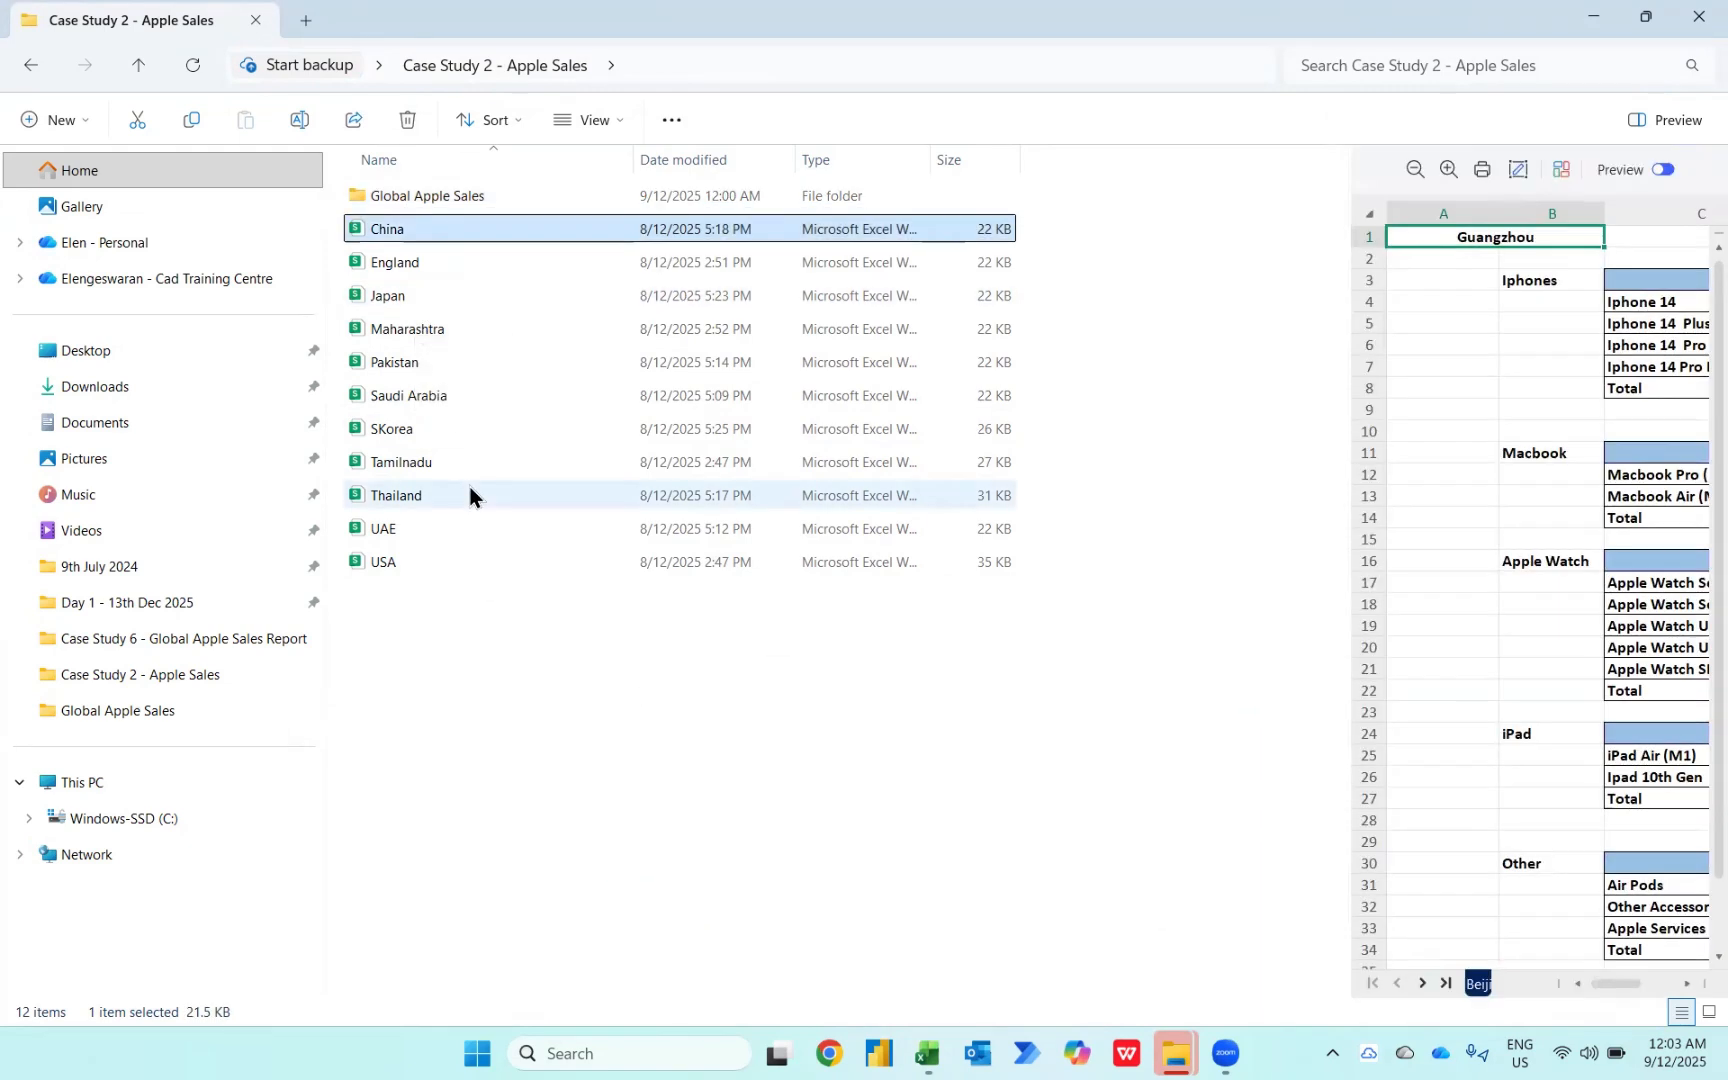
{"action": "key", "text": "Up"}
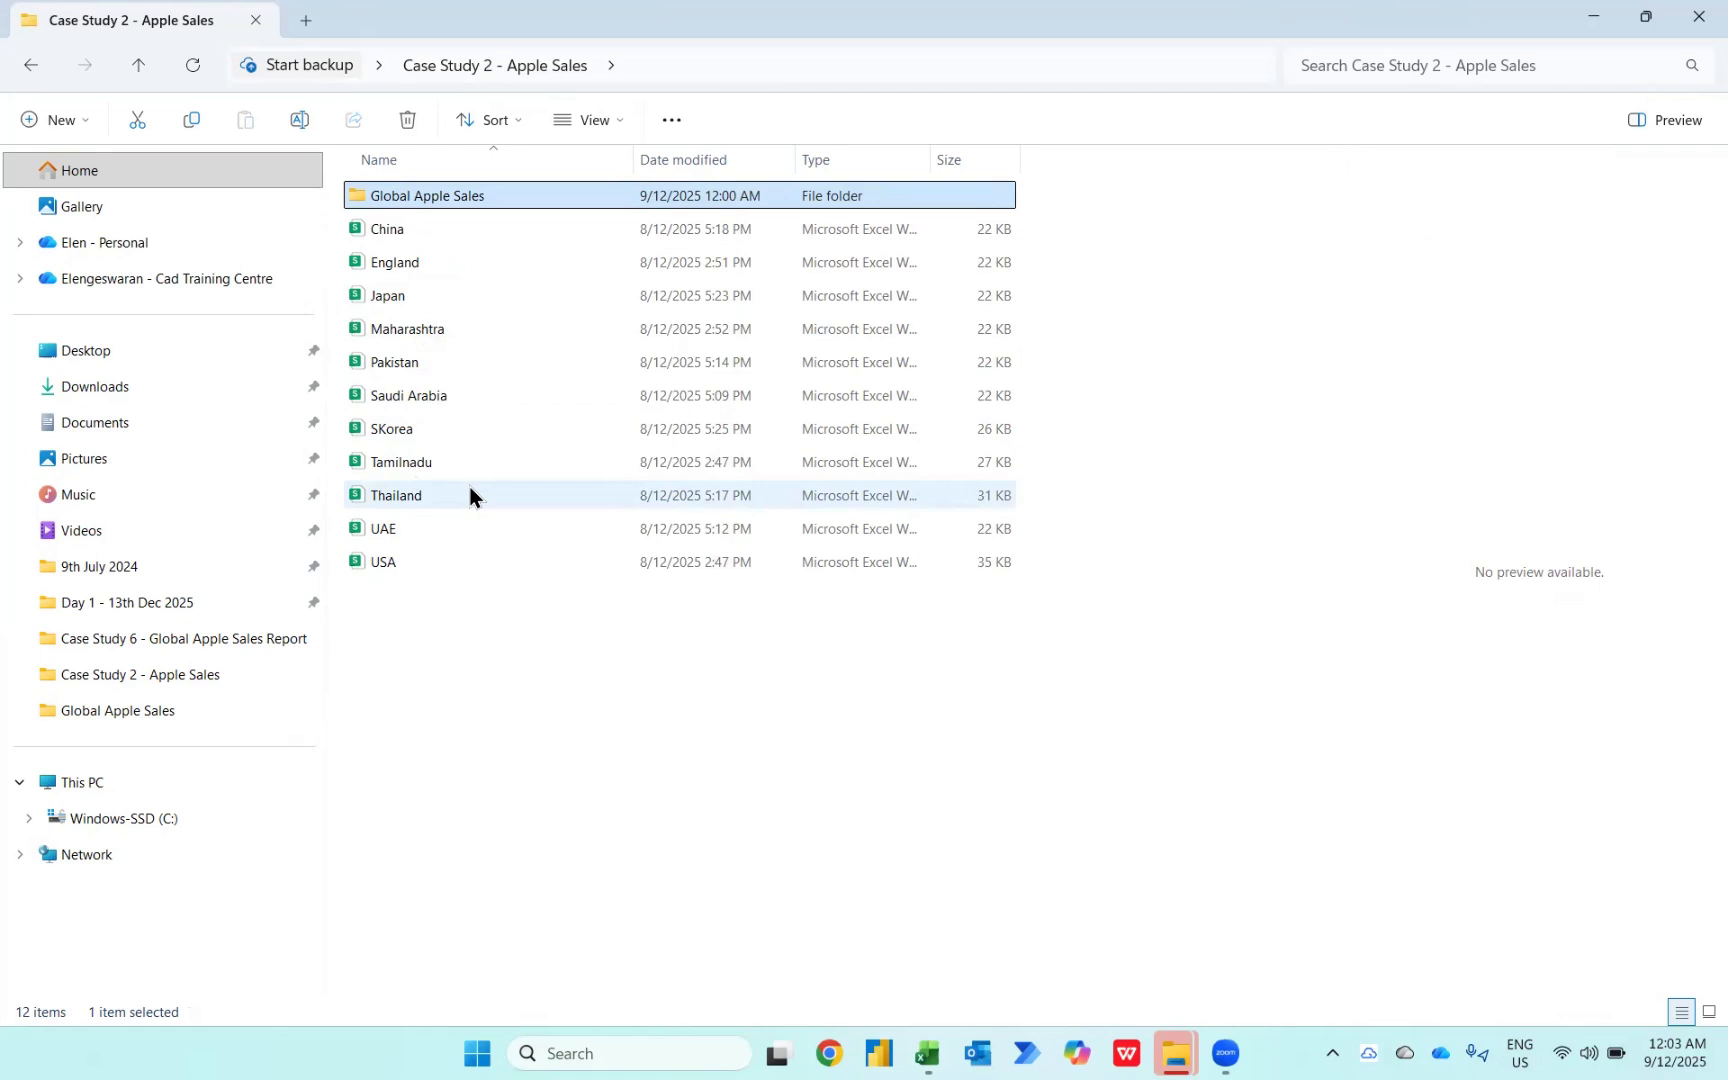
{"action": "key", "text": "Return"}
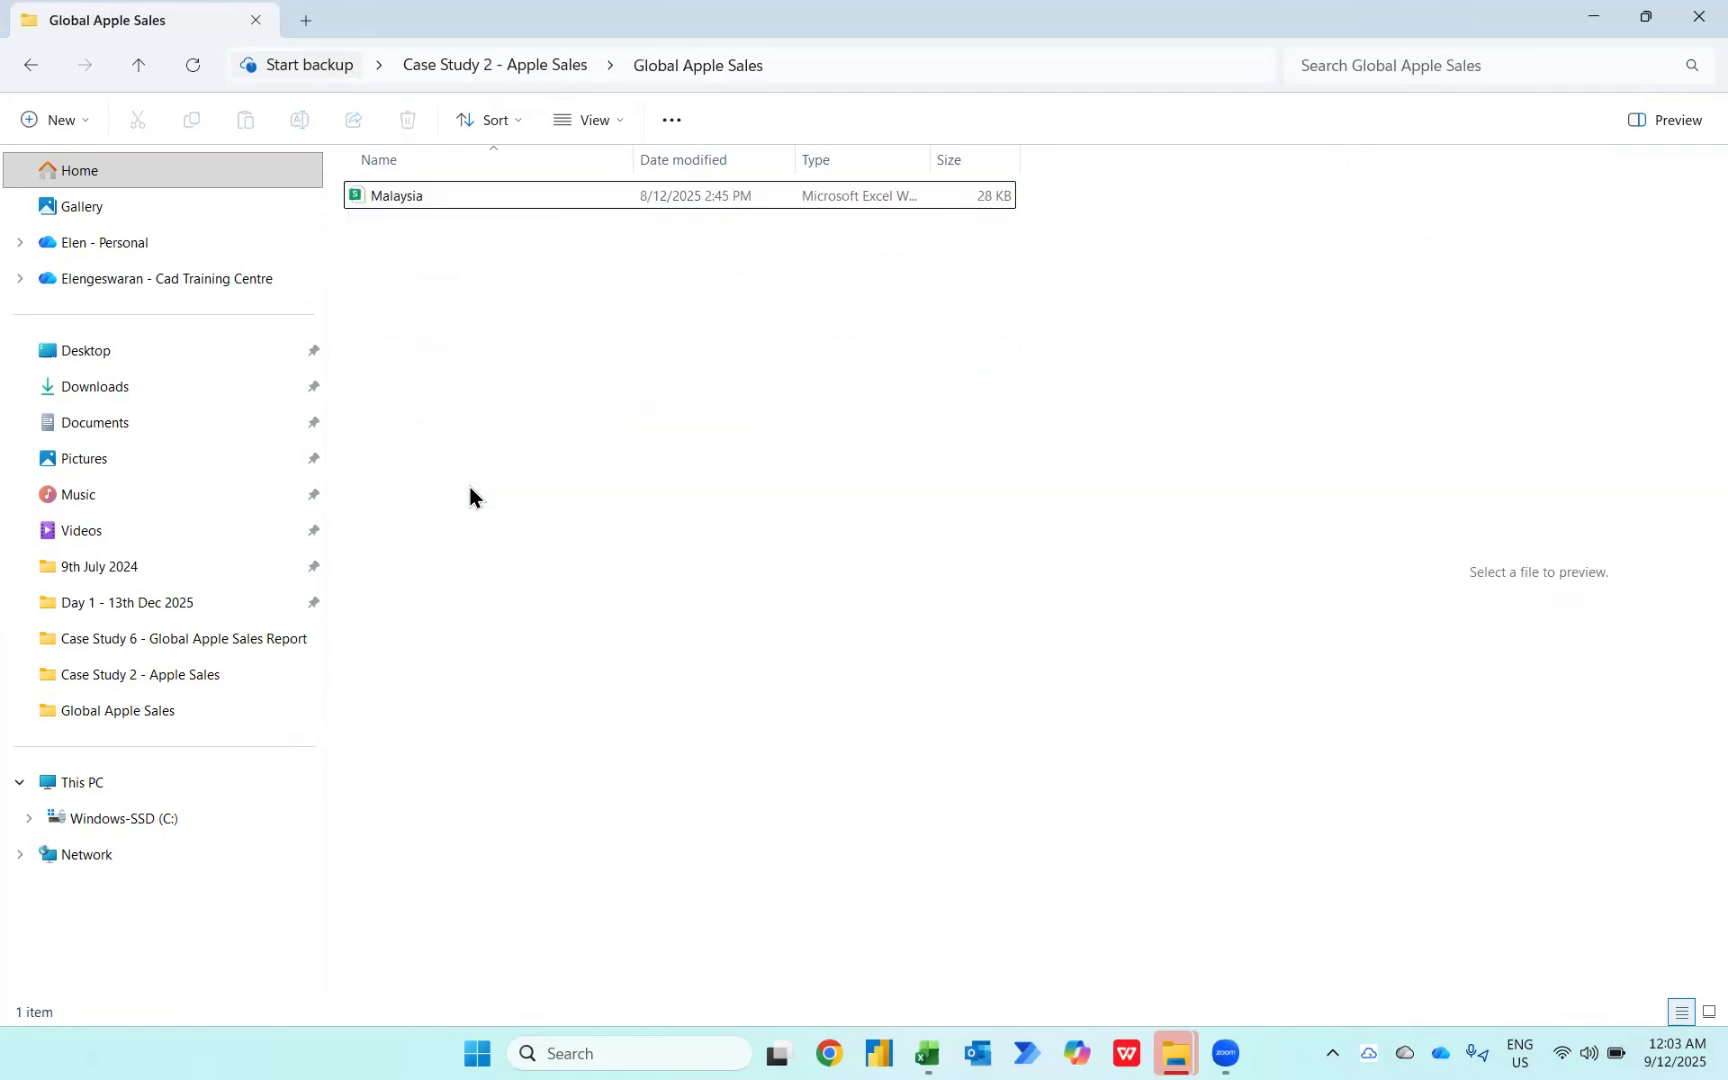
{"action": "key", "text": "Down"}
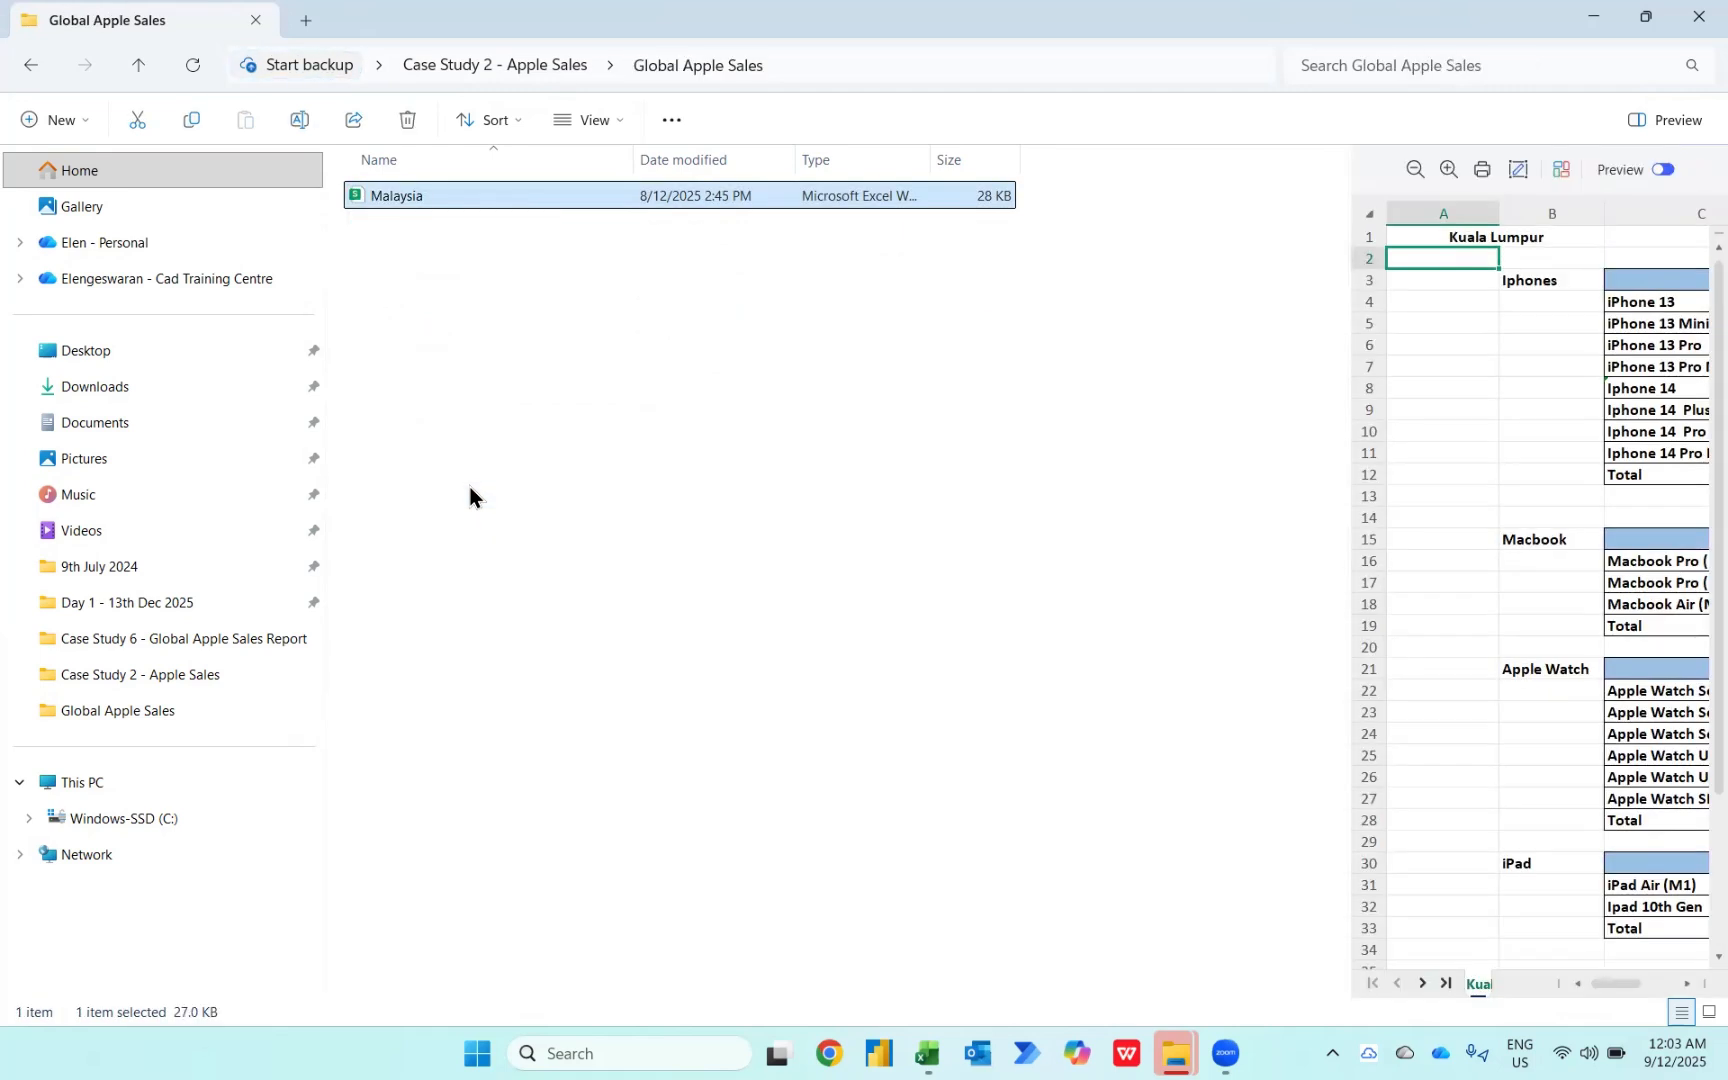
Step: Return to the blank Book1 workbook and start a Get Data import from a folder
{"action": "key", "text": "alt+Tab"}
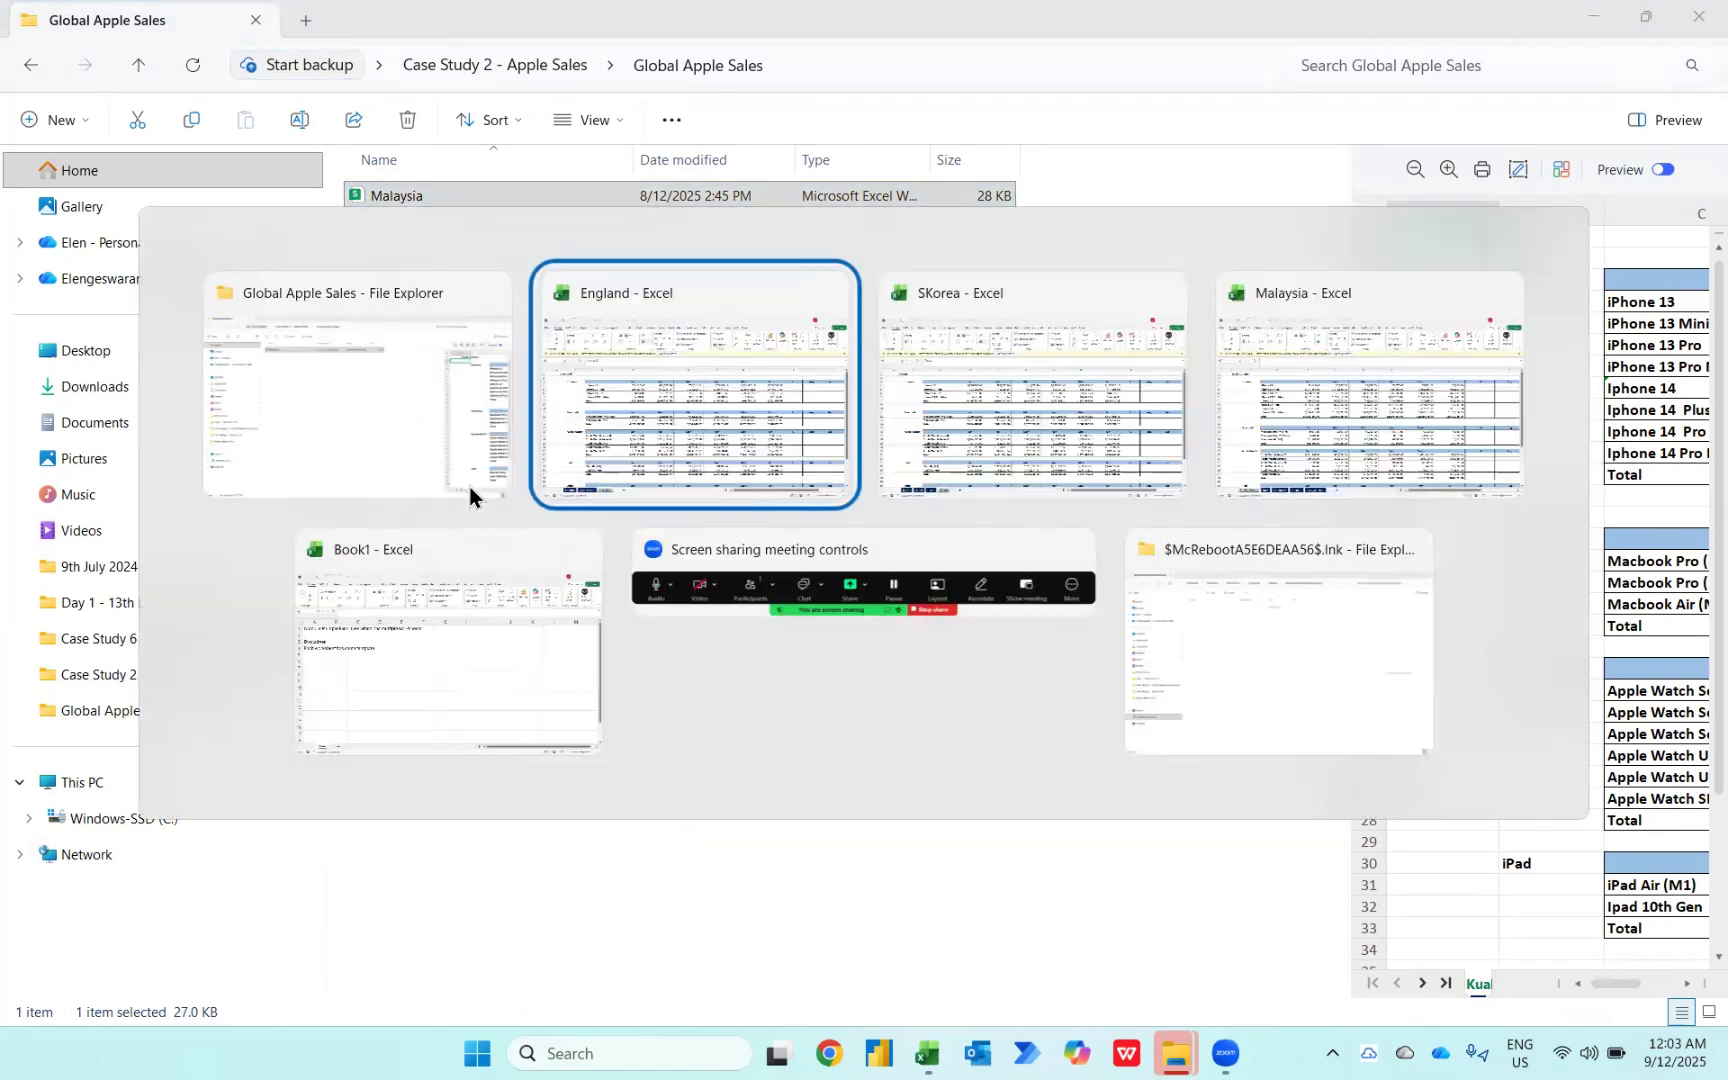
{"action": "key", "text": "ctrl+Tab"}
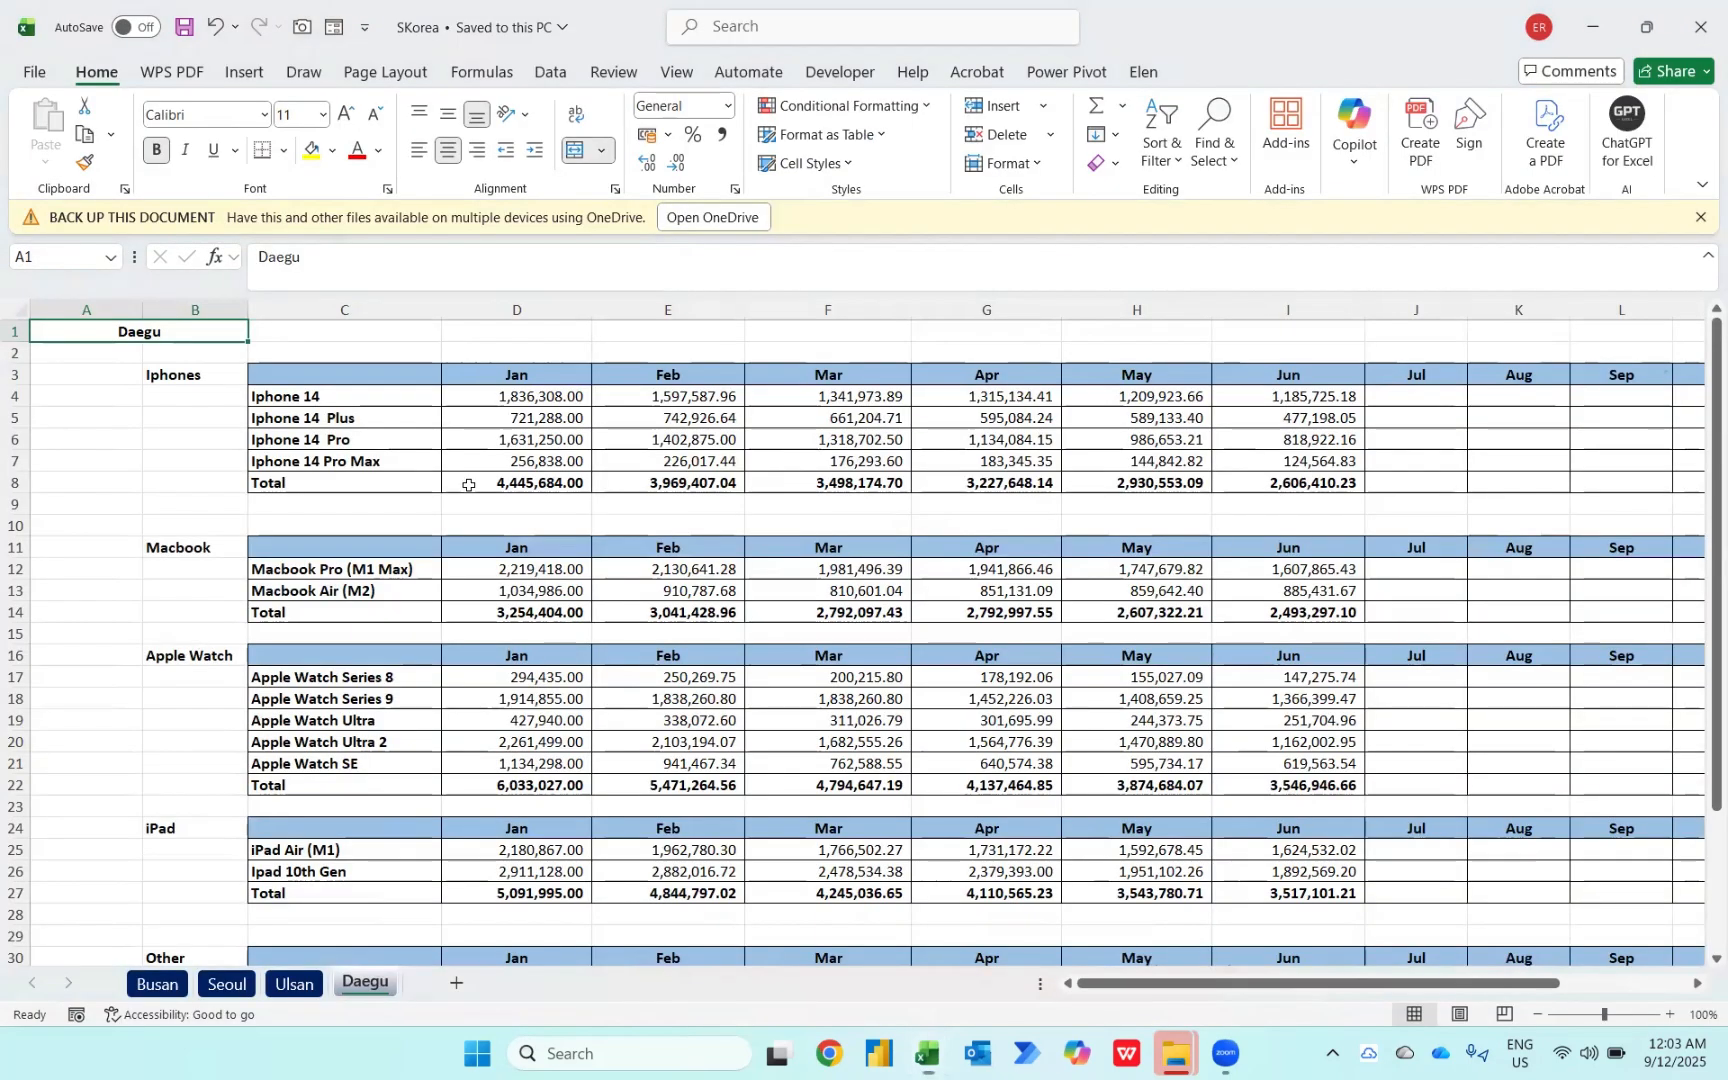
{"action": "key", "text": "alt+Tab"}
{"action": "key", "text": "alt+Tab"}
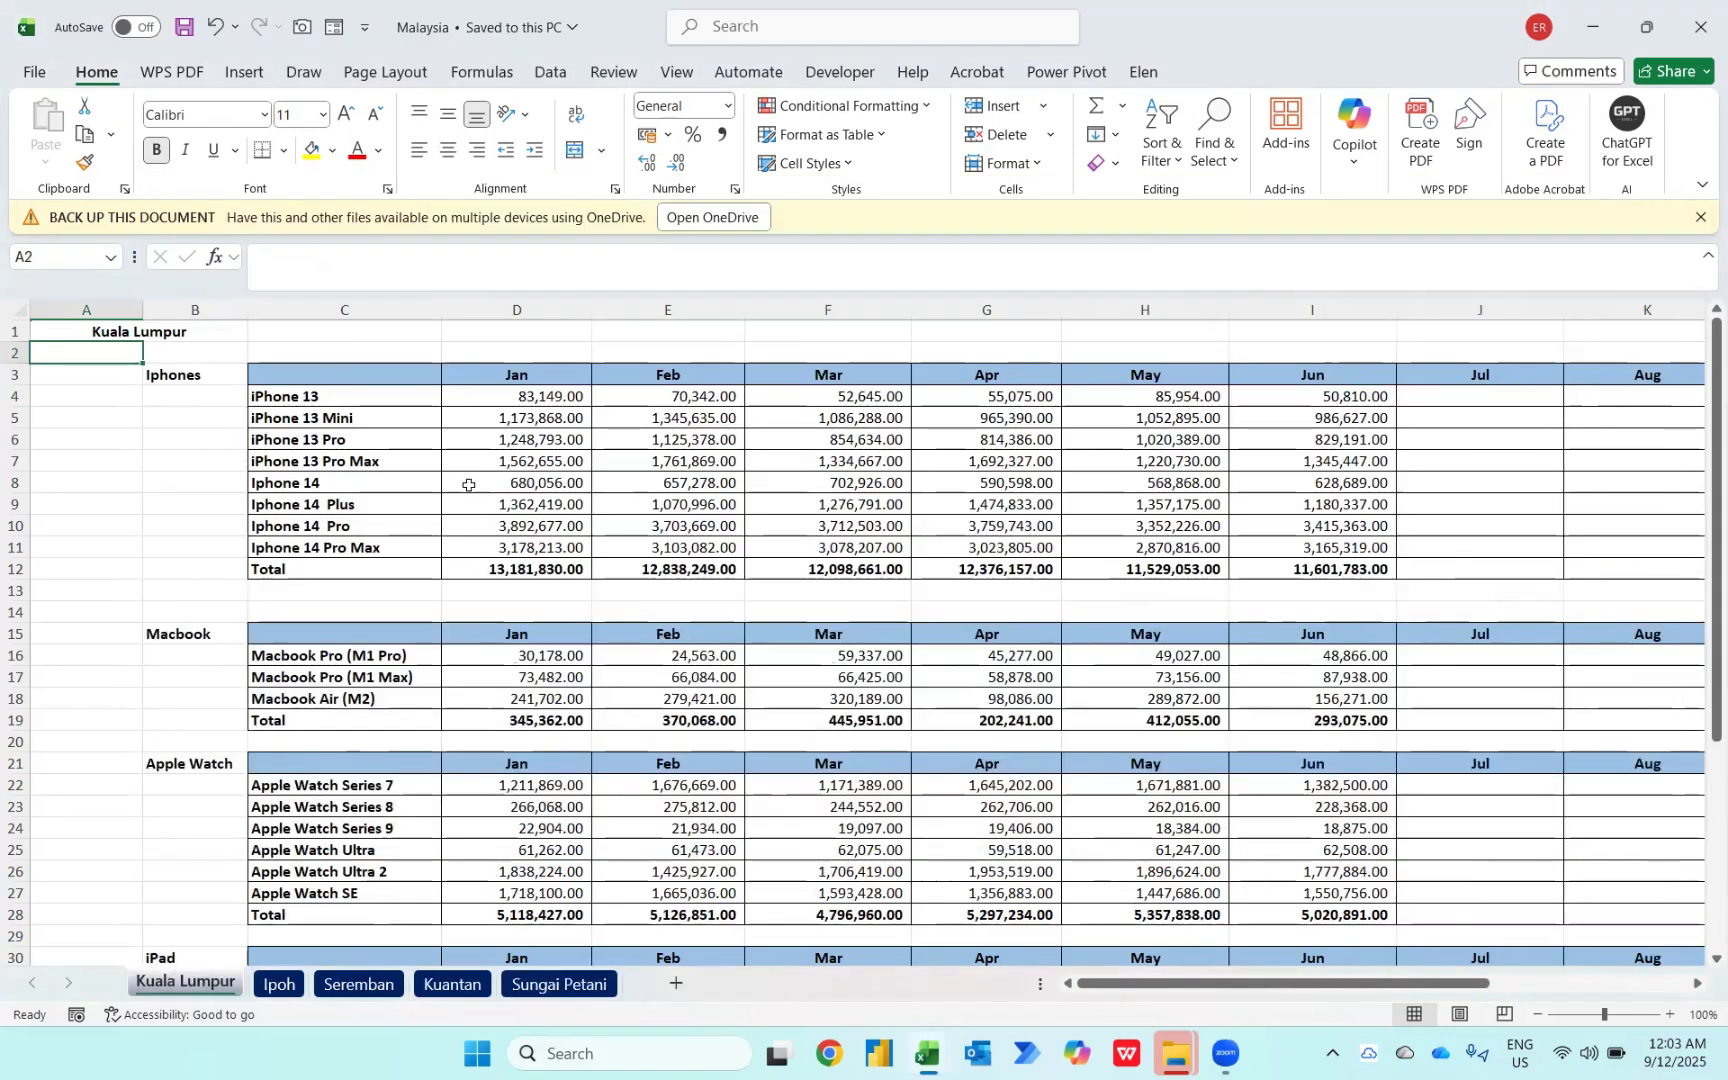
{"action": "key", "text": "ctrl+Tab"}
{"action": "key", "text": "alt+Tab"}
{"action": "key", "text": "alt+Tab"}
{"action": "key", "text": "alt+Tab"}
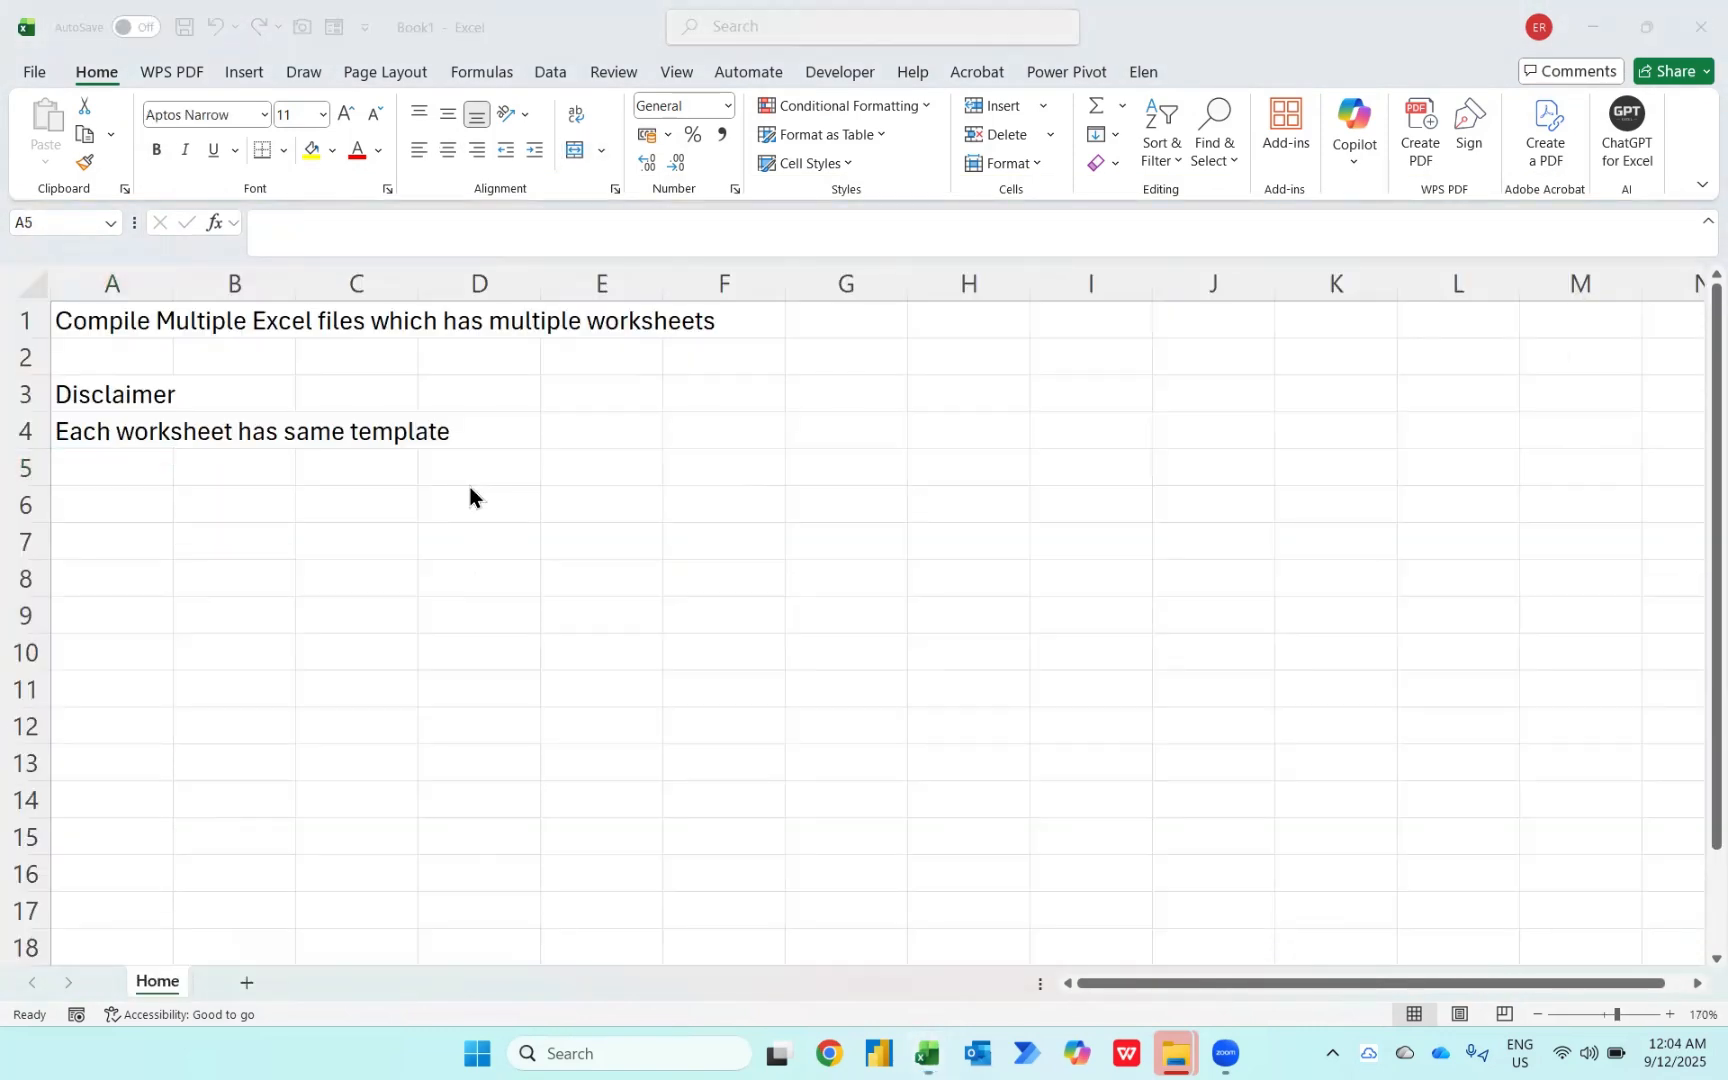
{"action": "key", "text": "alt+Tab"}
{"action": "key", "text": "alt+Tab"}
{"action": "left_click", "coordinate": [470, 490]}
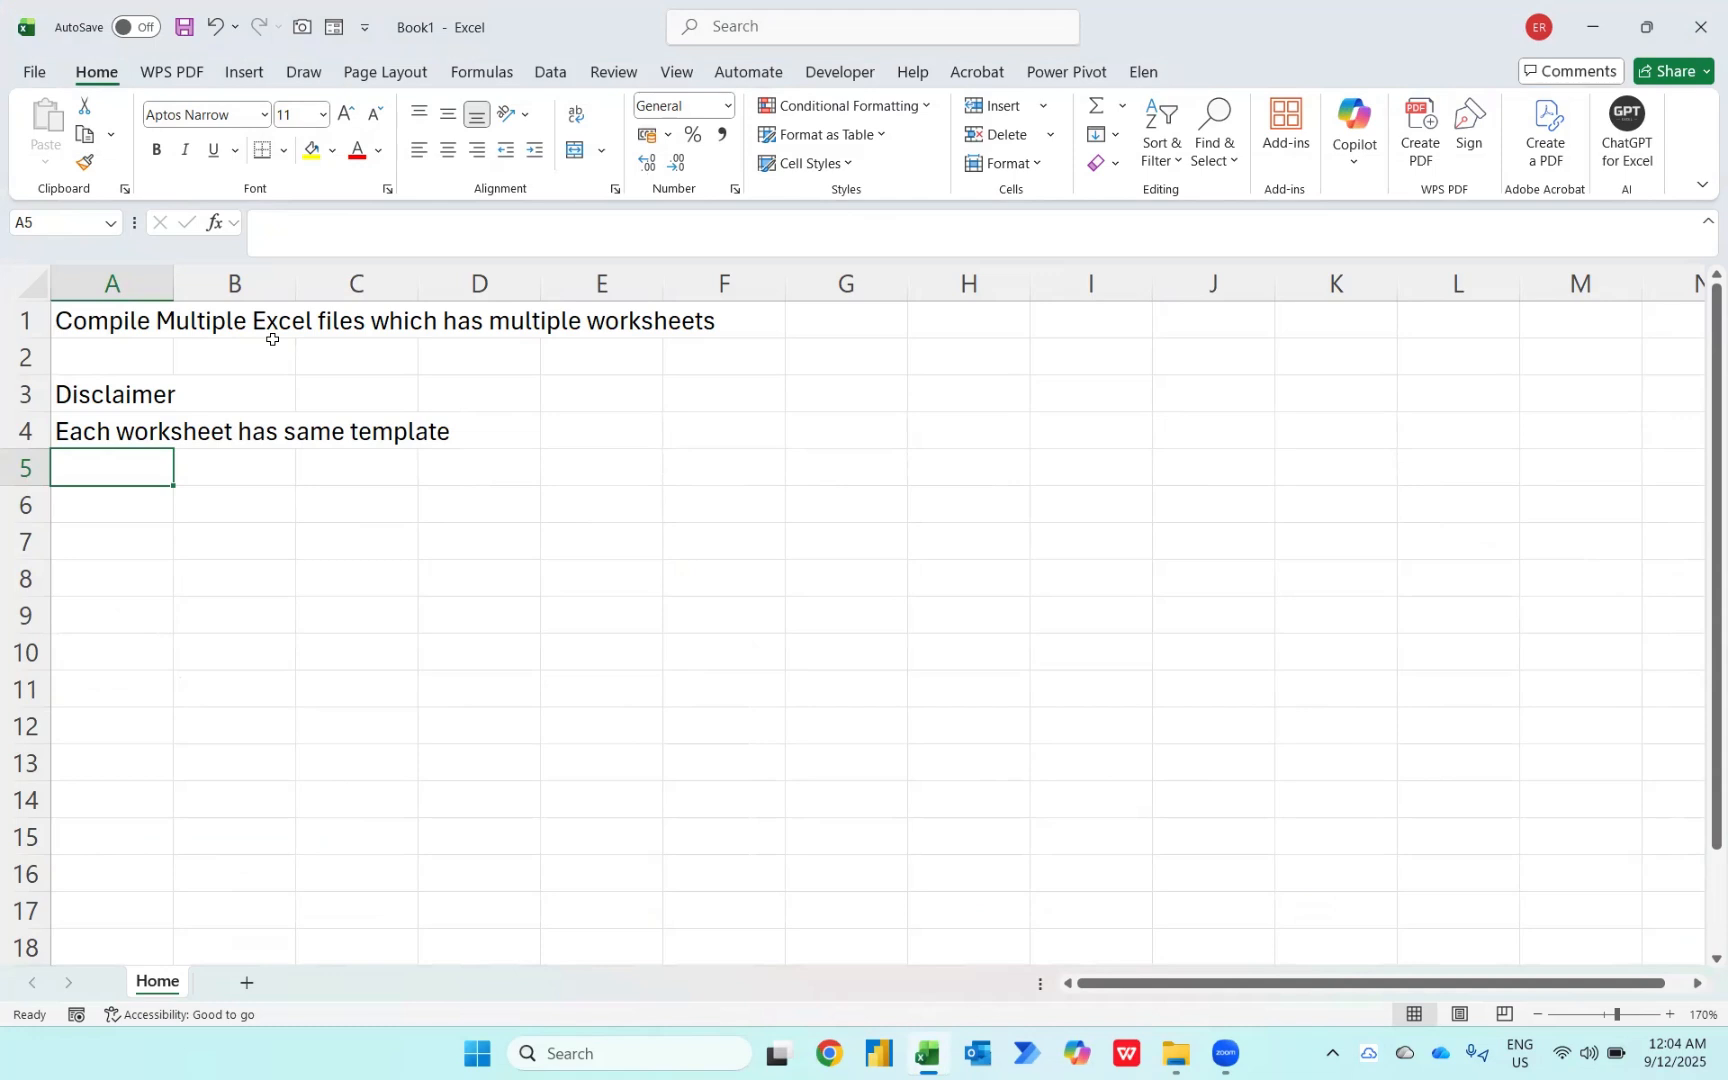
{"action": "left_click", "coordinate": [551, 74]}
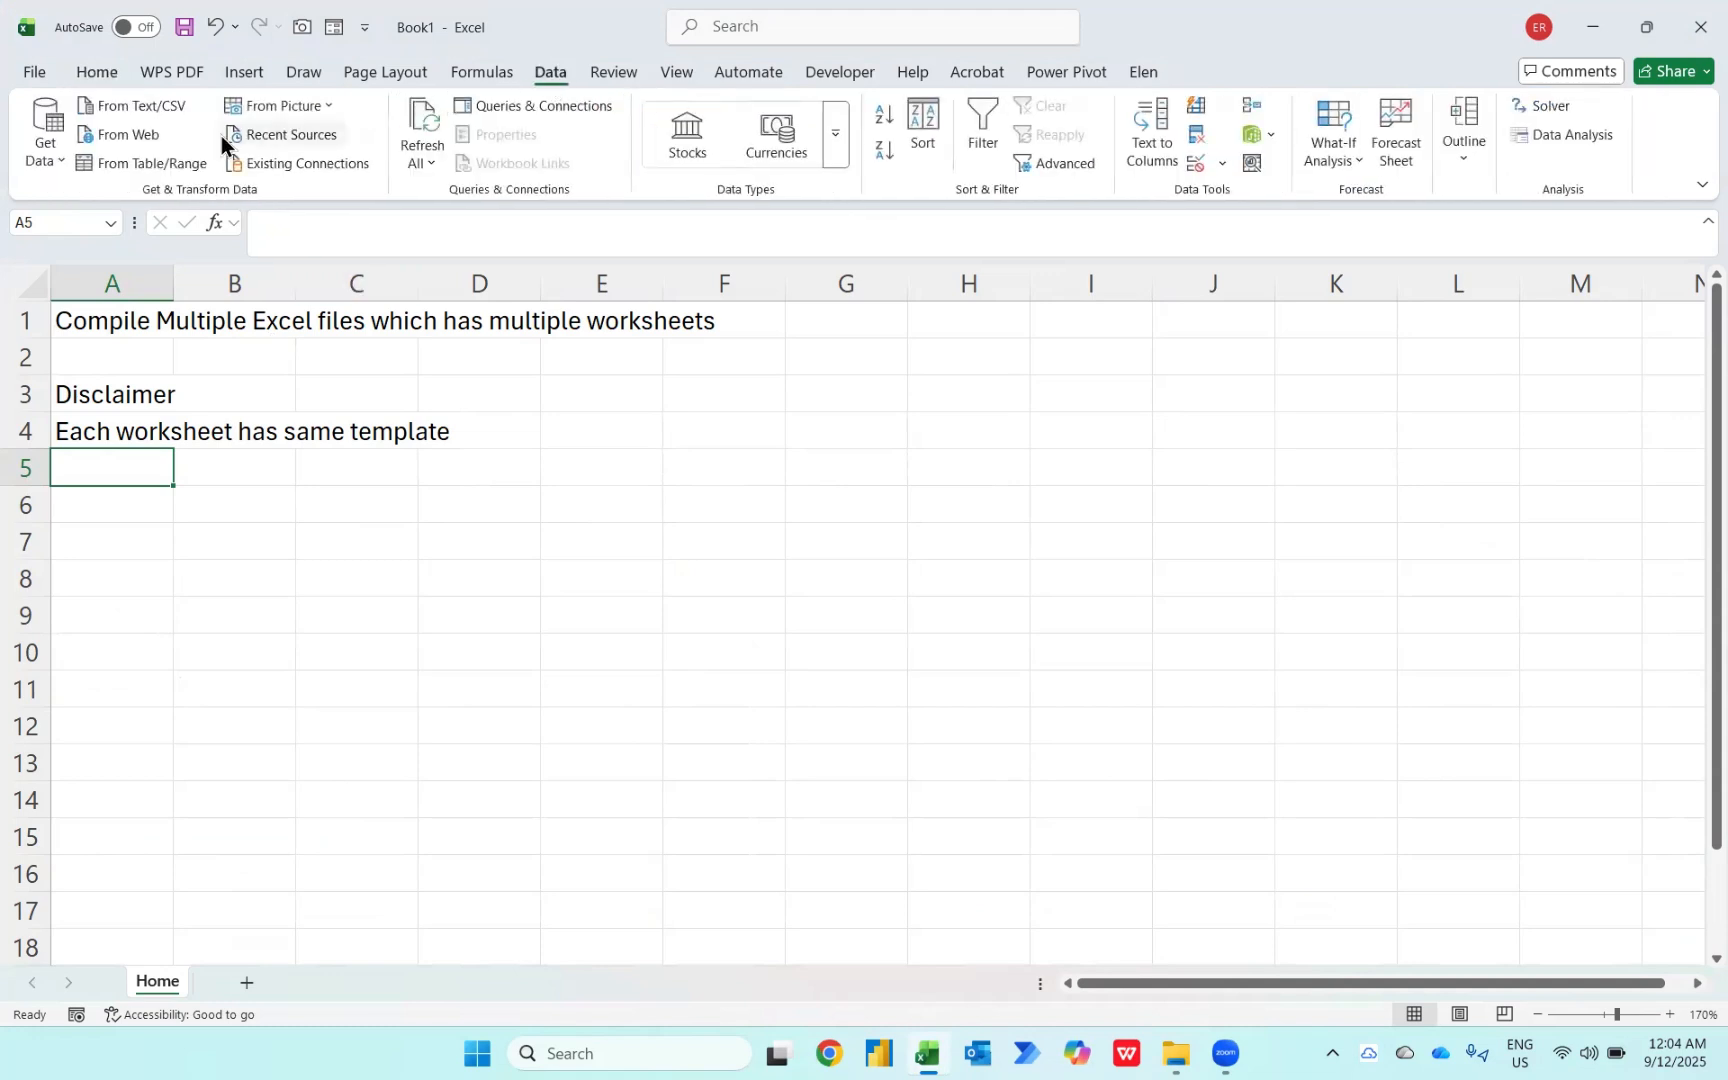
{"action": "left_click", "coordinate": [53, 163]}
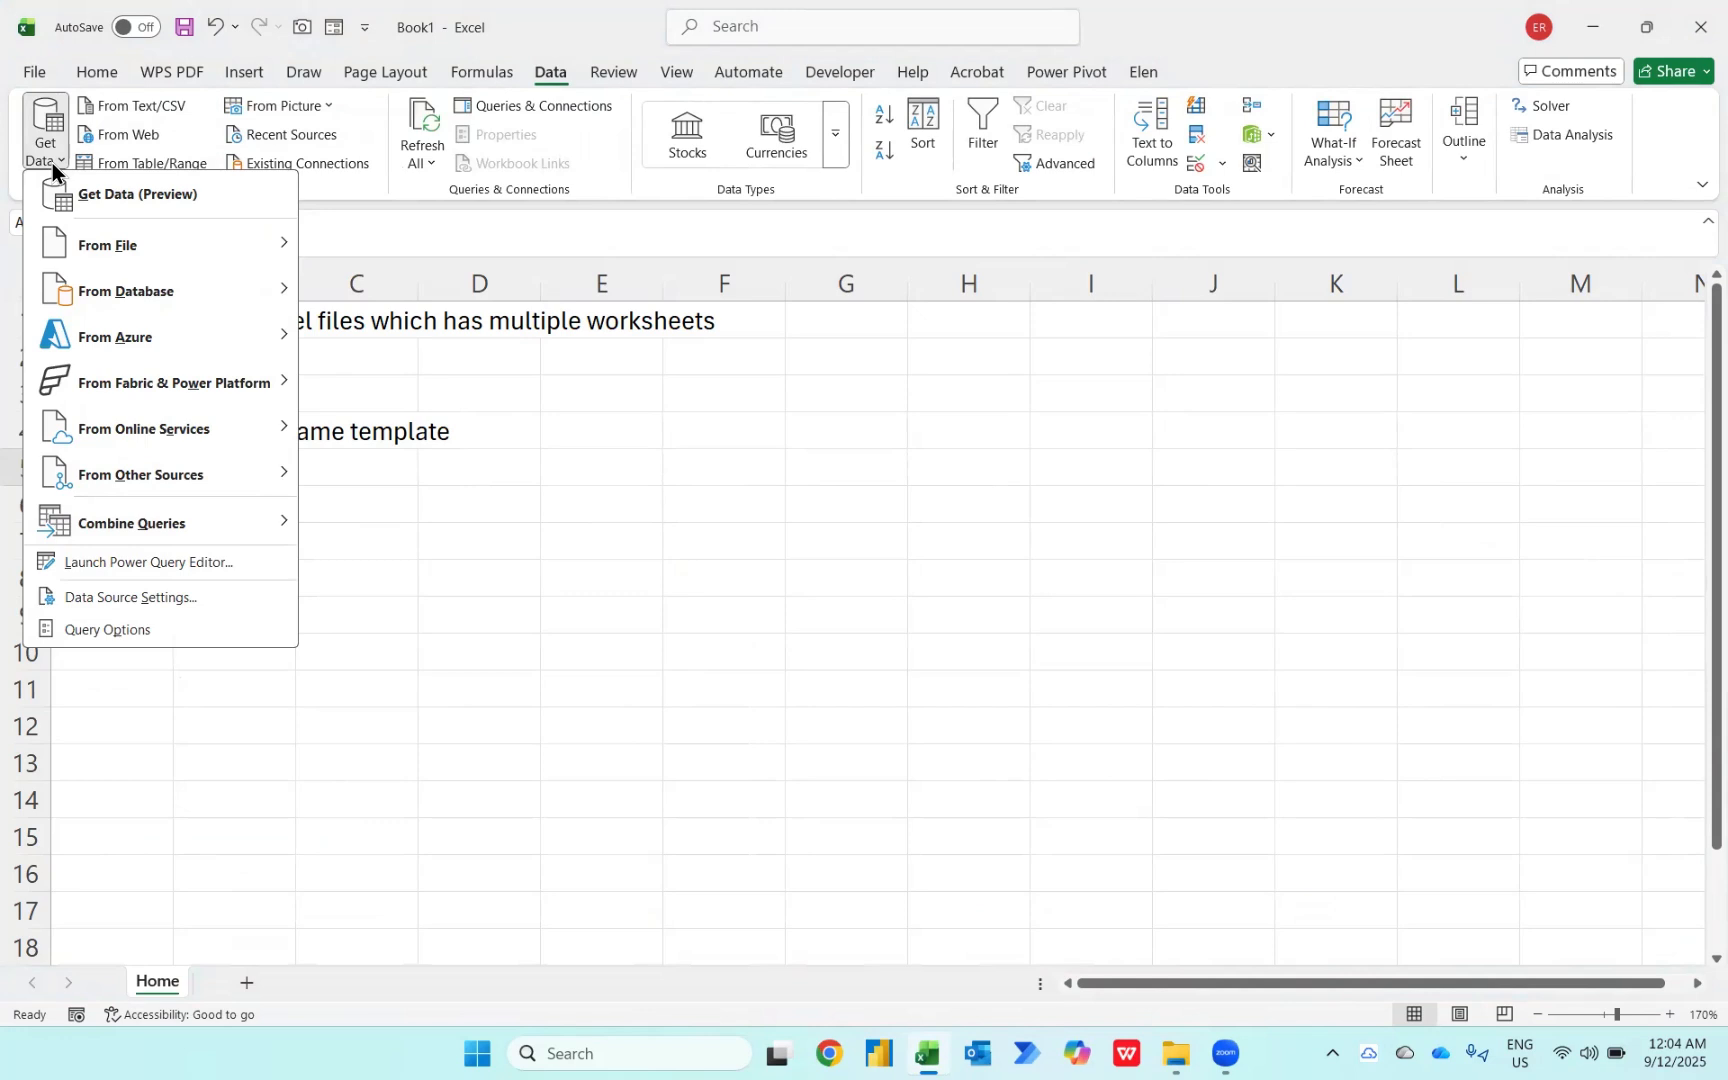
{"action": "mouse_move", "coordinate": [100, 240]}
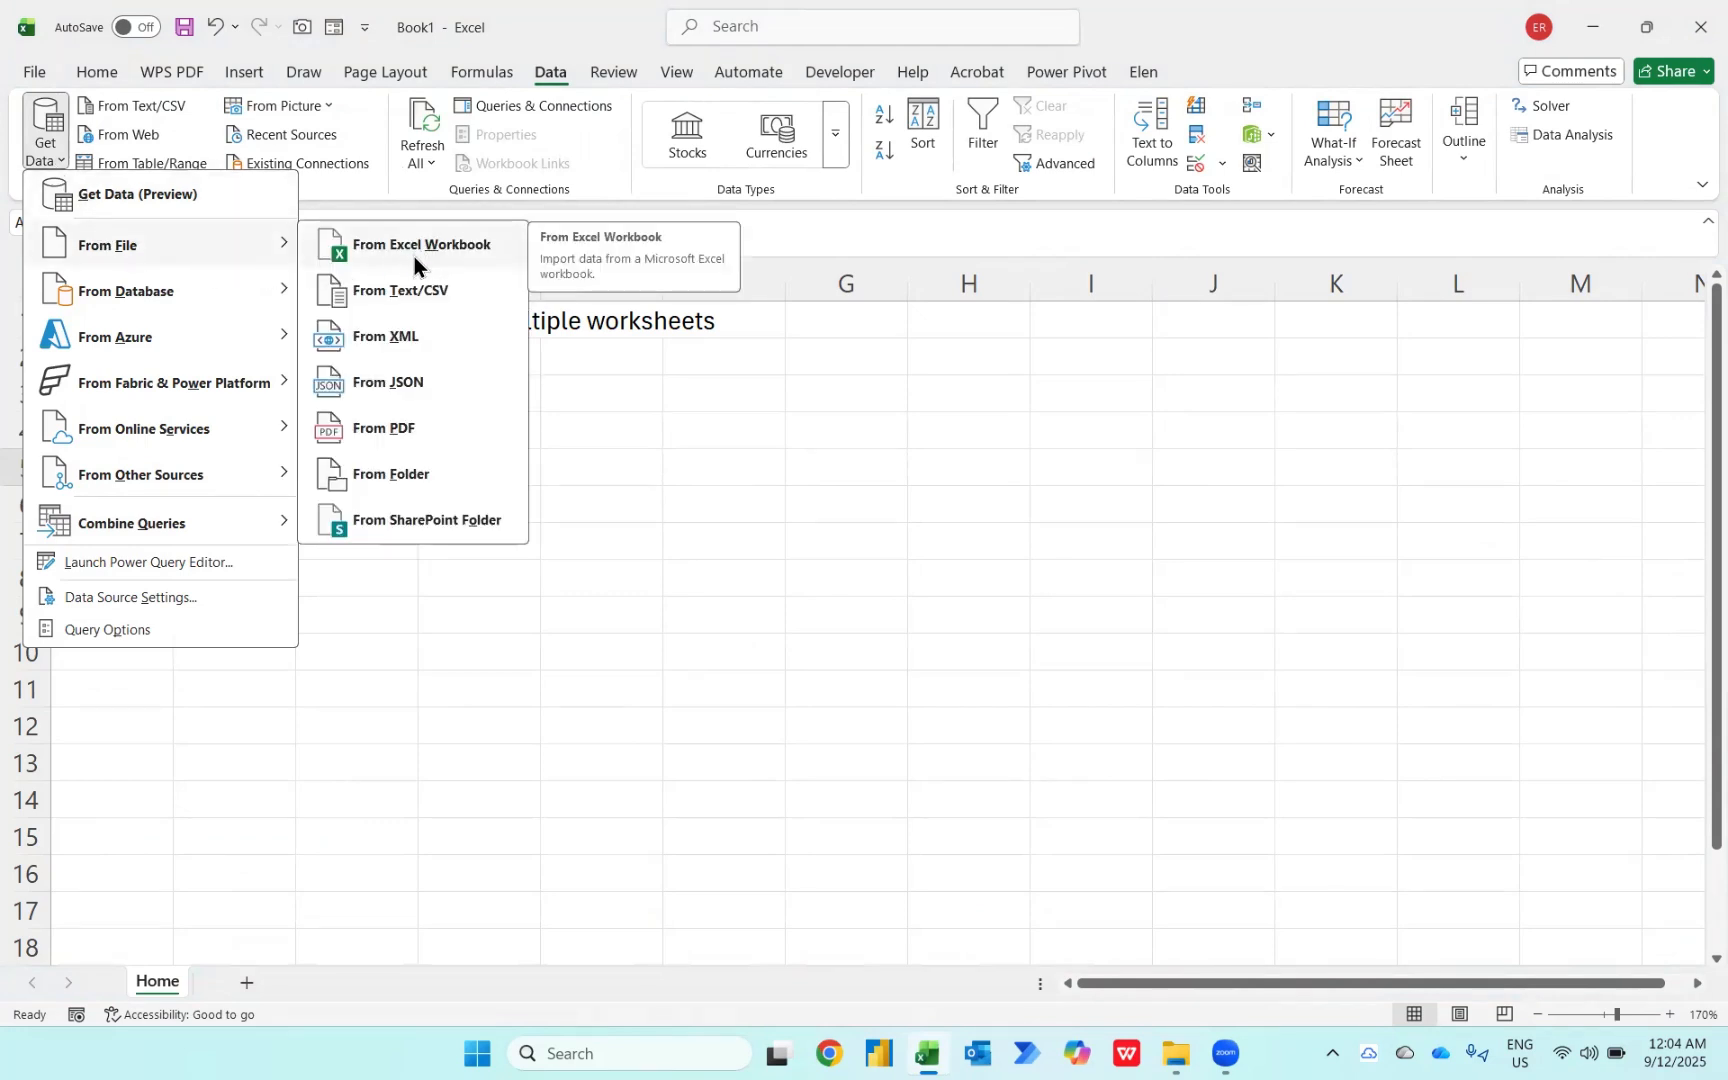
{"action": "left_click", "coordinate": [404, 481]}
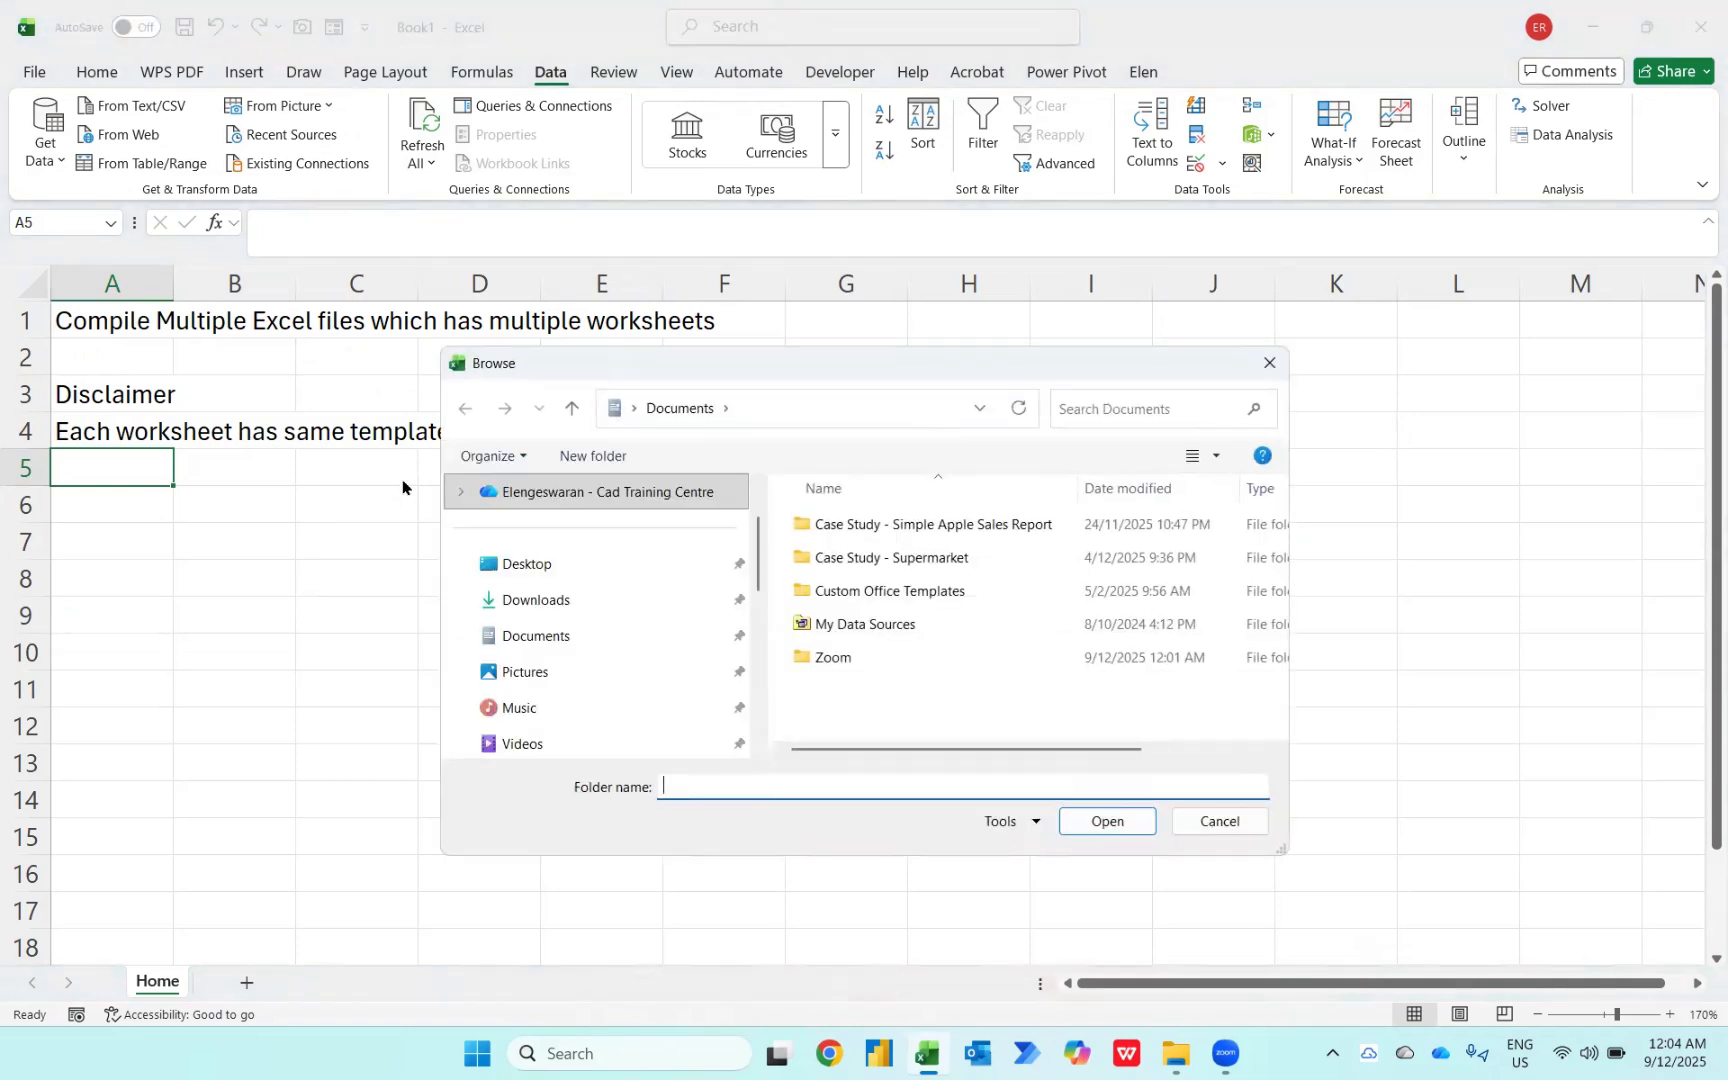
Step: Browse to the Desktop's Case Study 2 - Apple Sales folder and choose Global Apple Sales as the source folder
{"action": "left_click", "coordinate": [506, 571]}
{"action": "scroll", "coordinate": [849, 635], "scroll_direction": "down", "scroll_amount": 4}
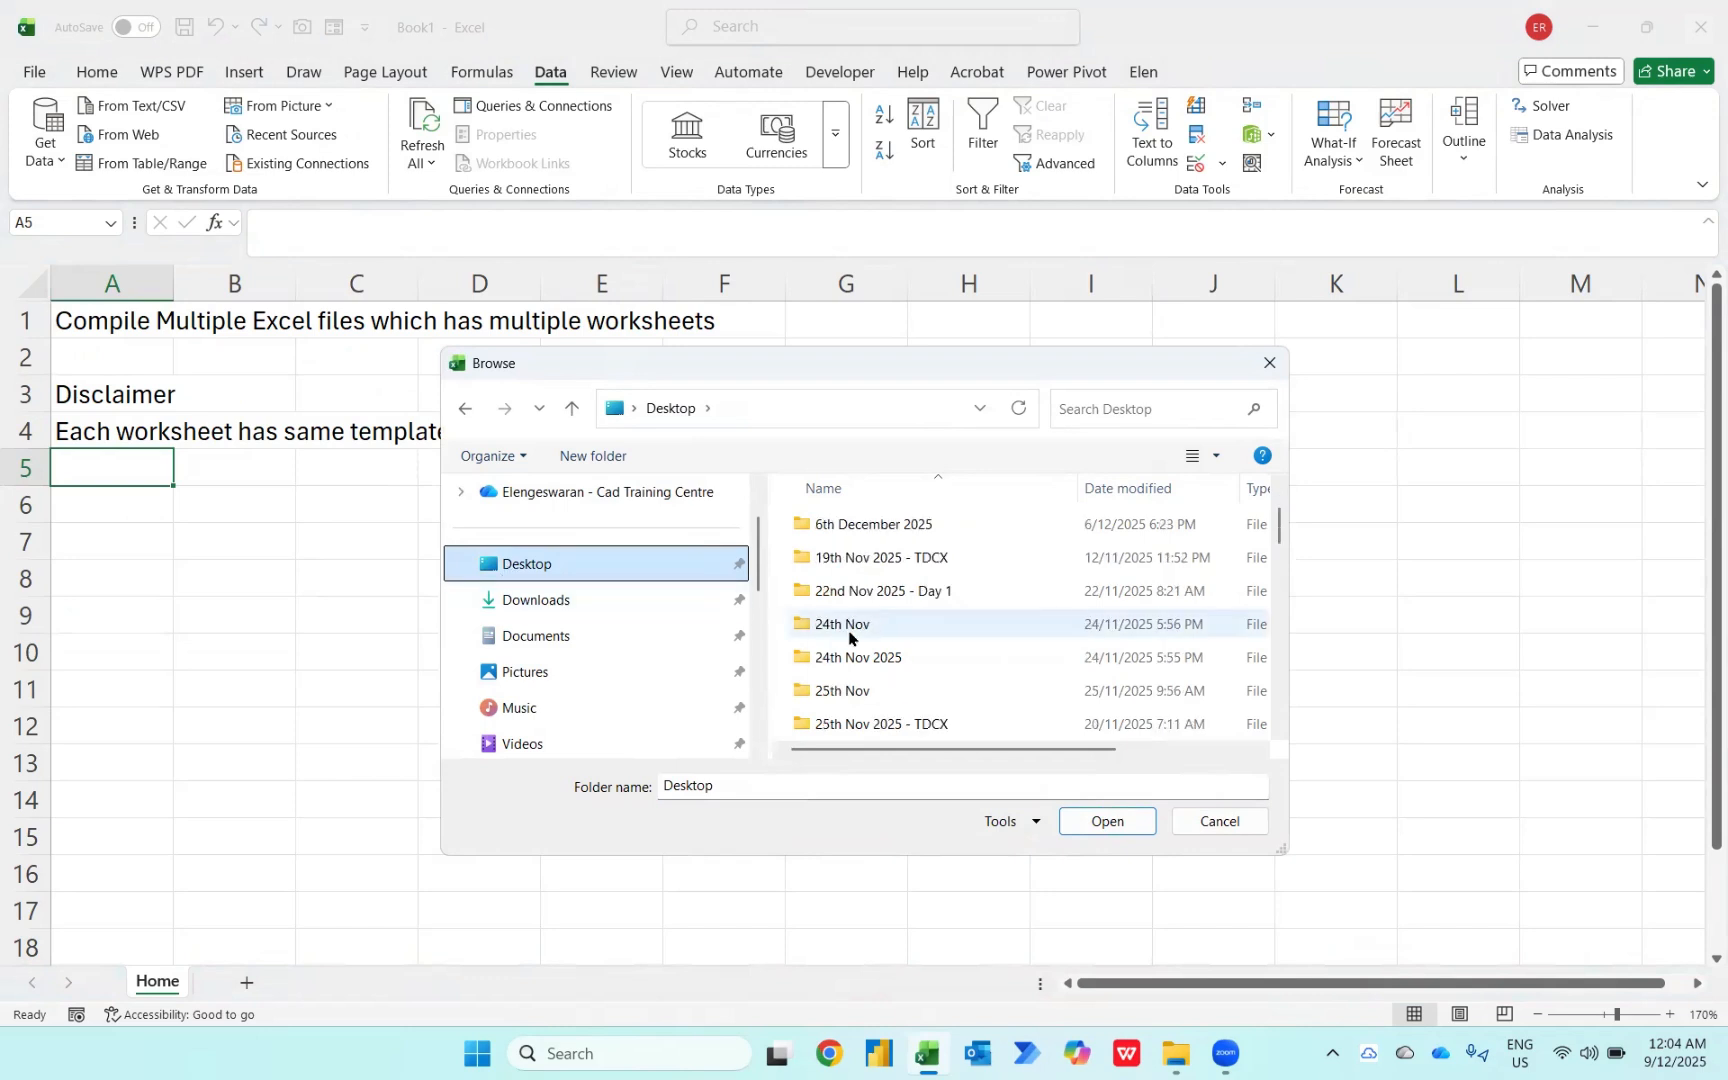
{"action": "scroll", "coordinate": [849, 637], "scroll_direction": "down", "scroll_amount": 1}
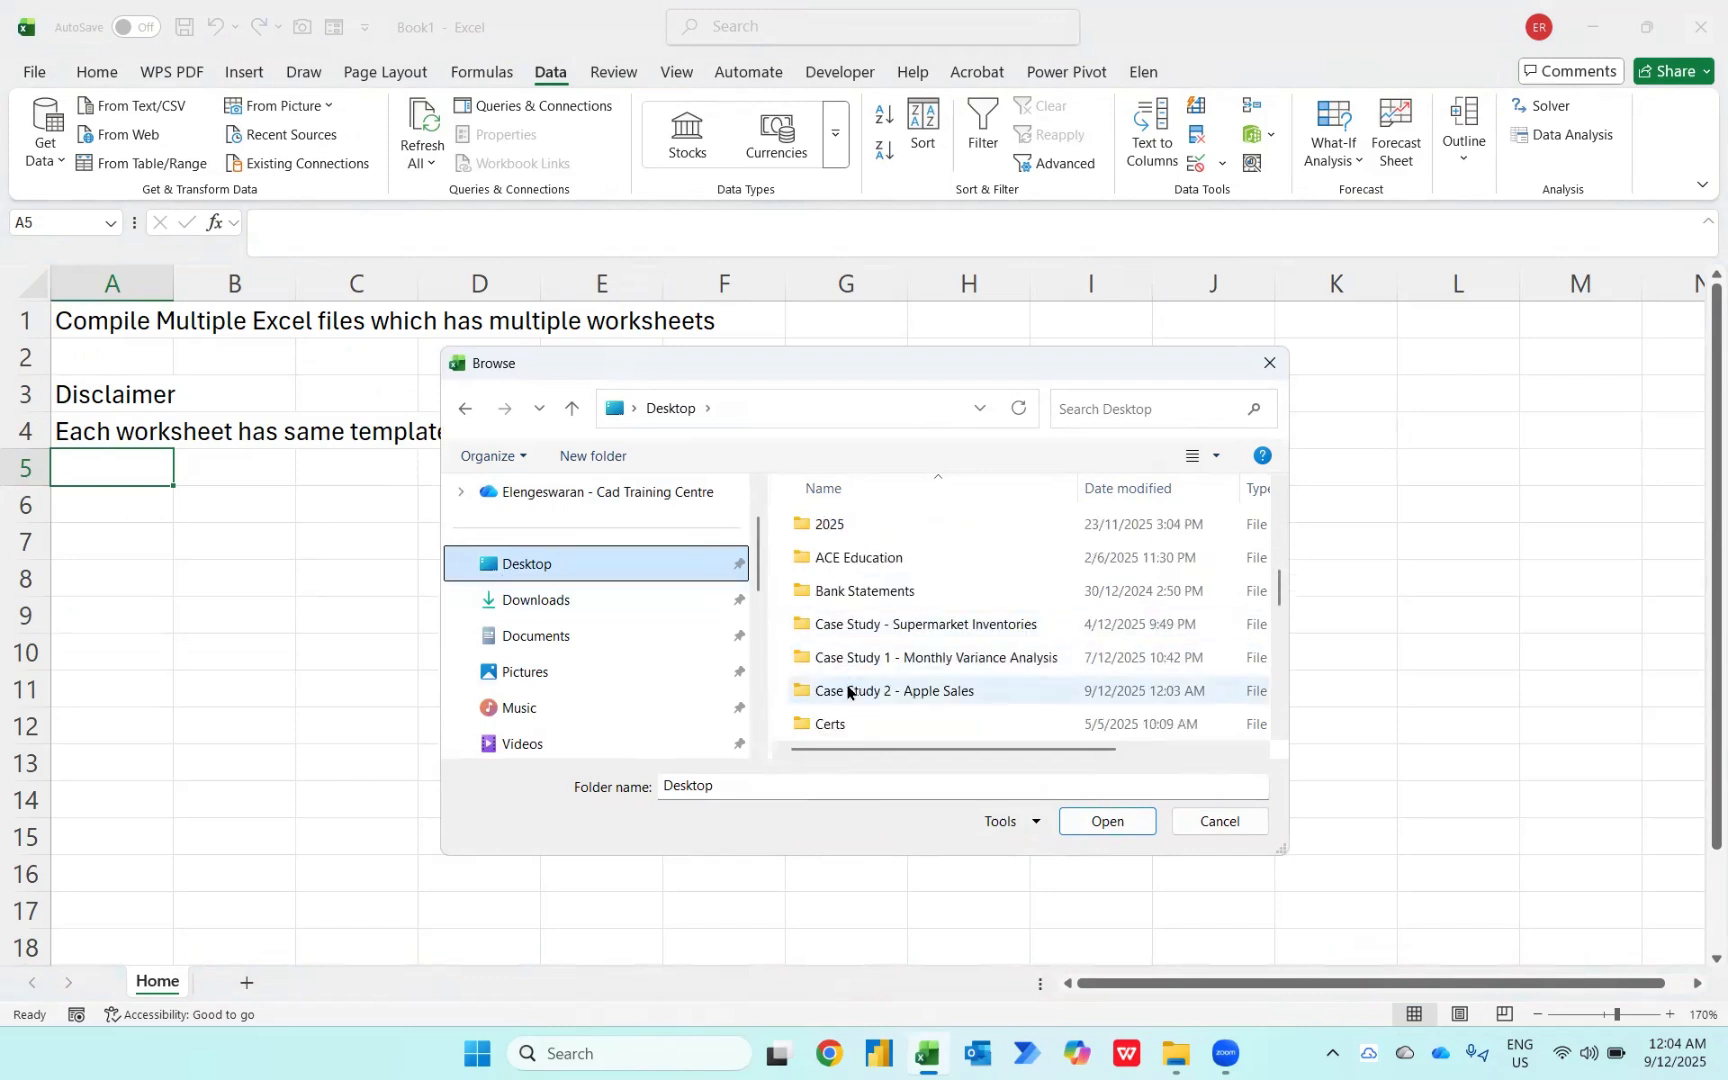
{"action": "double_click", "coordinate": [848, 691]}
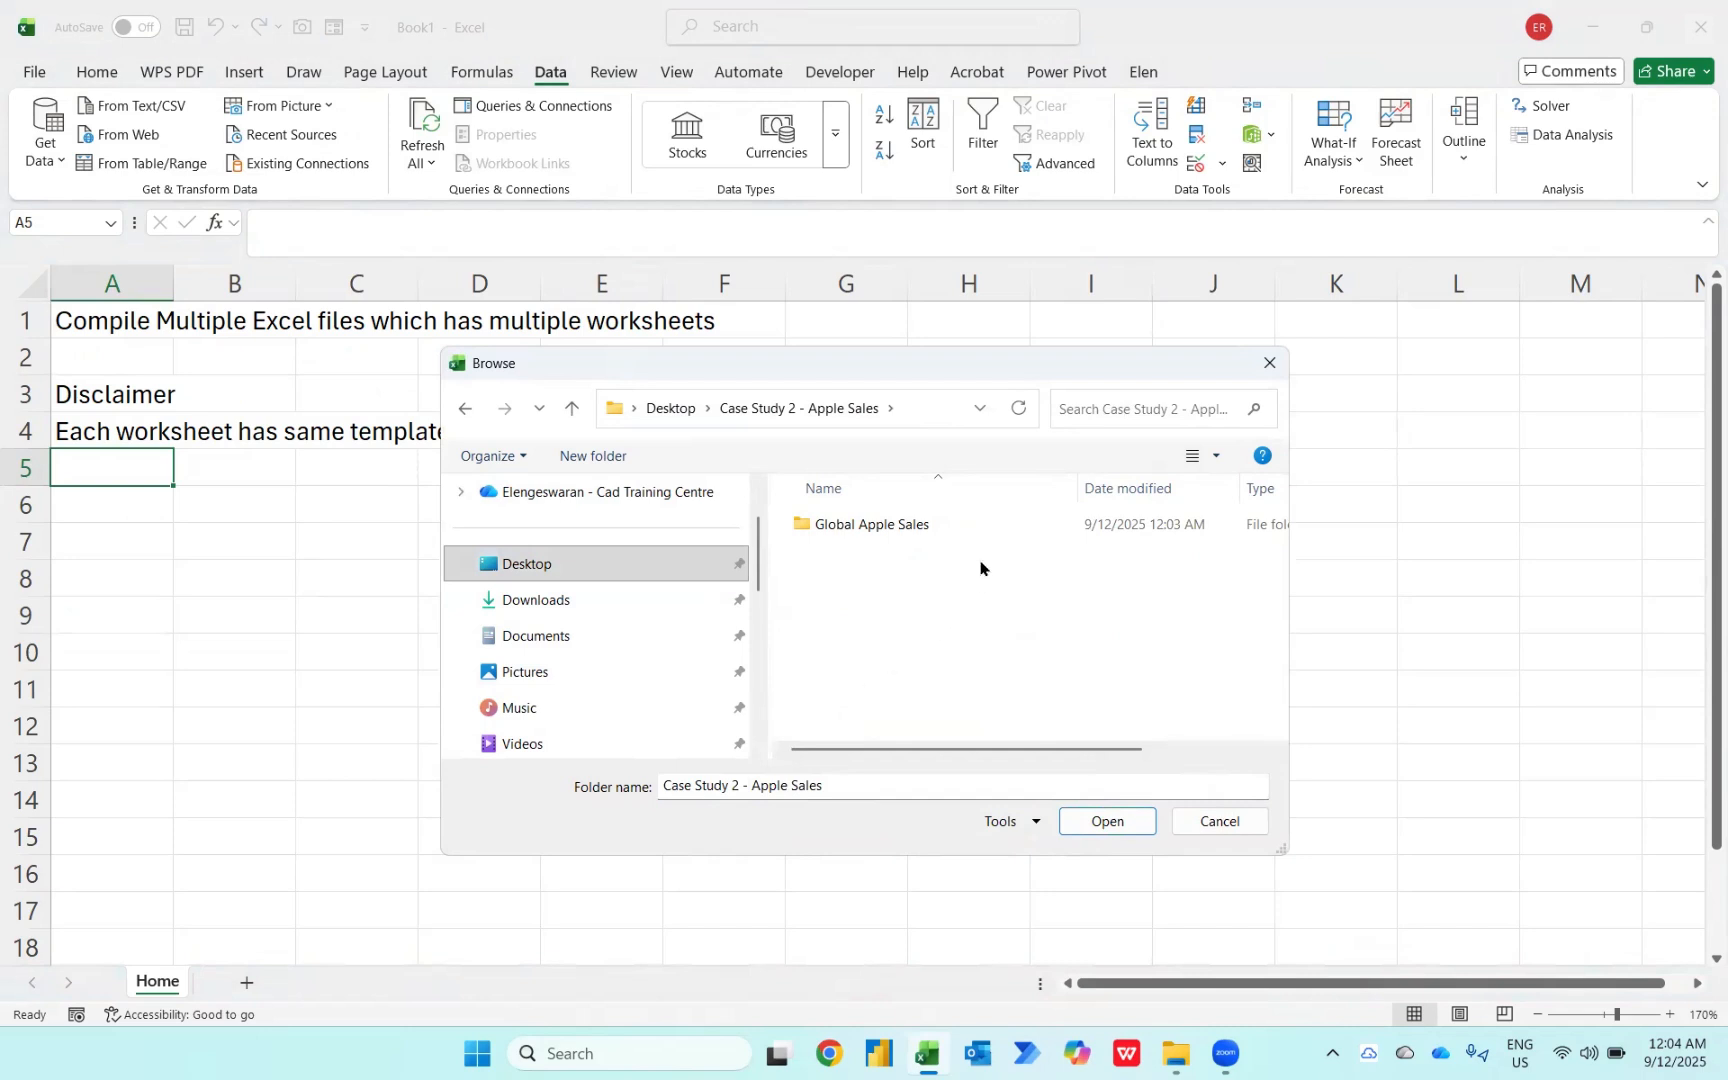
{"action": "double_click", "coordinate": [895, 527]}
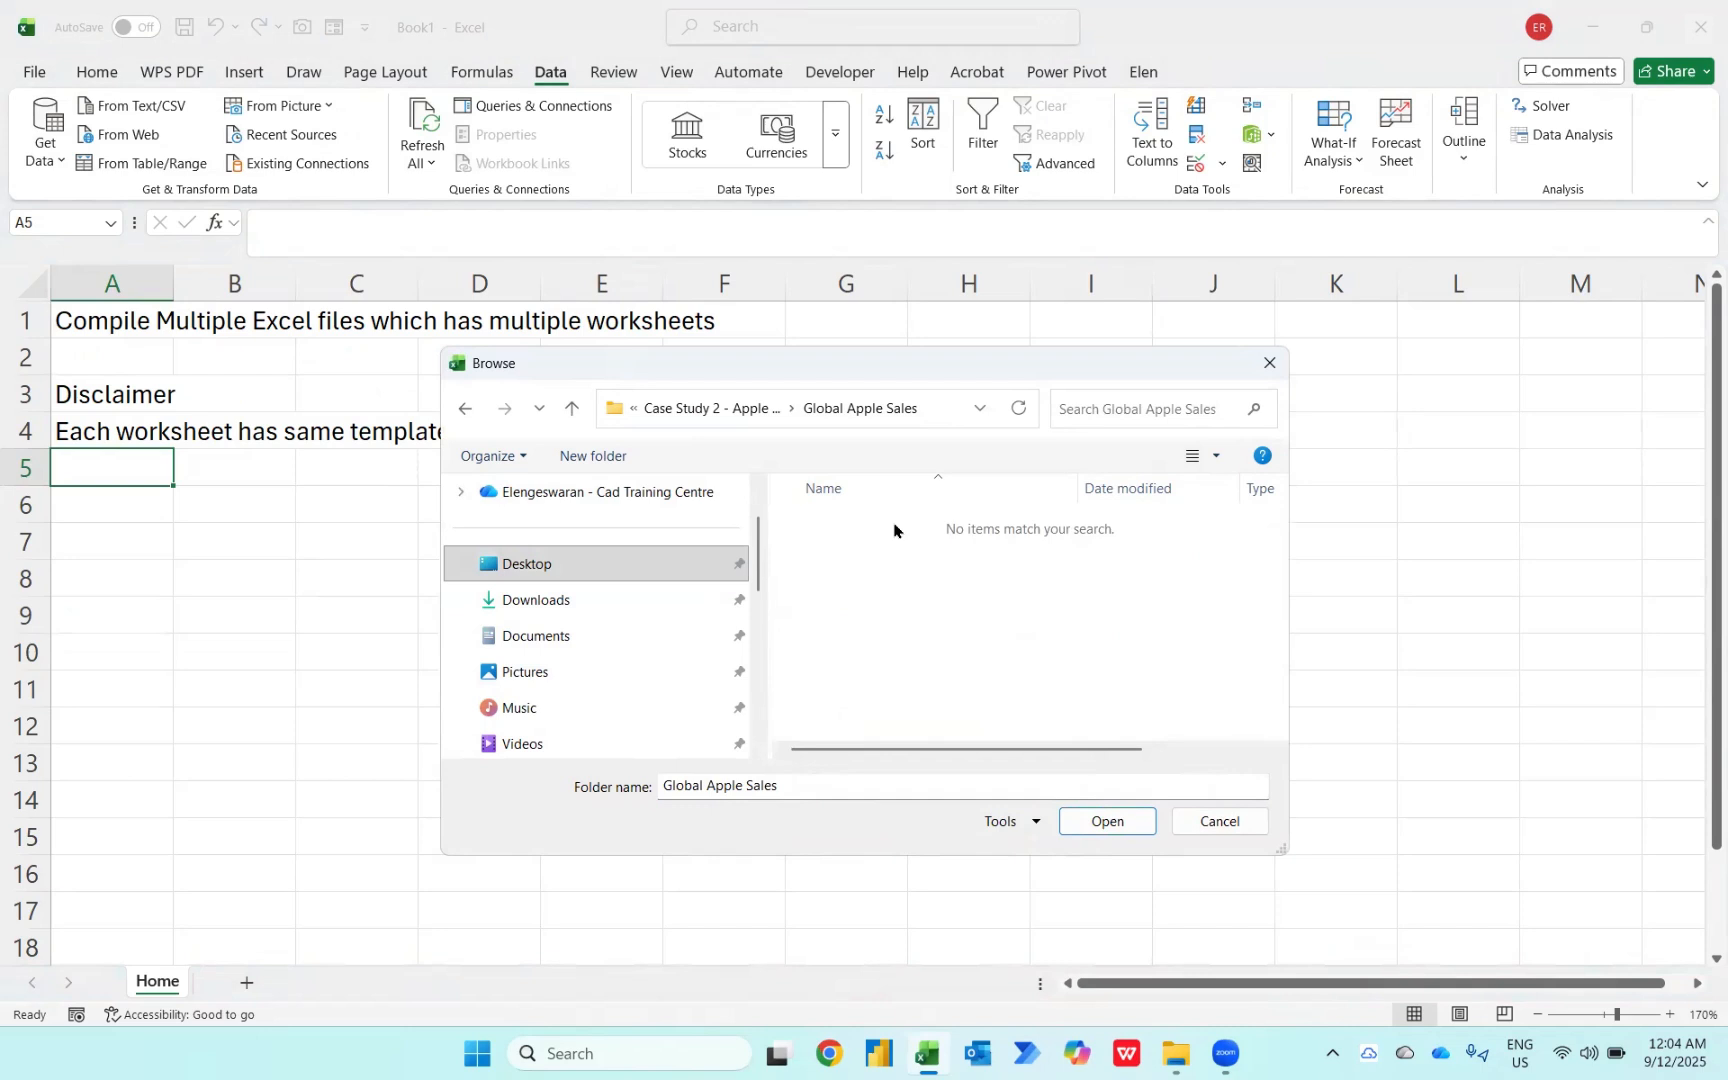
{"action": "left_click", "coordinate": [572, 408]}
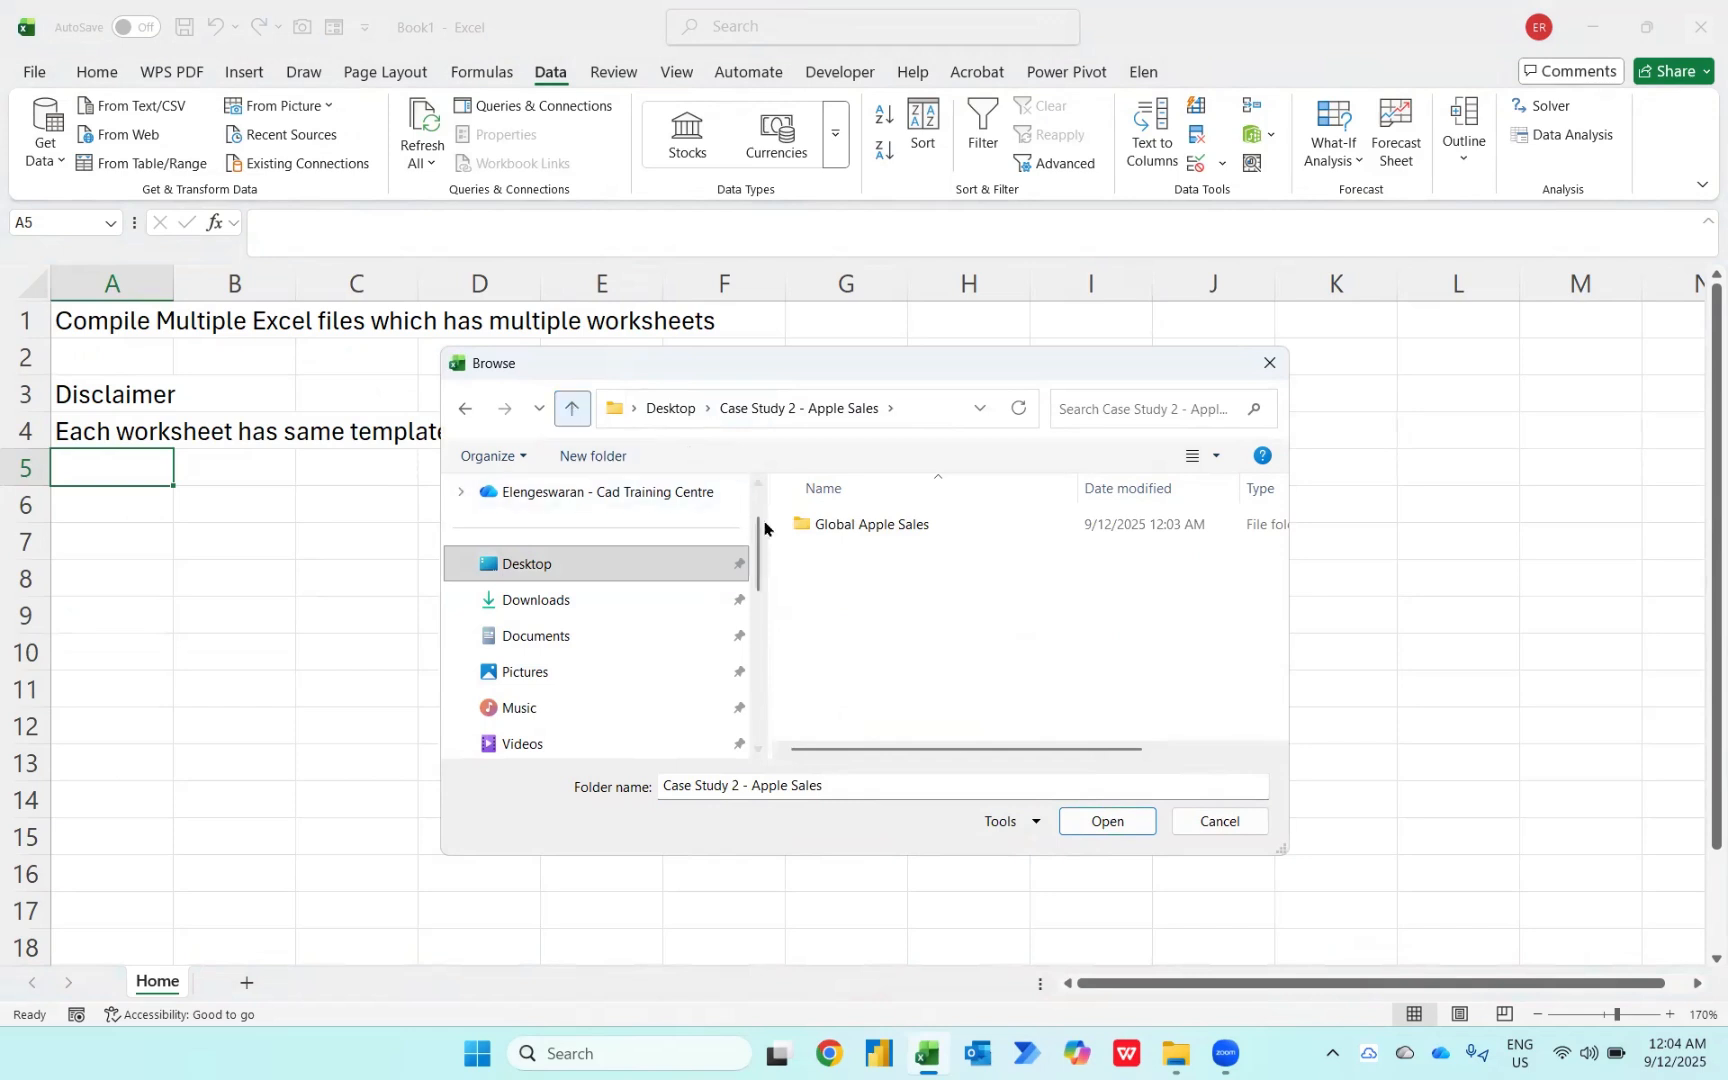
{"action": "left_click", "coordinate": [836, 530]}
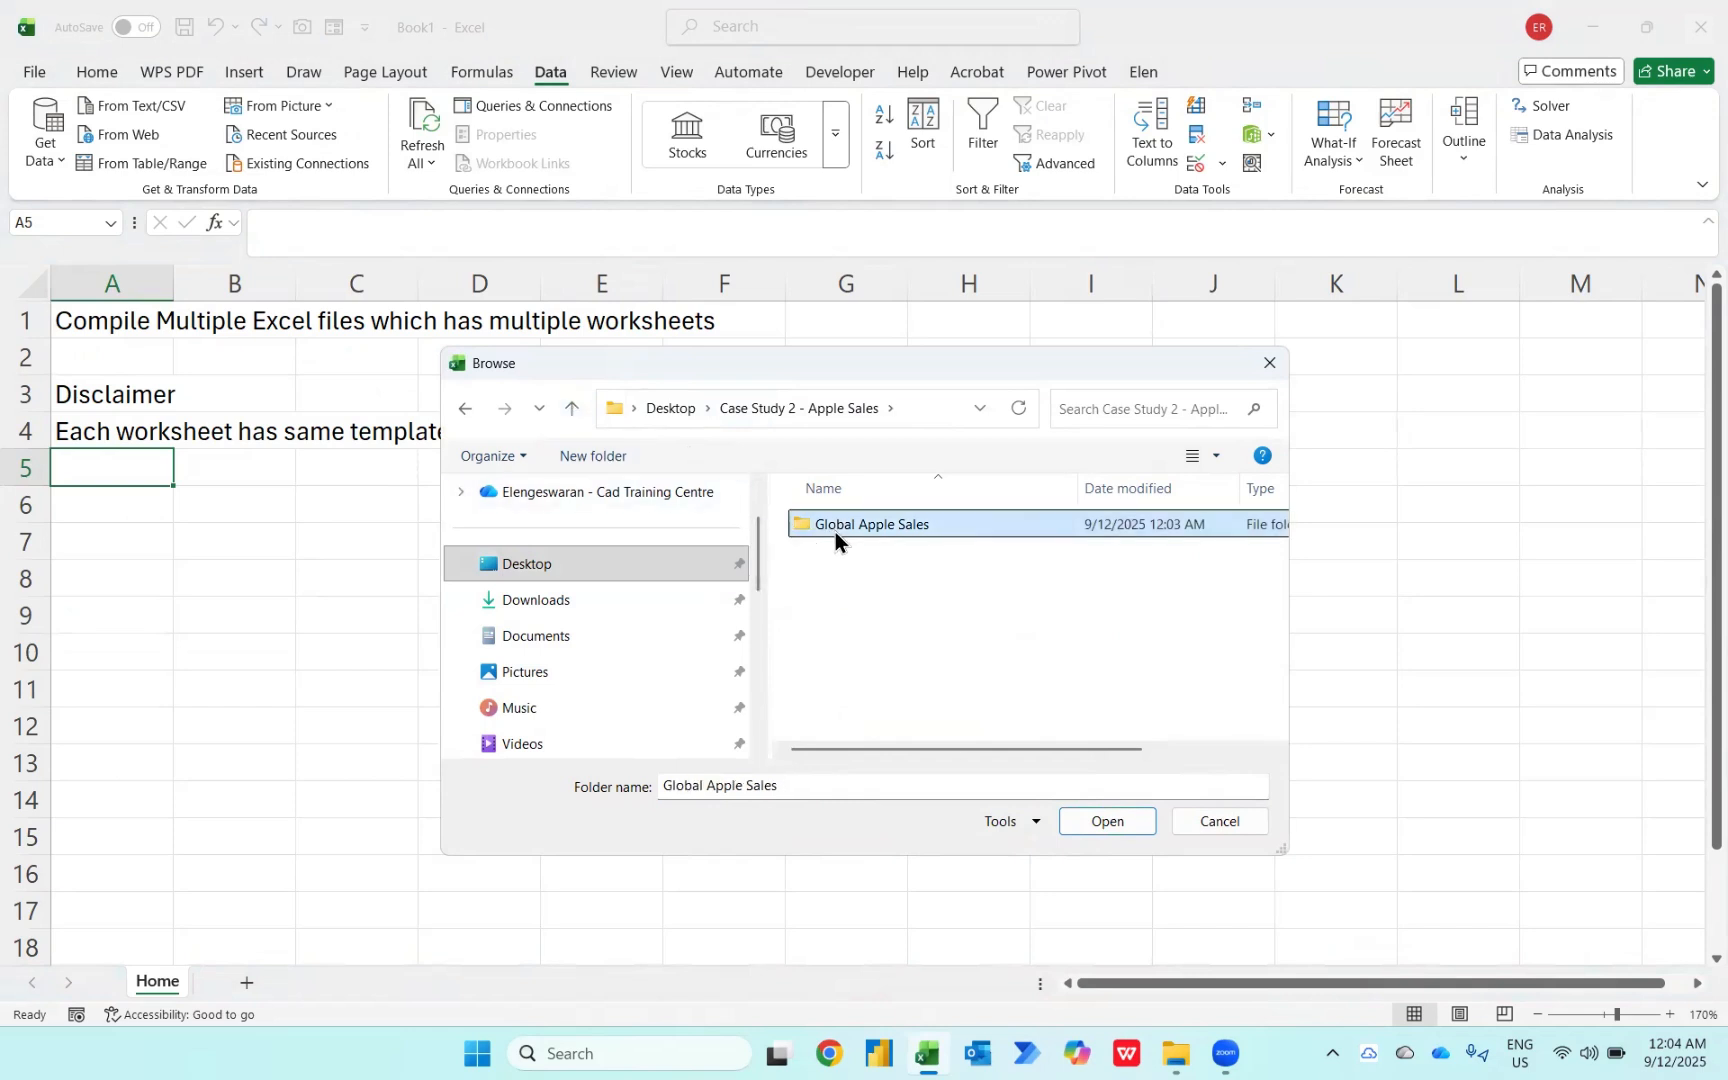
{"action": "left_click", "coordinate": [1092, 828]}
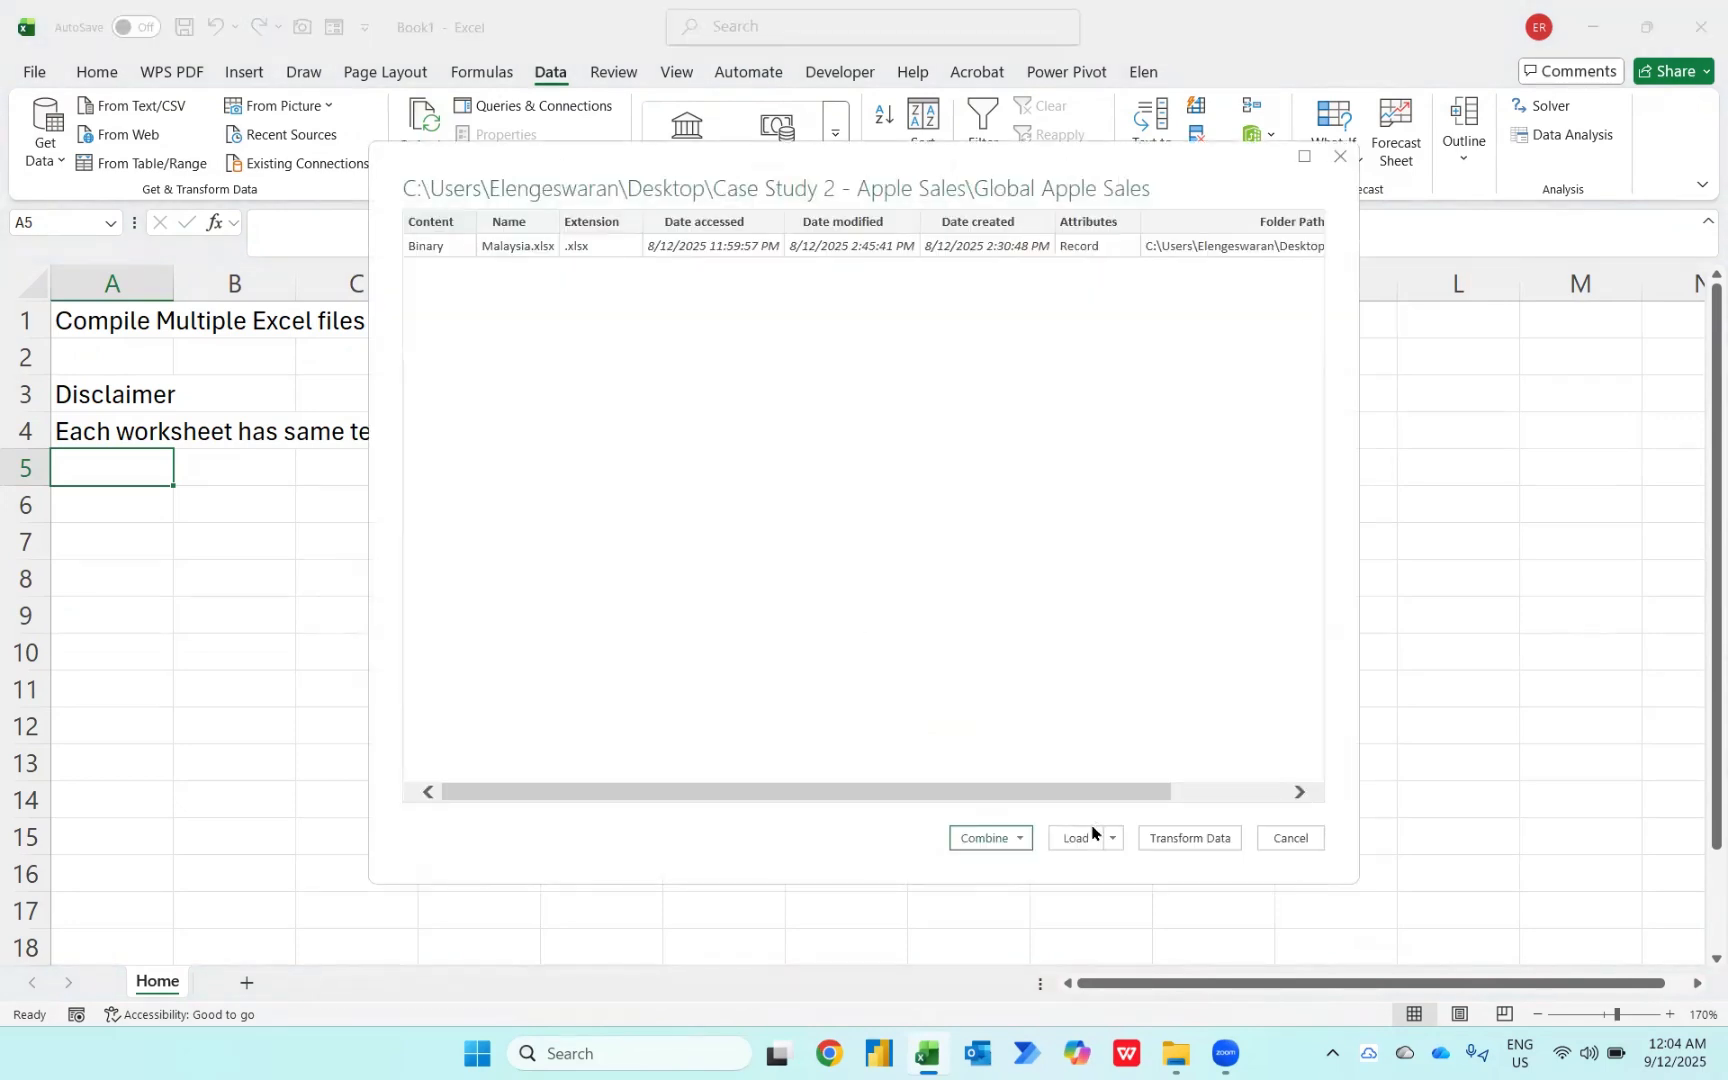
Step: Open the folder's file list in the Power Query Editor for transformation instead of combining directly
{"action": "left_click", "coordinate": [988, 839]}
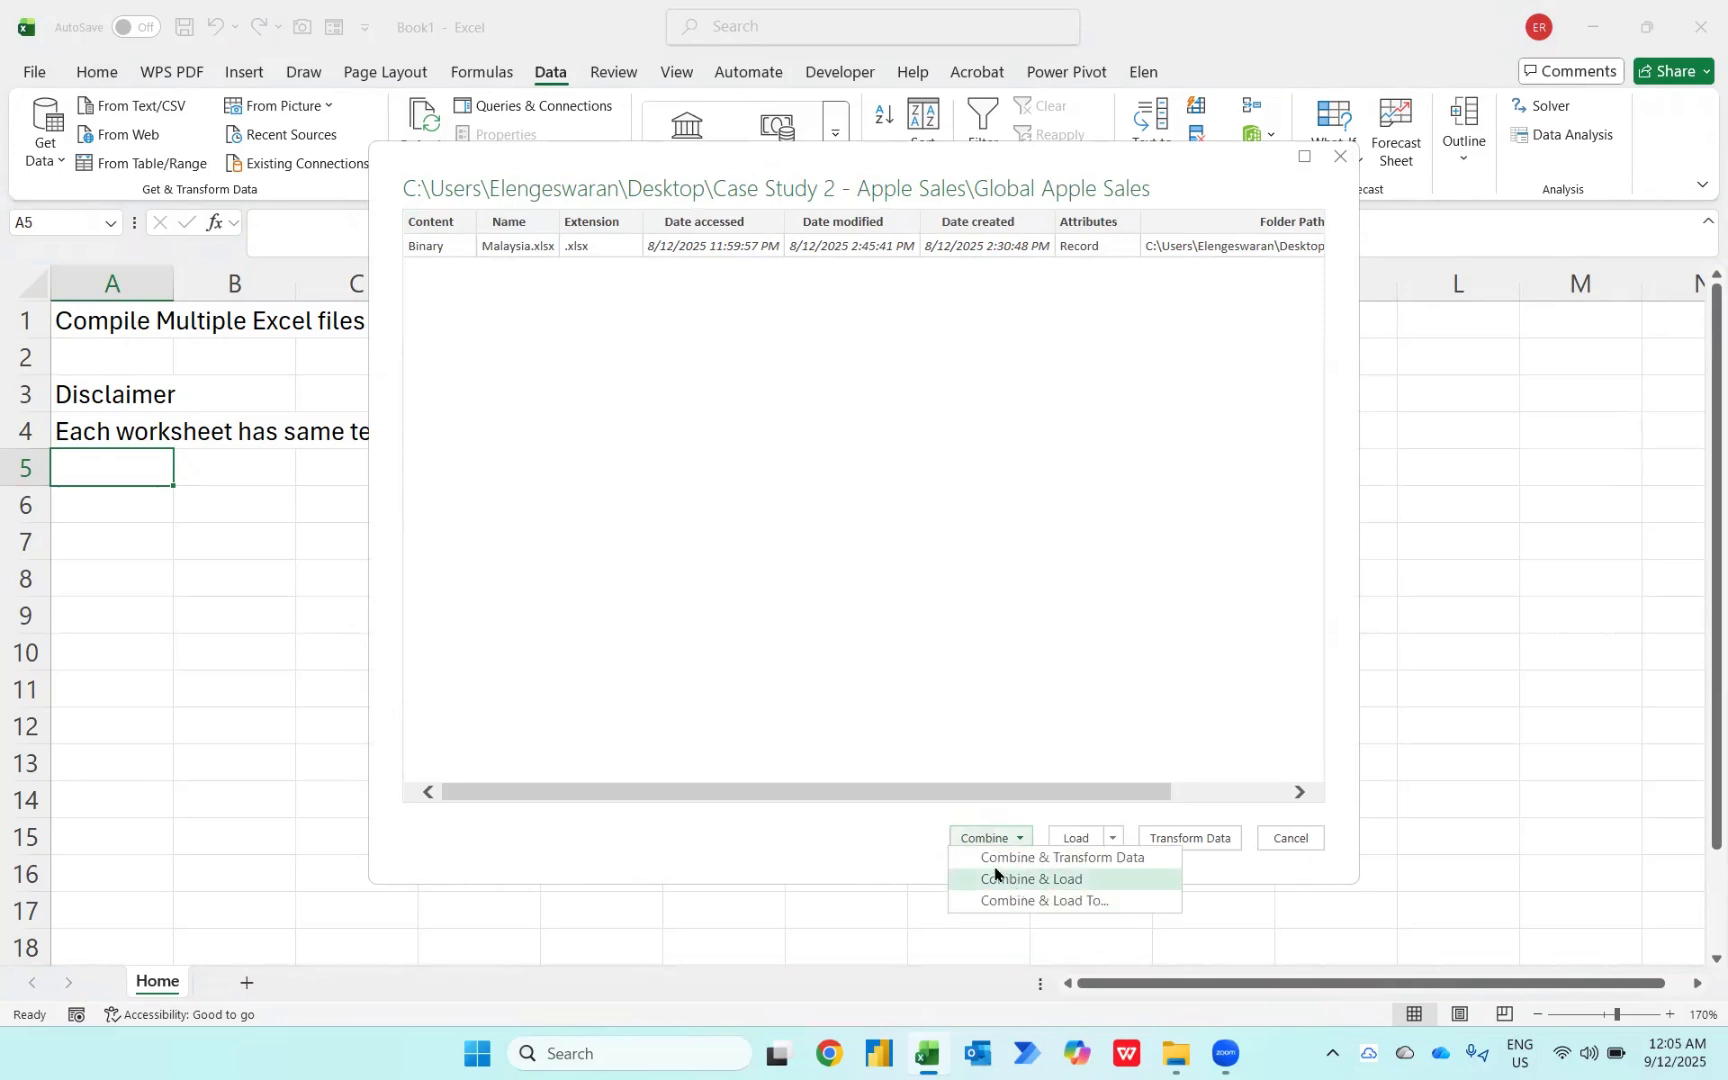
{"action": "left_click", "coordinate": [804, 692]}
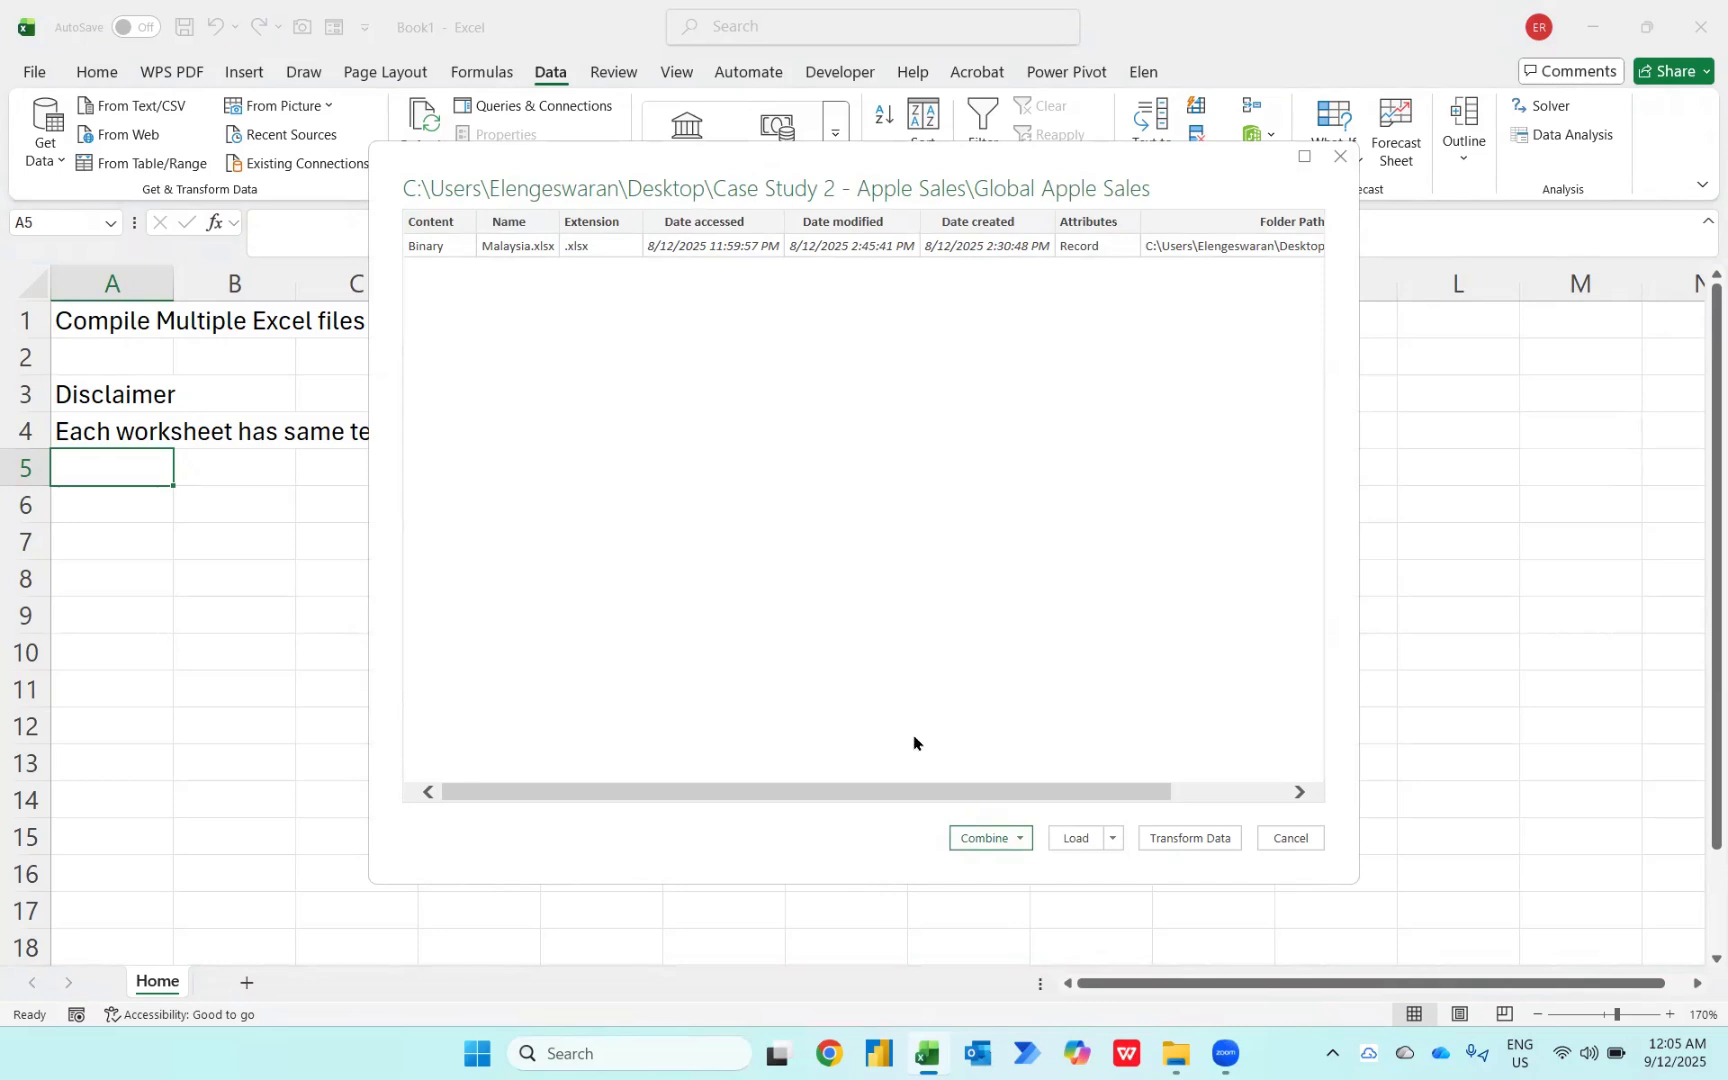
{"action": "left_click", "coordinate": [1189, 838]}
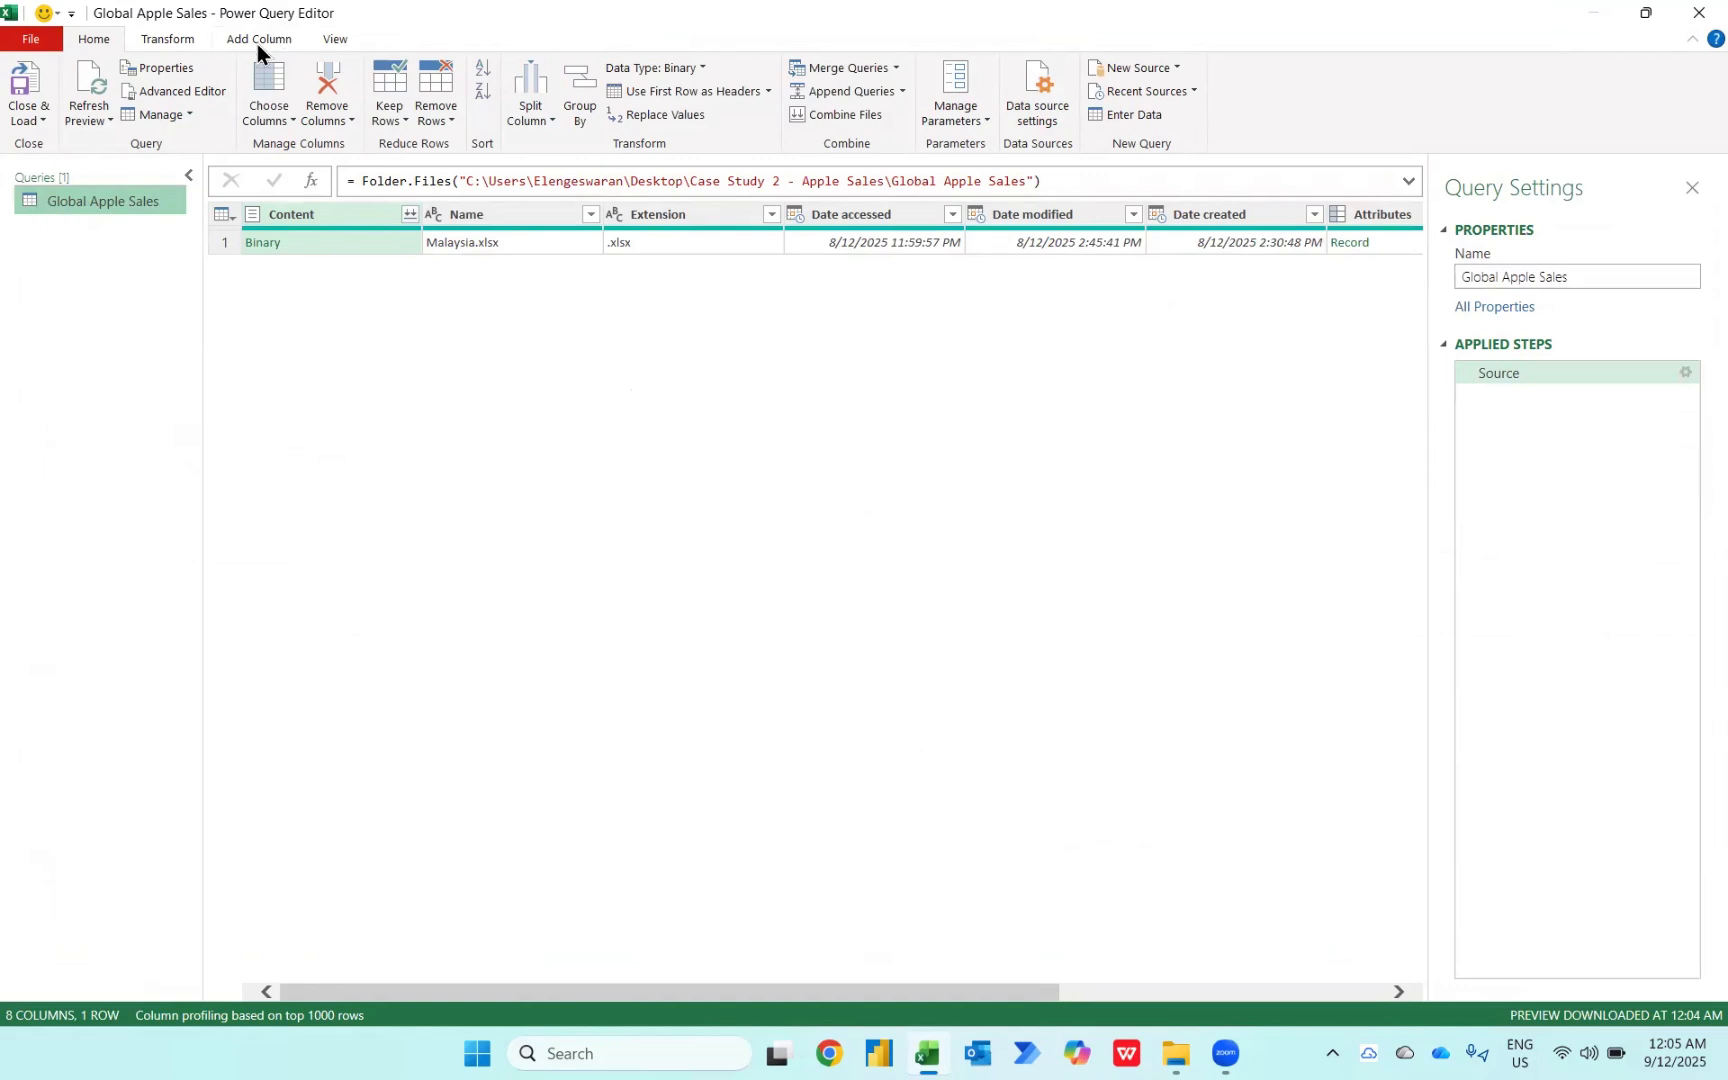
Step: Add a custom column named Custom with the formula Excel.Workbook([Content])
{"action": "left_click", "coordinate": [256, 45]}
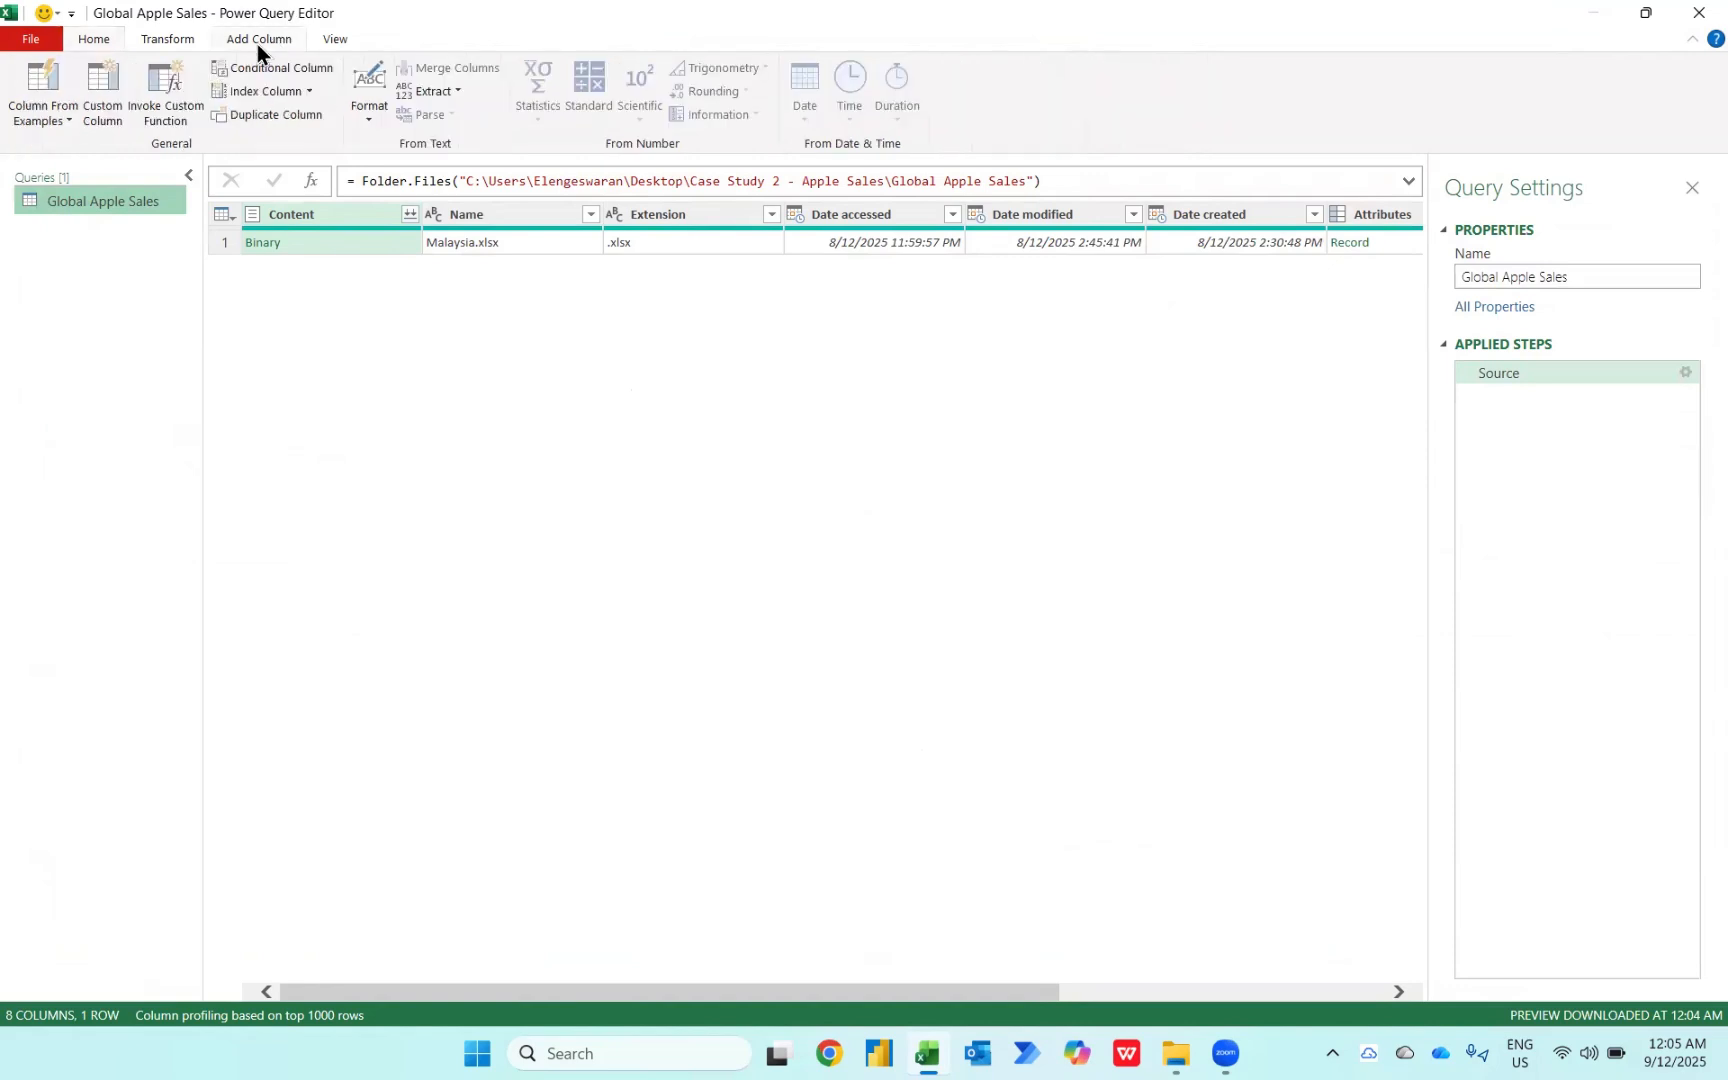
{"action": "left_click", "coordinate": [108, 112]}
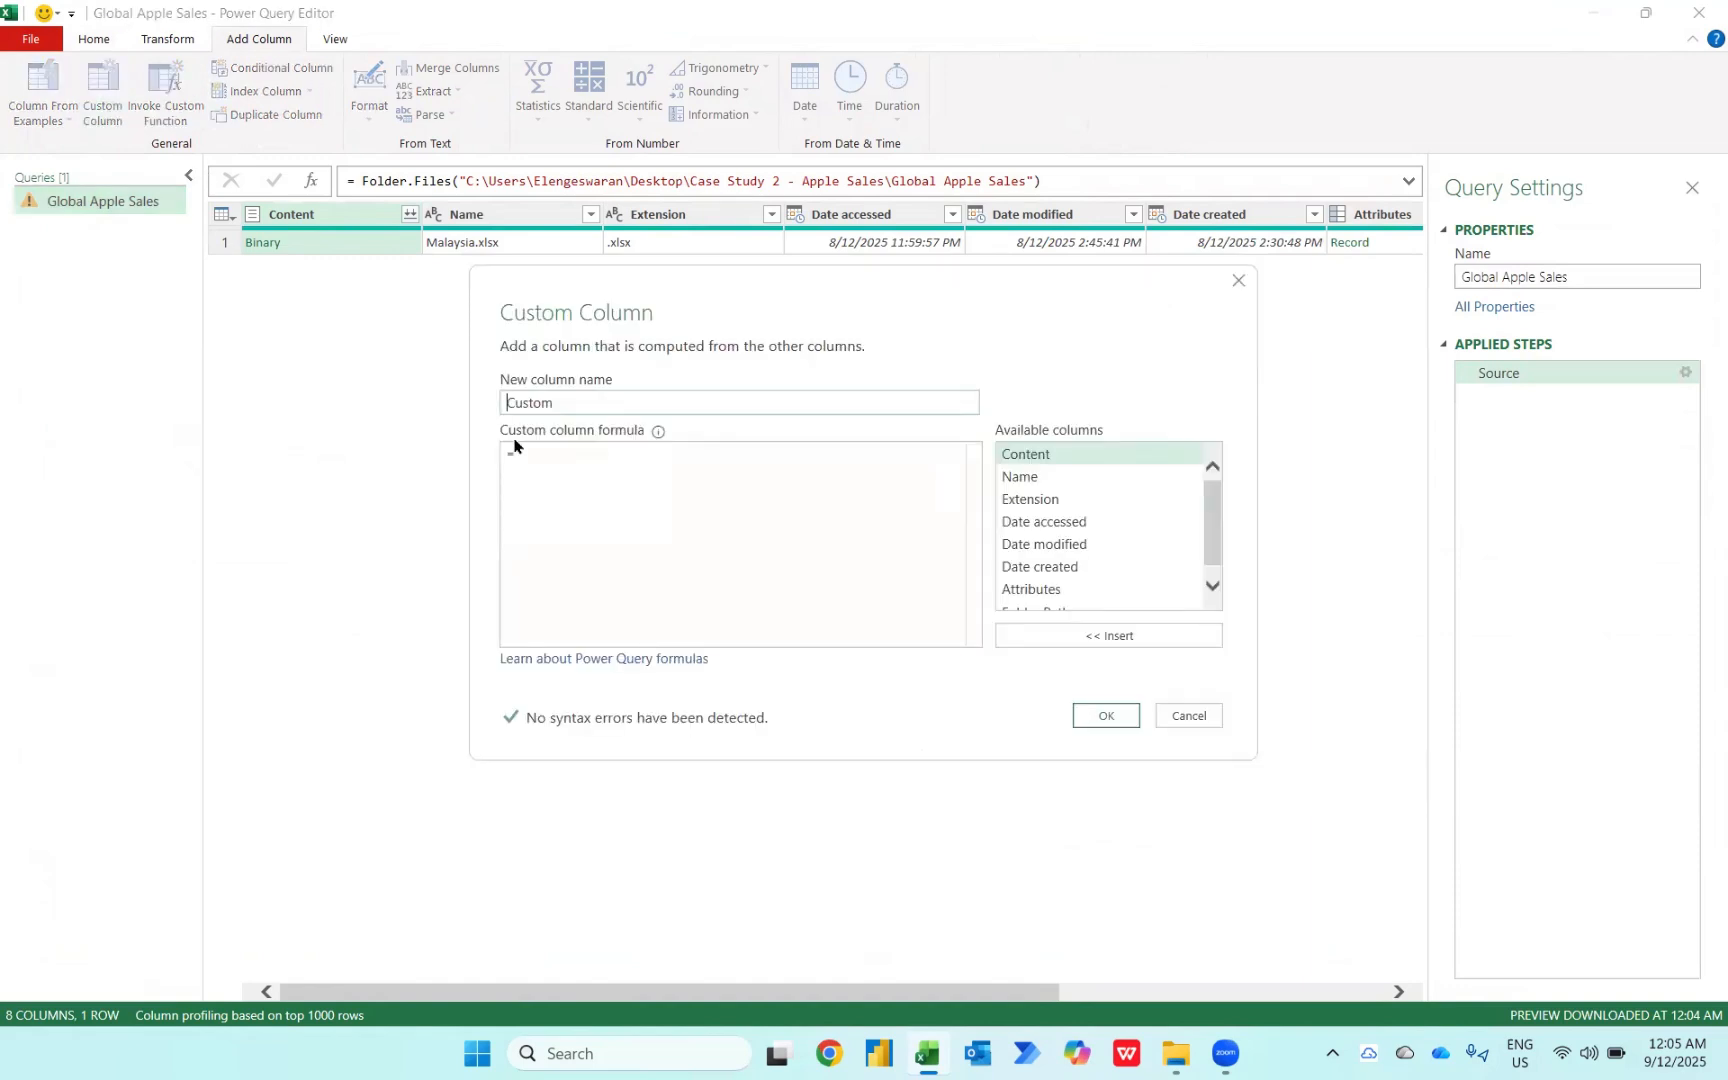
{"action": "left_click", "coordinate": [544, 458]}
{"action": "type", "text": "cel"}
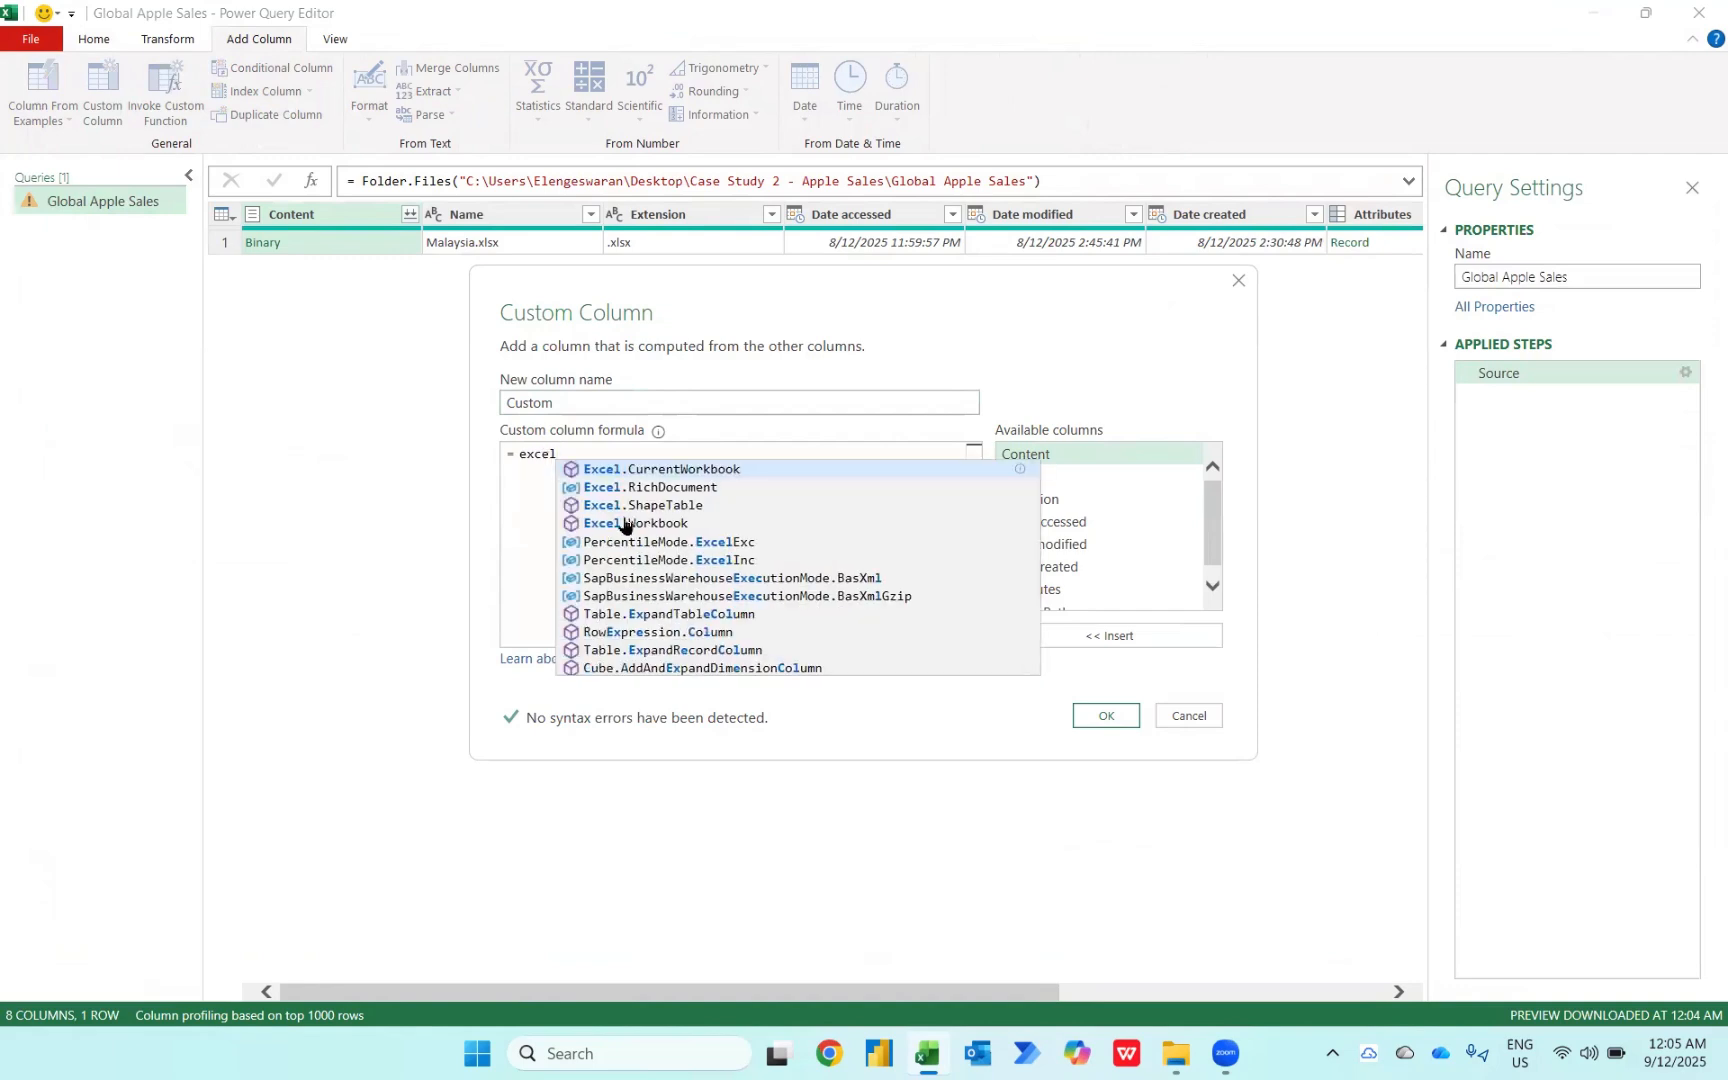
{"action": "left_click", "coordinate": [622, 522]}
{"action": "type", "text": "("}
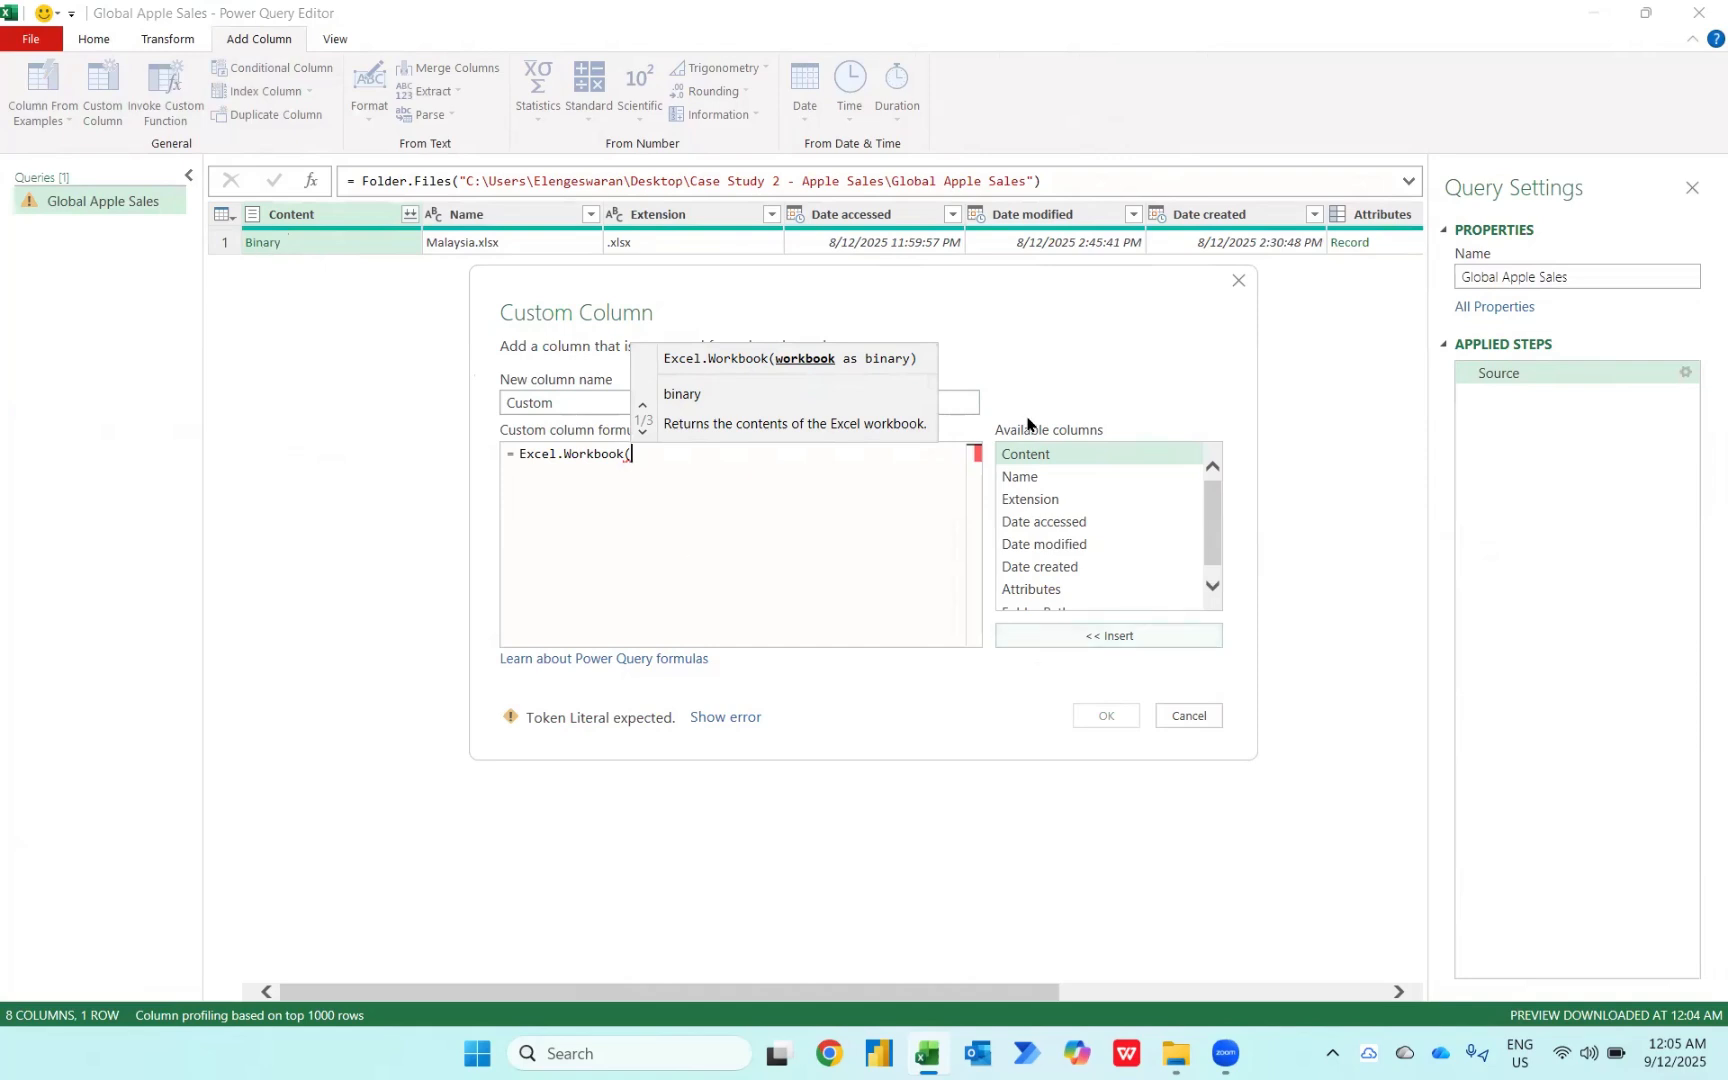
{"action": "left_click", "coordinate": [1042, 636]}
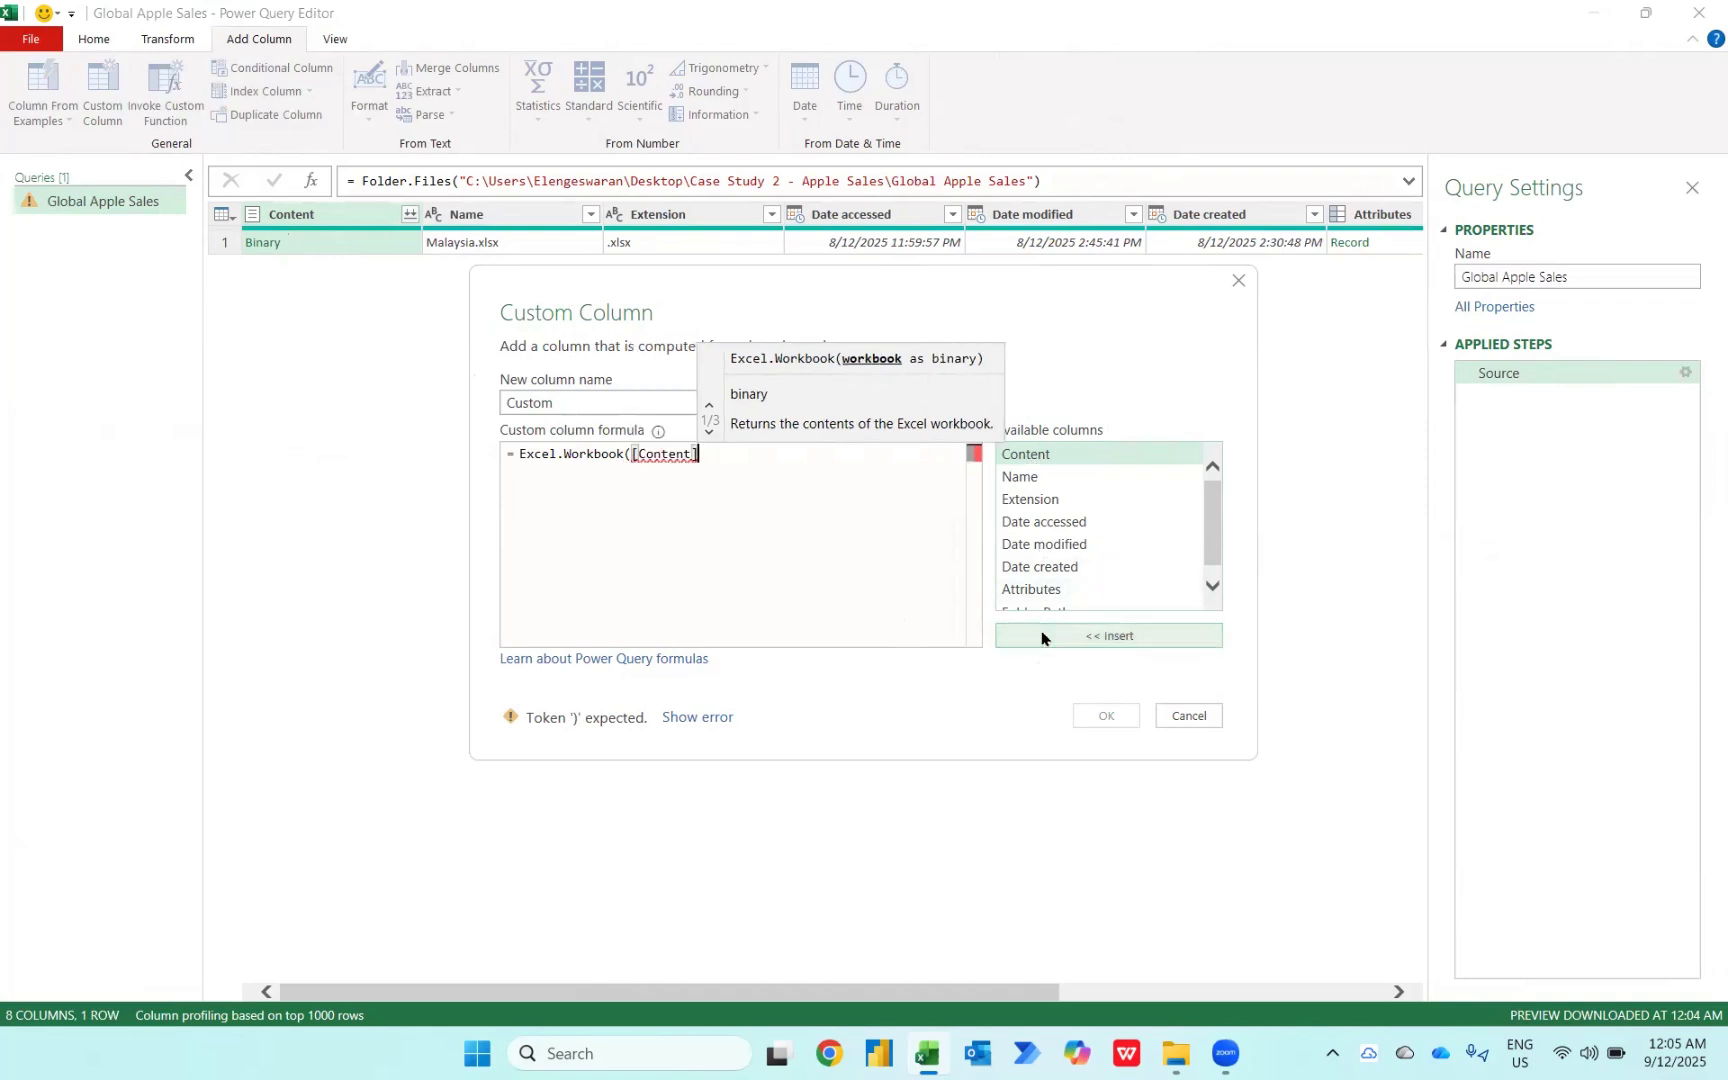
{"action": "type", "text": ")"}
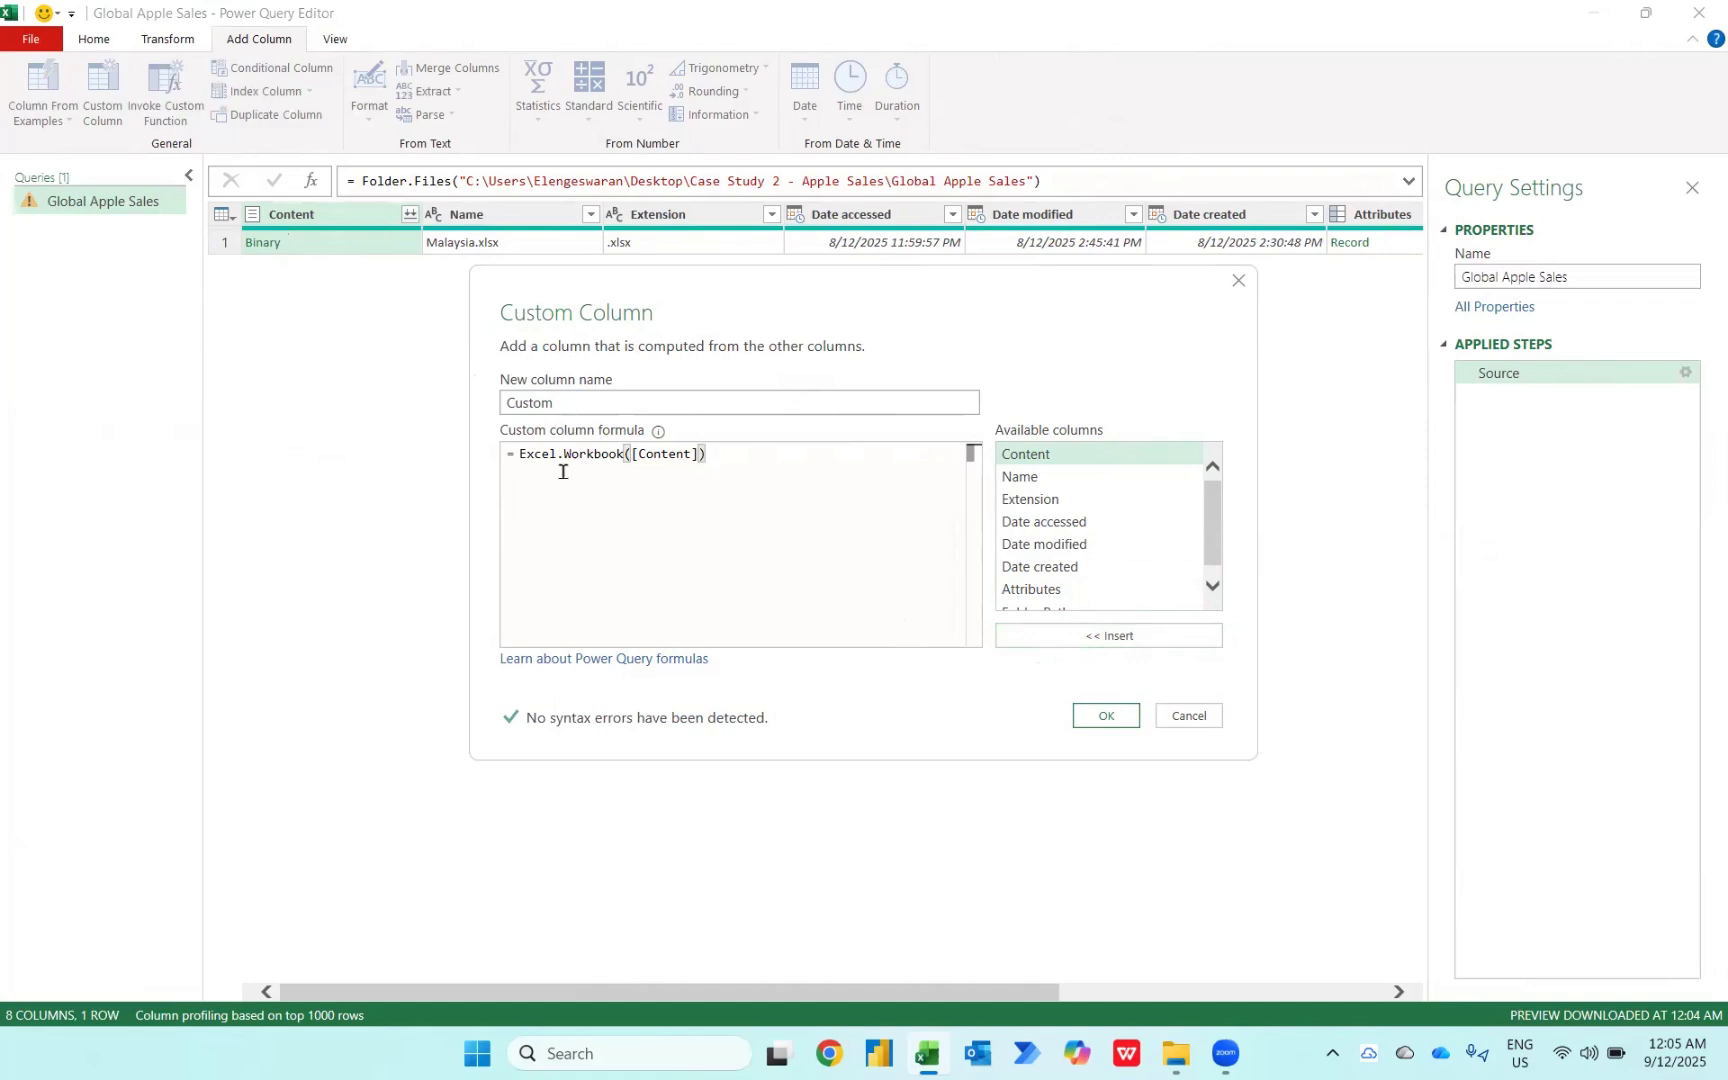
{"action": "left_click", "coordinate": [1102, 716]}
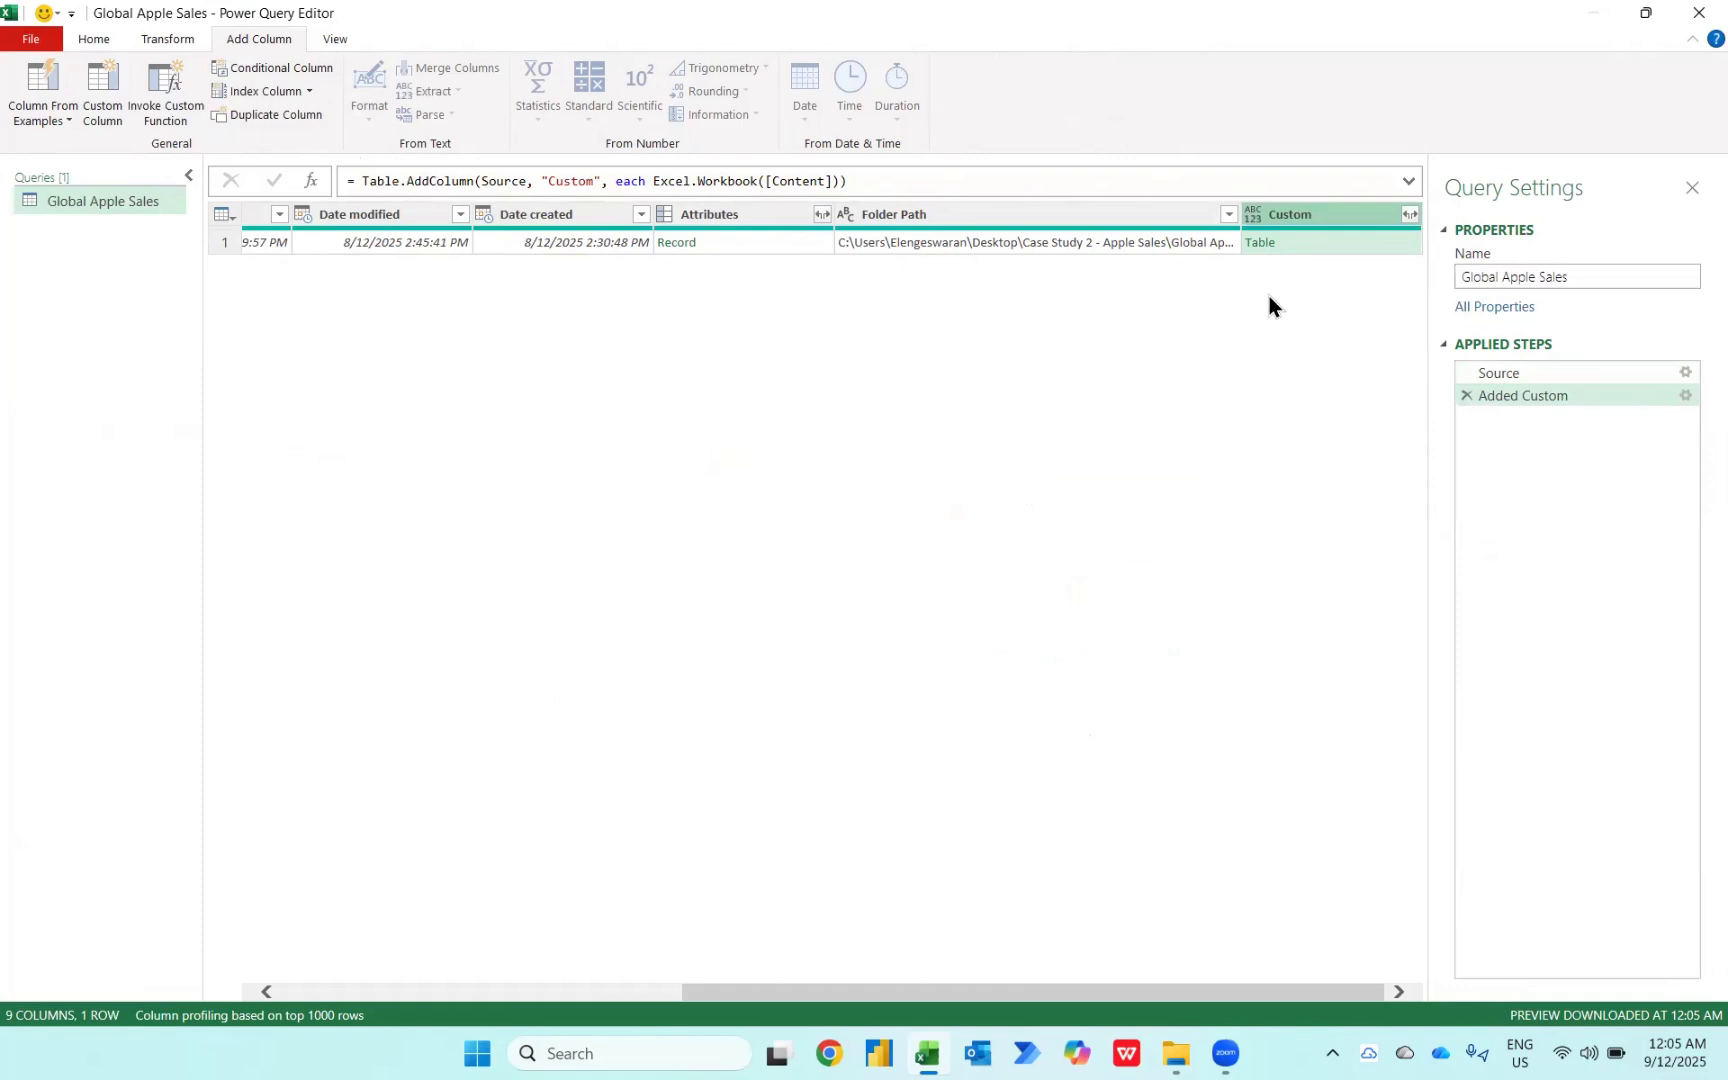
Step: Preview the Custom column's workbook contents and expand it with all columns, keeping the original name prefix
{"action": "left_click", "coordinate": [1380, 240]}
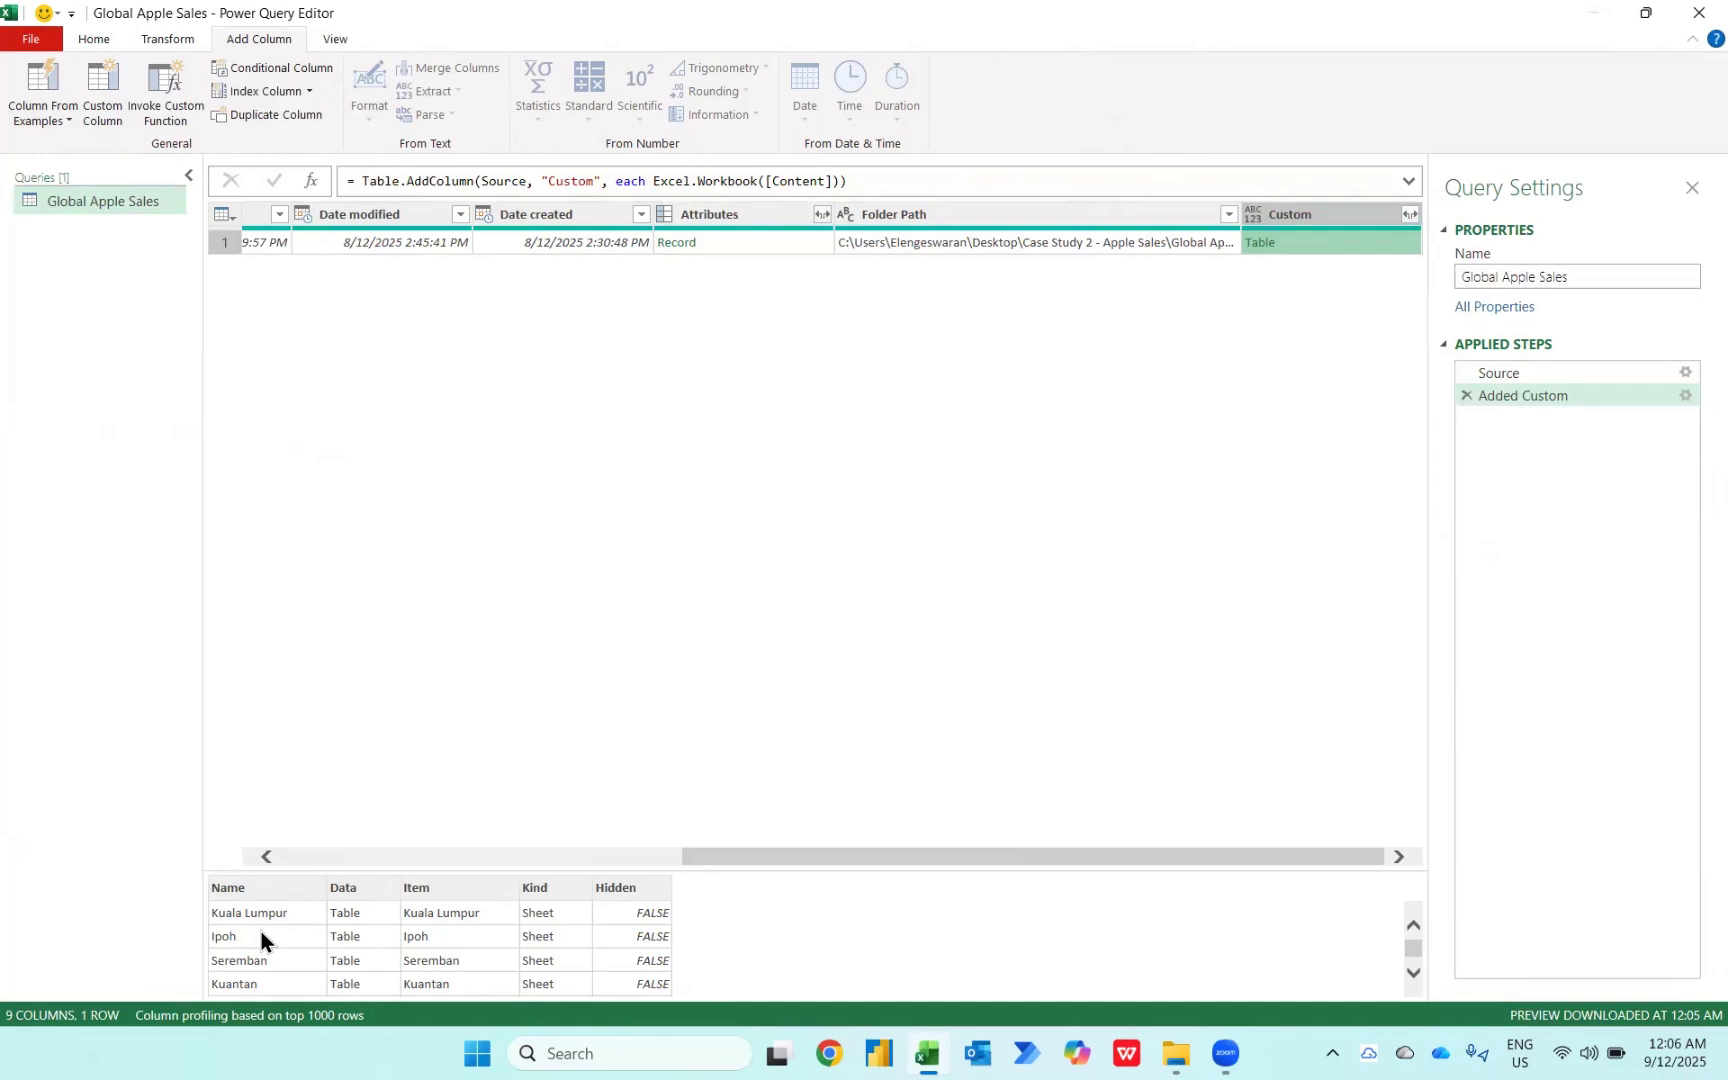
{"action": "scroll", "coordinate": [261, 932], "scroll_direction": "down", "scroll_amount": 1}
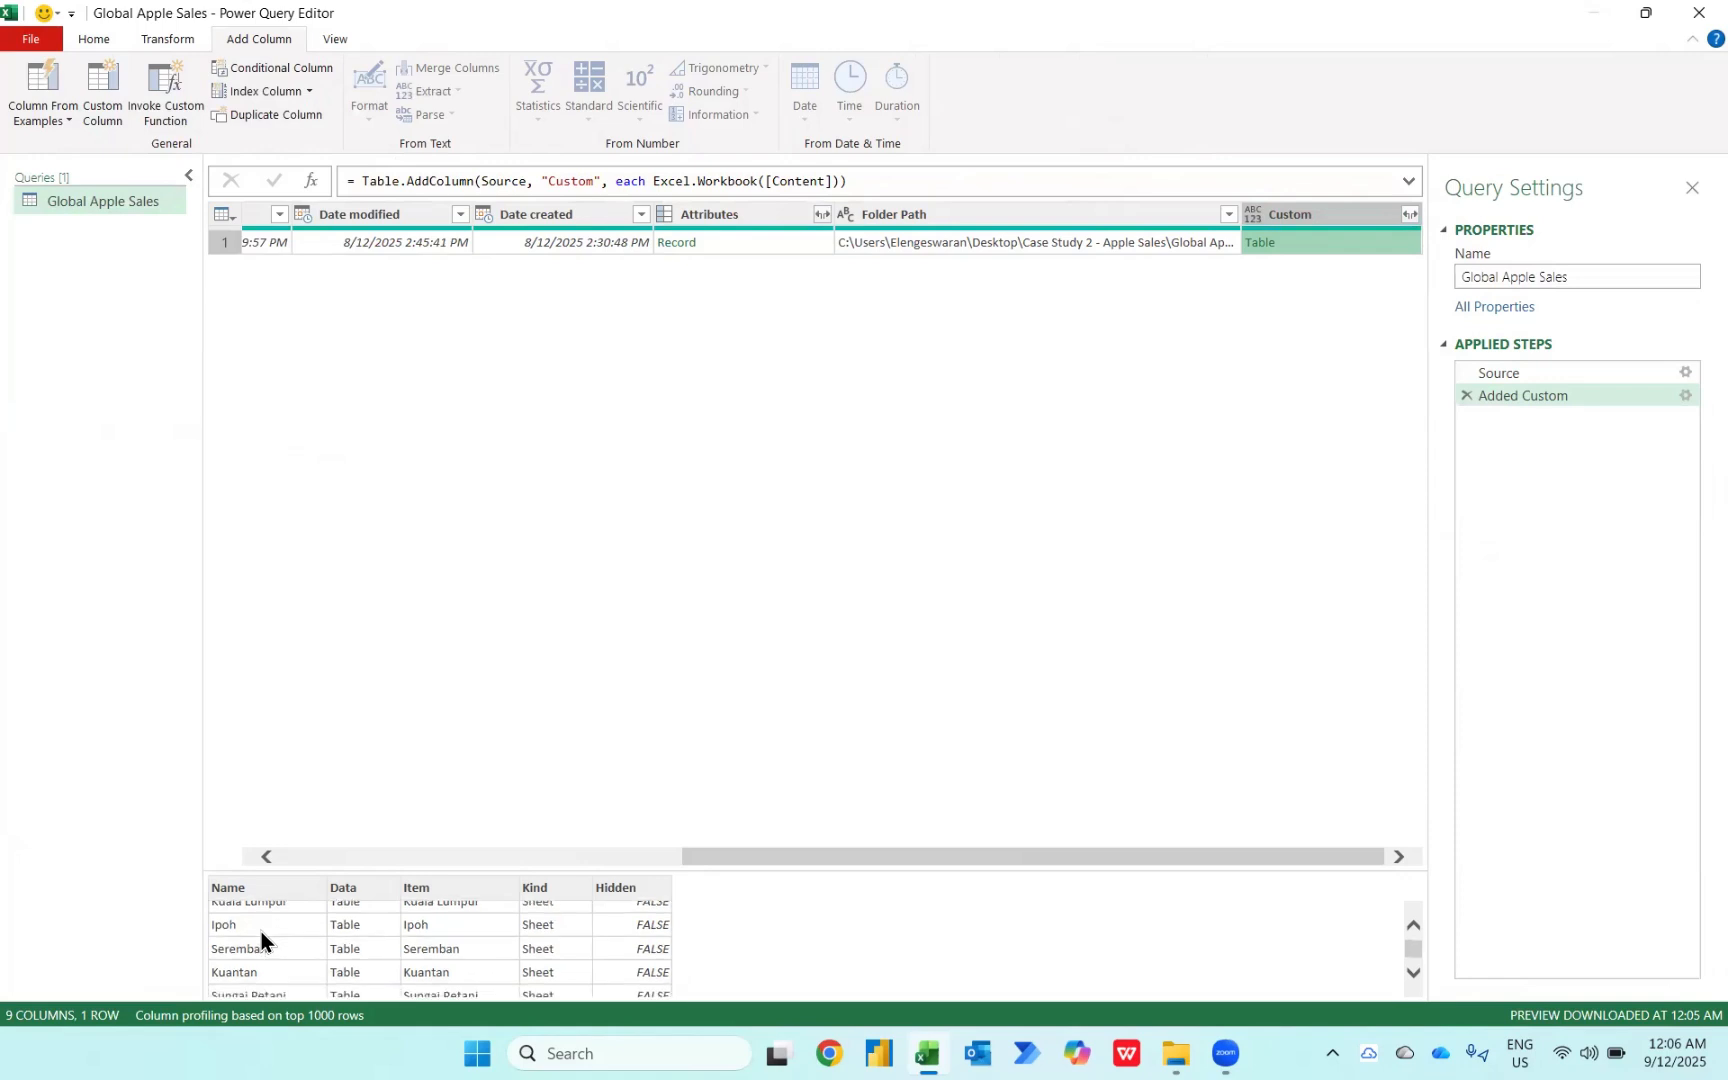
{"action": "left_click", "coordinate": [1410, 214]}
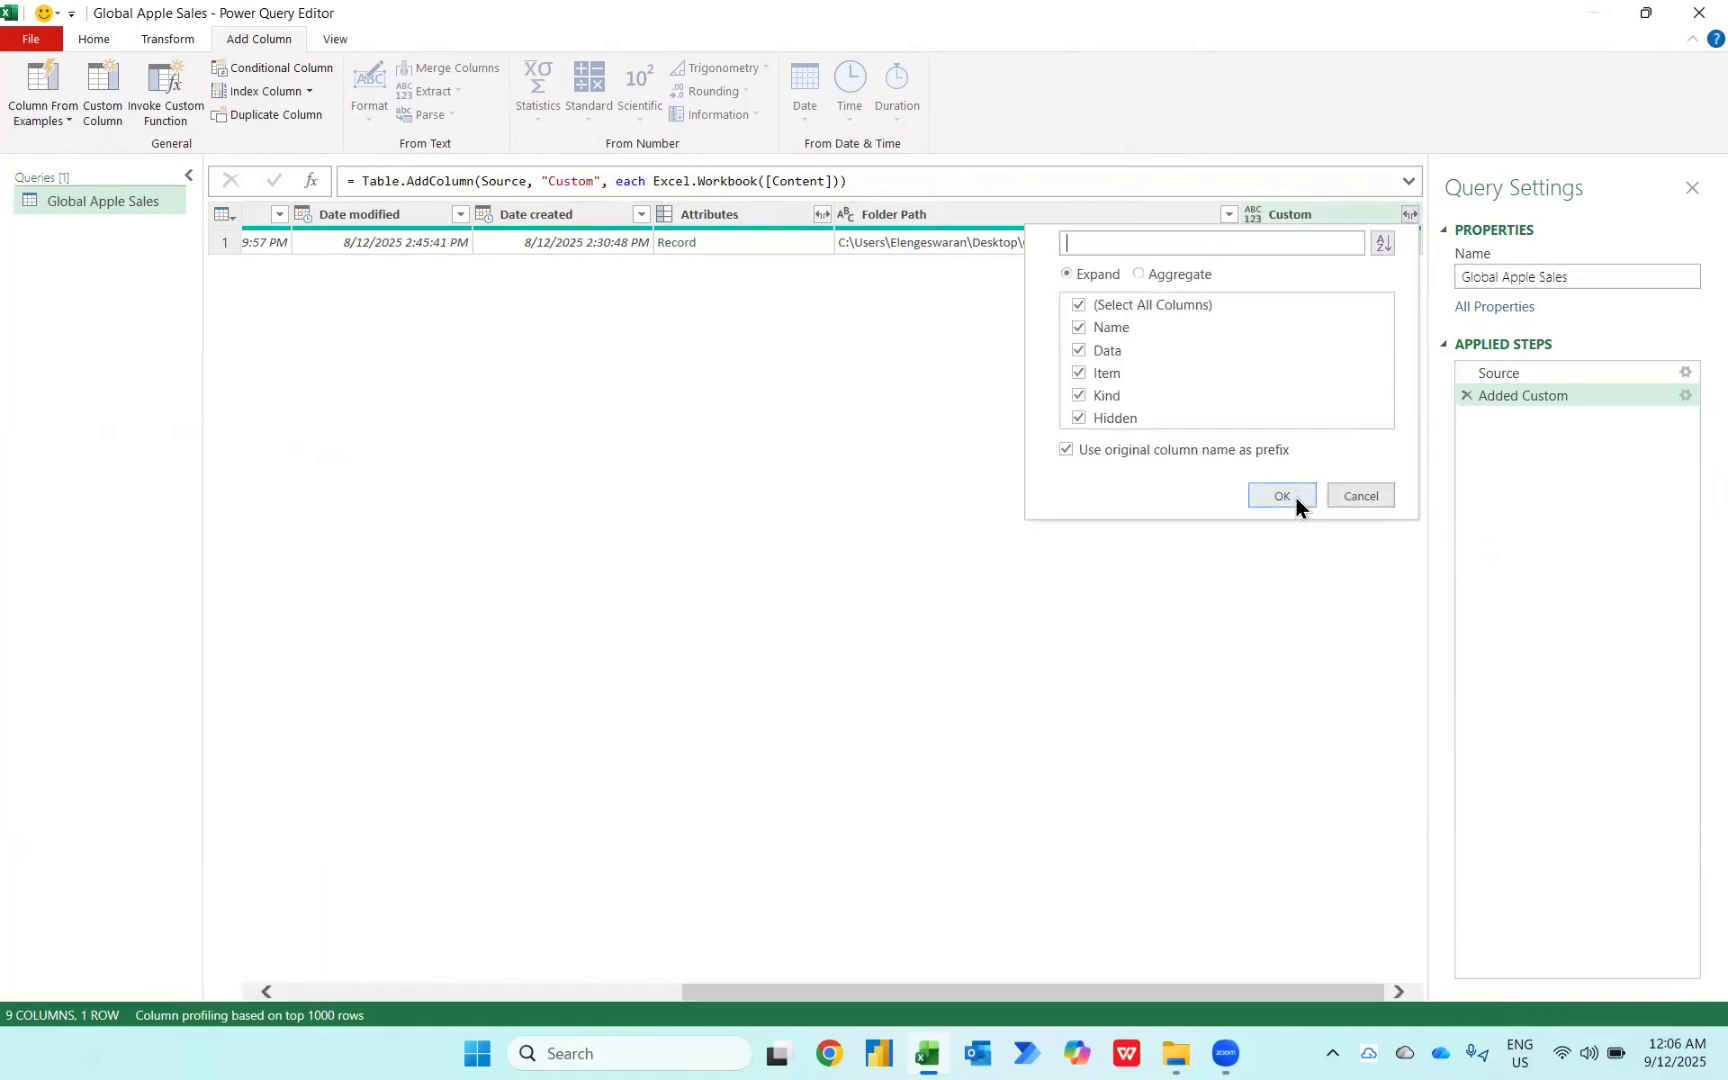
{"action": "left_click", "coordinate": [1296, 498]}
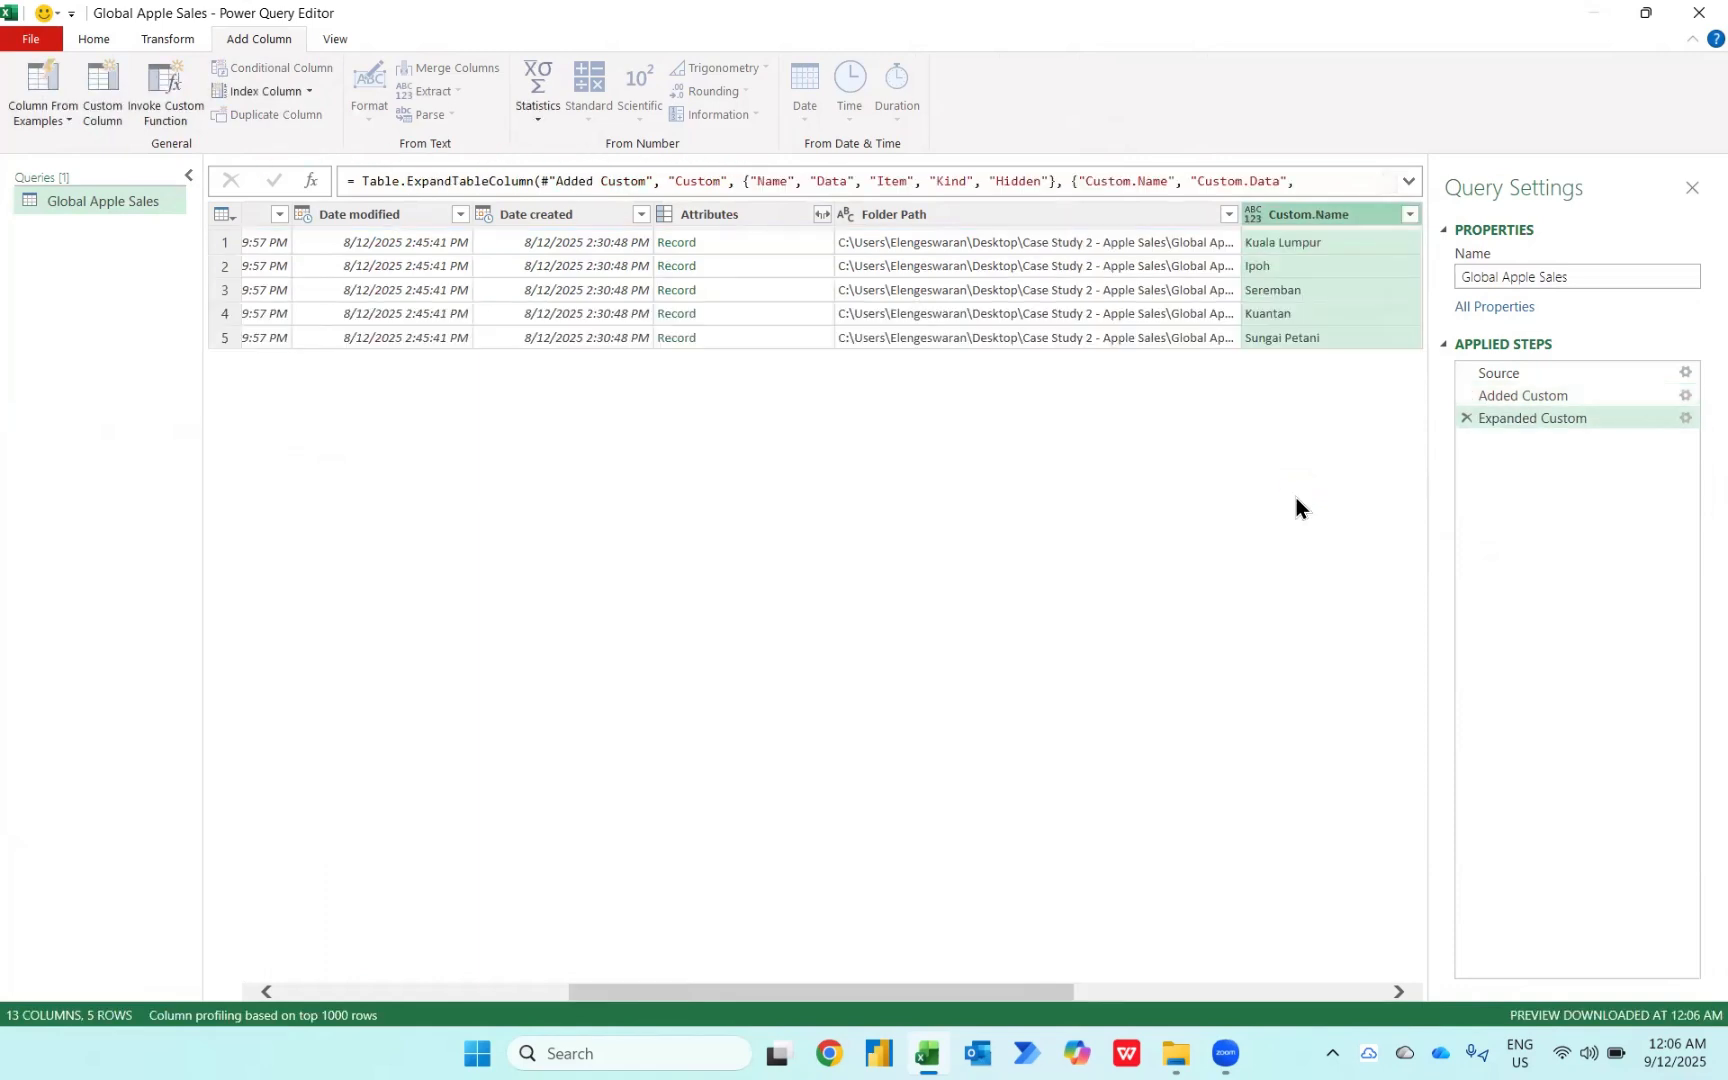
Step: Preview a Custom.Data table and expand the Custom.Data column with all its columns
{"action": "scroll", "coordinate": [1179, 329], "scroll_direction": "right", "scroll_amount": 5}
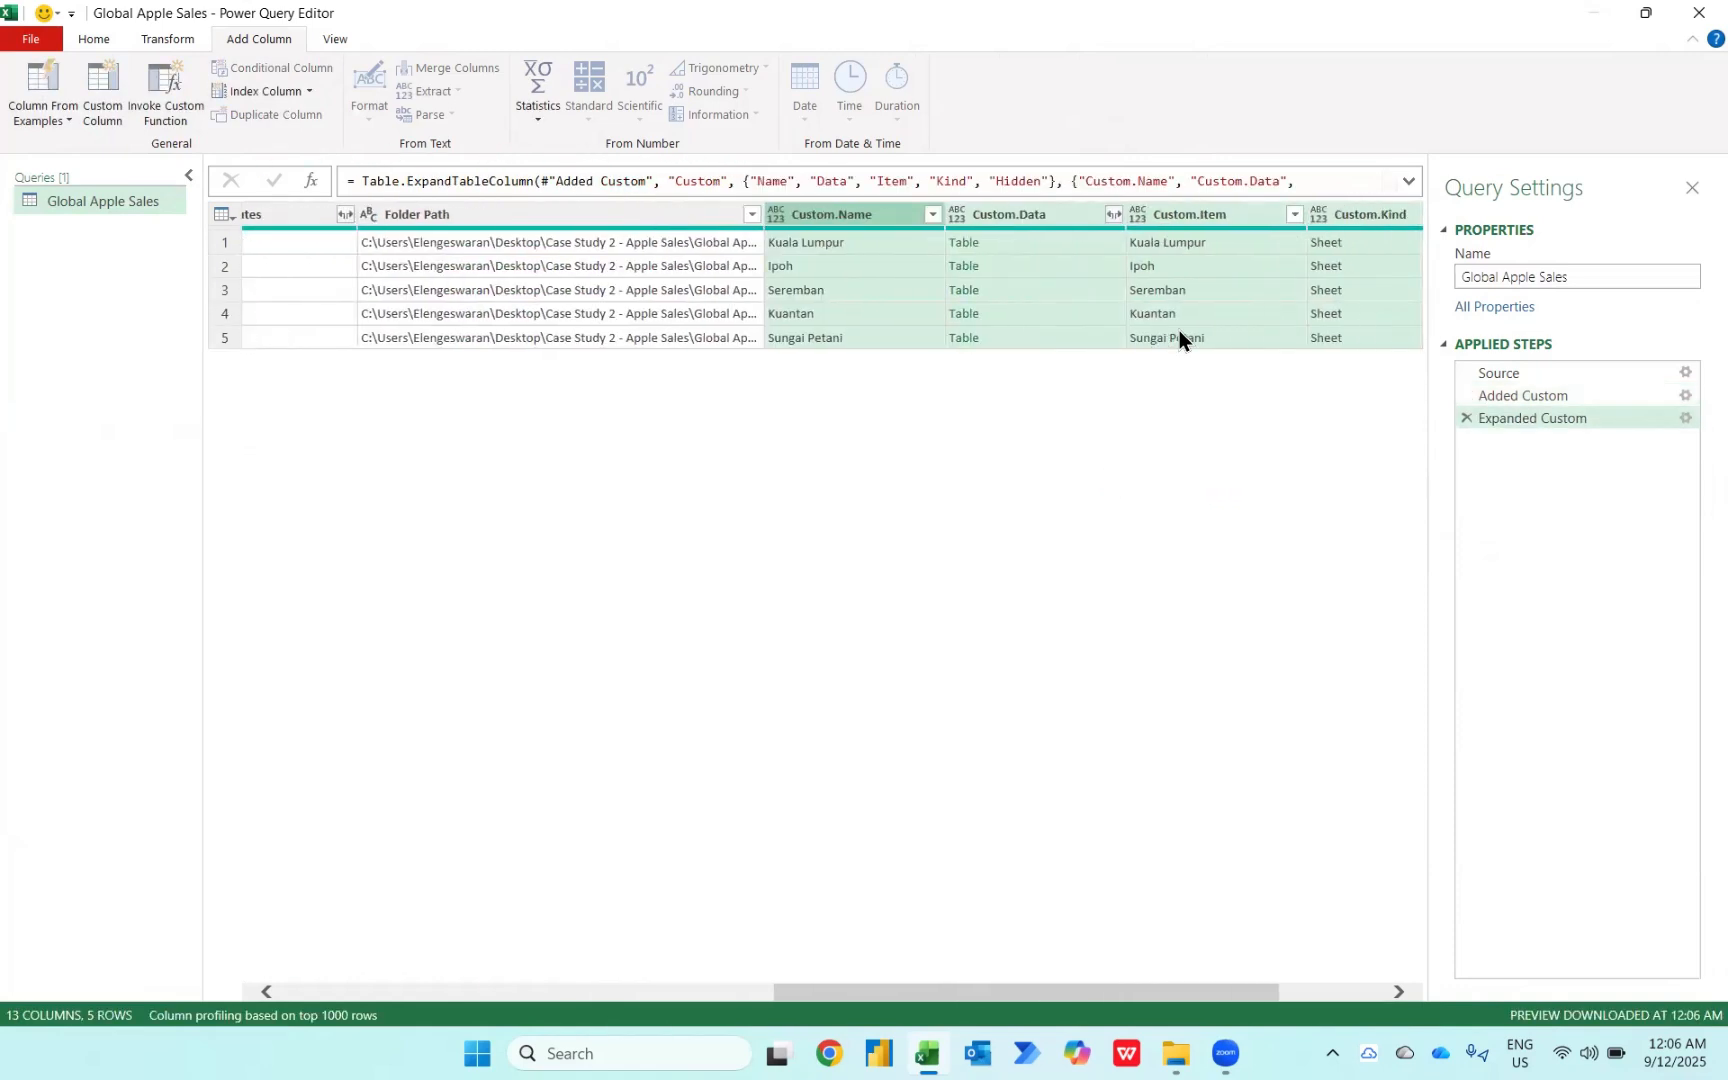
{"action": "left_click", "coordinate": [755, 244]}
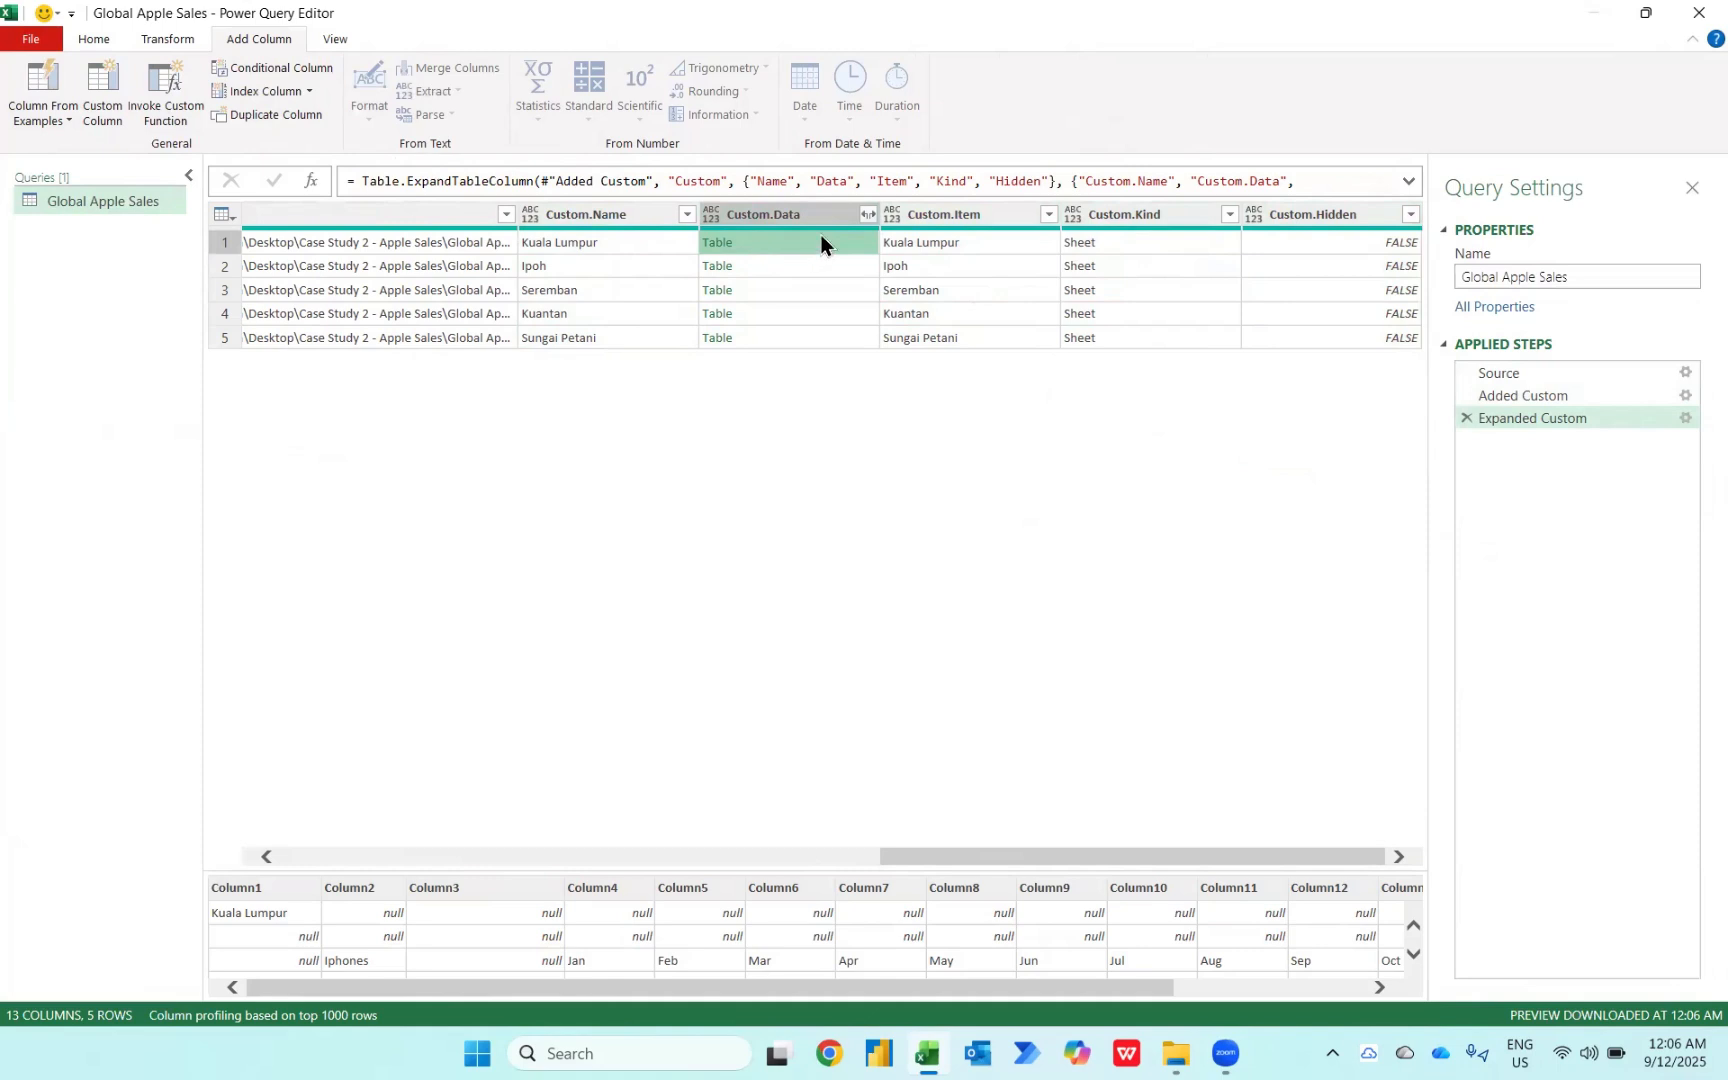
{"action": "left_click", "coordinate": [863, 214]}
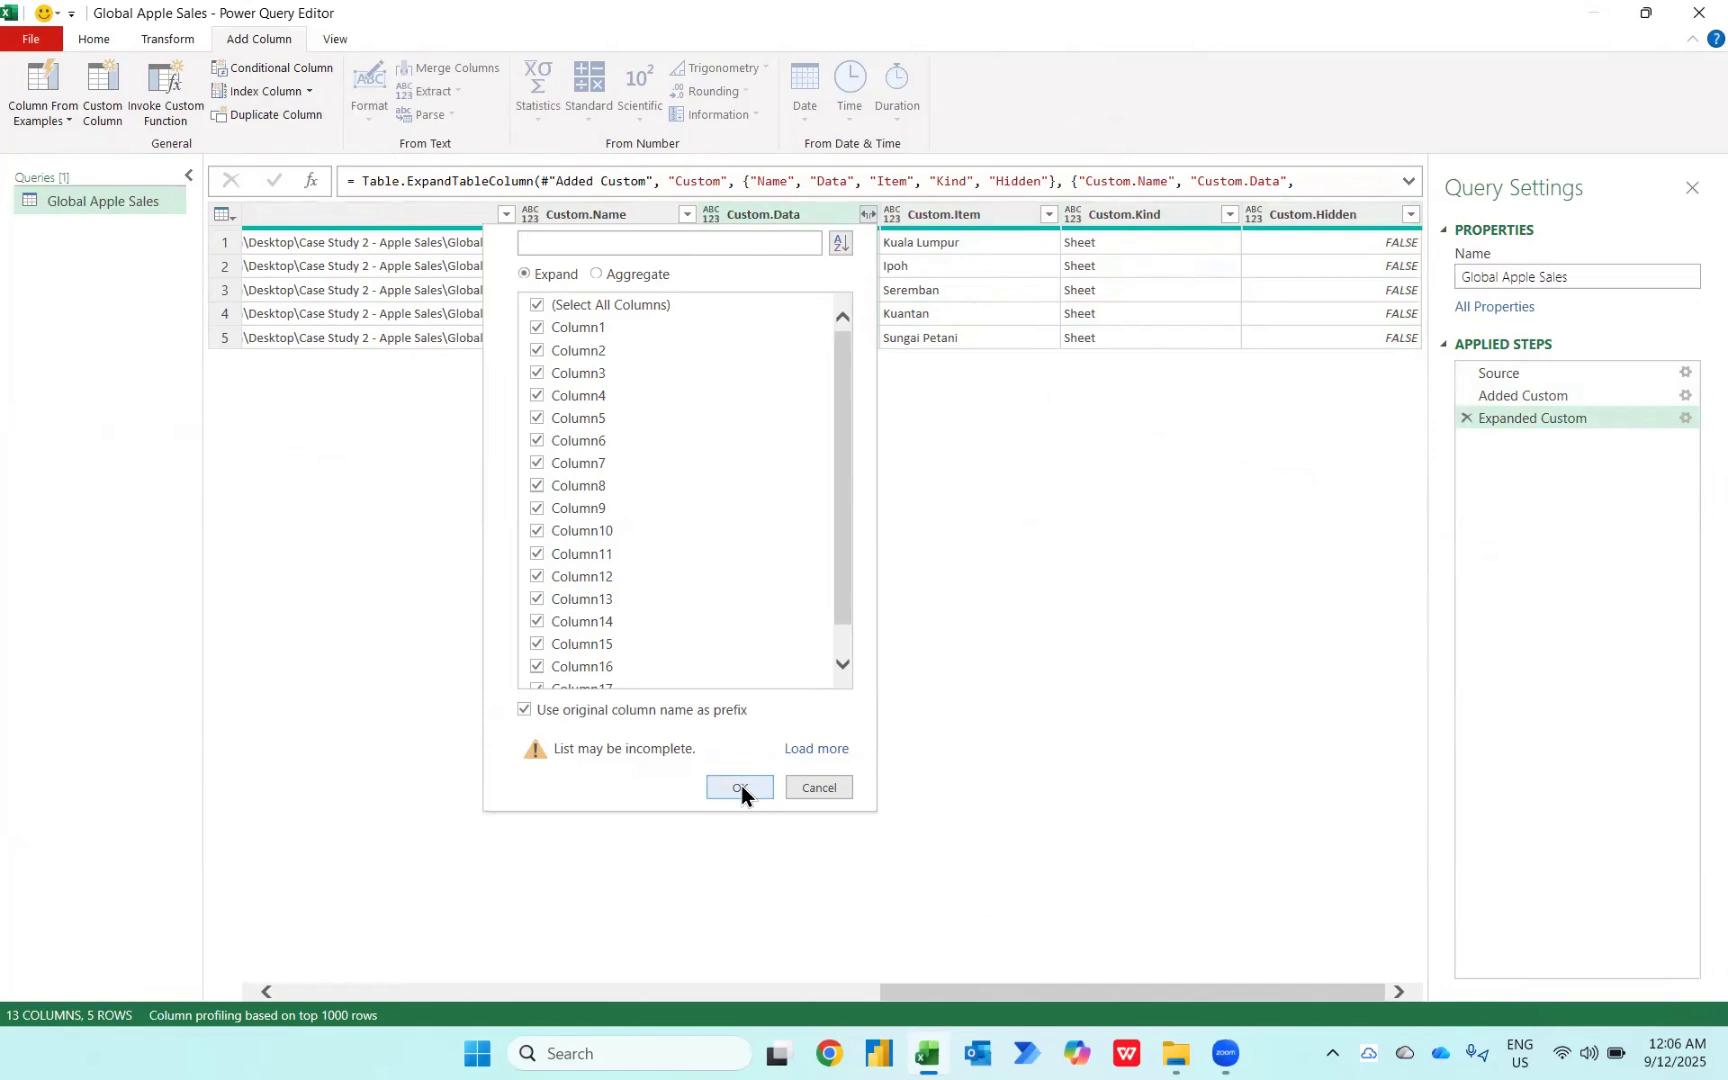
{"action": "left_click", "coordinate": [741, 787]}
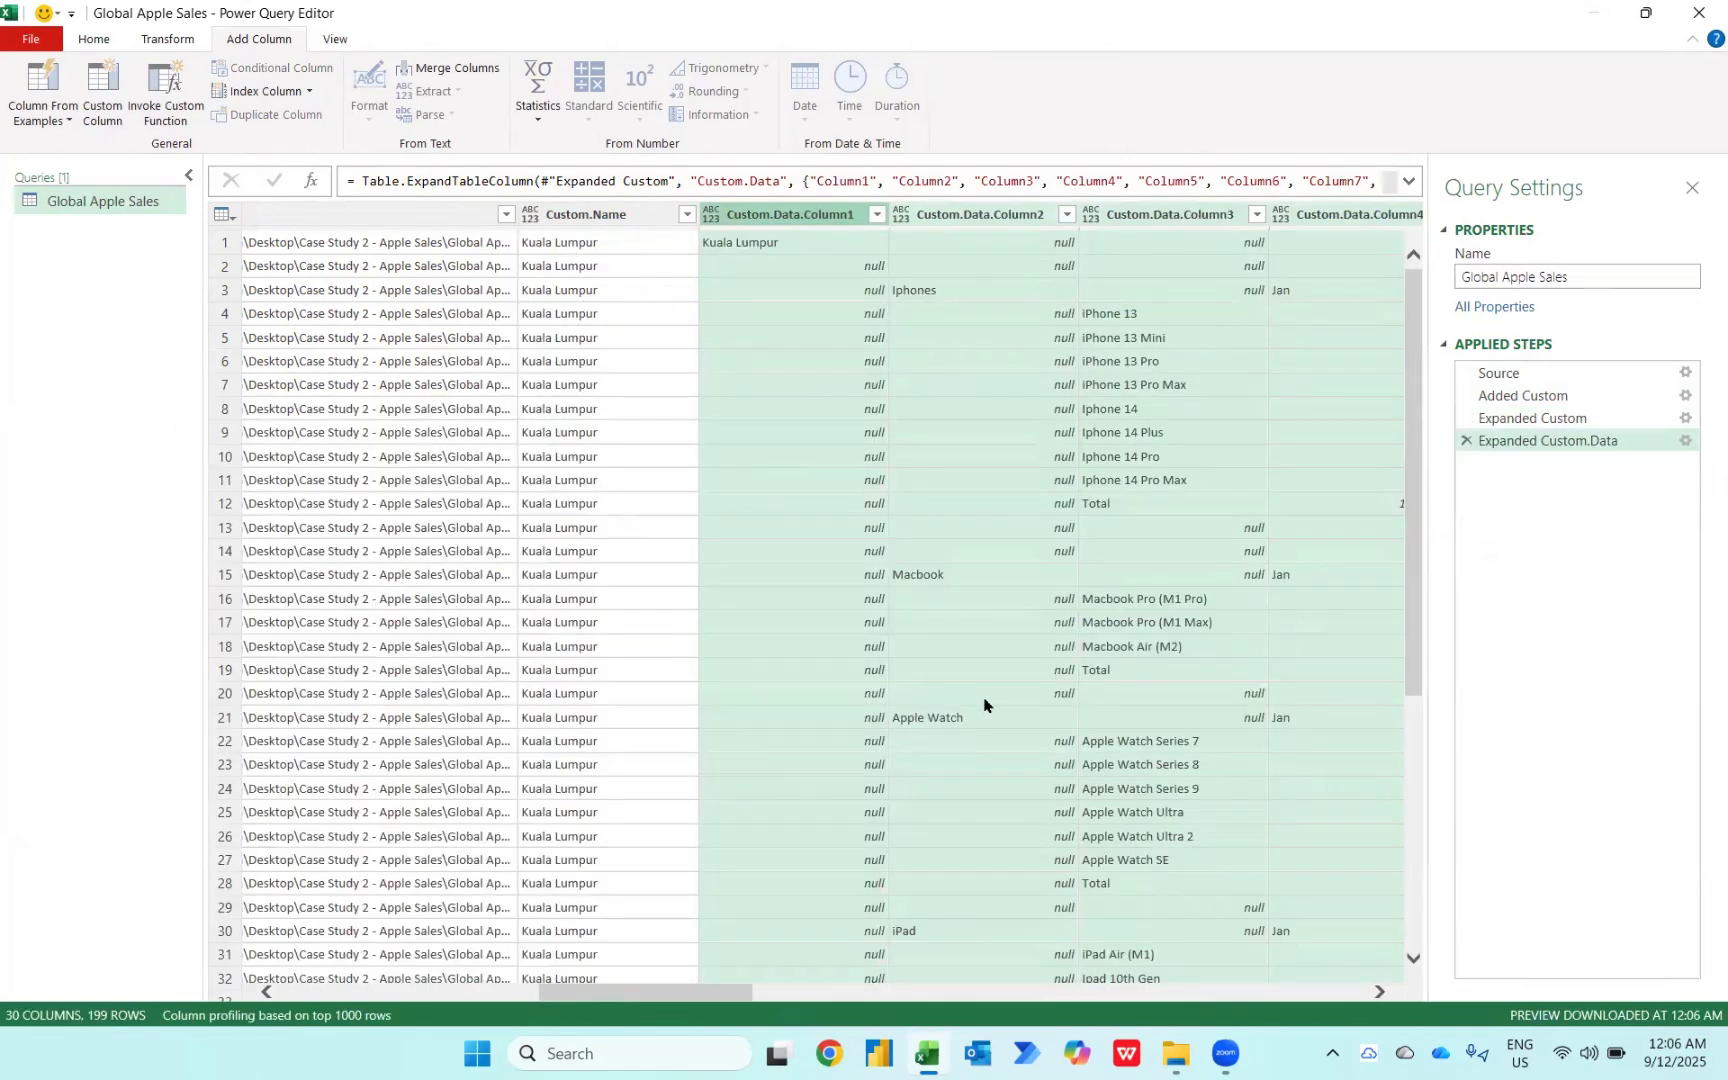
Step: Examine the expanded data columns and compare them with the previous Expanded Custom step
{"action": "scroll", "coordinate": [984, 705], "scroll_direction": "right", "scroll_amount": 10}
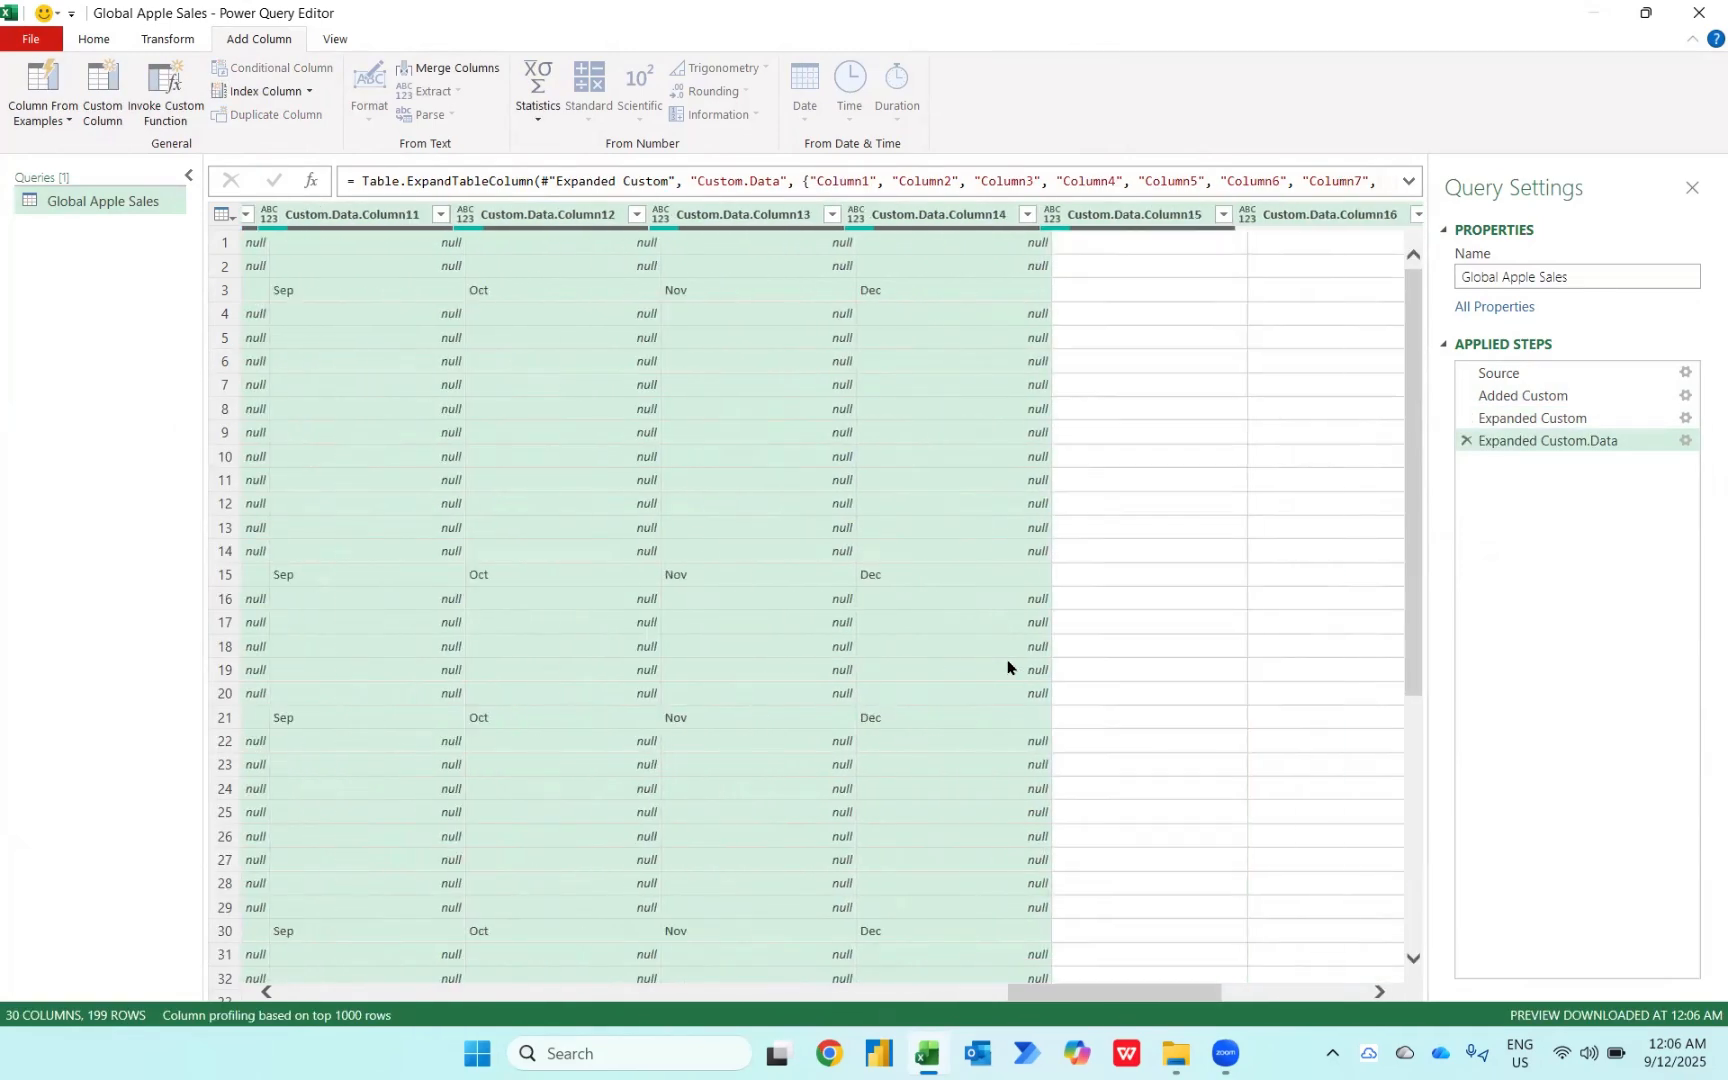
{"action": "left_click", "coordinate": [1498, 418]}
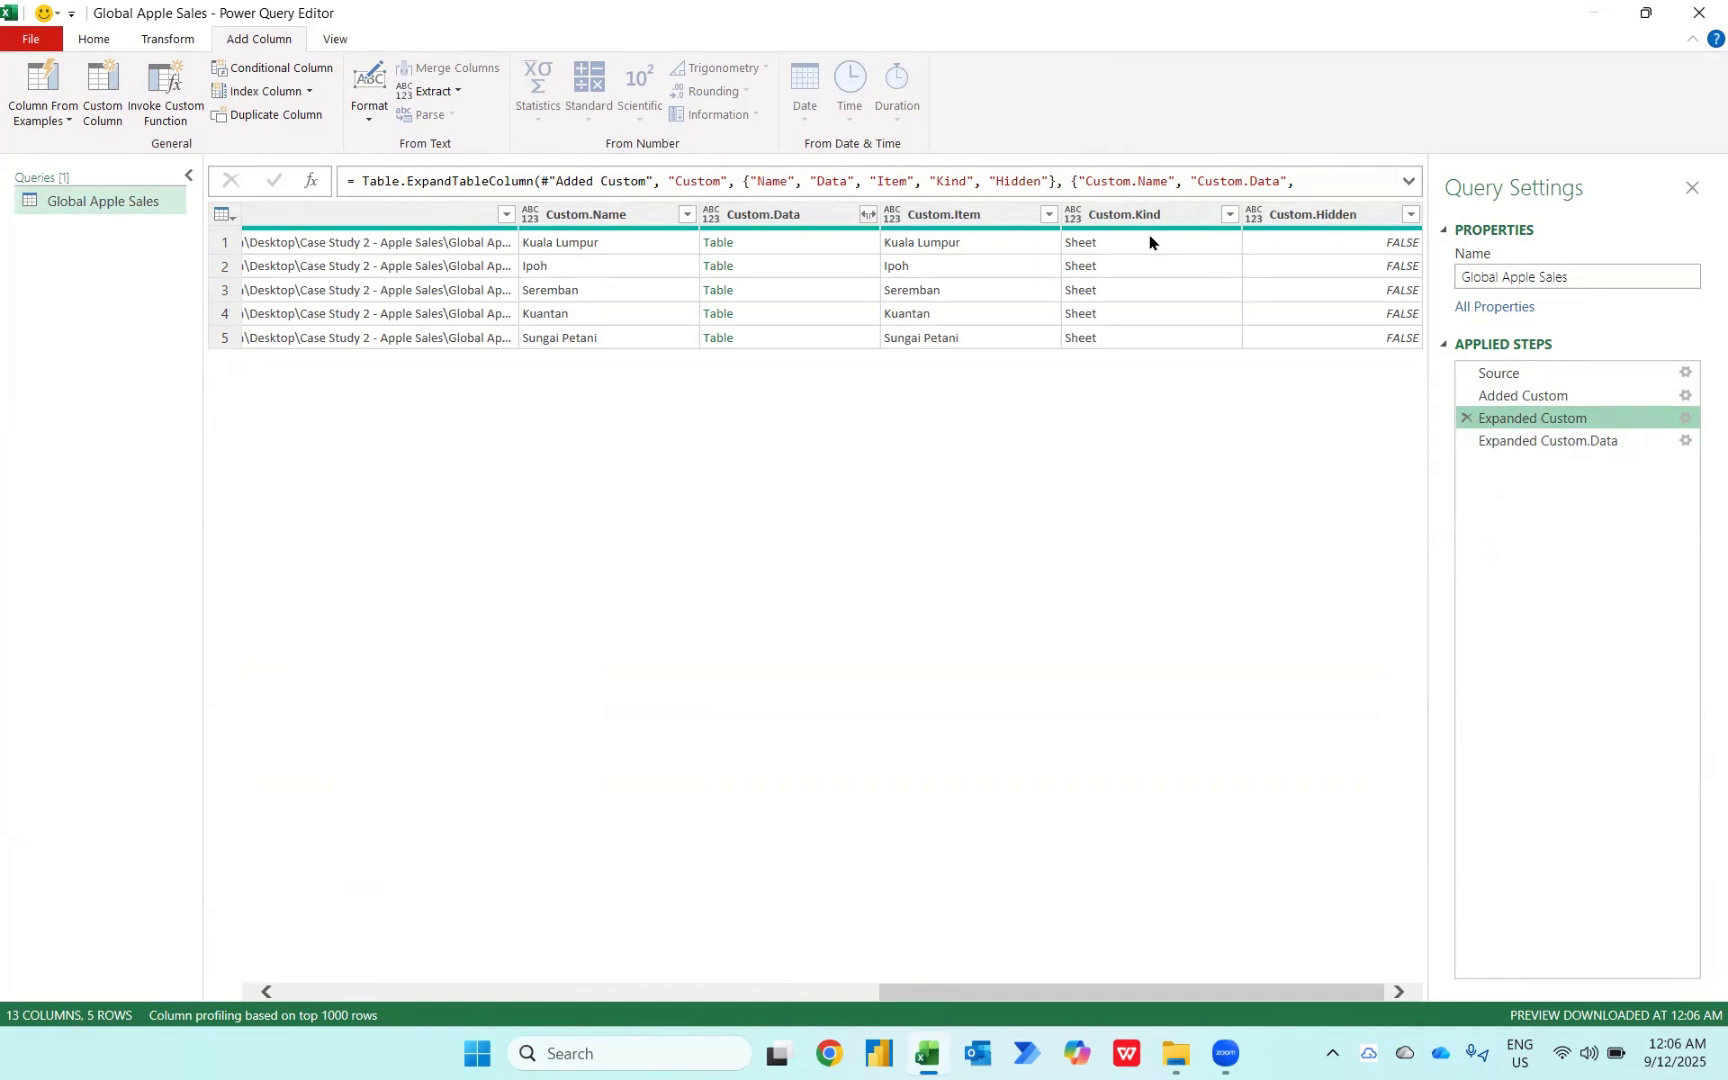
{"action": "left_click", "coordinate": [1550, 443]}
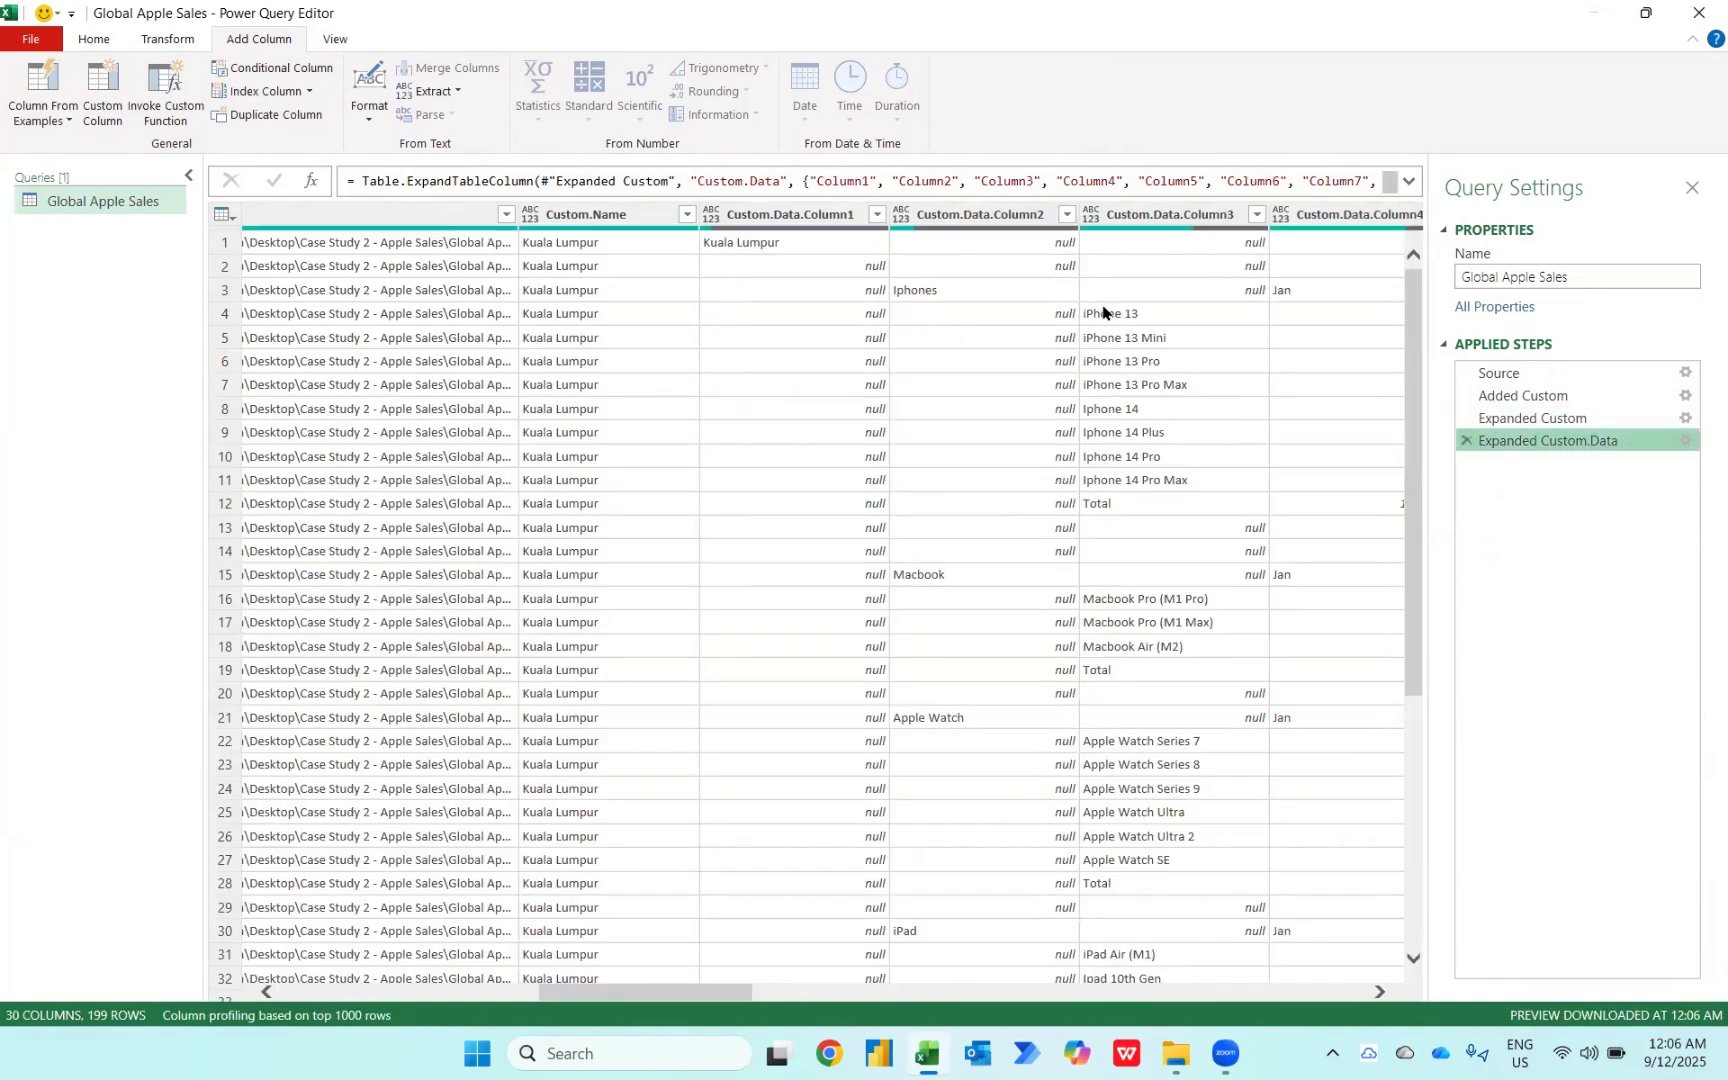
Step: Filter the Custom.Kind column to keep rows that contain Sheet
{"action": "scroll", "coordinate": [1103, 313], "scroll_direction": "right", "scroll_amount": 10}
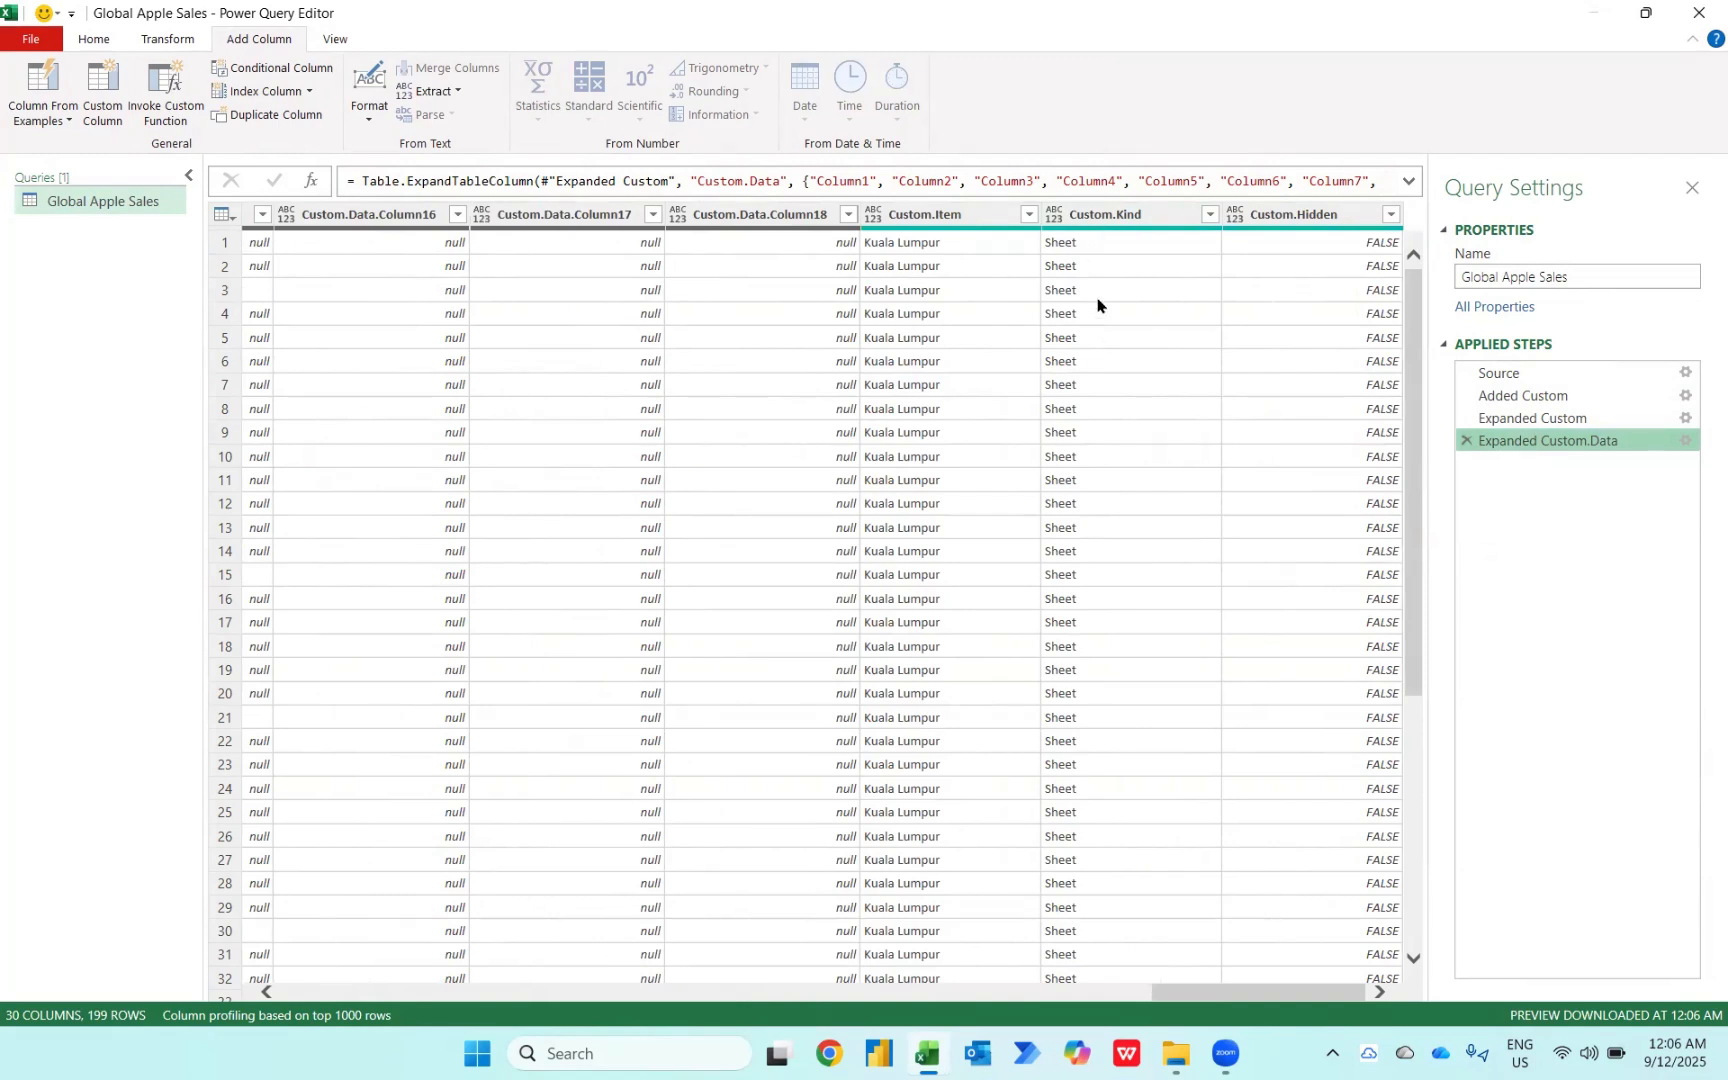
{"action": "left_click", "coordinate": [1205, 215]}
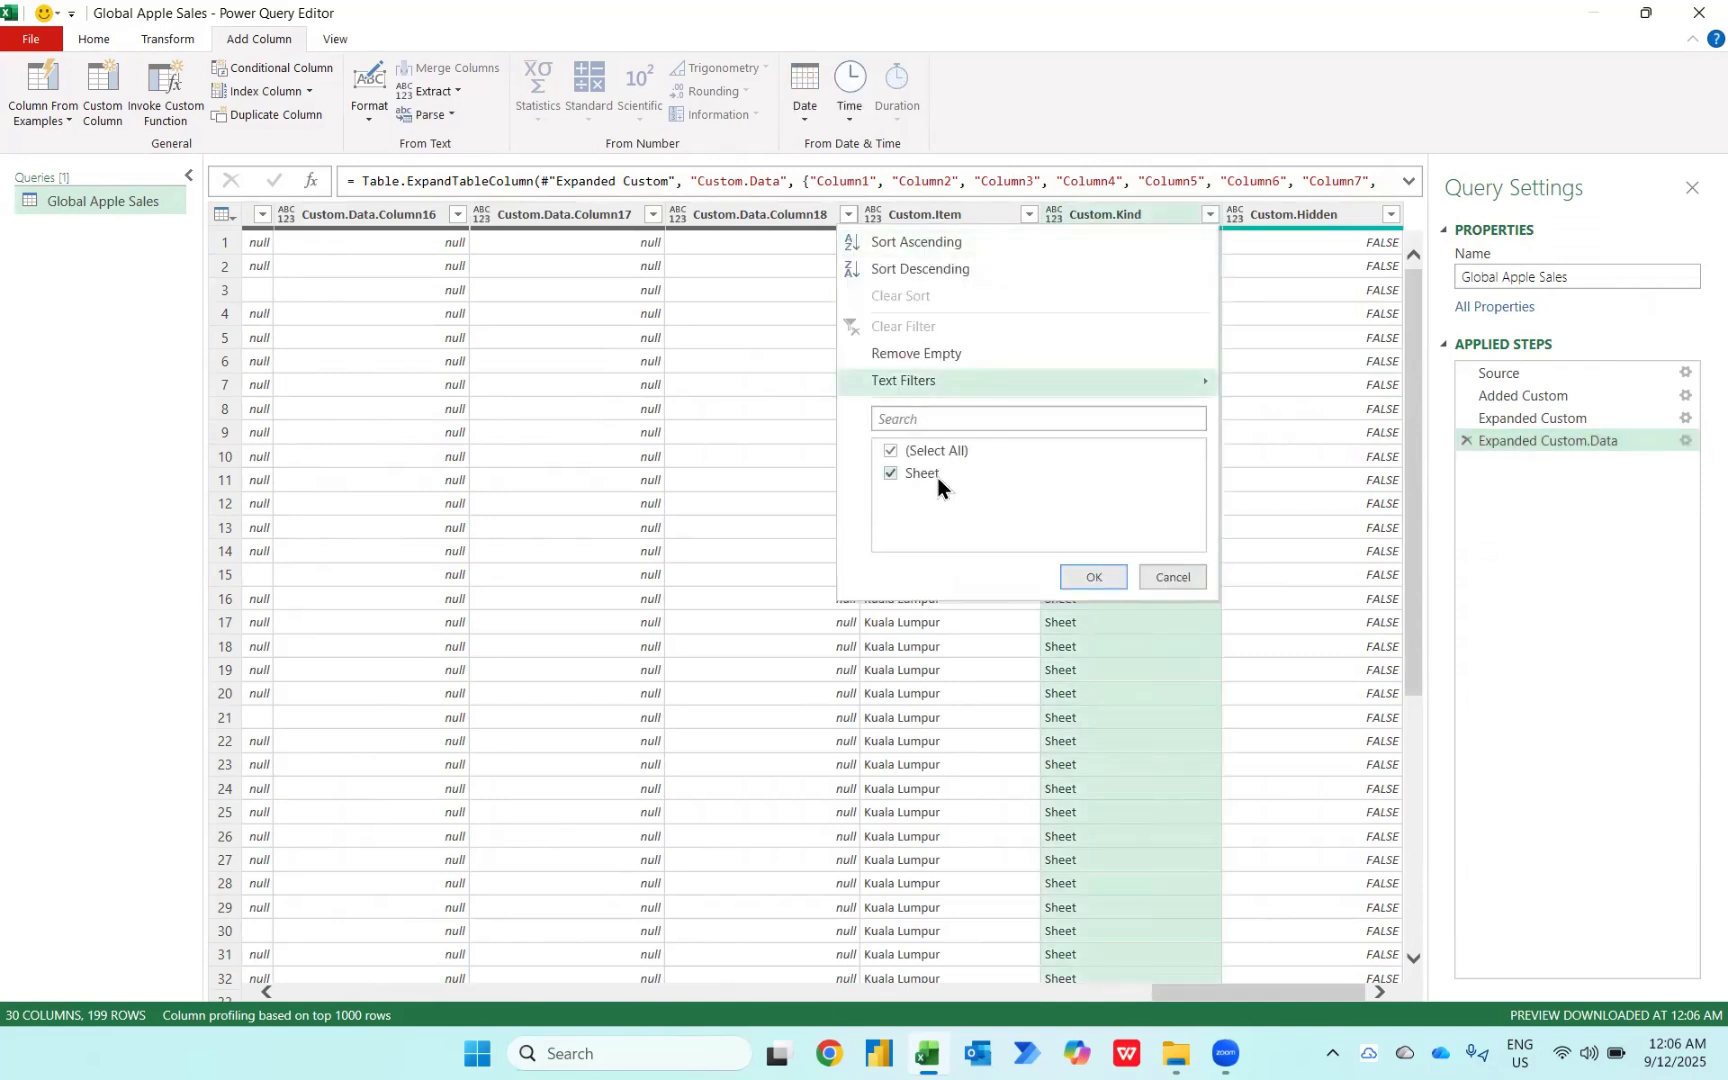
{"action": "mouse_move", "coordinate": [907, 385]}
{"action": "left_click", "coordinate": [1277, 564]}
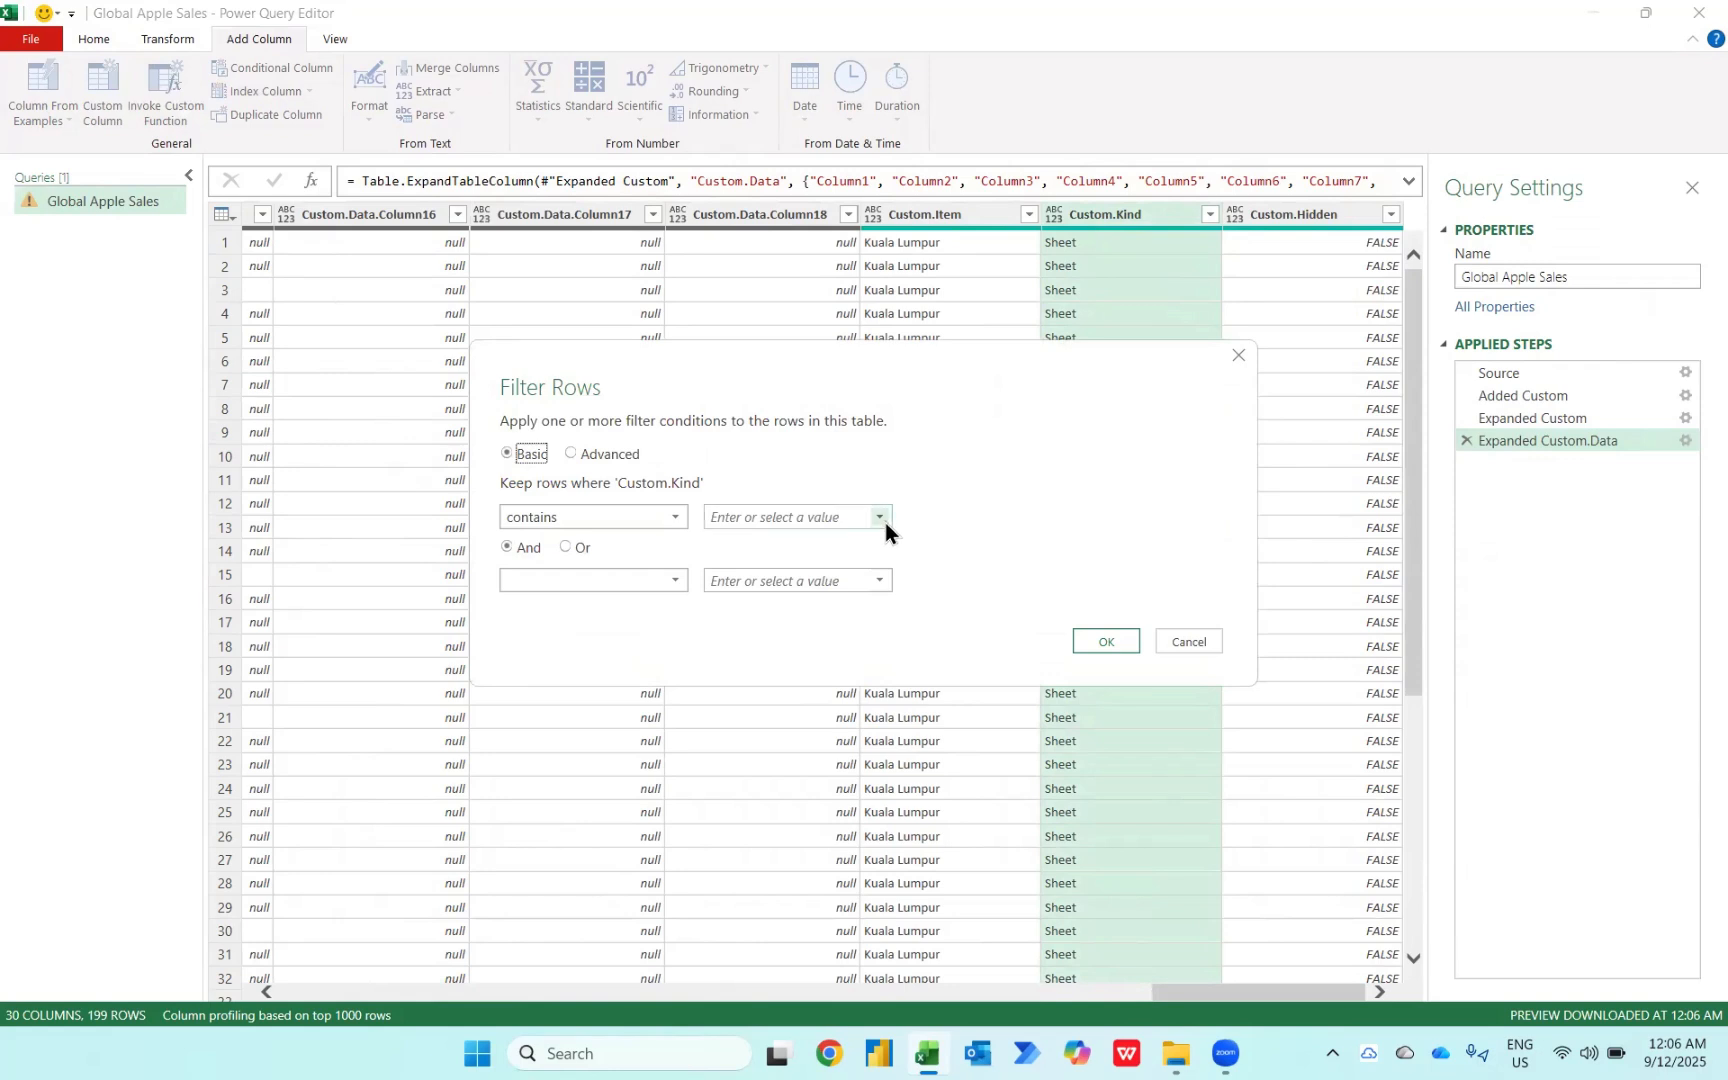
{"action": "left_click", "coordinate": [886, 522]}
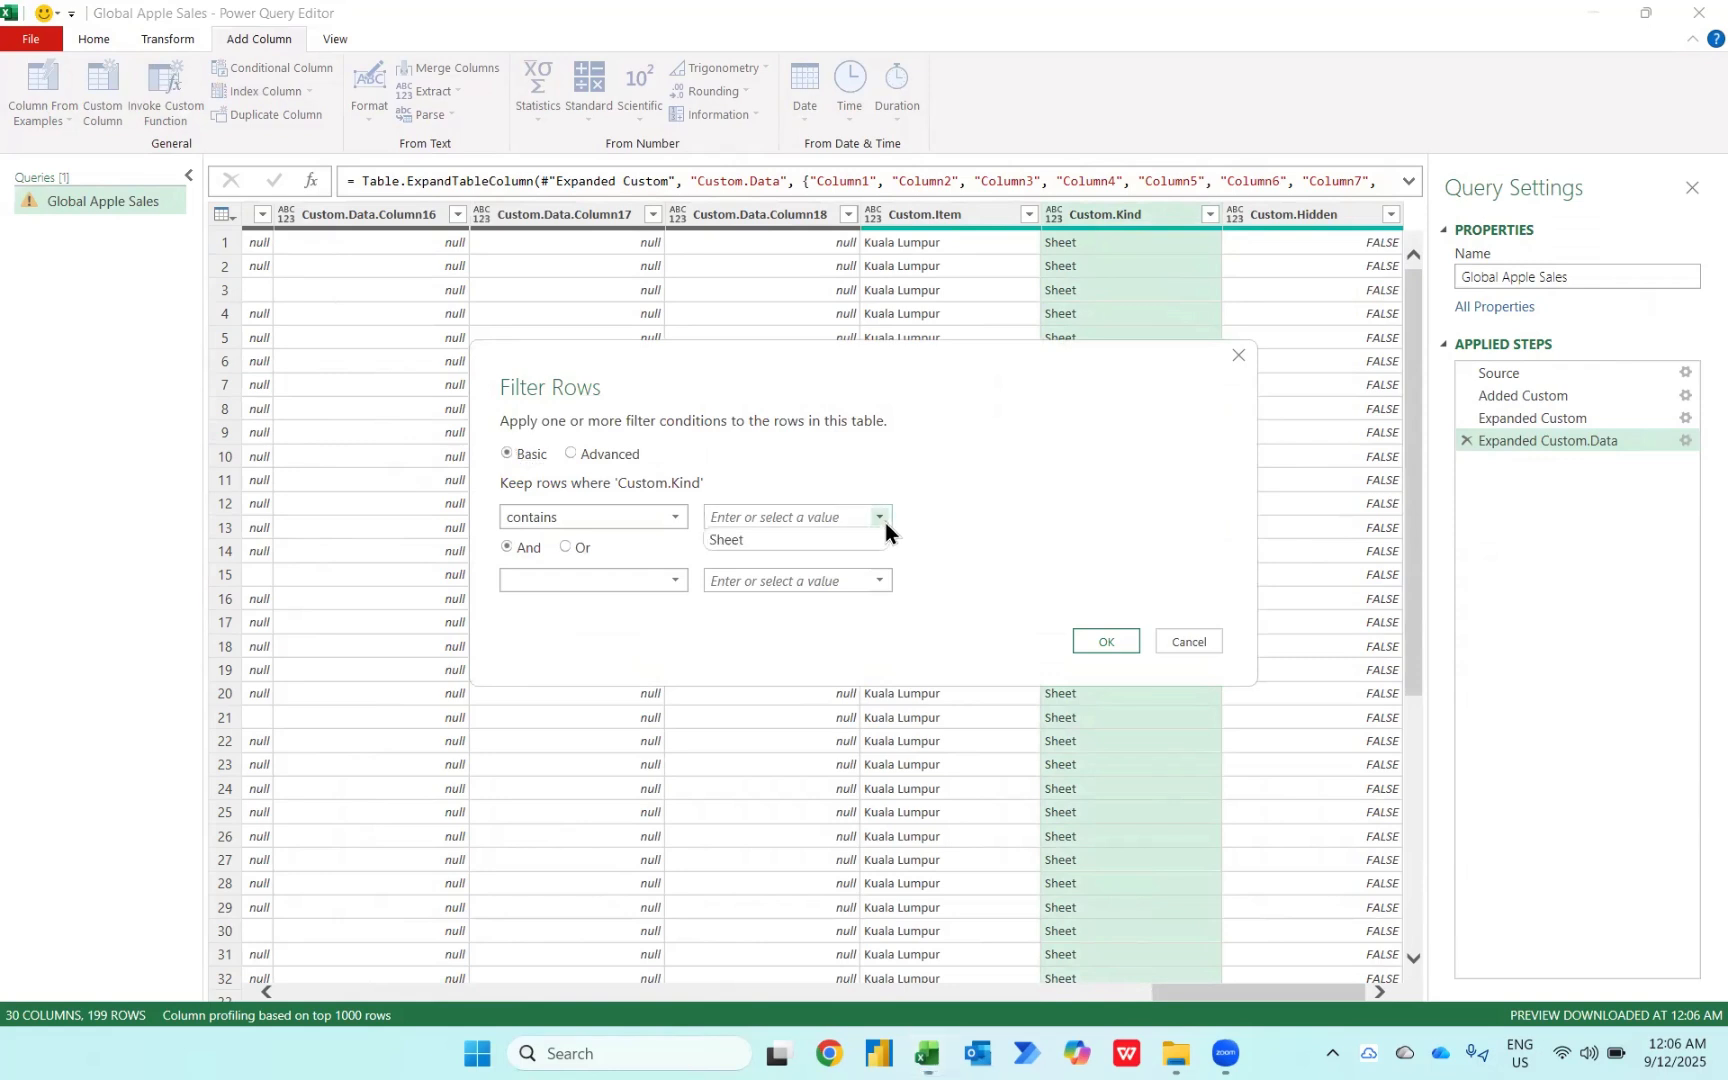
{"action": "left_click", "coordinate": [837, 541]}
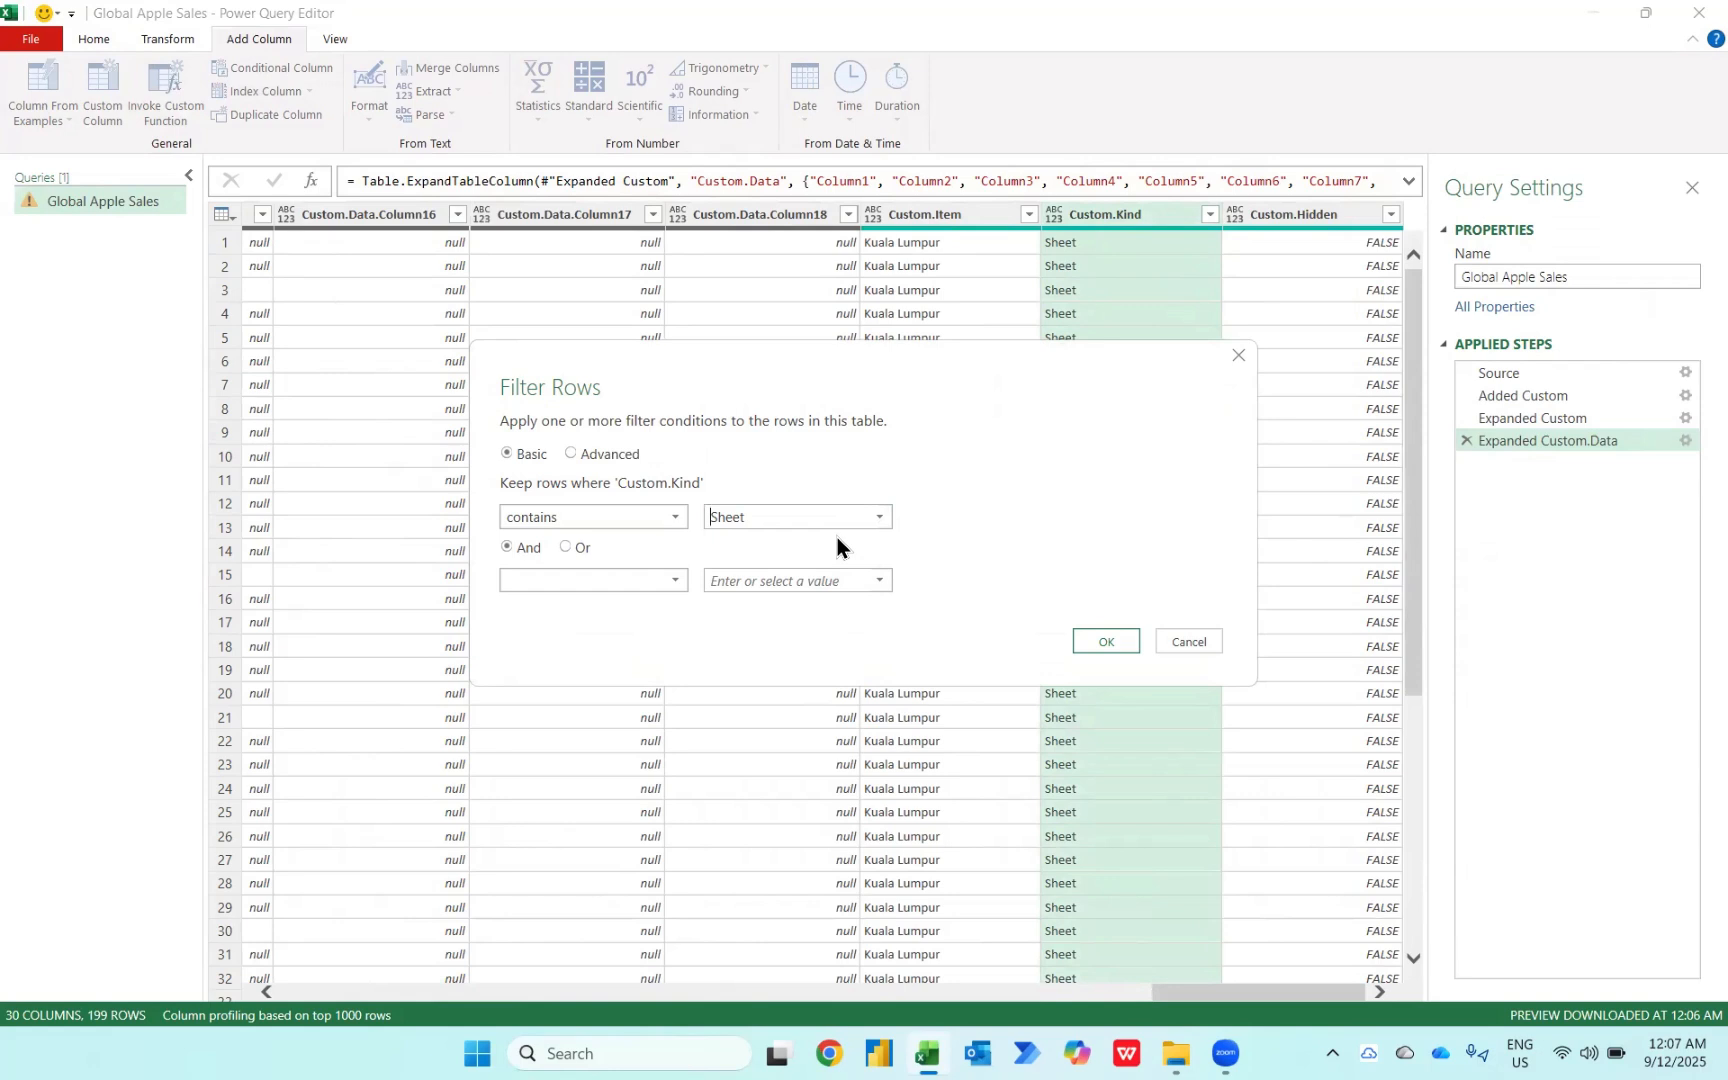
{"action": "left_click", "coordinate": [1100, 645]}
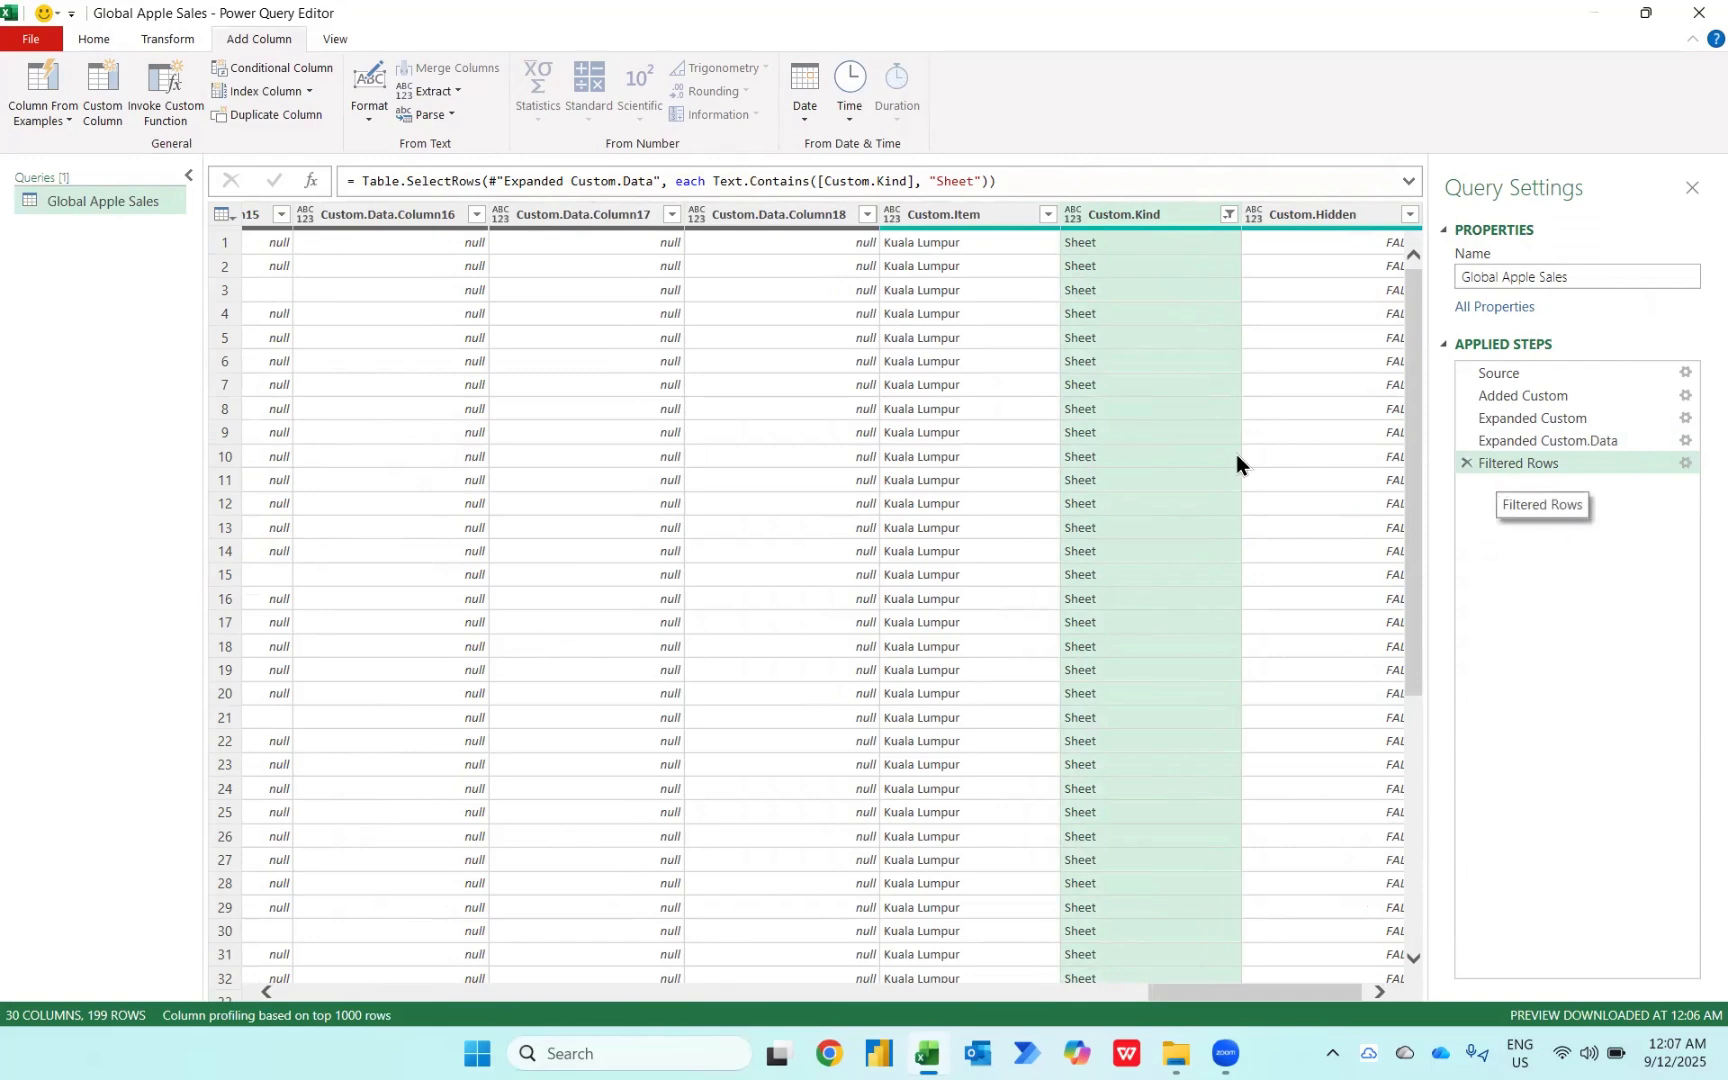
{"action": "scroll", "coordinate": [1166, 454], "scroll_direction": "left", "scroll_amount": 5}
{"action": "scroll", "coordinate": [1166, 454], "scroll_direction": "left", "scroll_amount": 10}
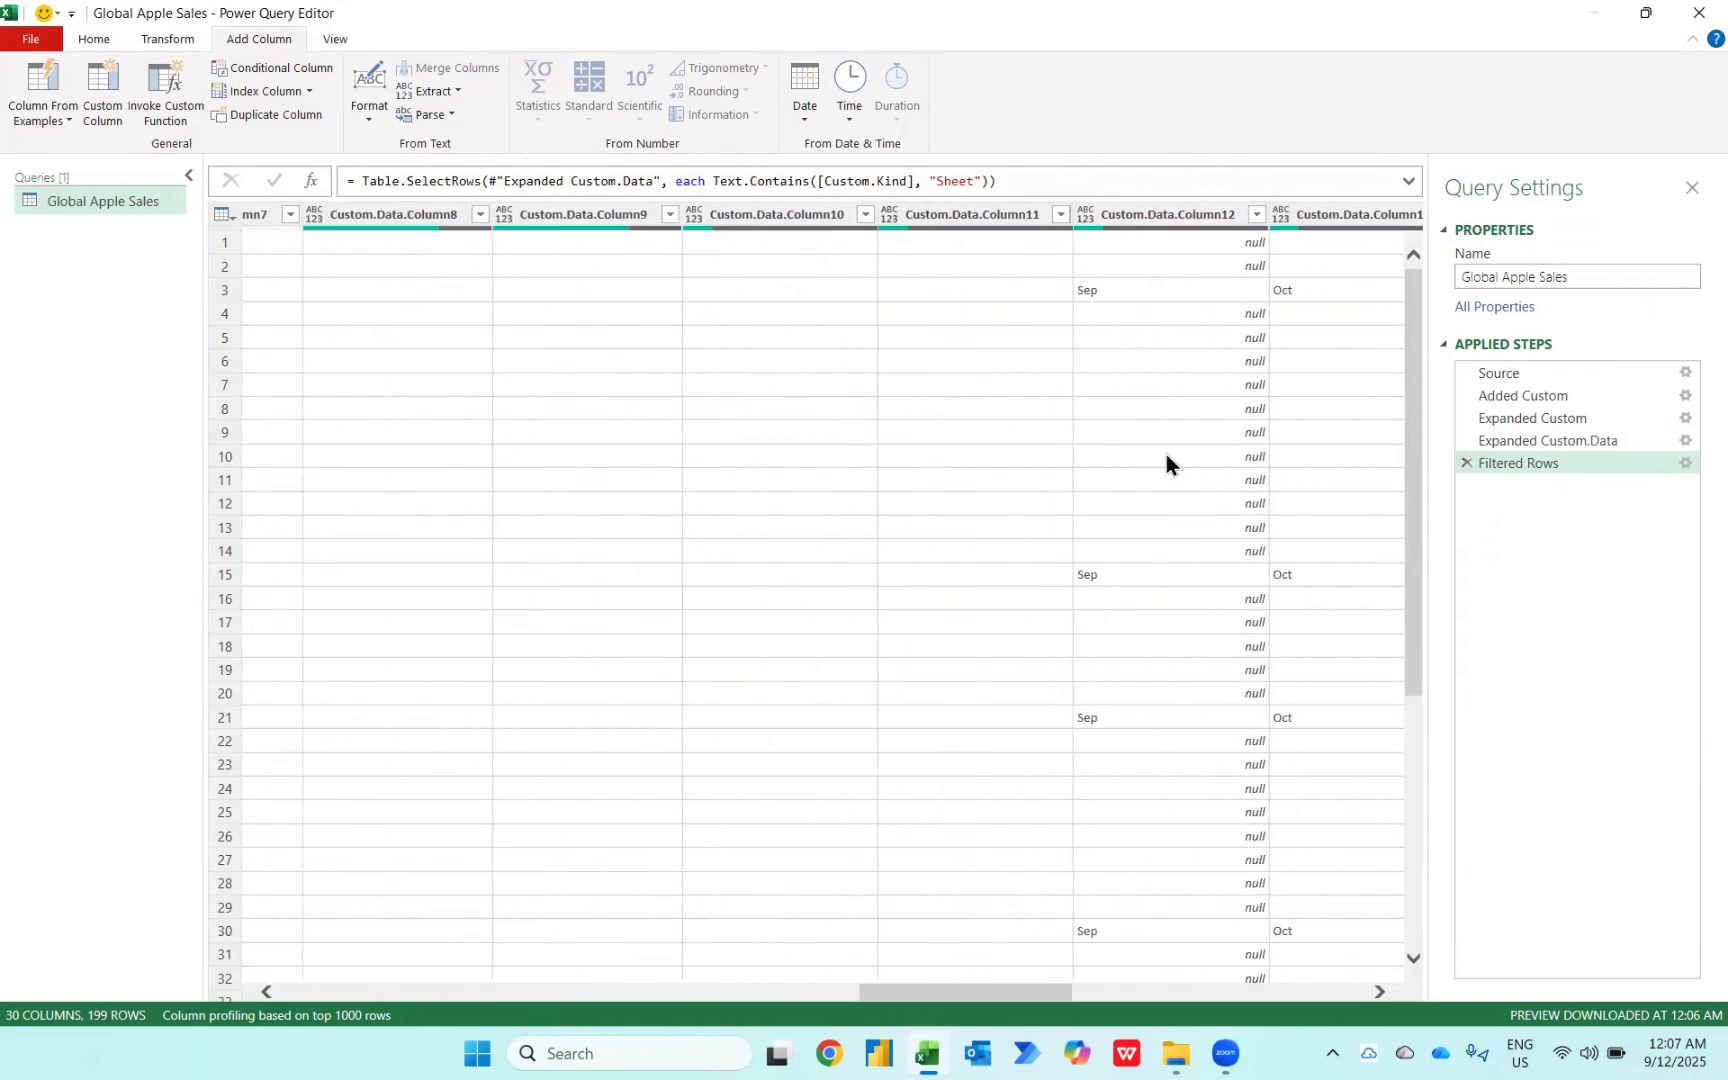
Step: Split the Name column by the . delimiter at each occurrence
{"action": "scroll", "coordinate": [1166, 454], "scroll_direction": "left", "scroll_amount": 10}
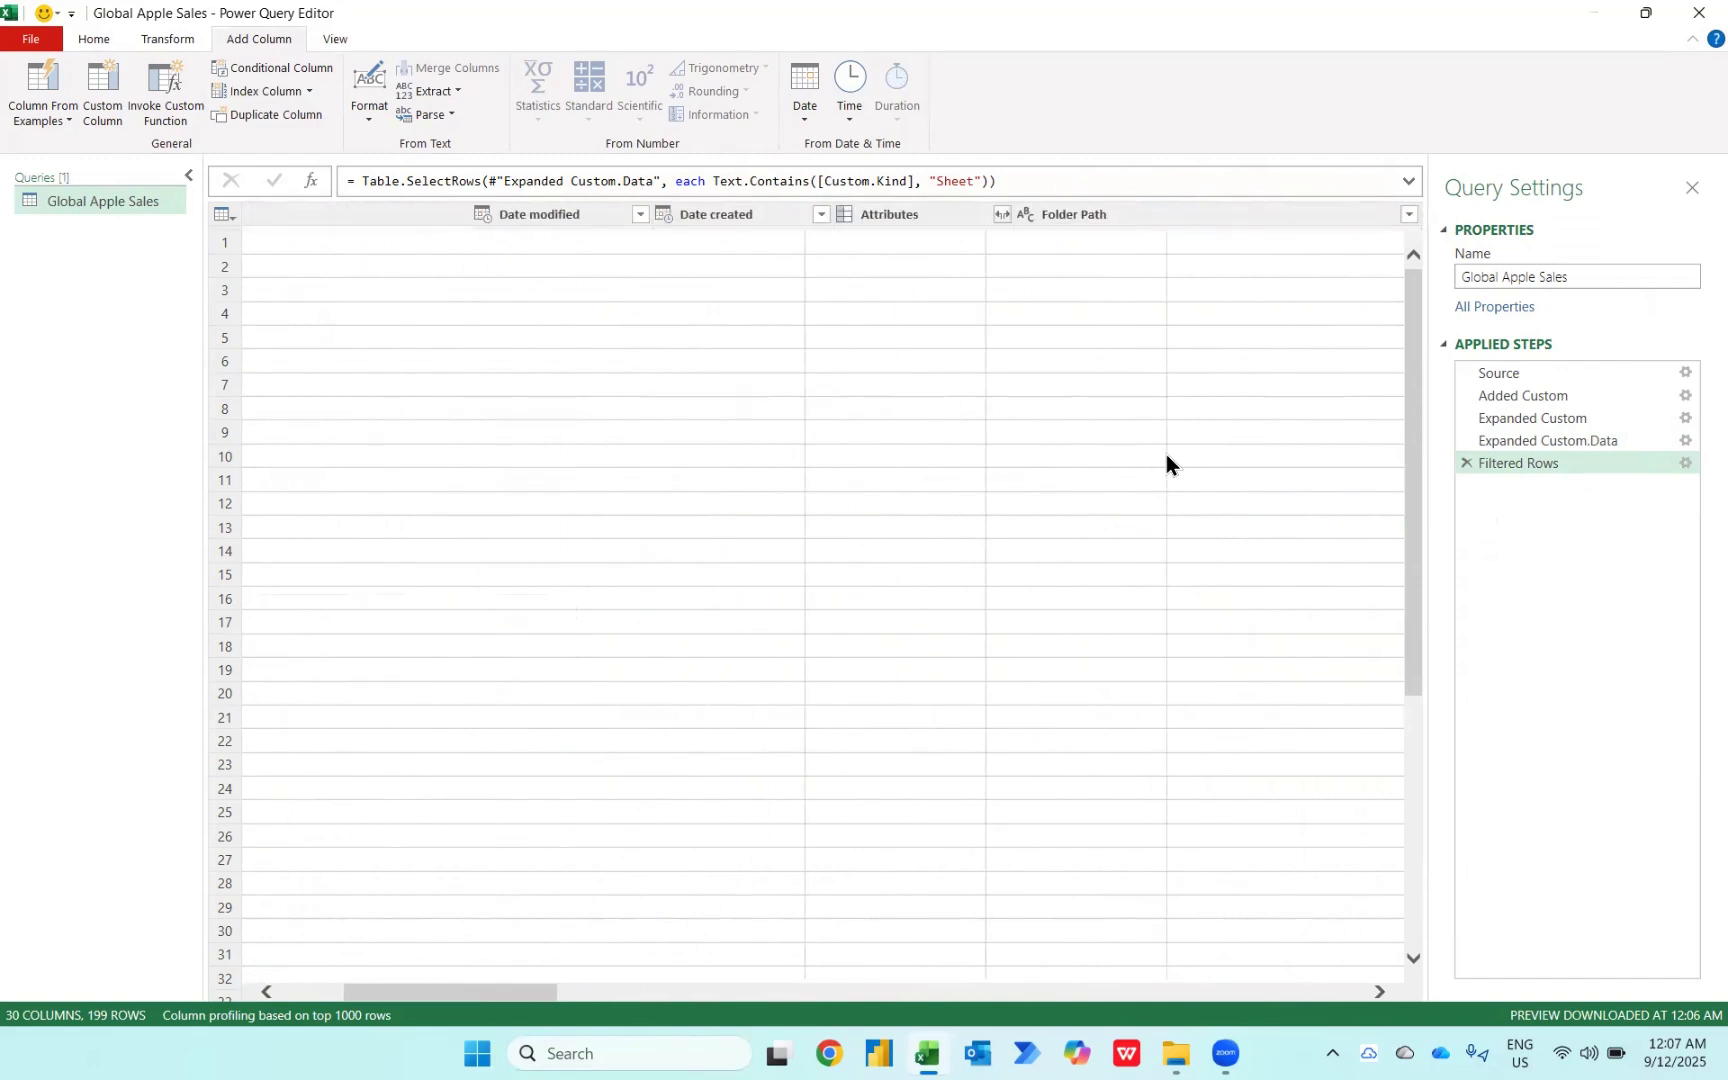
{"action": "scroll", "coordinate": [421, 308], "scroll_direction": "left", "scroll_amount": 3}
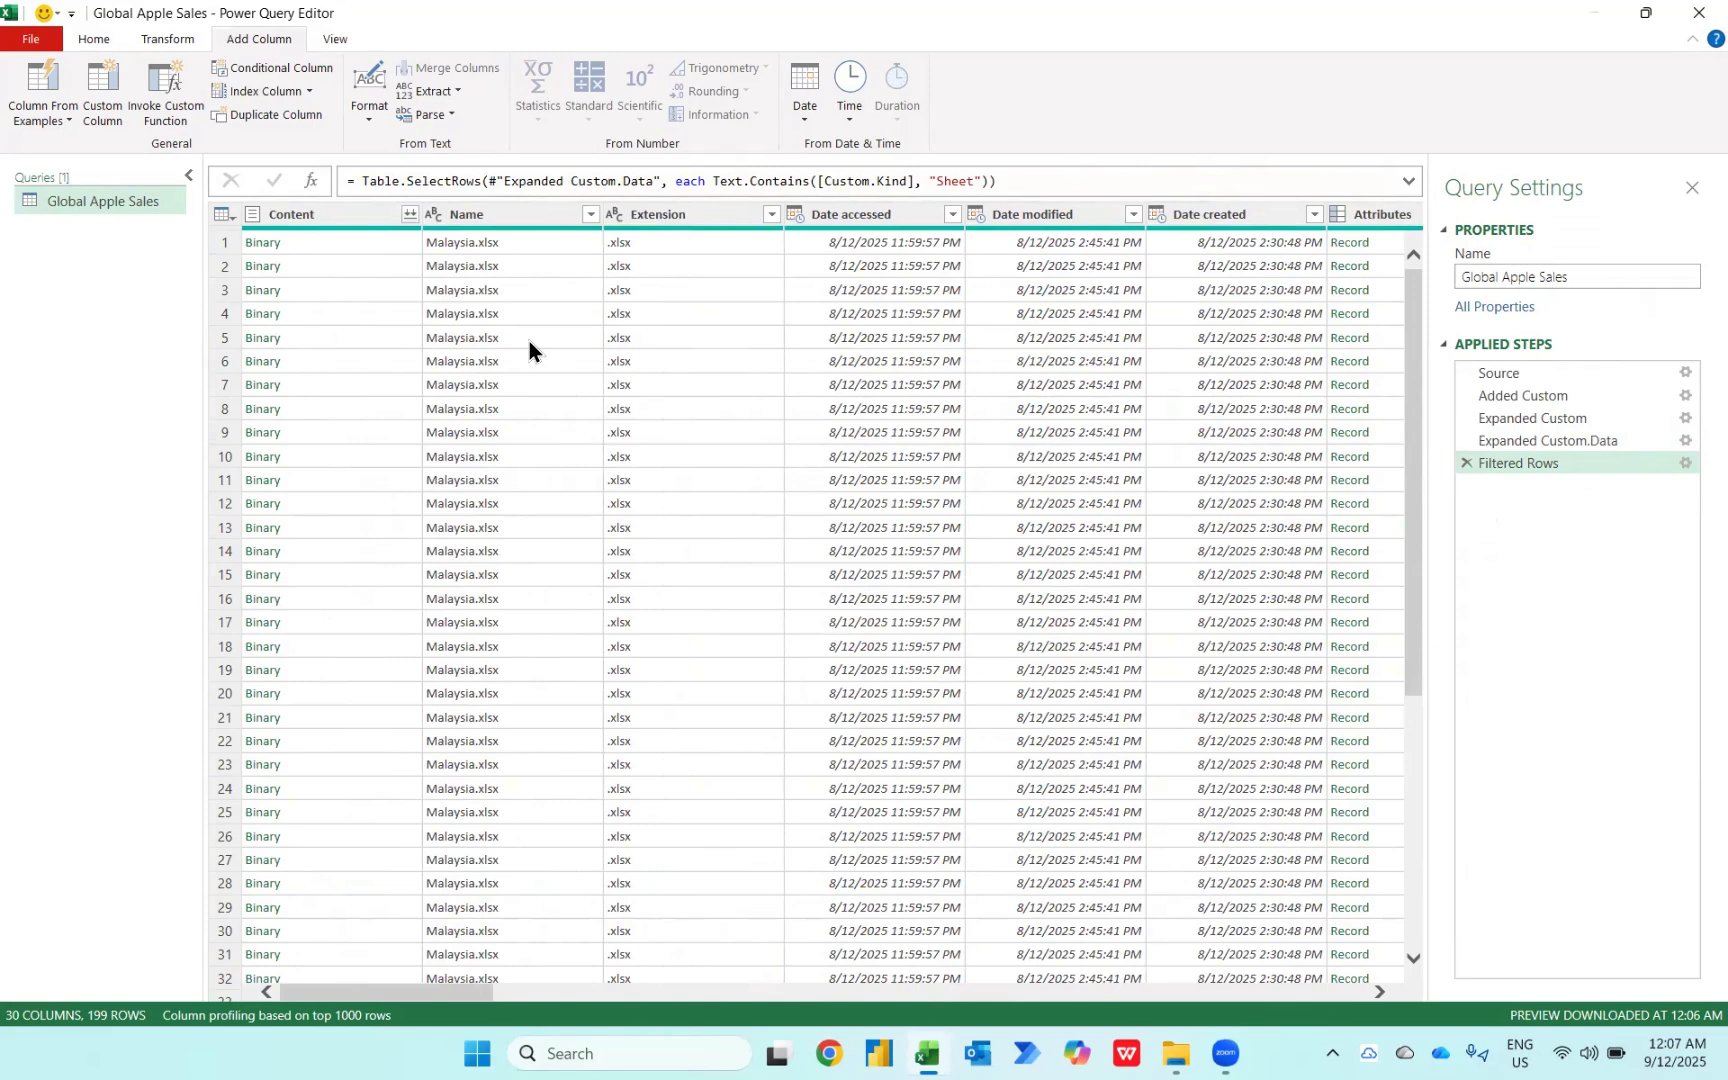
{"action": "left_click", "coordinate": [489, 213]}
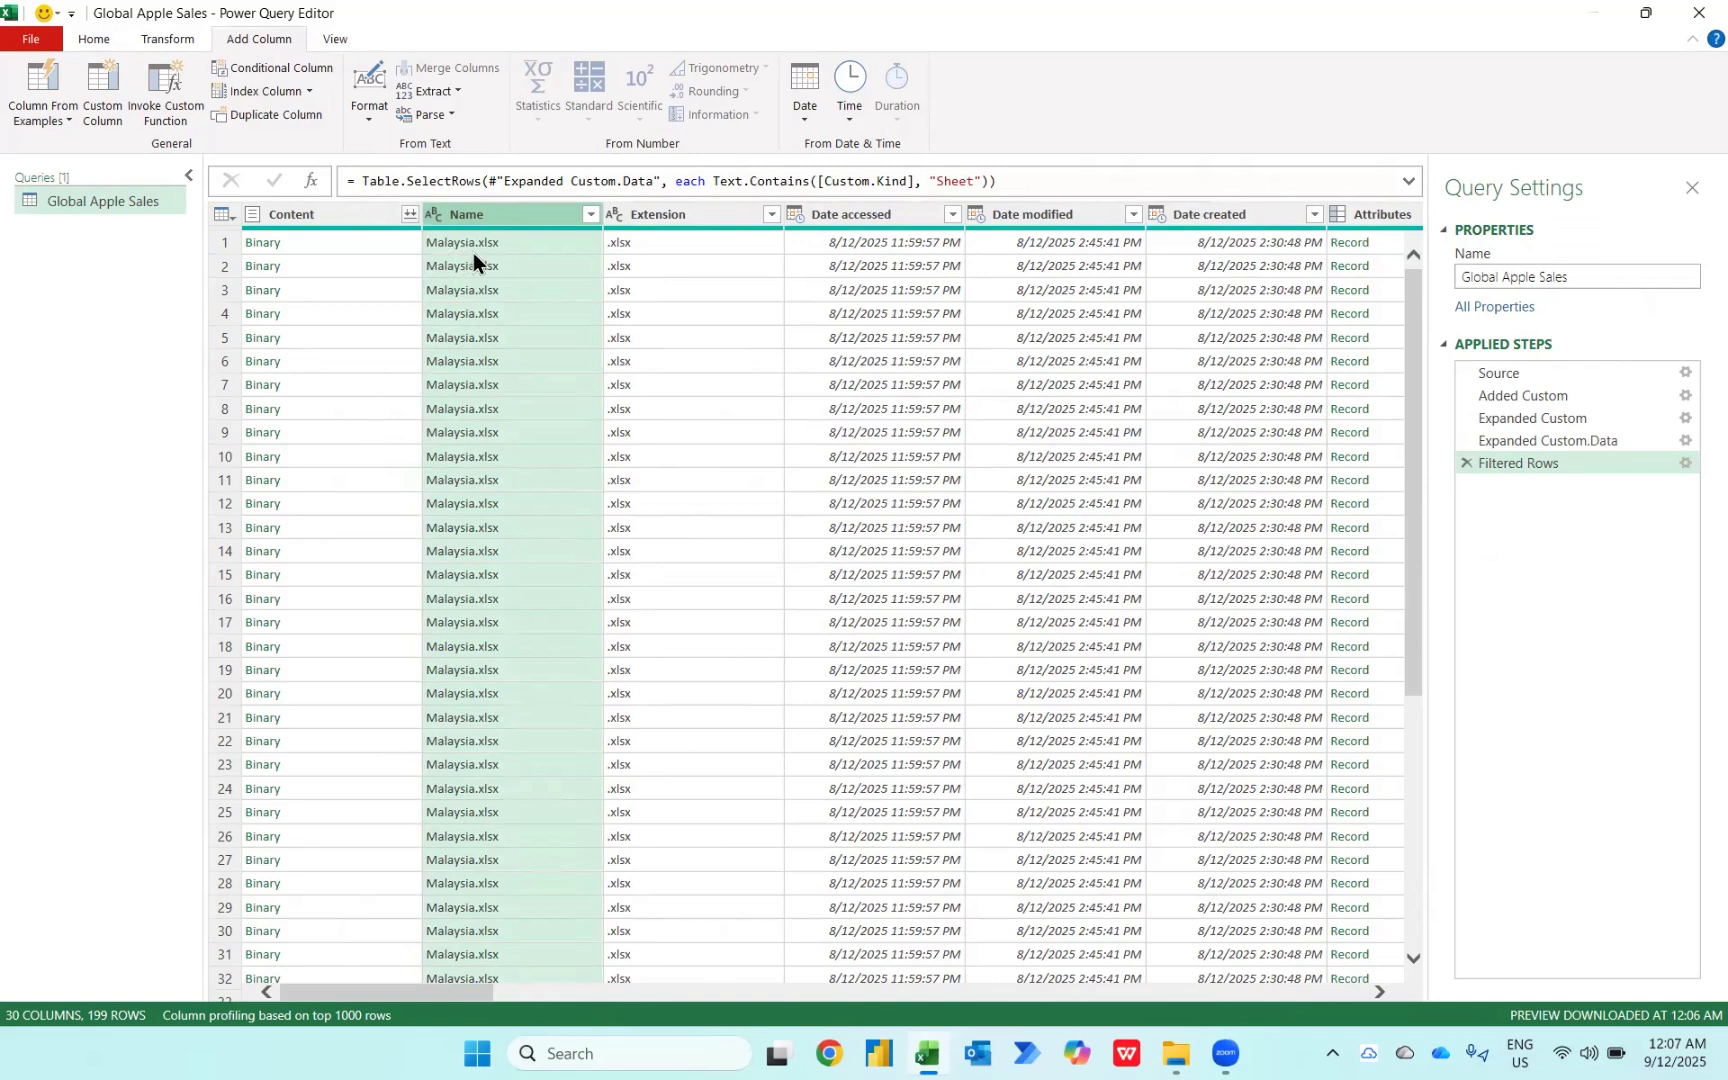
{"action": "left_click", "coordinate": [168, 40]}
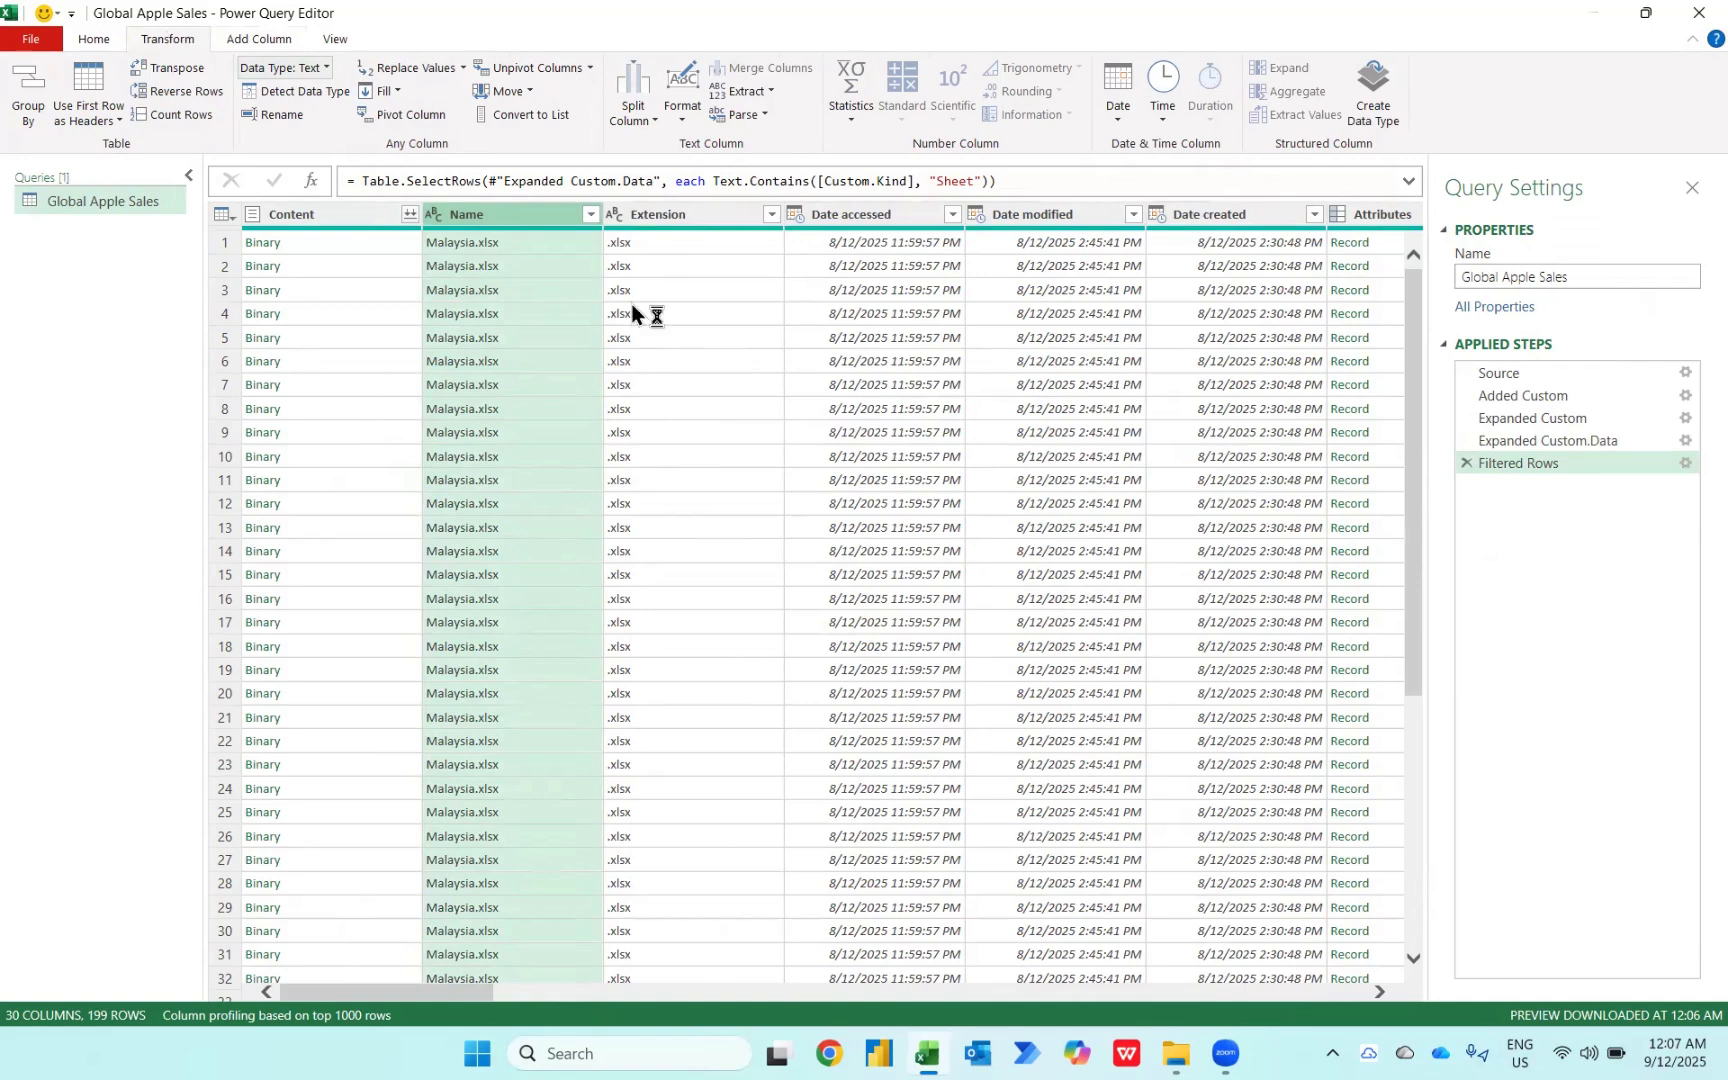
{"action": "left_click", "coordinate": [633, 124]}
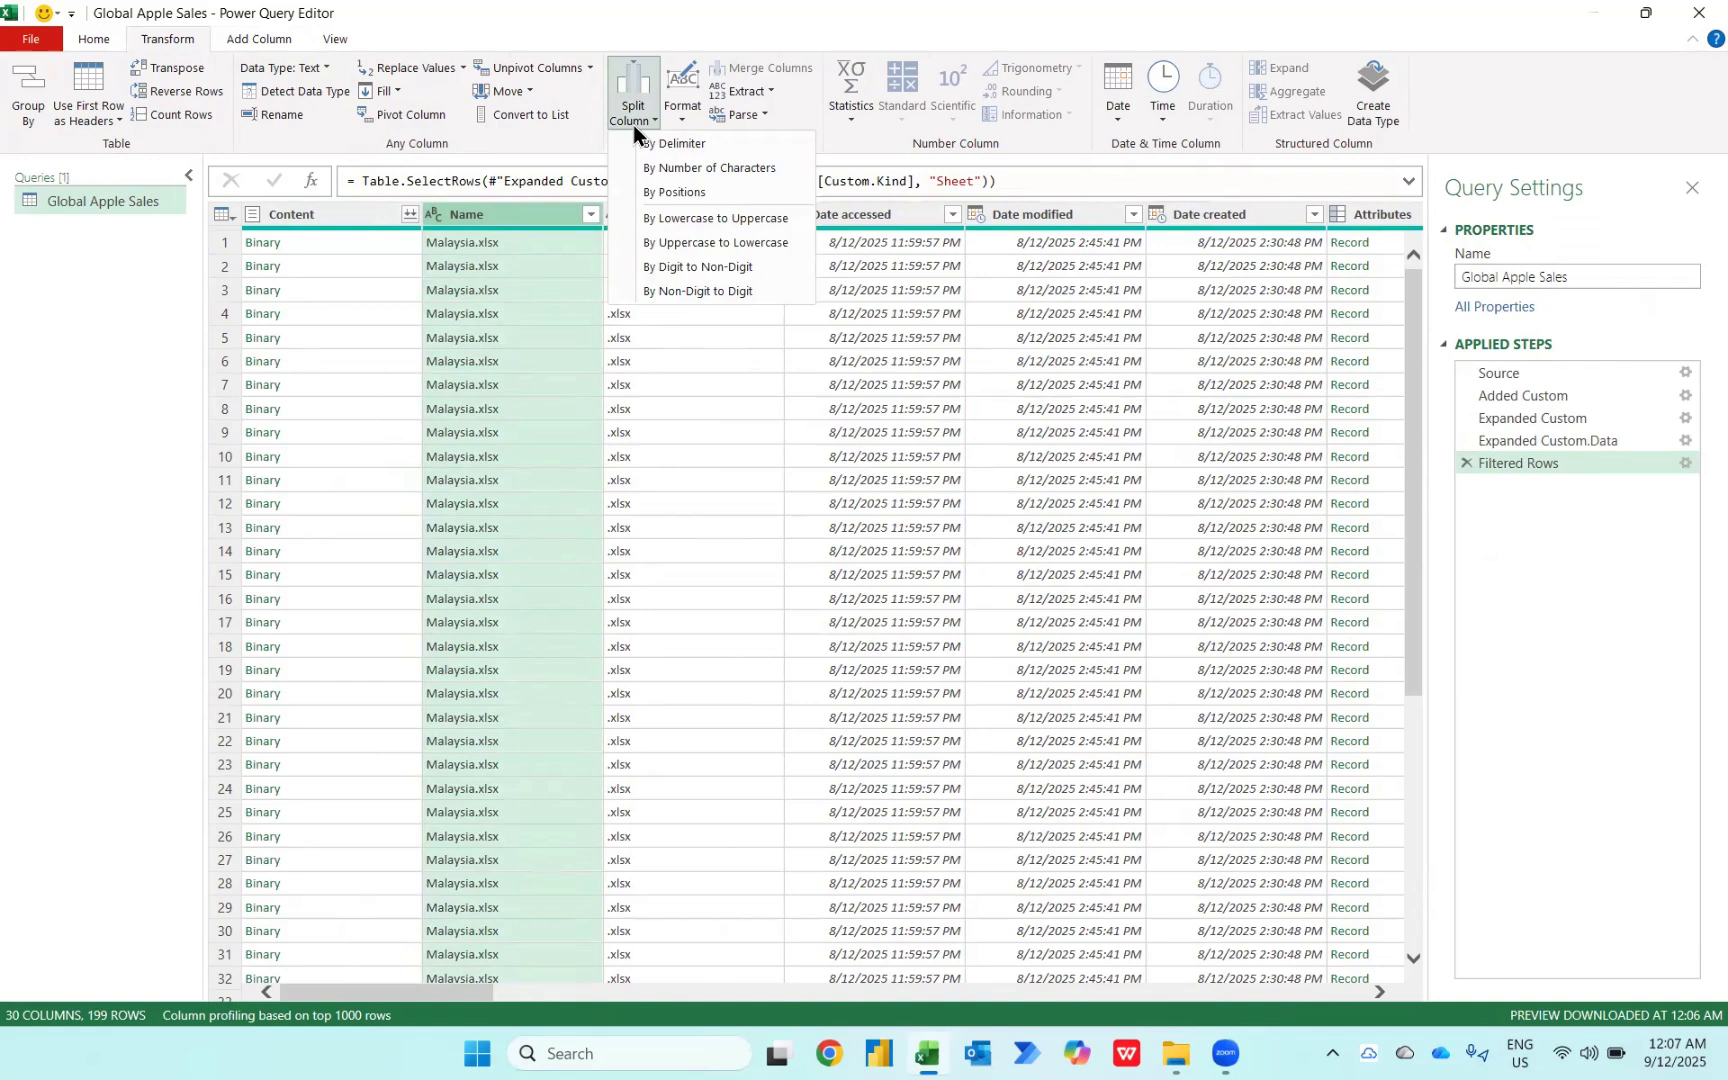
{"action": "left_click", "coordinate": [703, 145]}
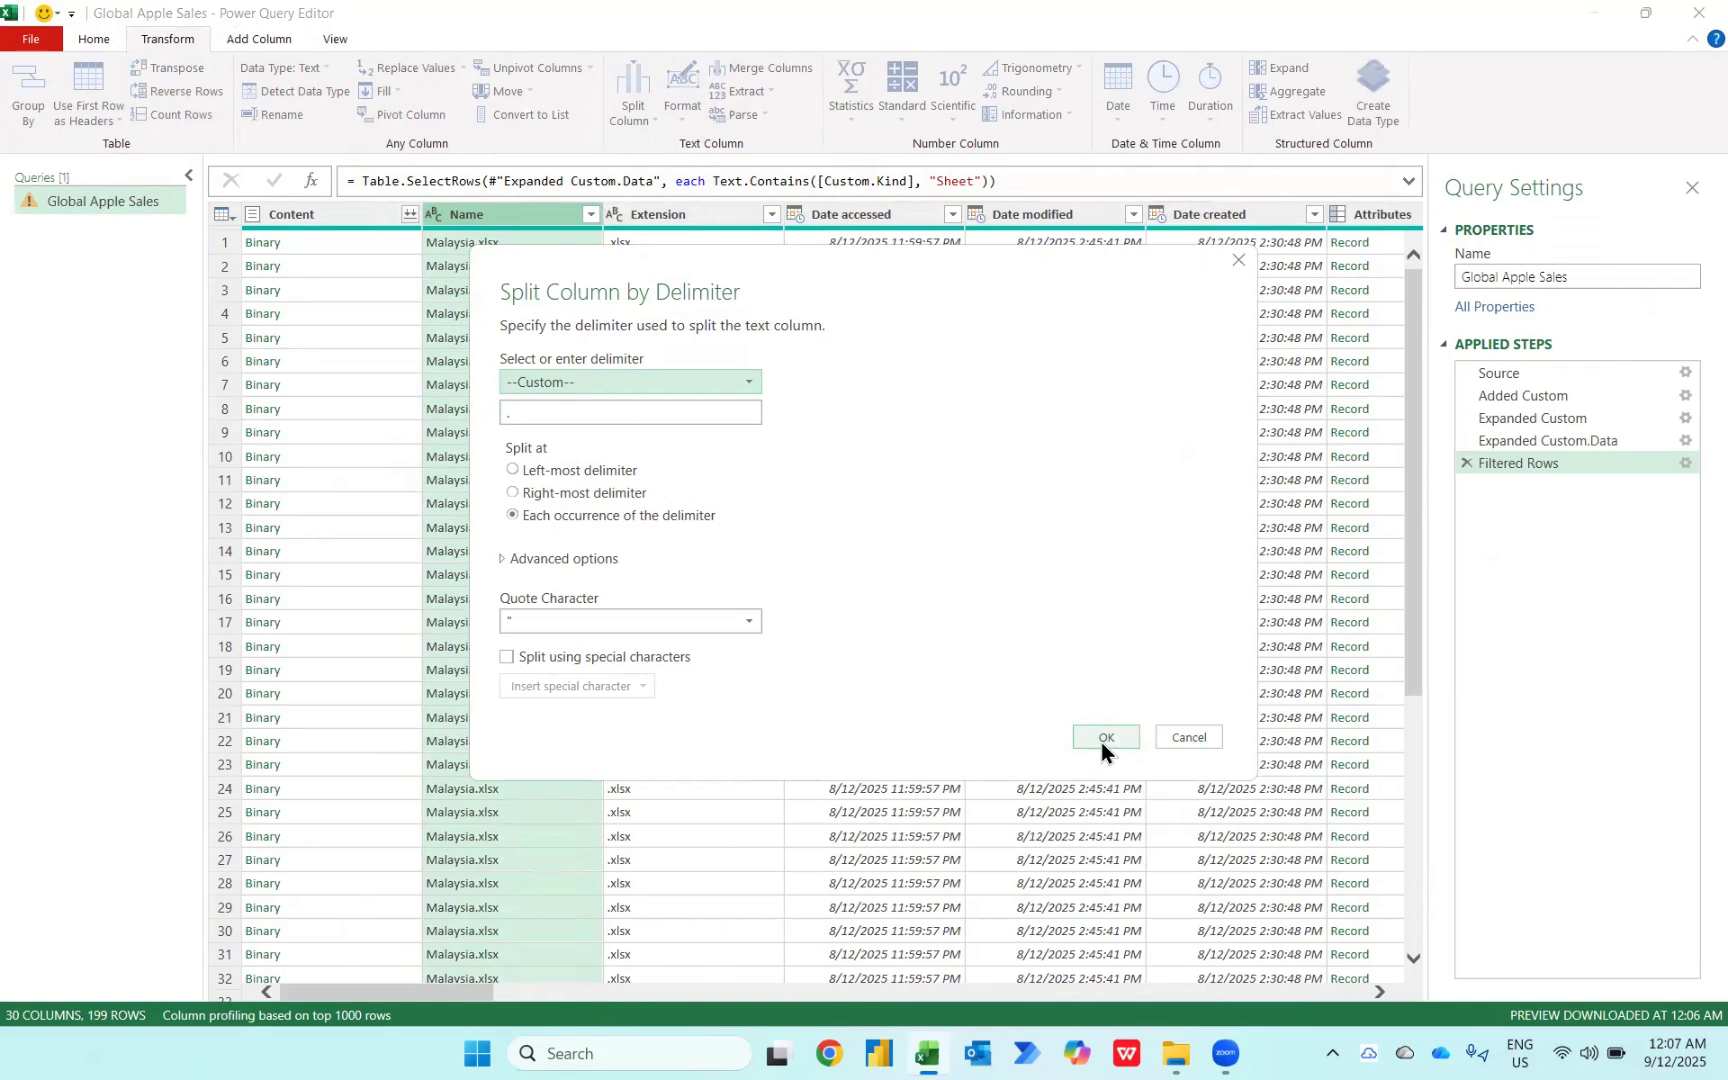
{"action": "left_click", "coordinate": [1104, 738]}
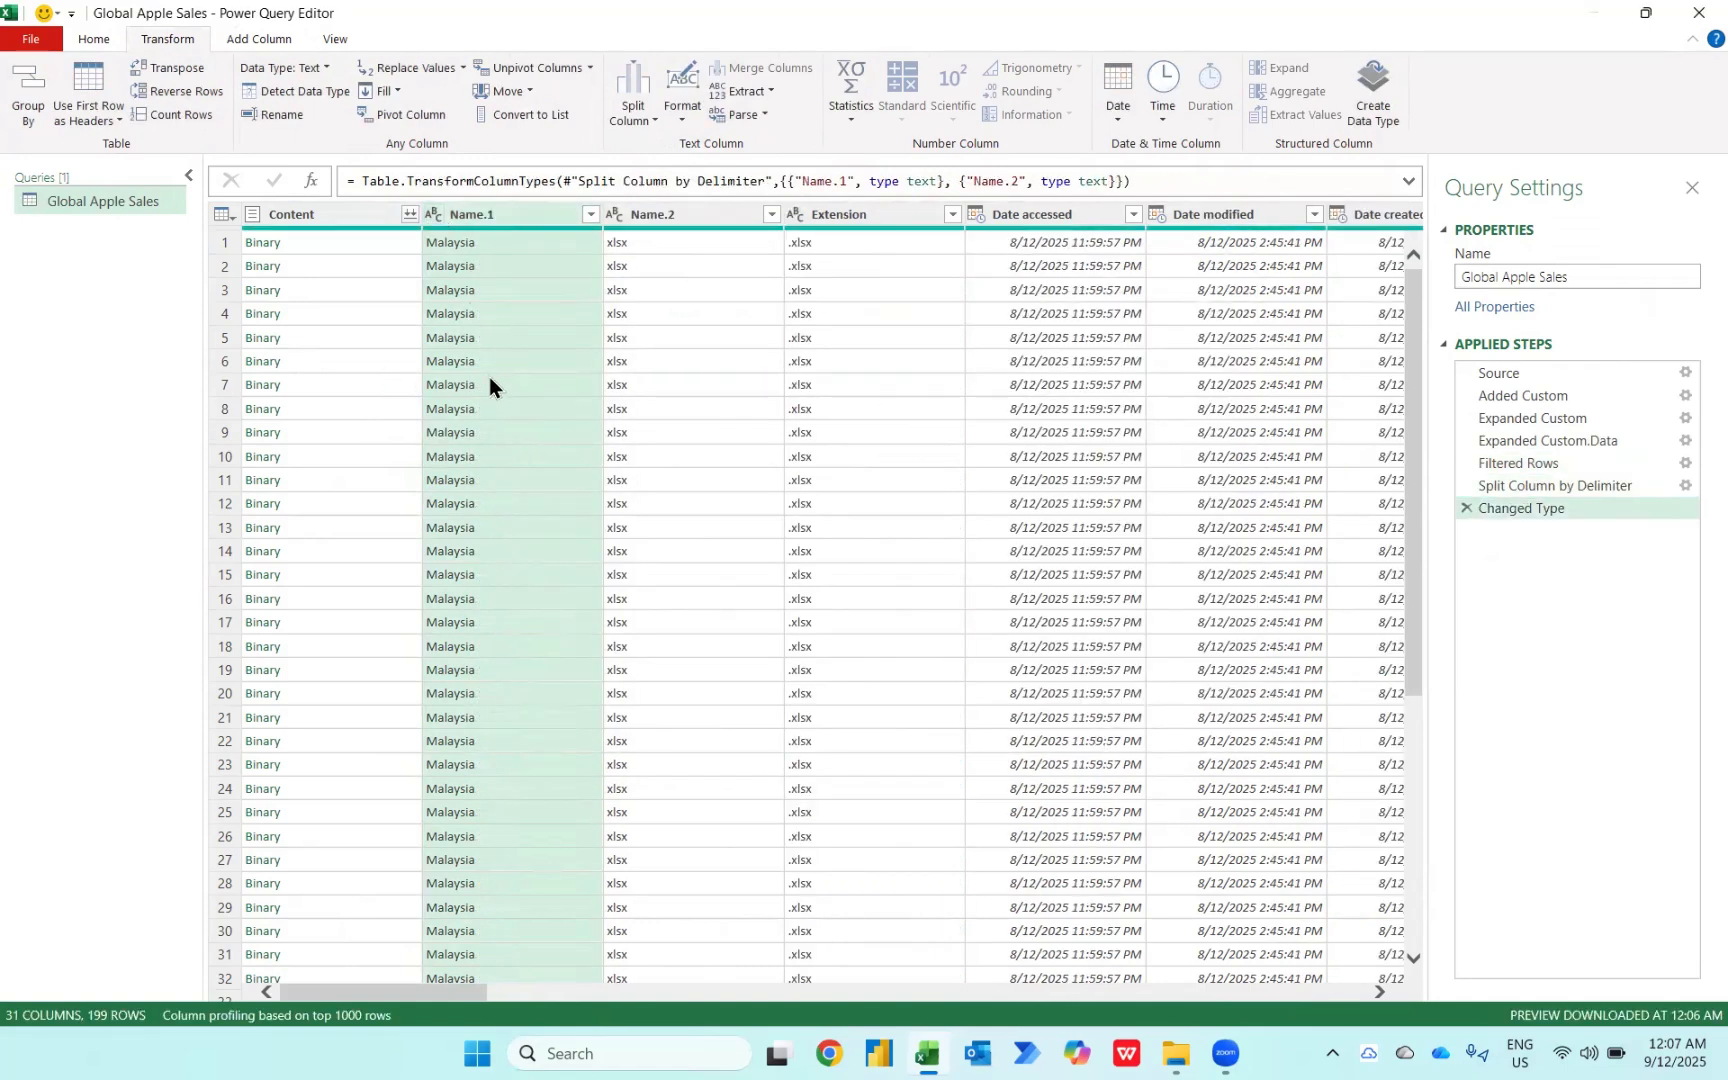
Step: Remove the Content, Name.2, Extension, Date accessed, Date modified, Date created, Attributes, Folder Path and Custom.Name columns
{"action": "left_click", "coordinate": [292, 213]}
{"action": "key", "text": "Delete"}
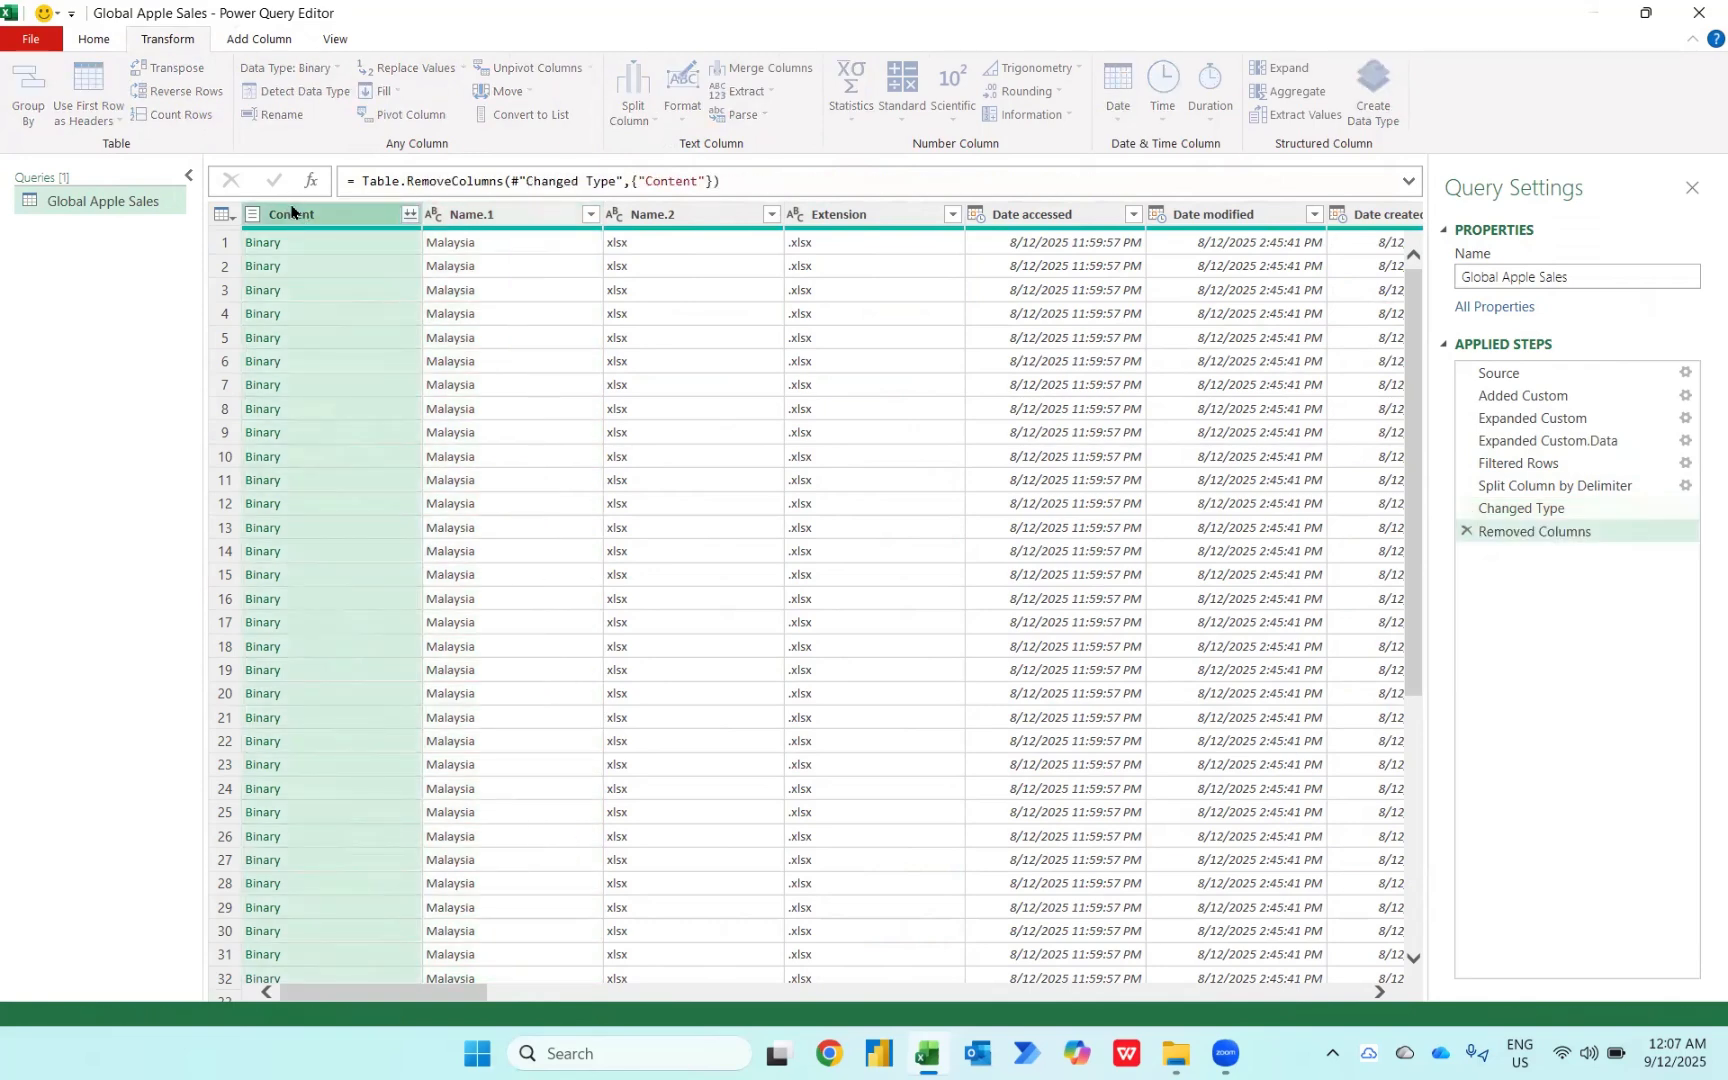
{"action": "left_click", "coordinate": [521, 222]}
{"action": "key", "text": "shift+Right"}
{"action": "key", "text": "shift+Right"}
{"action": "key", "text": "shift+Right"}
{"action": "key", "text": "shift+Right"}
{"action": "key", "text": "shift+Right"}
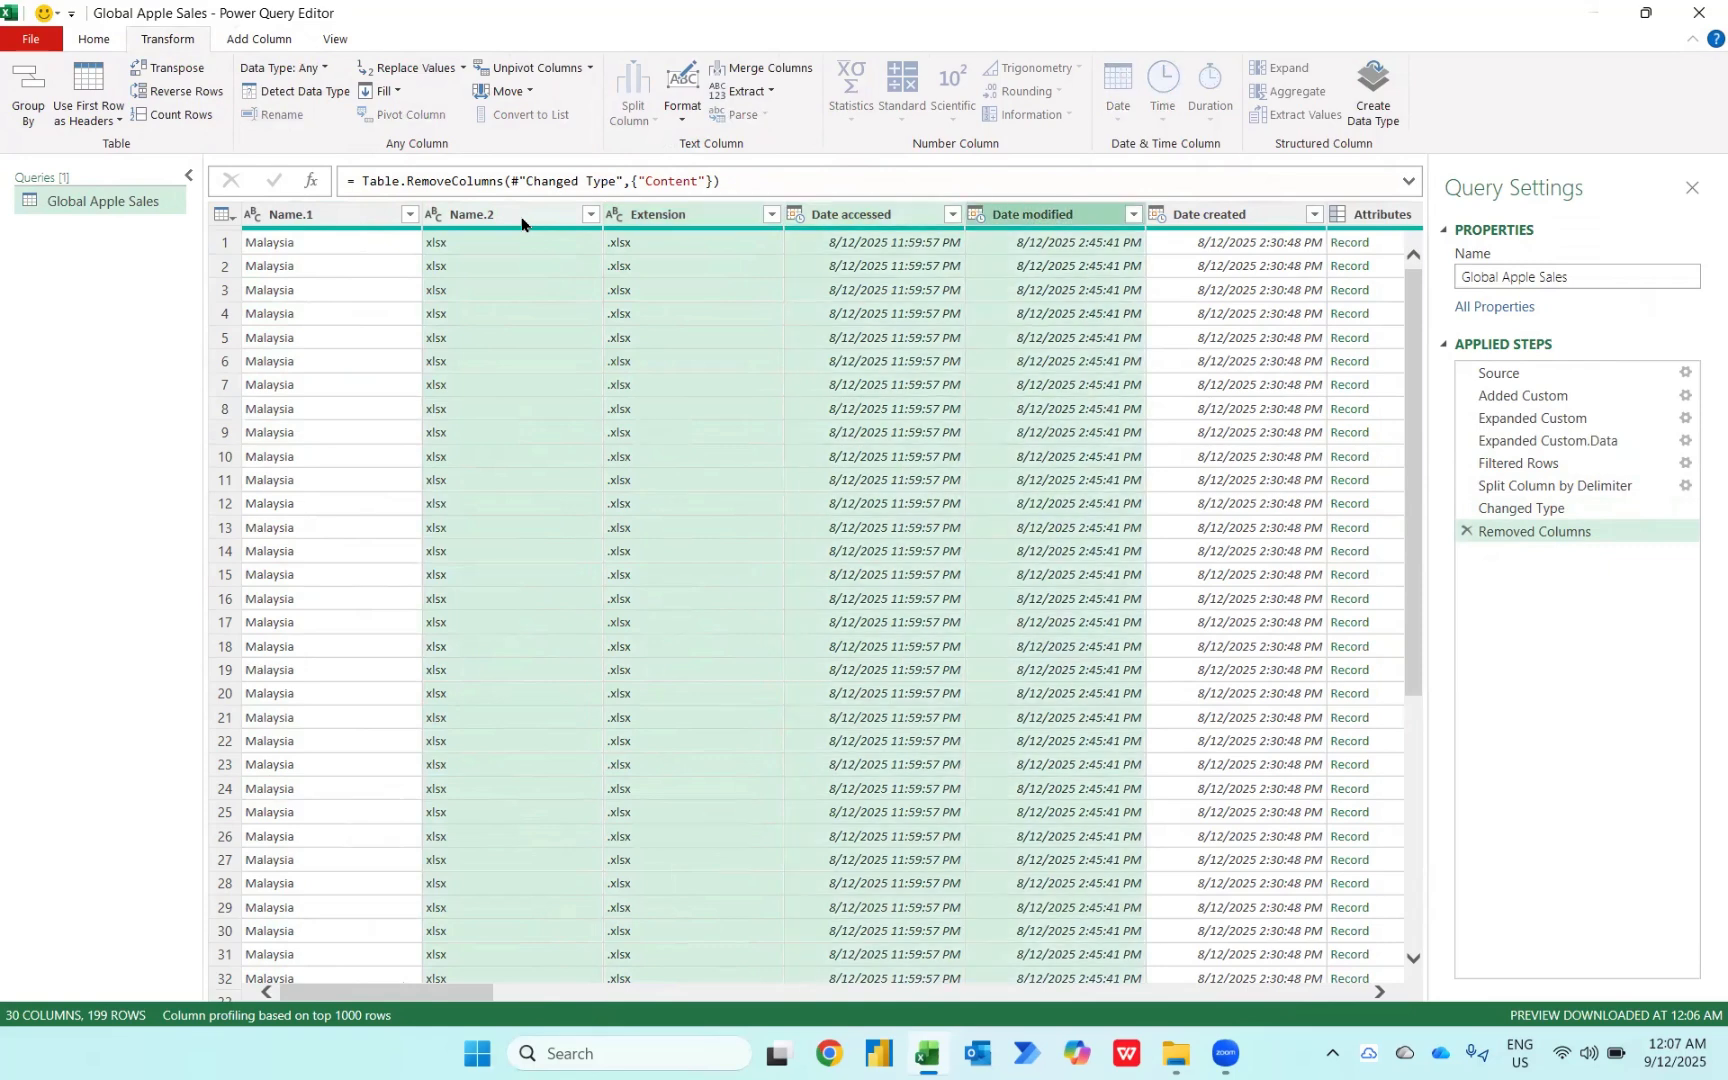
{"action": "key", "text": "Delete"}
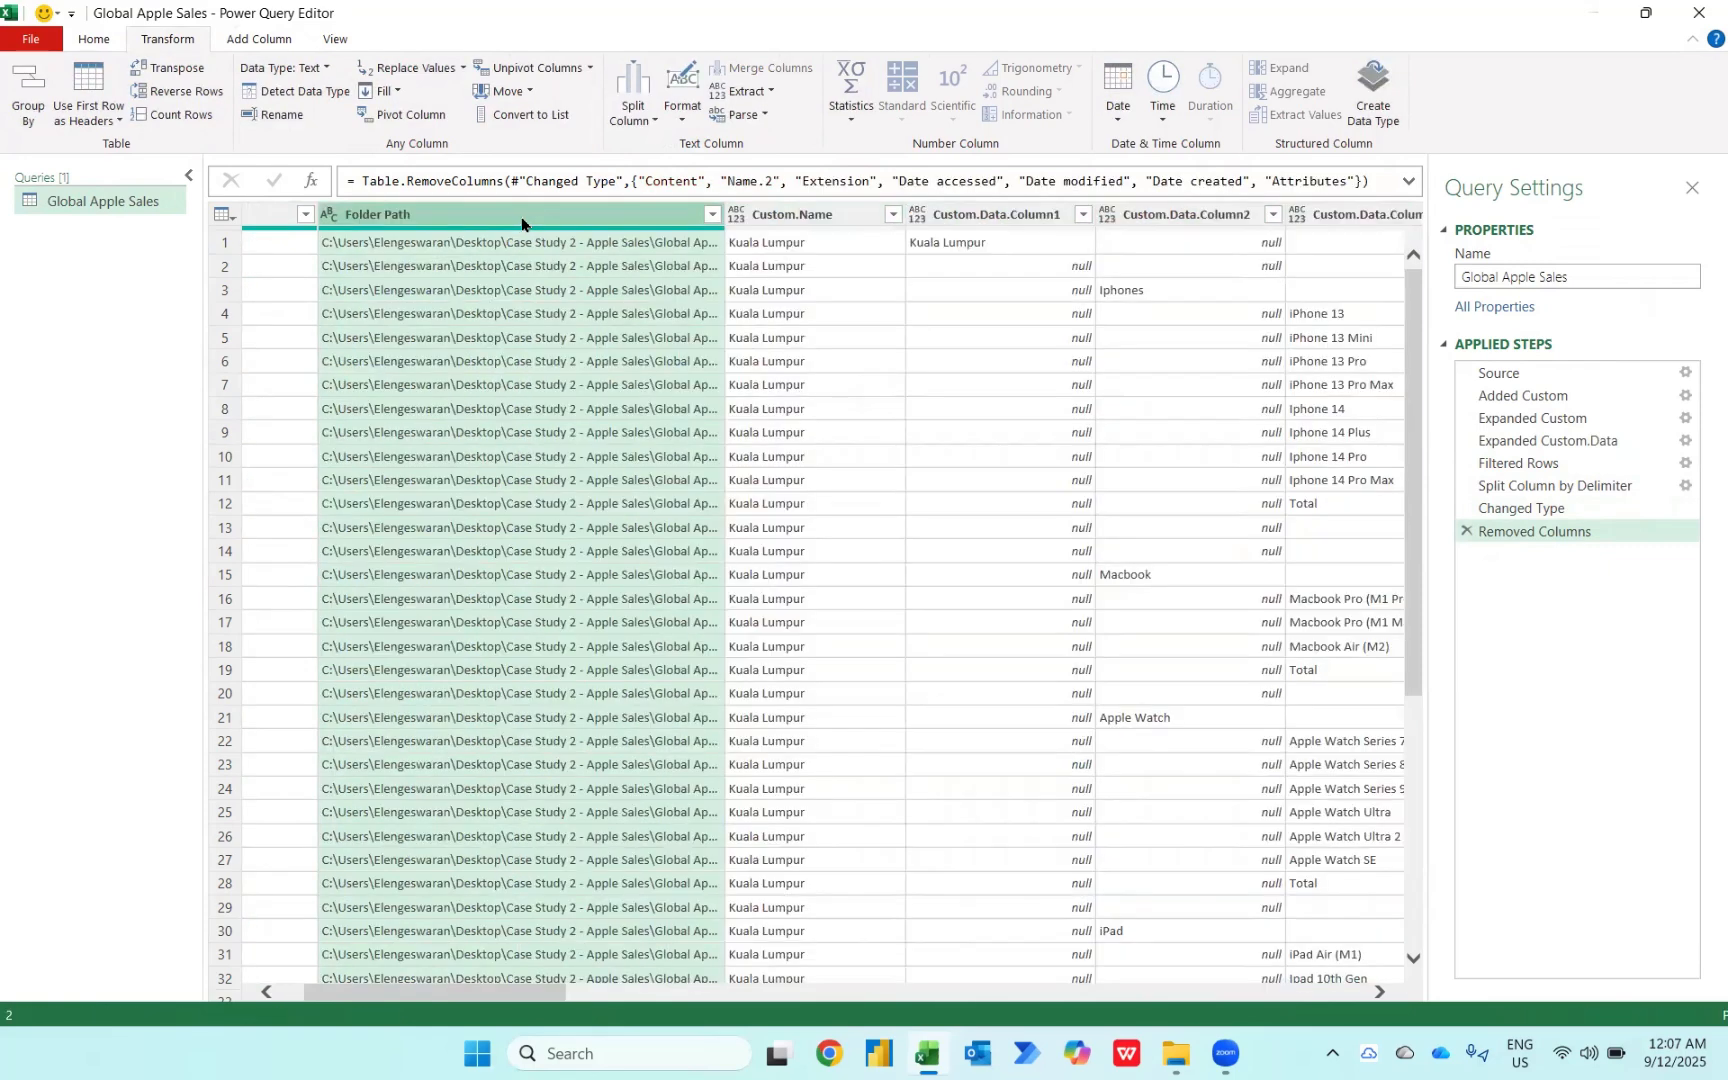
{"action": "key", "text": "shift+Right"}
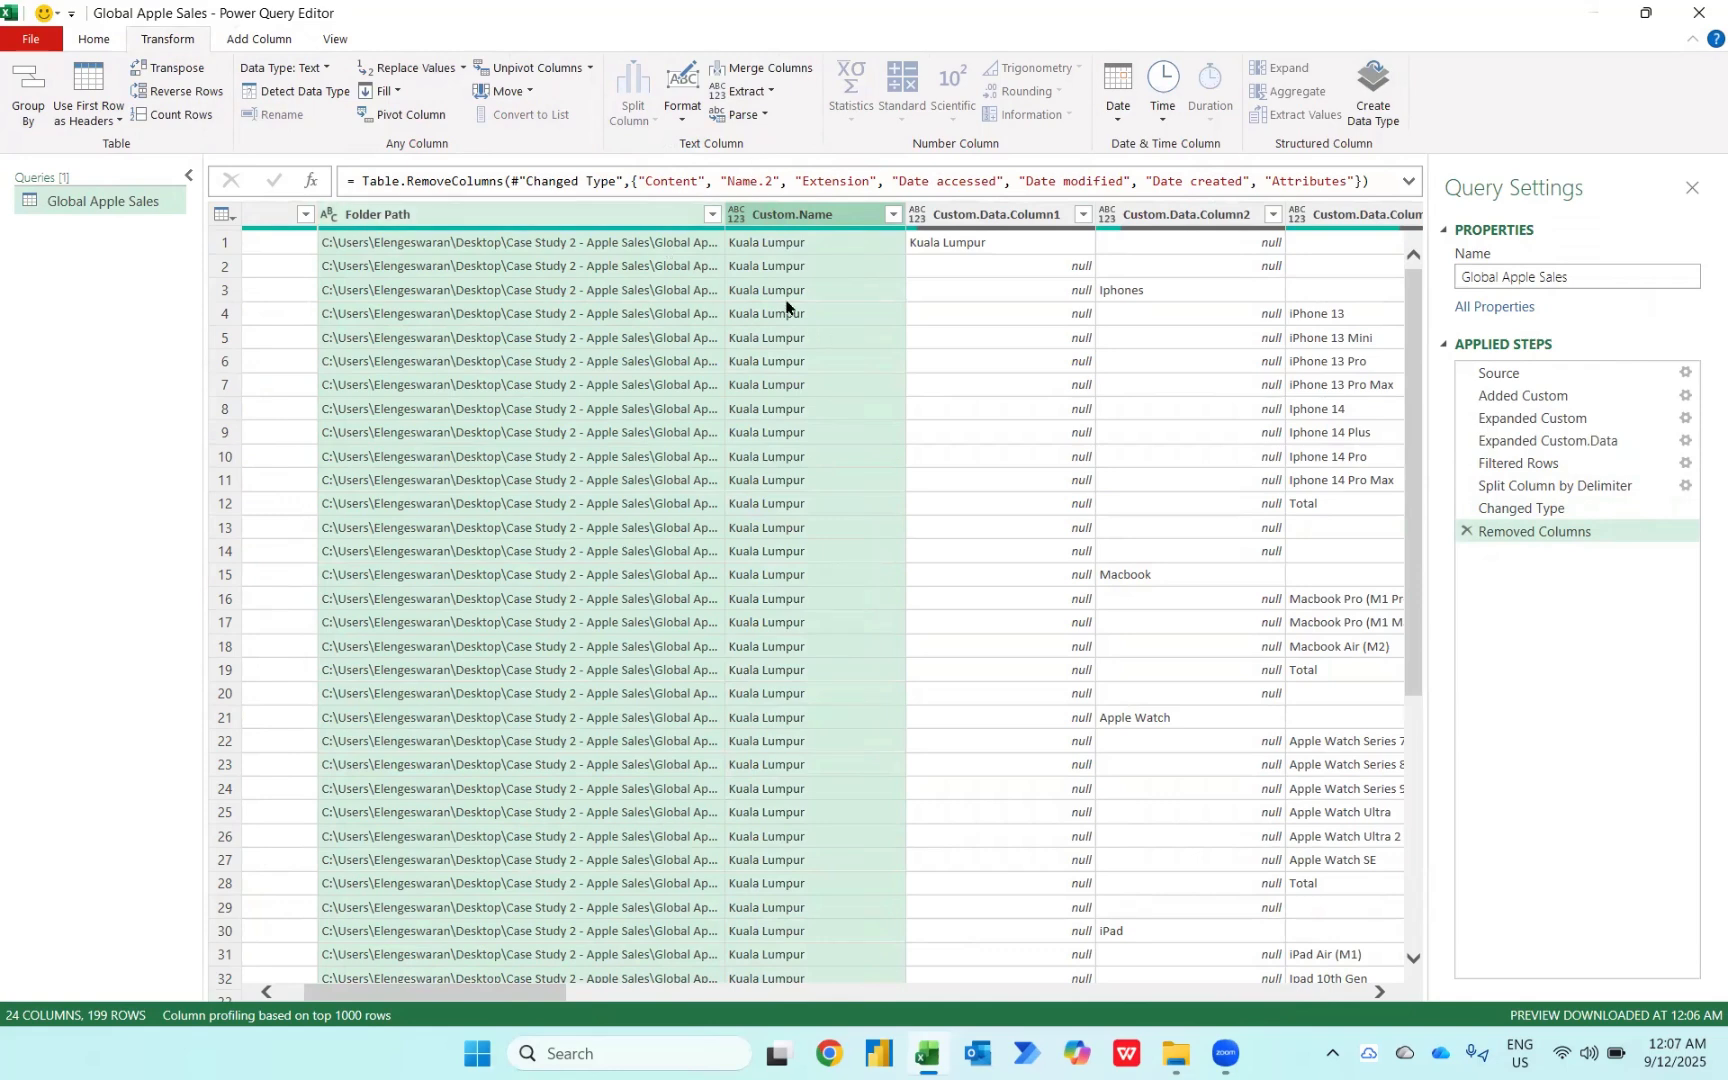
{"action": "key", "text": "Delete"}
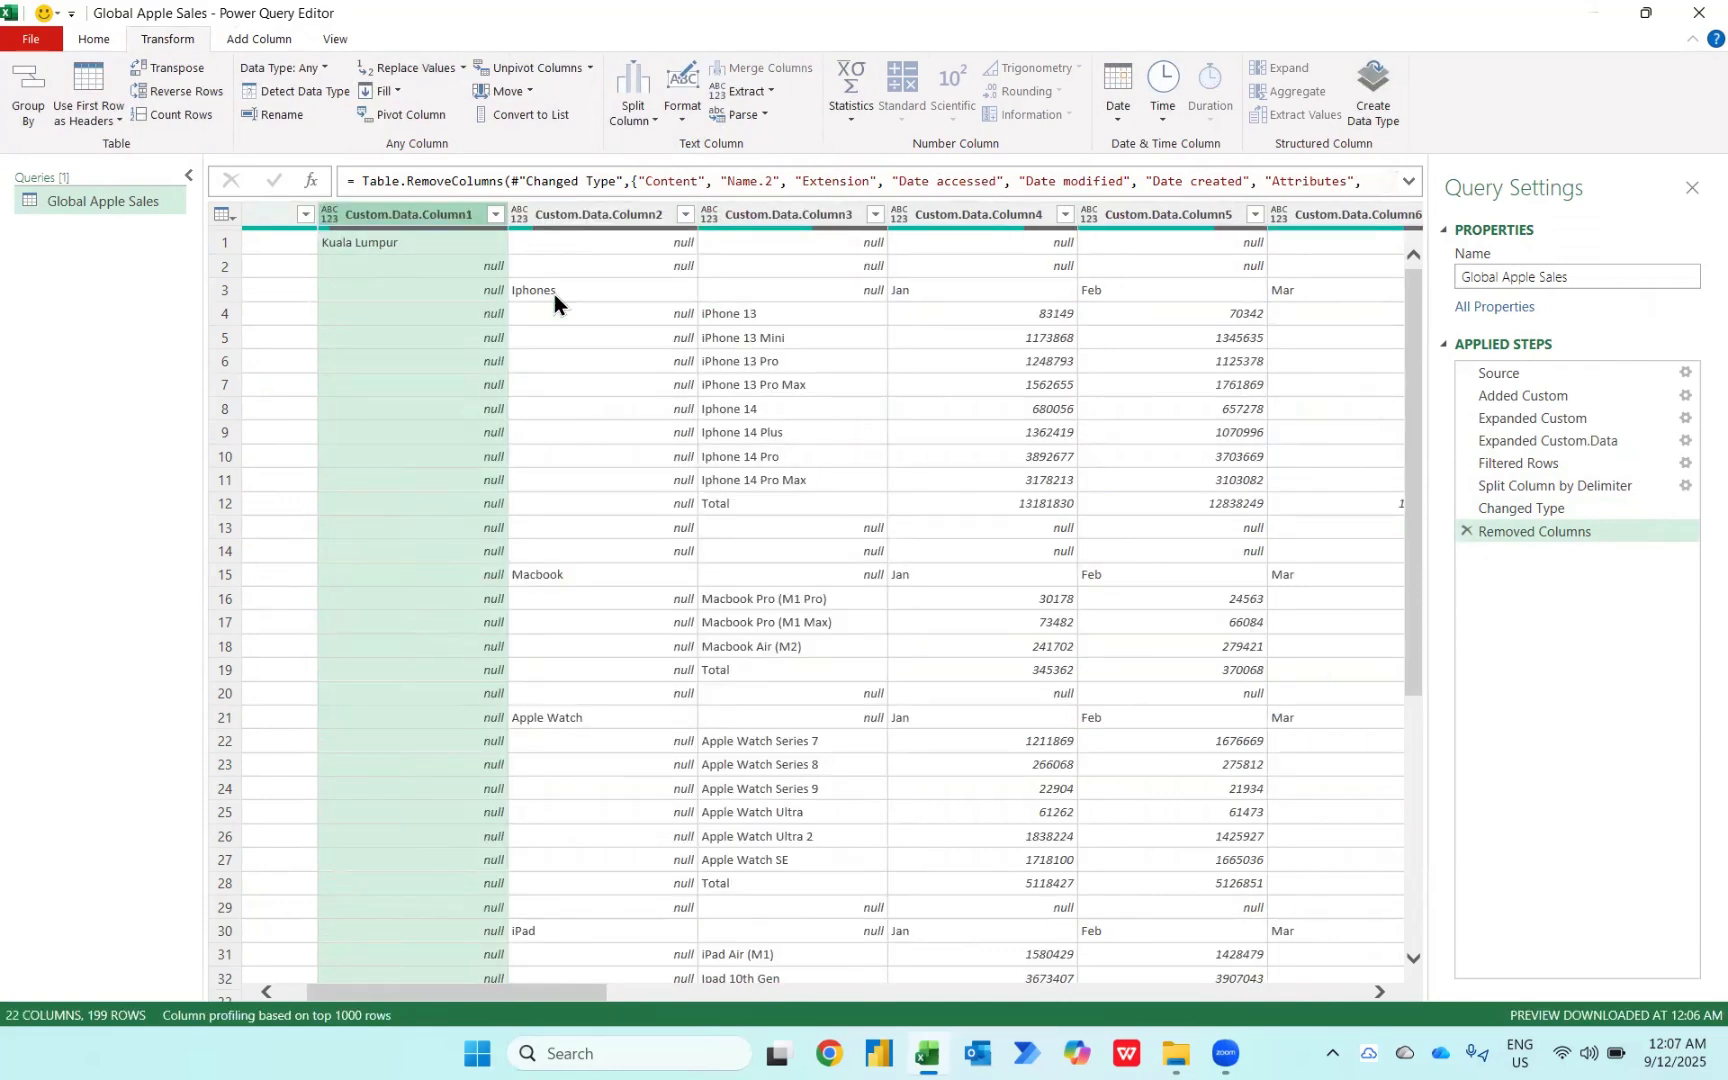
Step: Remove the columns from Custom.Data.Column16 through Custom.Hidden
{"action": "scroll", "coordinate": [850, 335], "scroll_direction": "right", "scroll_amount": 8}
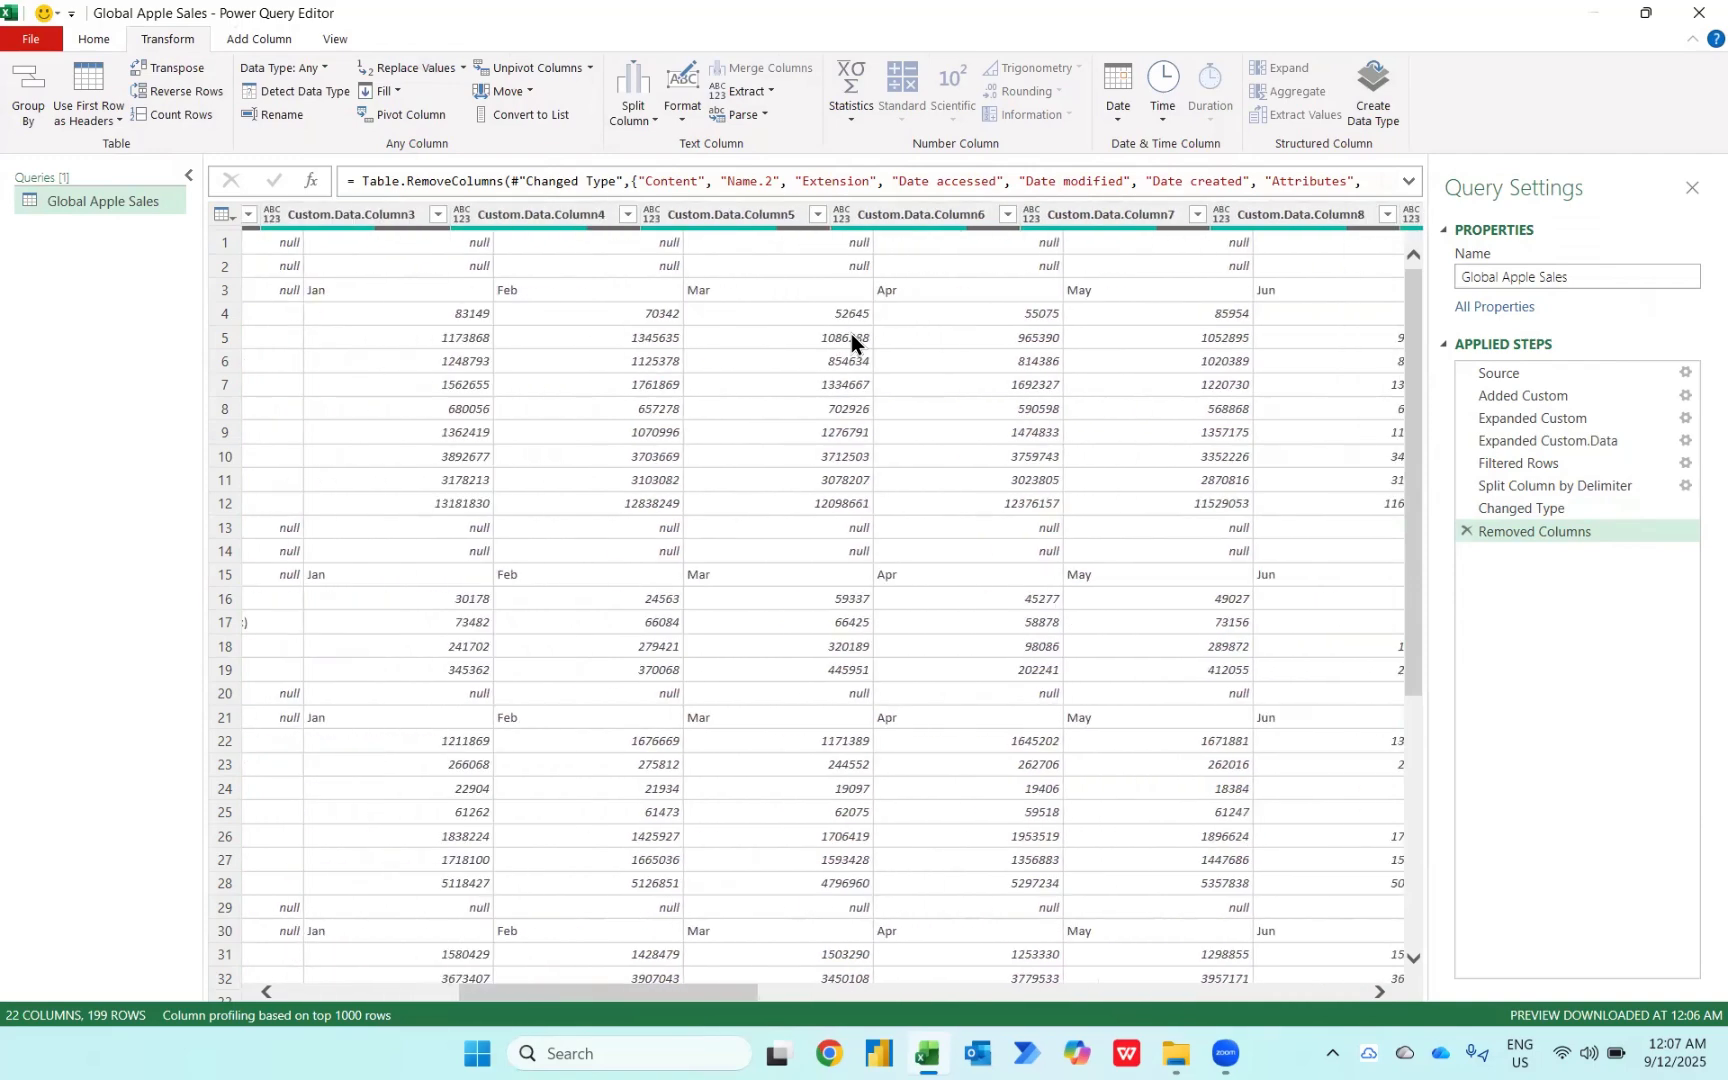
{"action": "scroll", "coordinate": [850, 338], "scroll_direction": "right", "scroll_amount": 2}
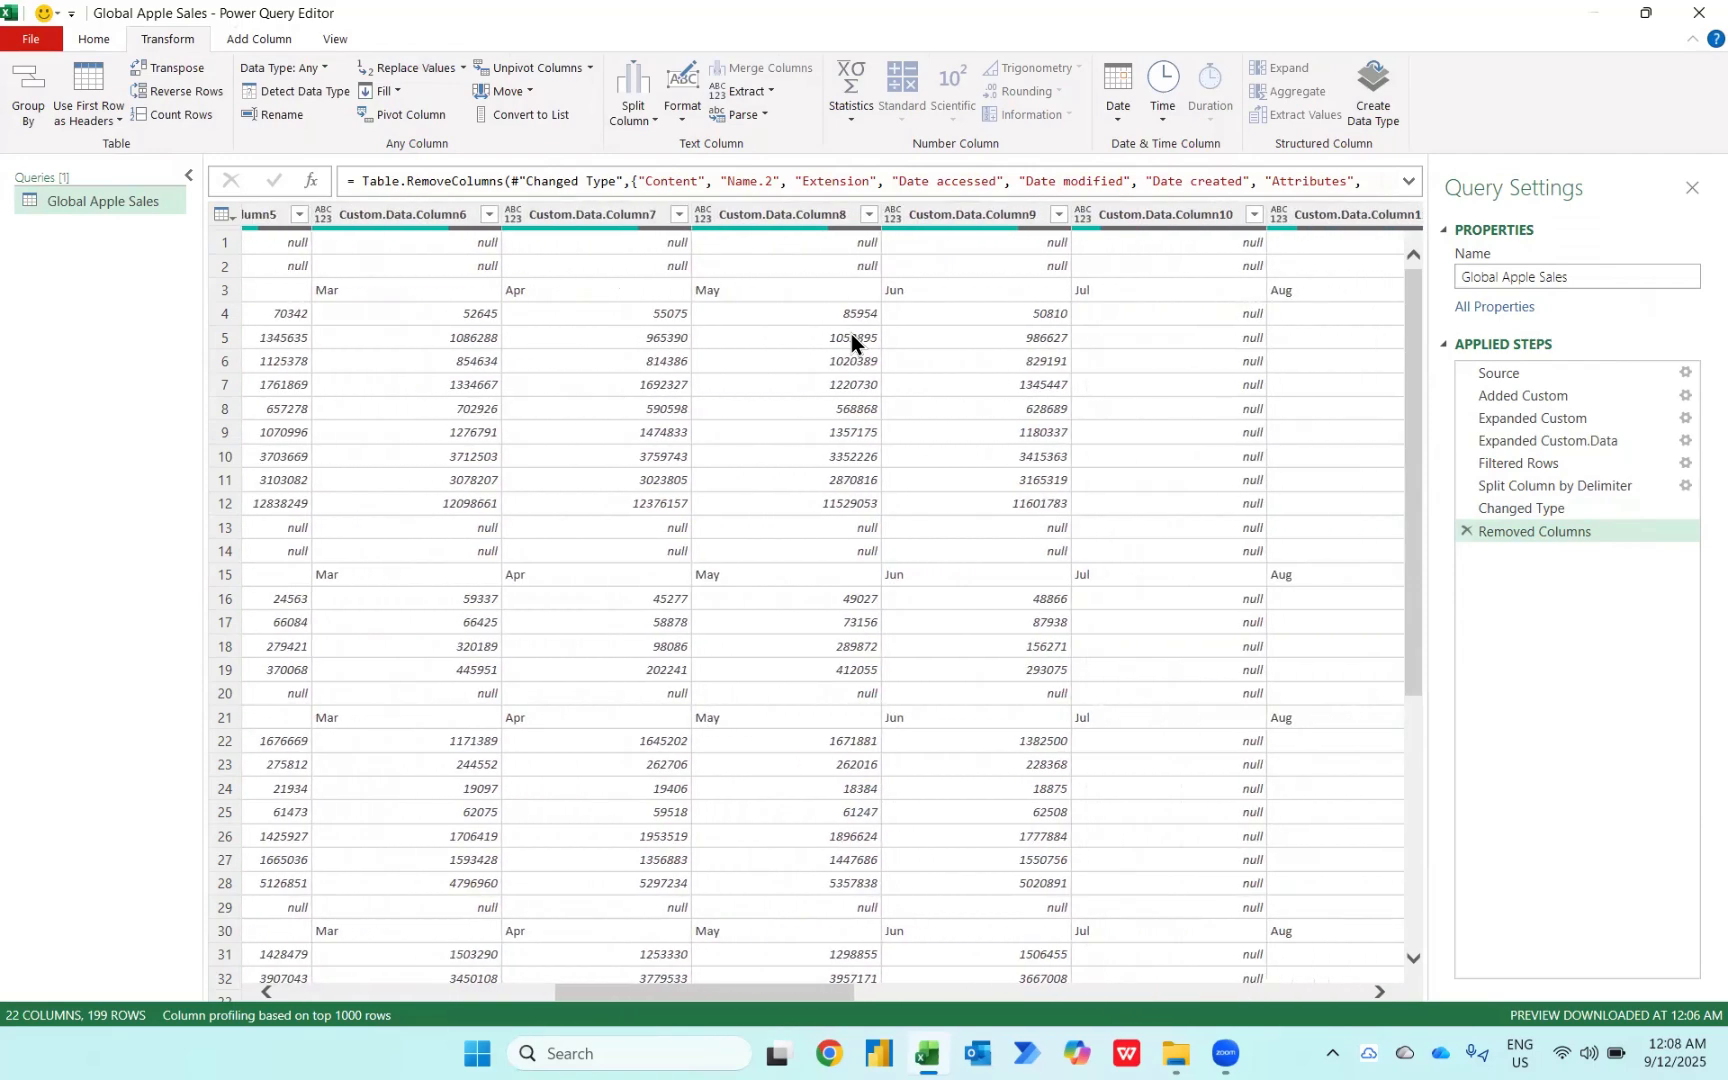
{"action": "key", "text": "ctrl+g"}
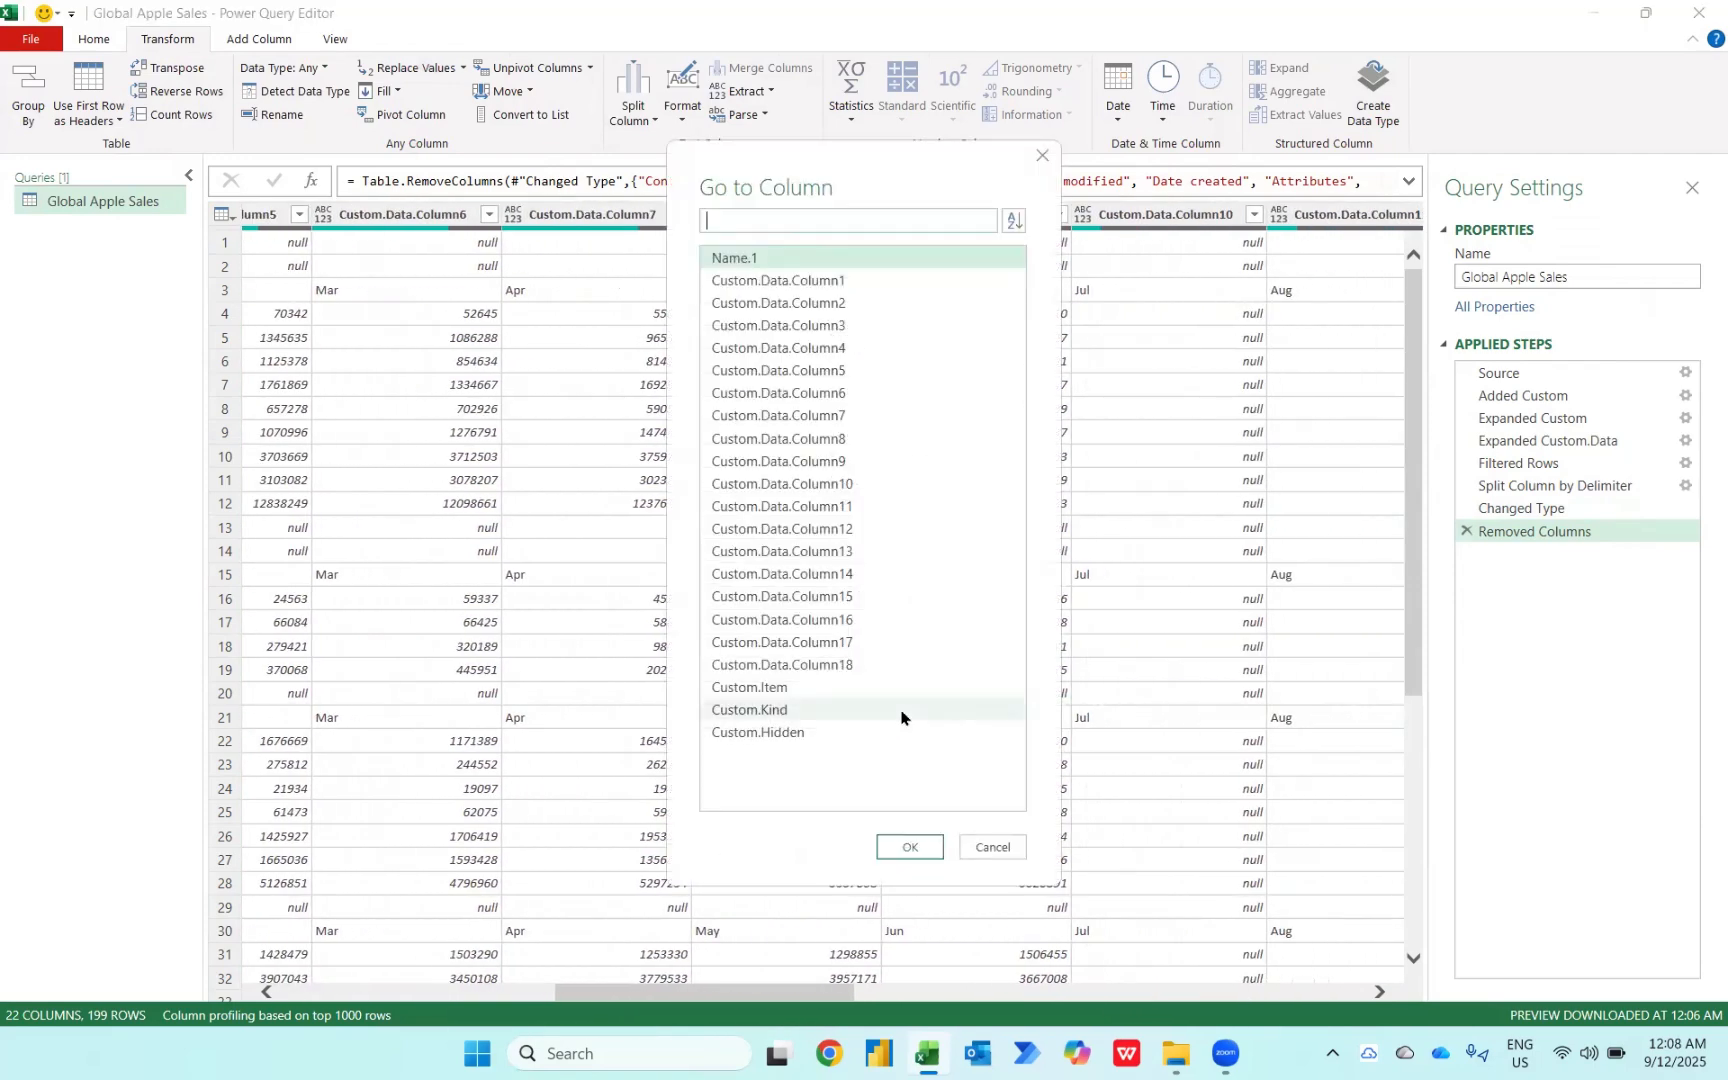
{"action": "key", "text": "Return"}
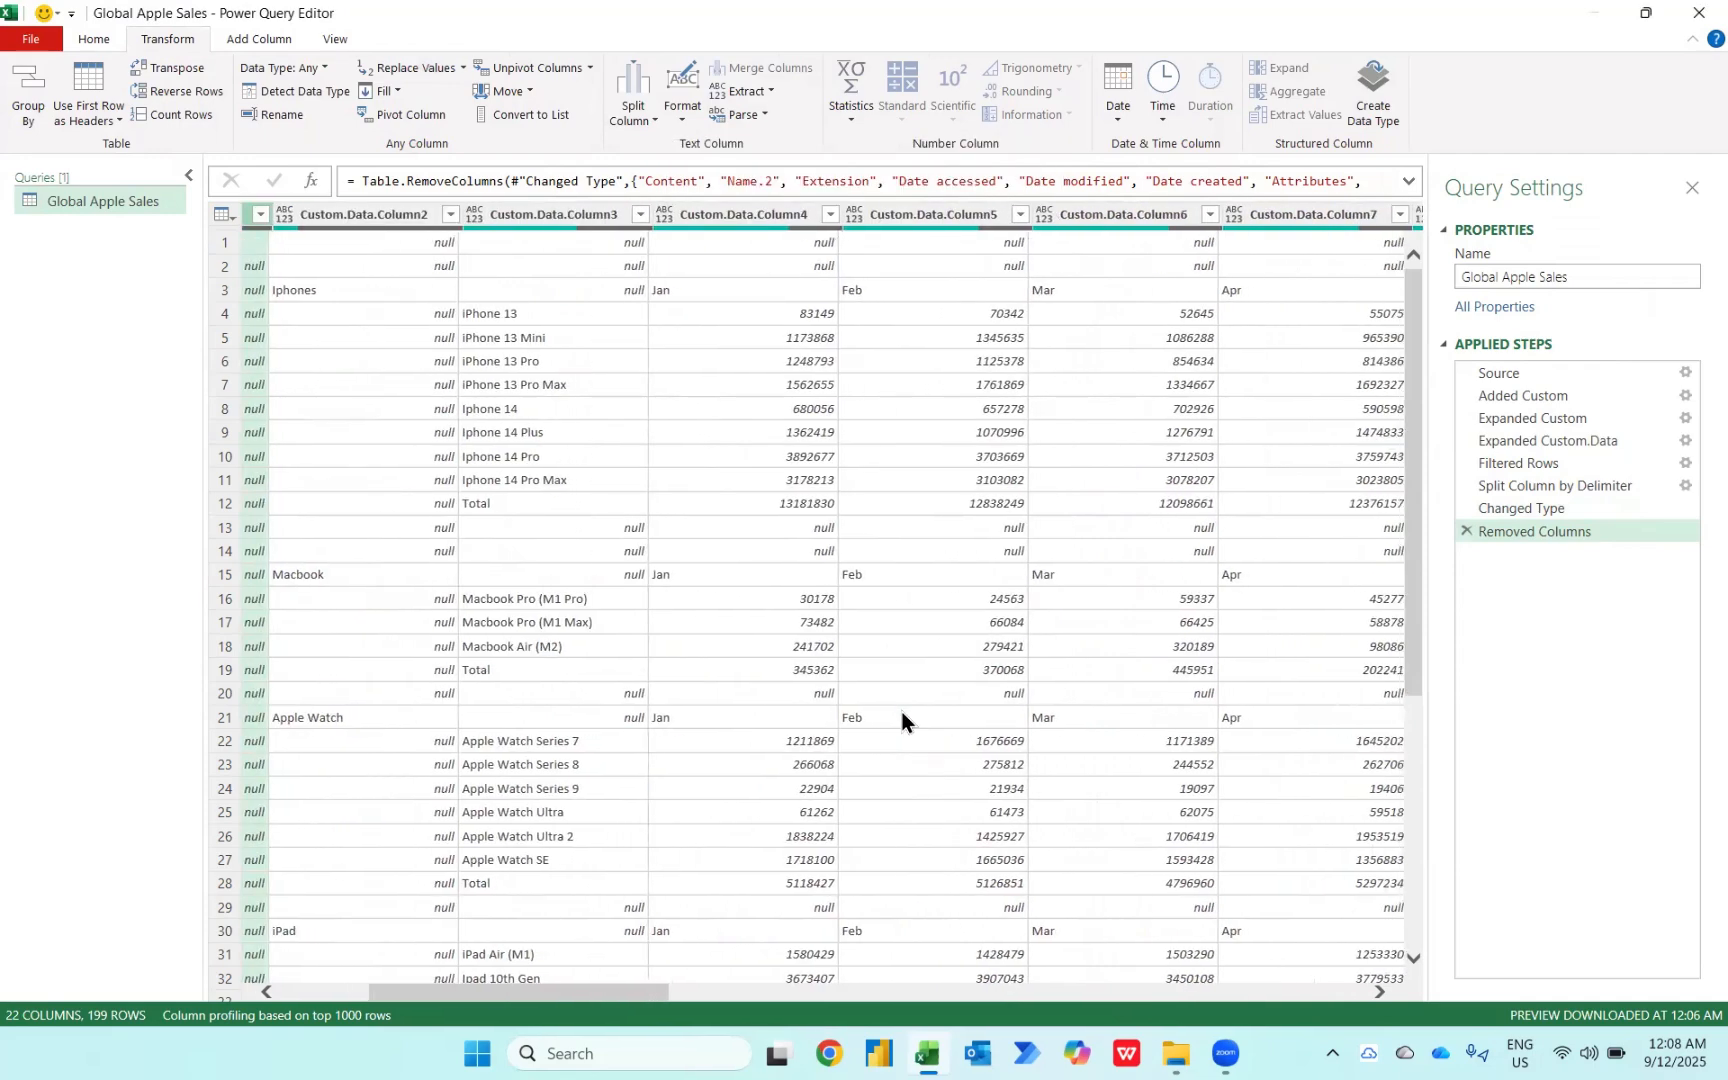
{"action": "scroll", "coordinate": [902, 712], "scroll_direction": "right", "scroll_amount": 8}
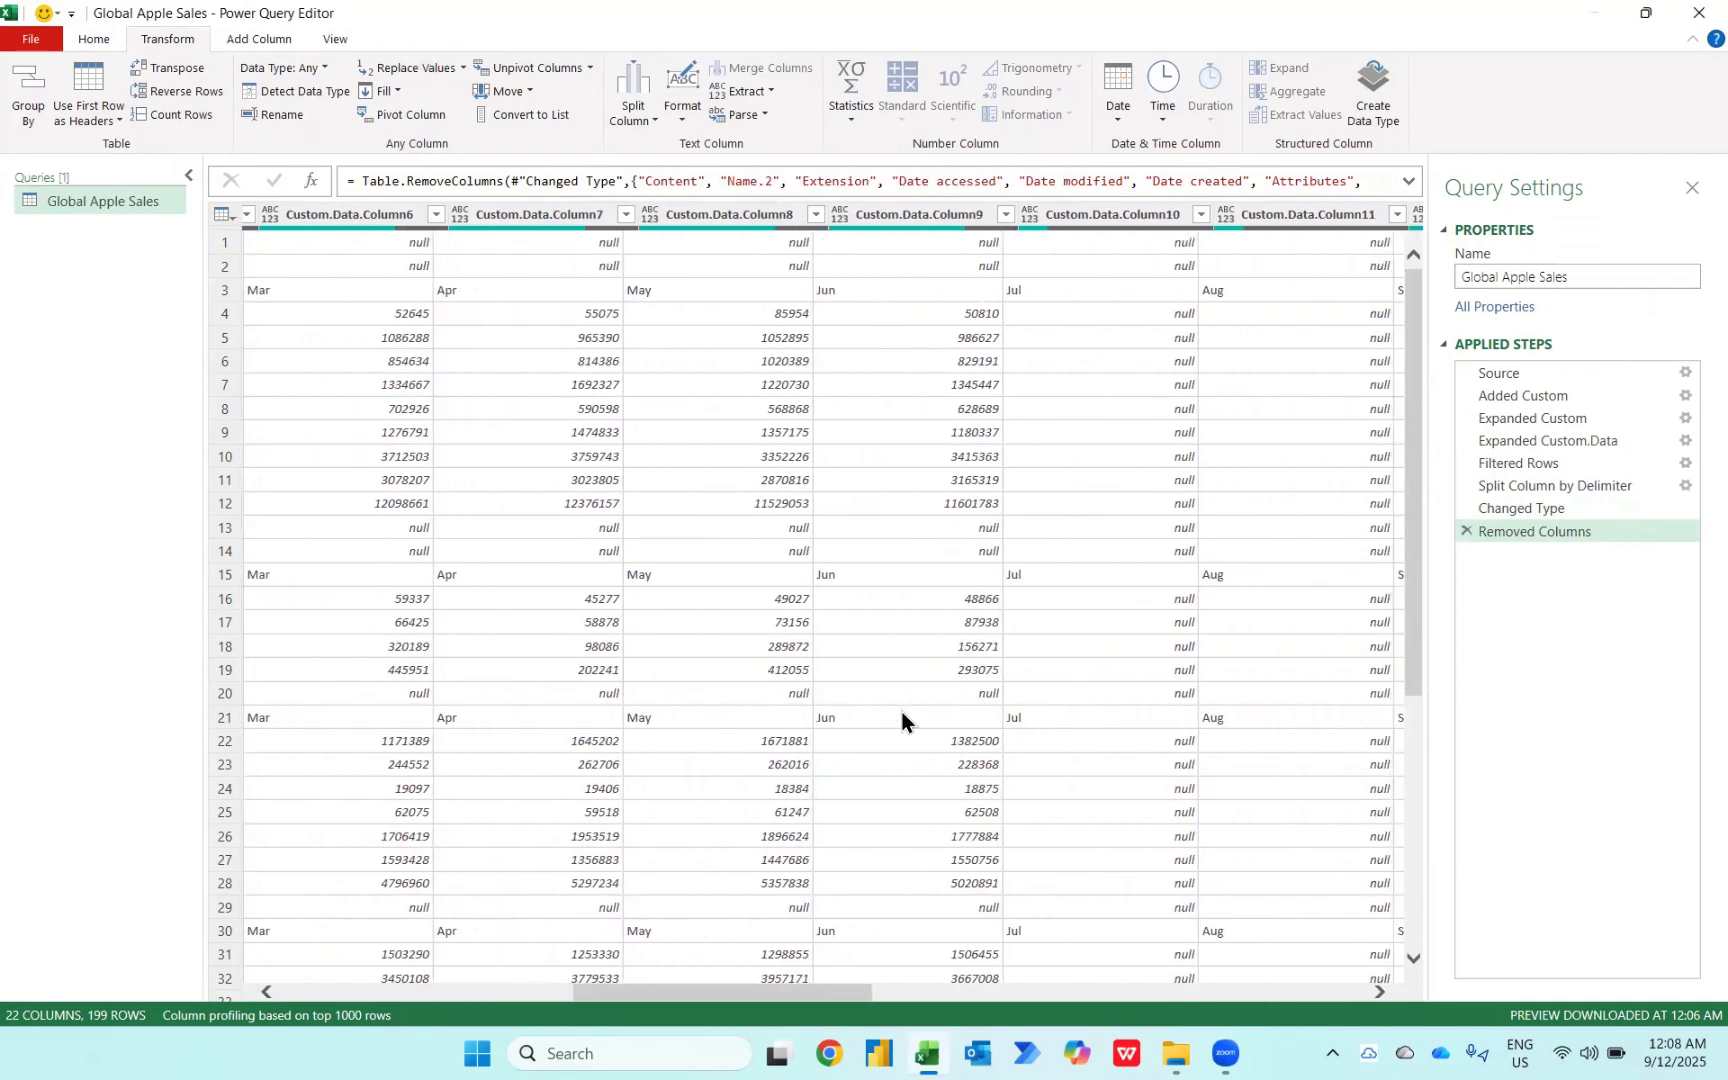
{"action": "scroll", "coordinate": [902, 711], "scroll_direction": "right", "scroll_amount": 10}
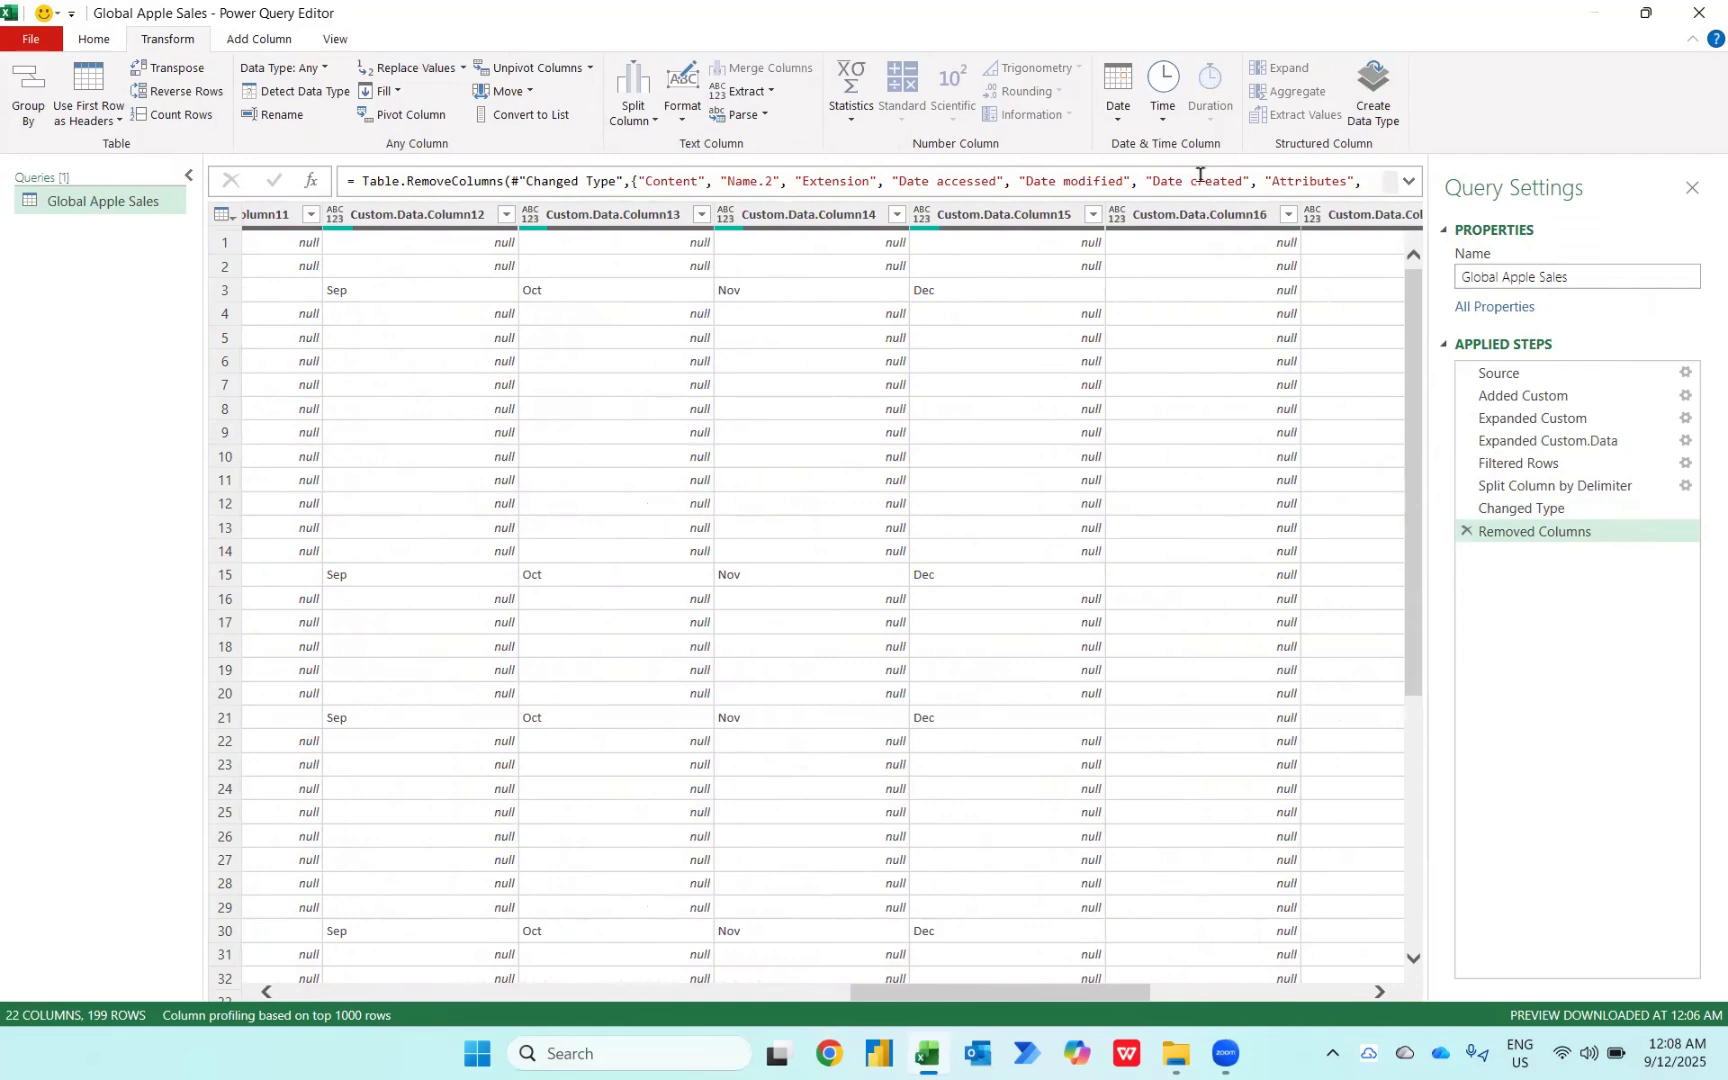
{"action": "left_click", "coordinate": [1190, 216]}
{"action": "scroll", "coordinate": [1333, 538], "scroll_direction": "right", "scroll_amount": 8}
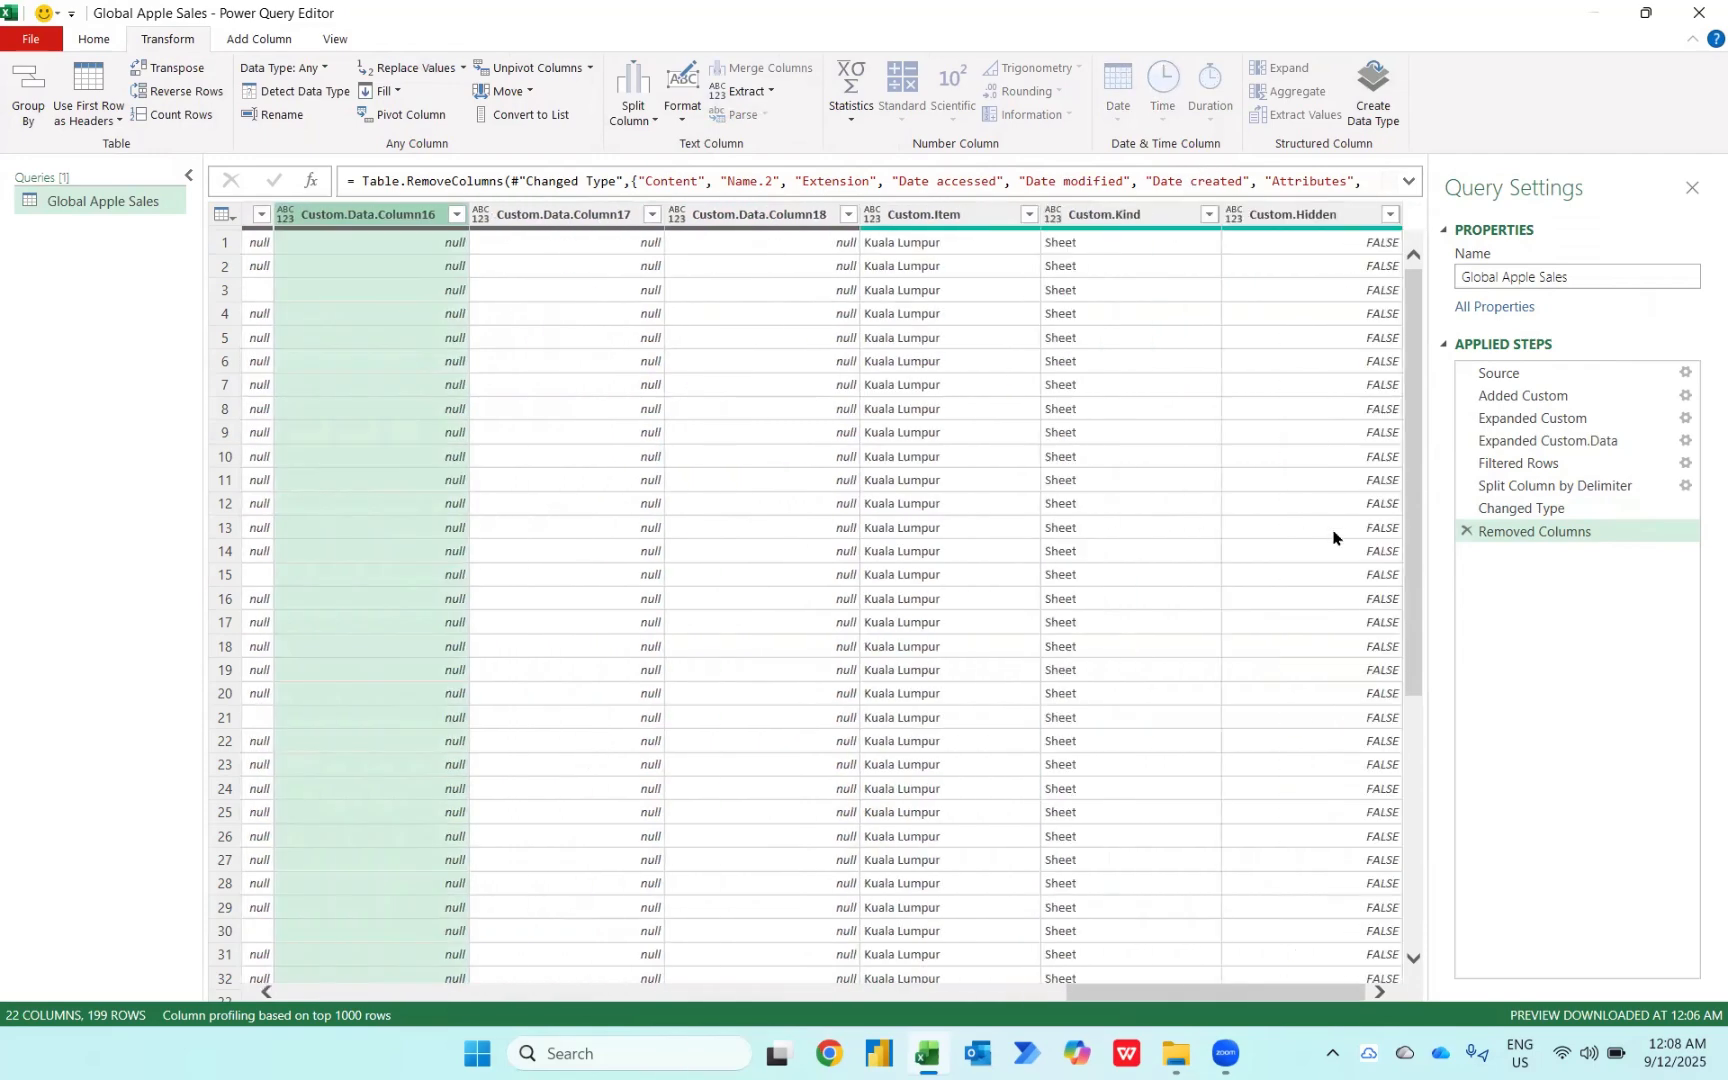
{"action": "left_click", "coordinate": [1290, 215], "text": "shift"}
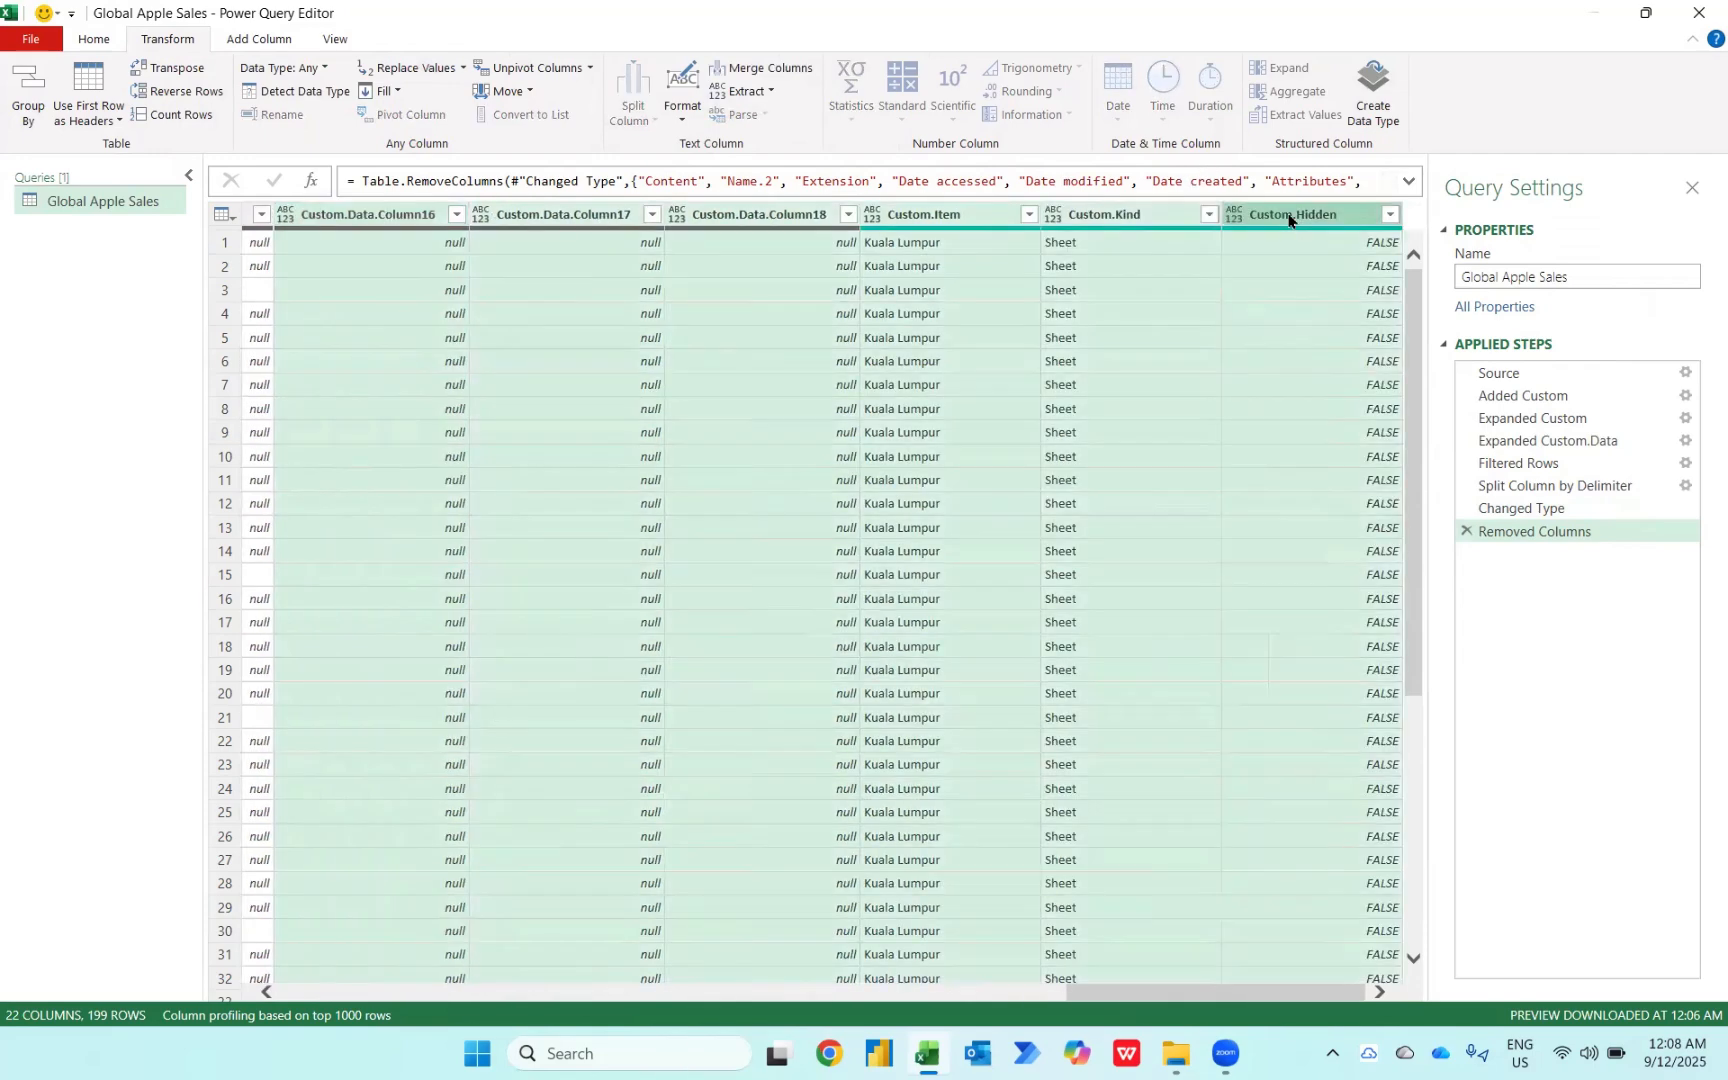
{"action": "key", "text": "Delete"}
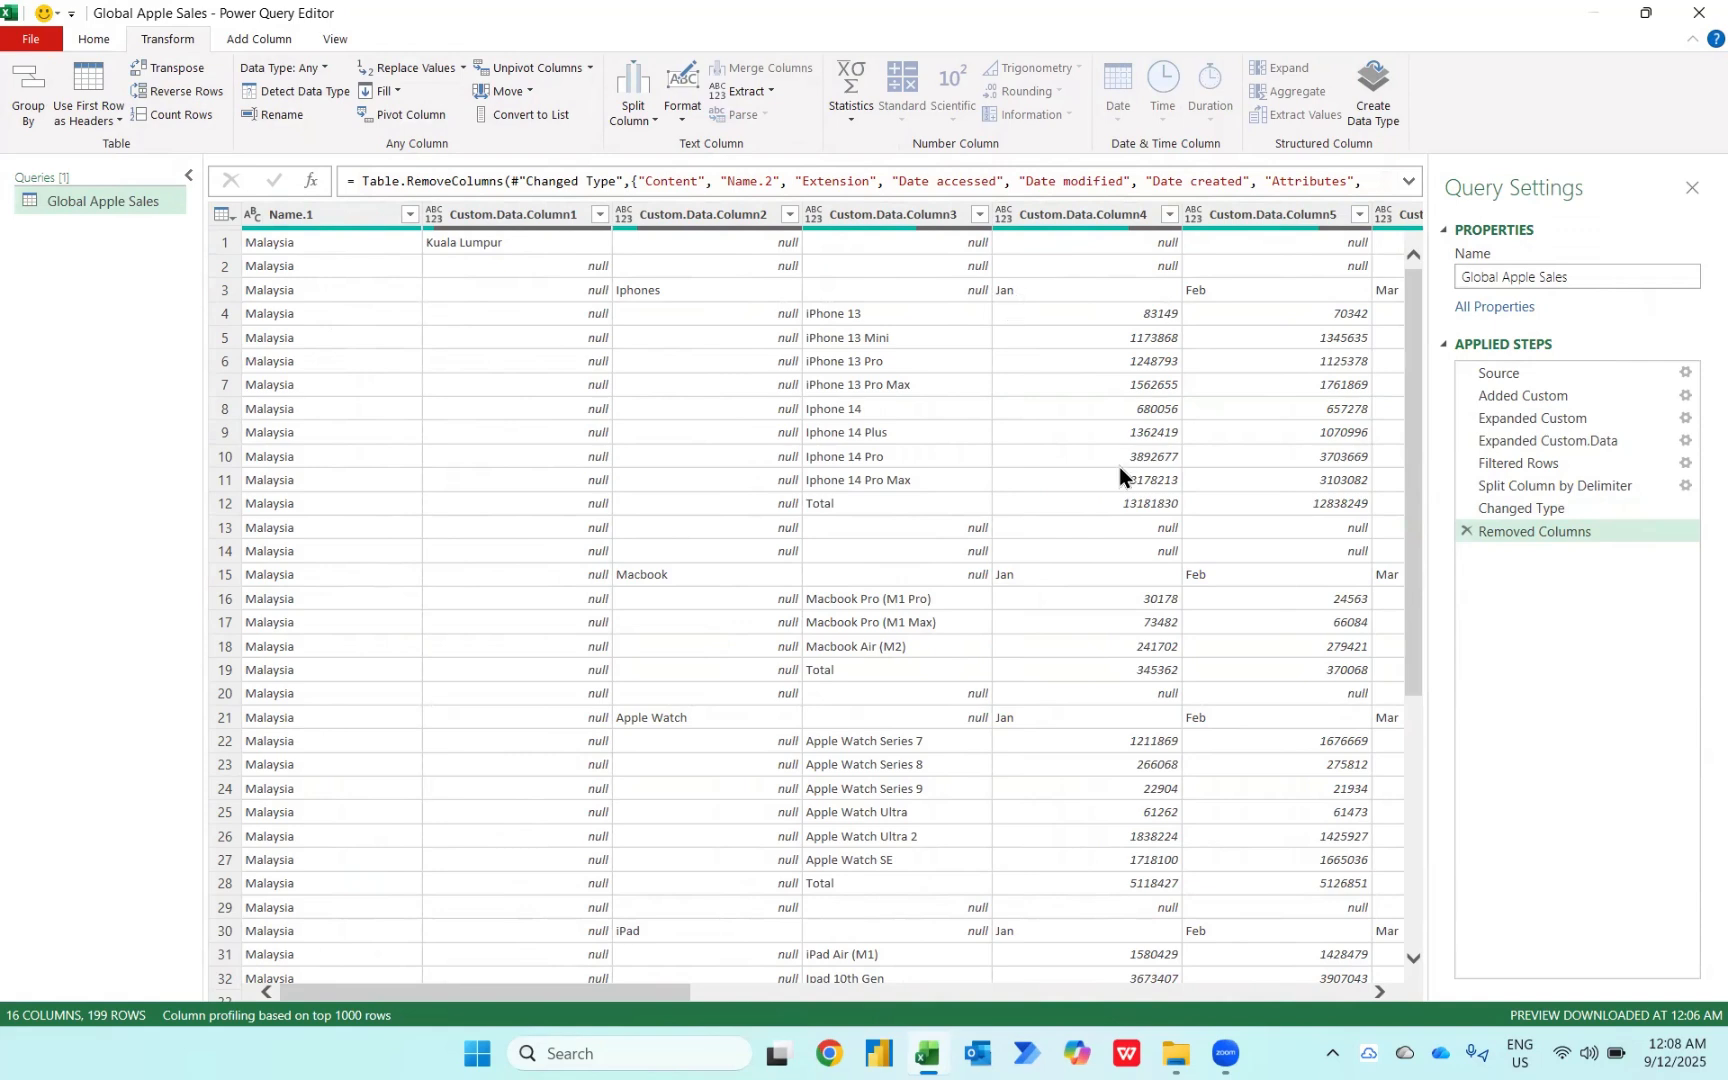
Step: Fill down the Custom.Data.Column1 and Custom.Data.Column2 columns
{"action": "left_click", "coordinate": [535, 205]}
{"action": "key", "text": "shift+Right"}
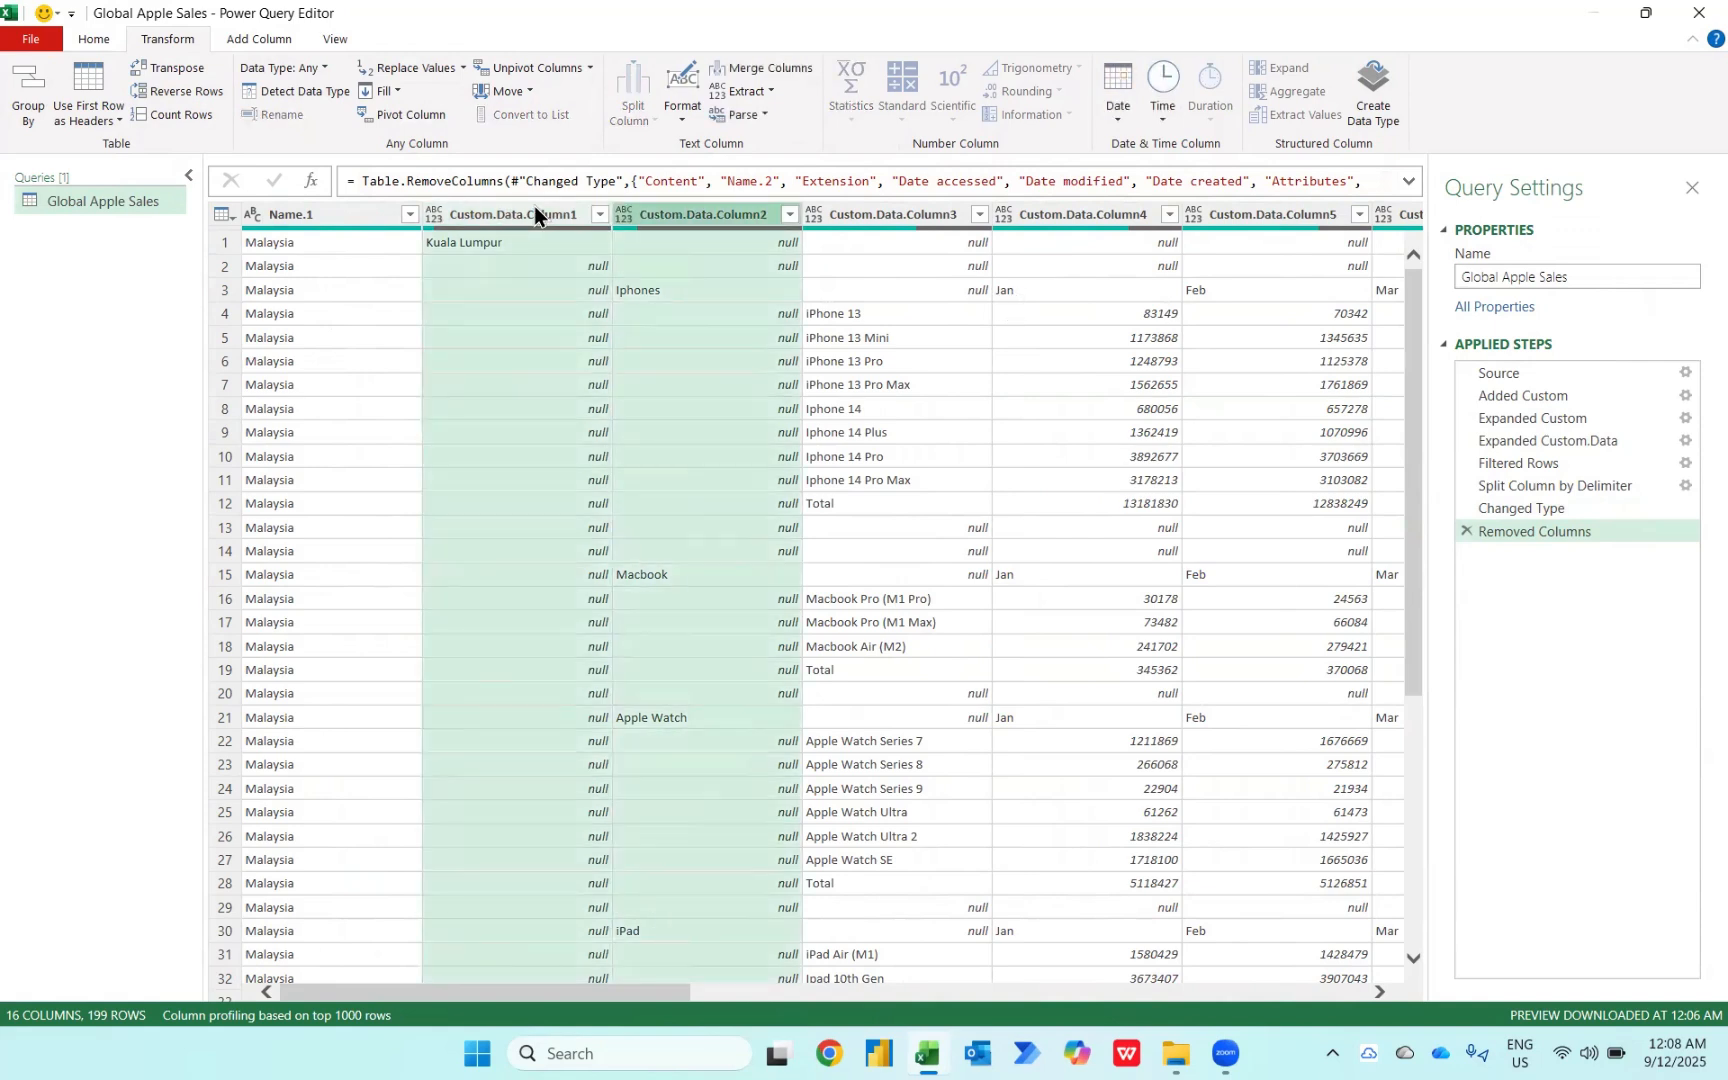
{"action": "right_click", "coordinate": [516, 209]}
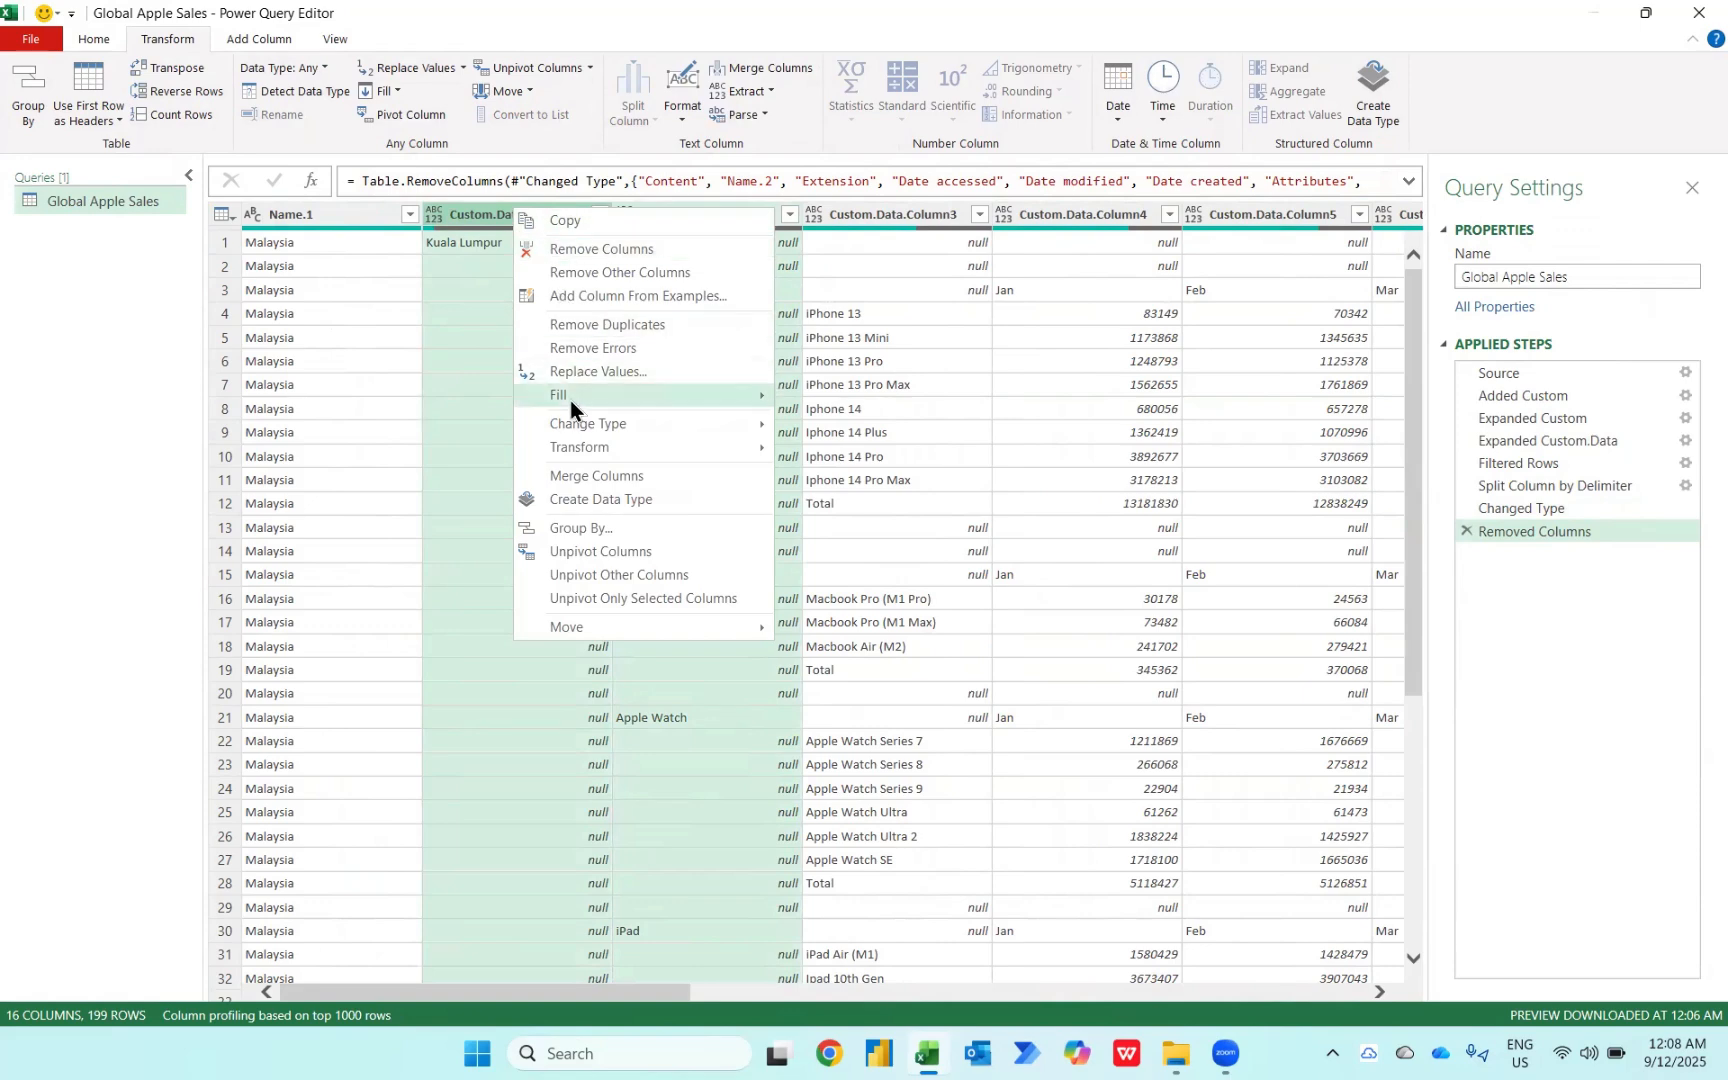
{"action": "mouse_move", "coordinate": [570, 402]}
{"action": "left_click", "coordinate": [834, 397]}
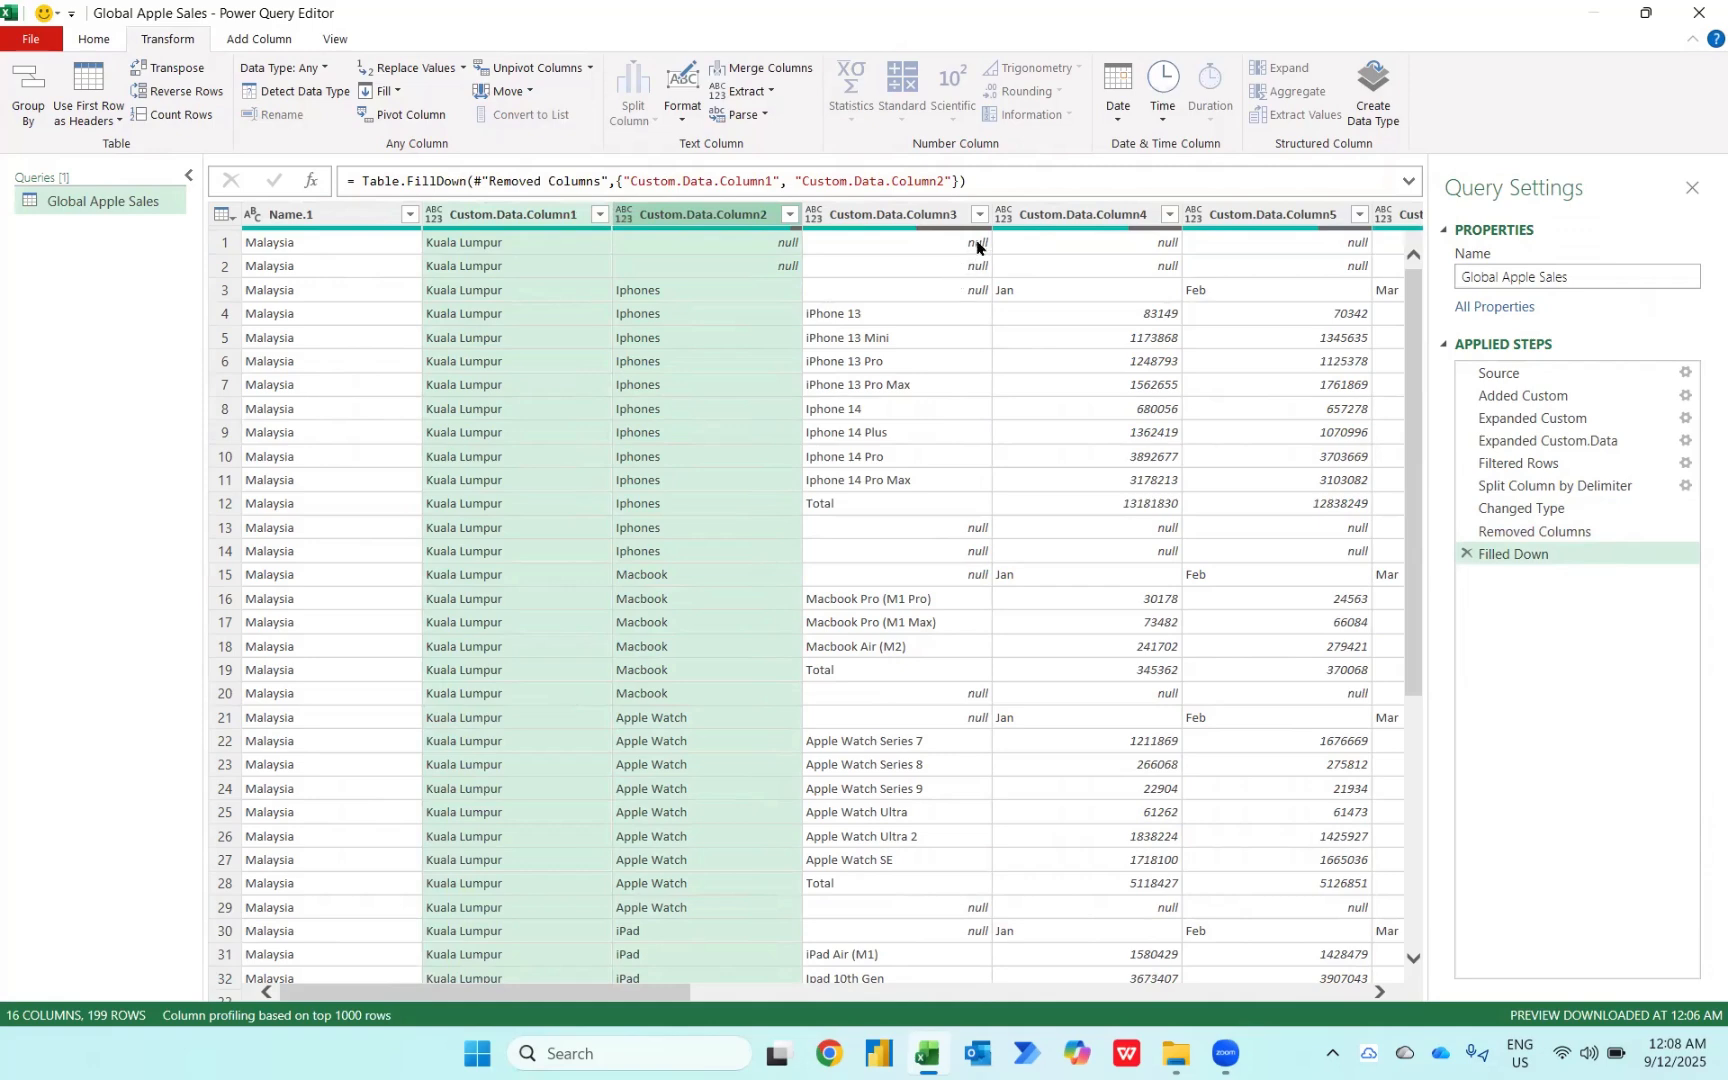
Step: Filter Custom.Data.Column3 to exclude null and Total rows
{"action": "scroll", "coordinate": [1035, 332], "scroll_direction": "right", "scroll_amount": 3}
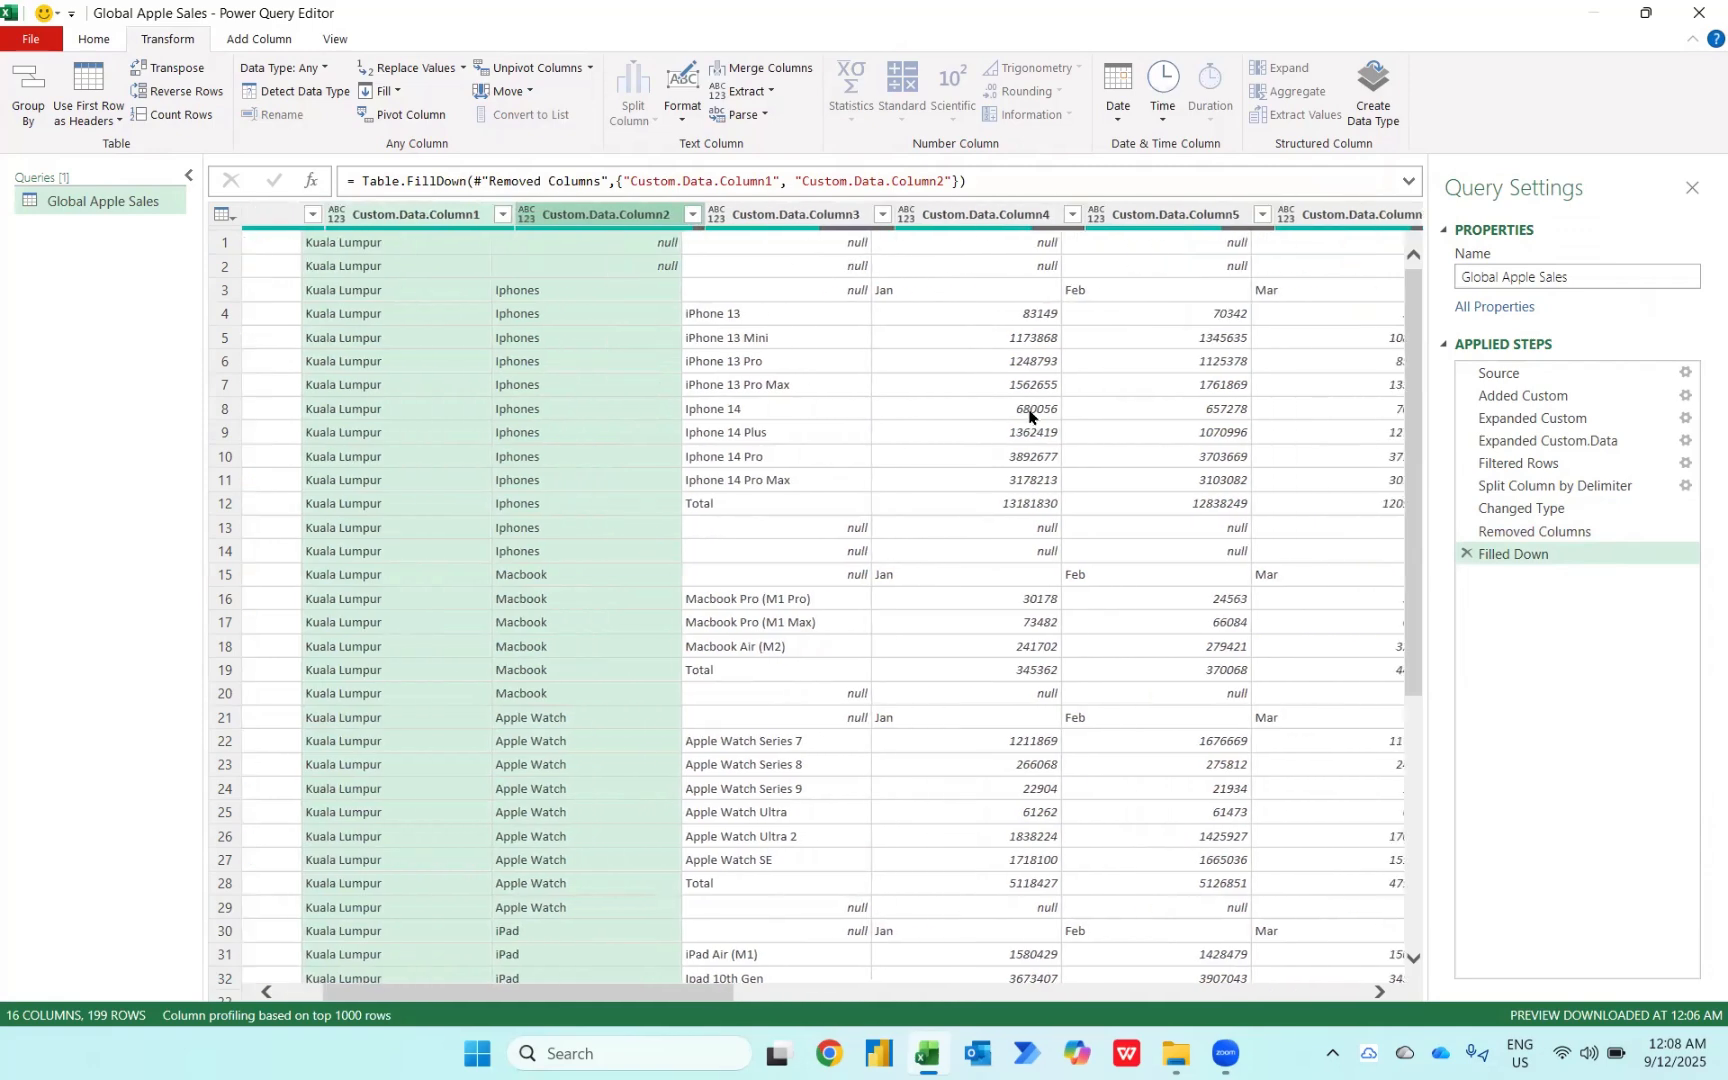
{"action": "left_click", "coordinate": [771, 286]}
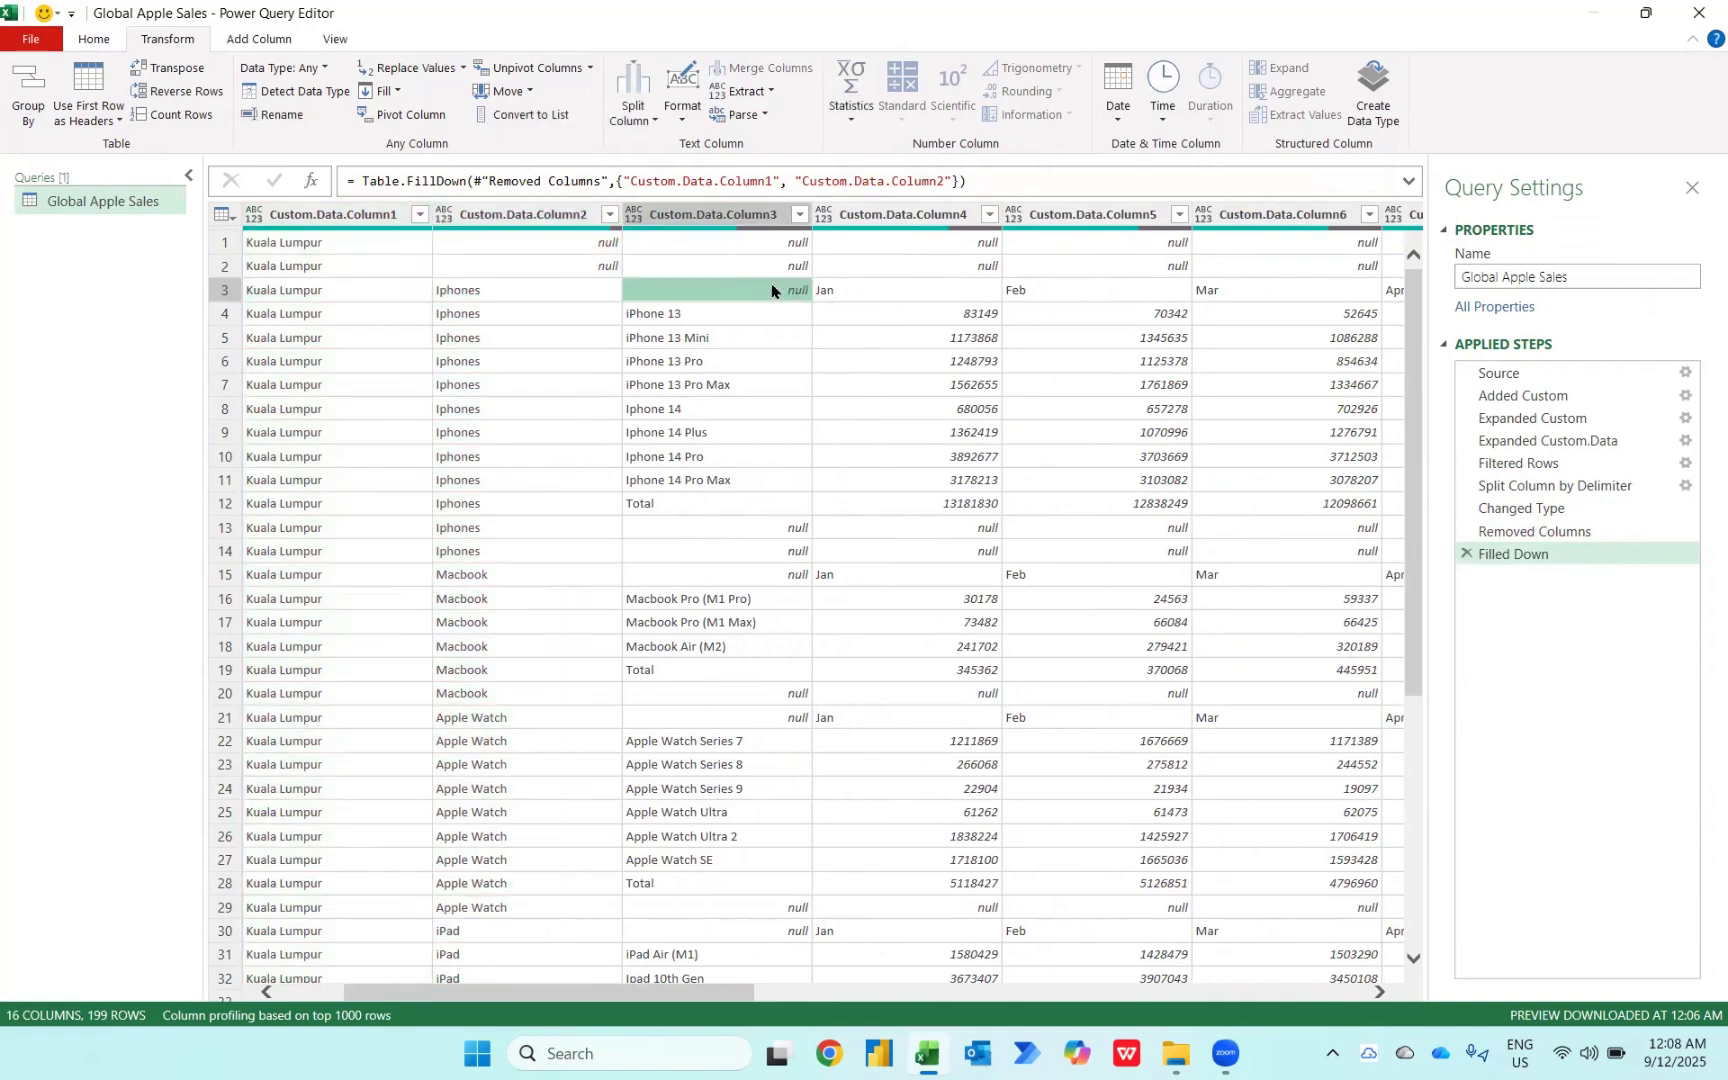
{"action": "left_click", "coordinate": [689, 510]}
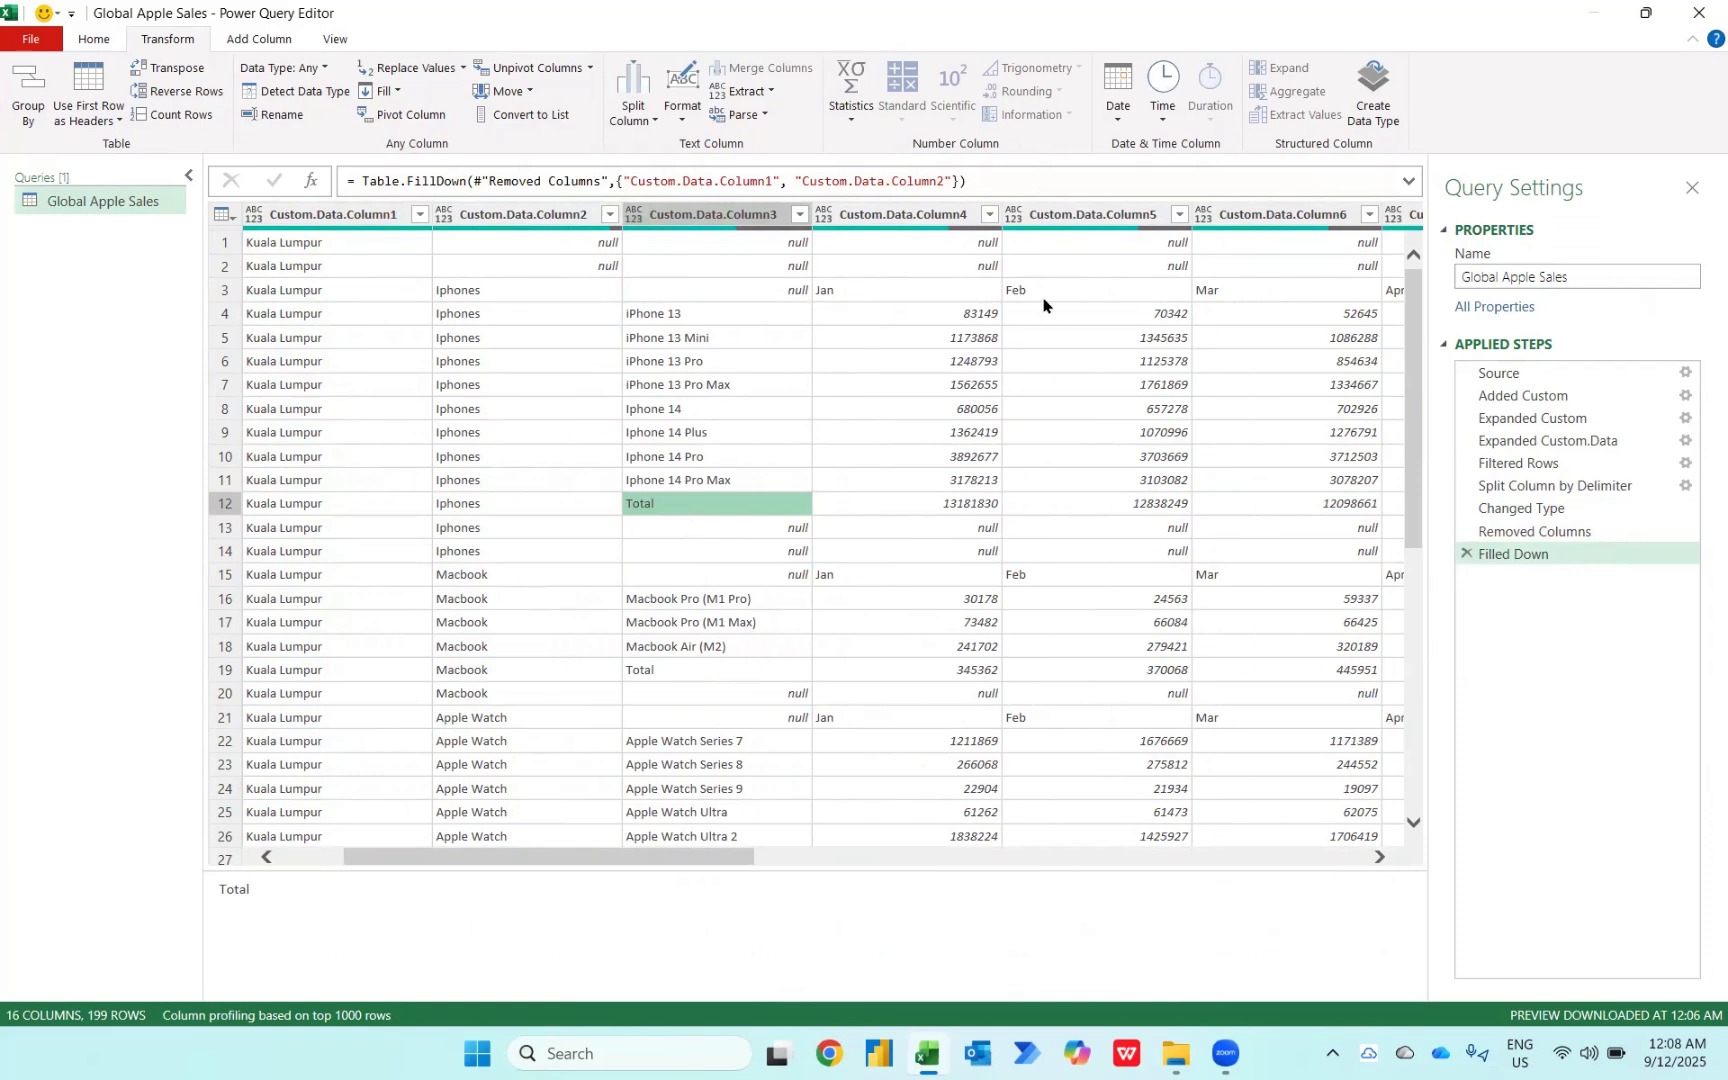
{"action": "scroll", "coordinate": [1043, 305], "scroll_direction": "left", "scroll_amount": 2}
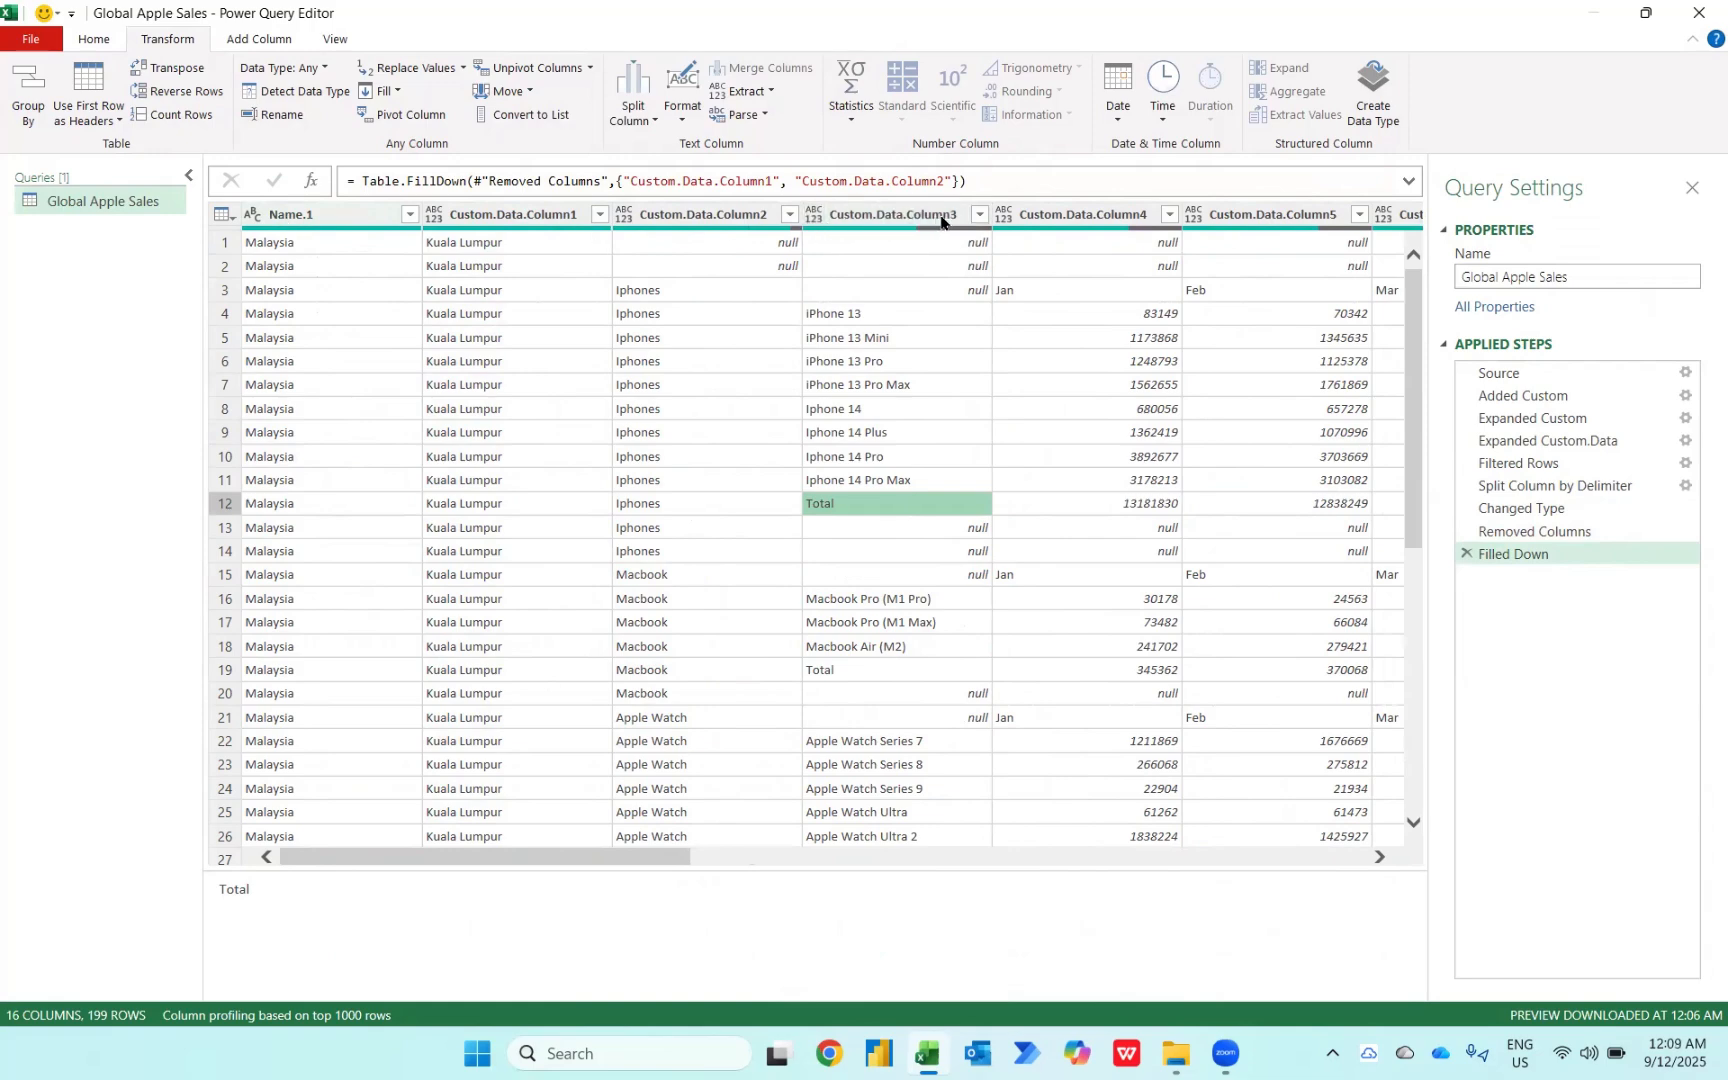
{"action": "left_click", "coordinate": [978, 215]}
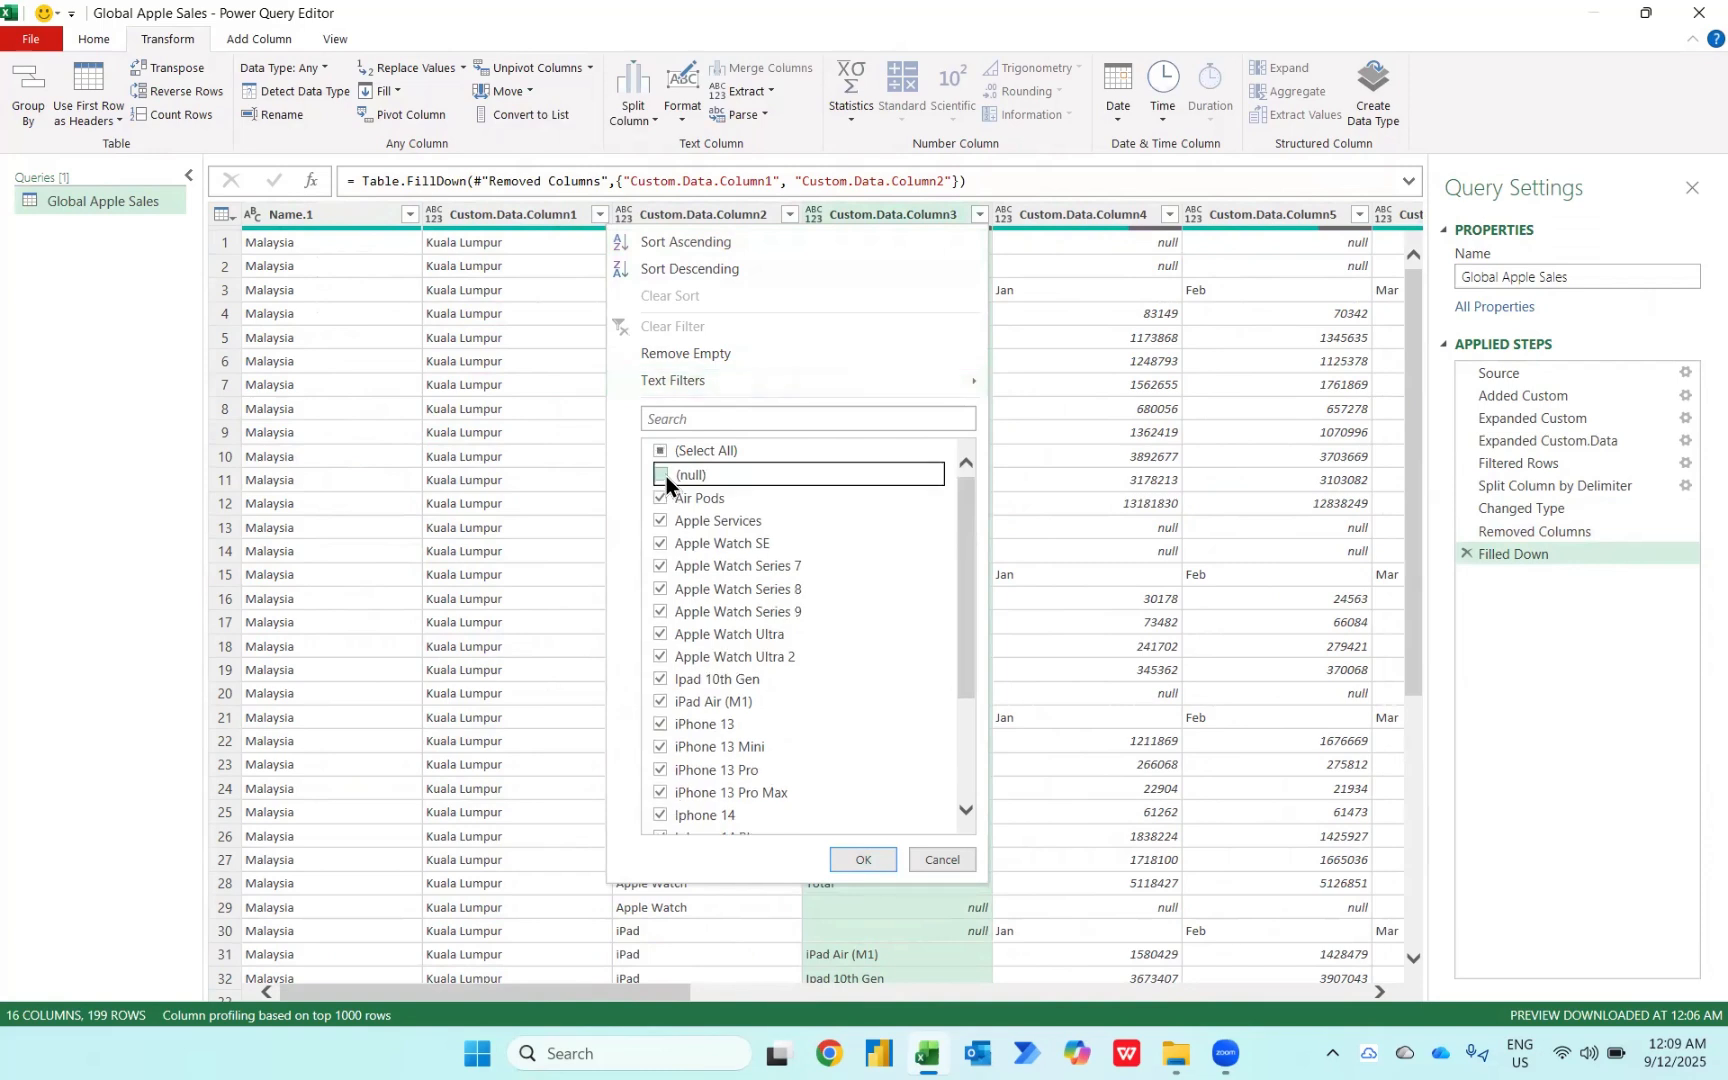
{"action": "scroll", "coordinate": [745, 690], "scroll_direction": "down", "scroll_amount": 3}
{"action": "left_click", "coordinate": [670, 828]}
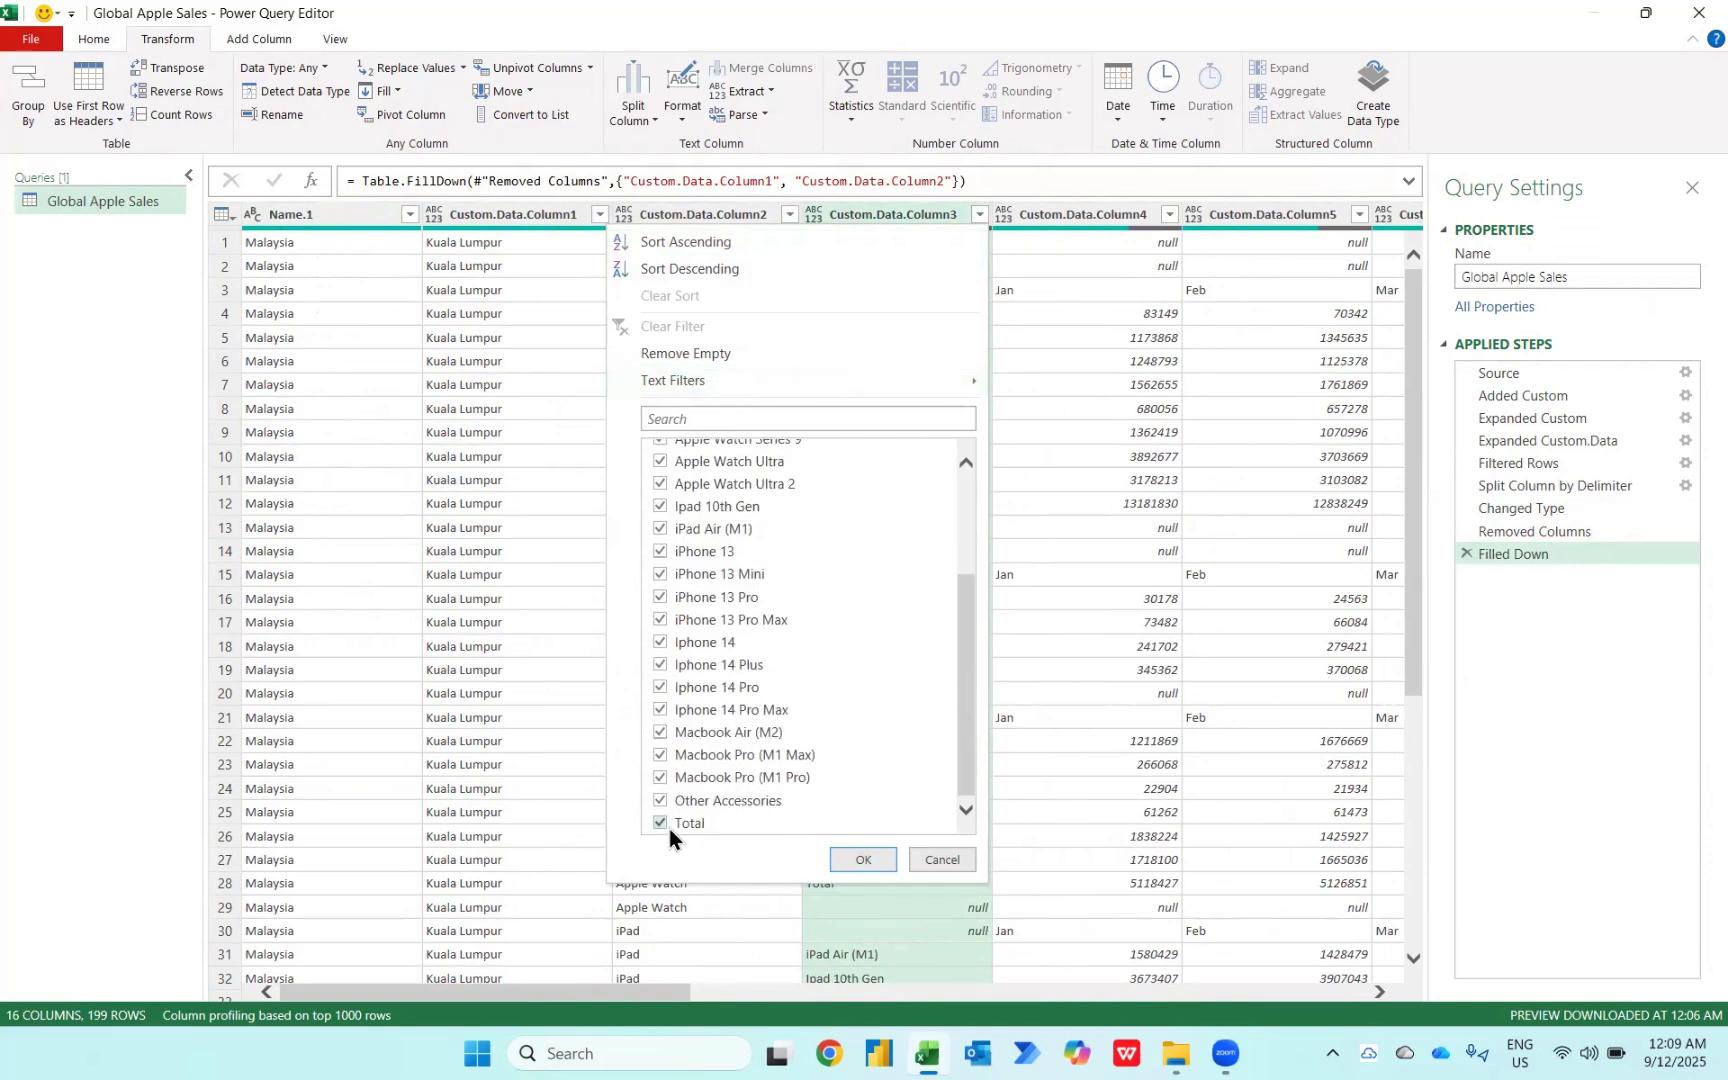
{"action": "left_click", "coordinate": [863, 860]}
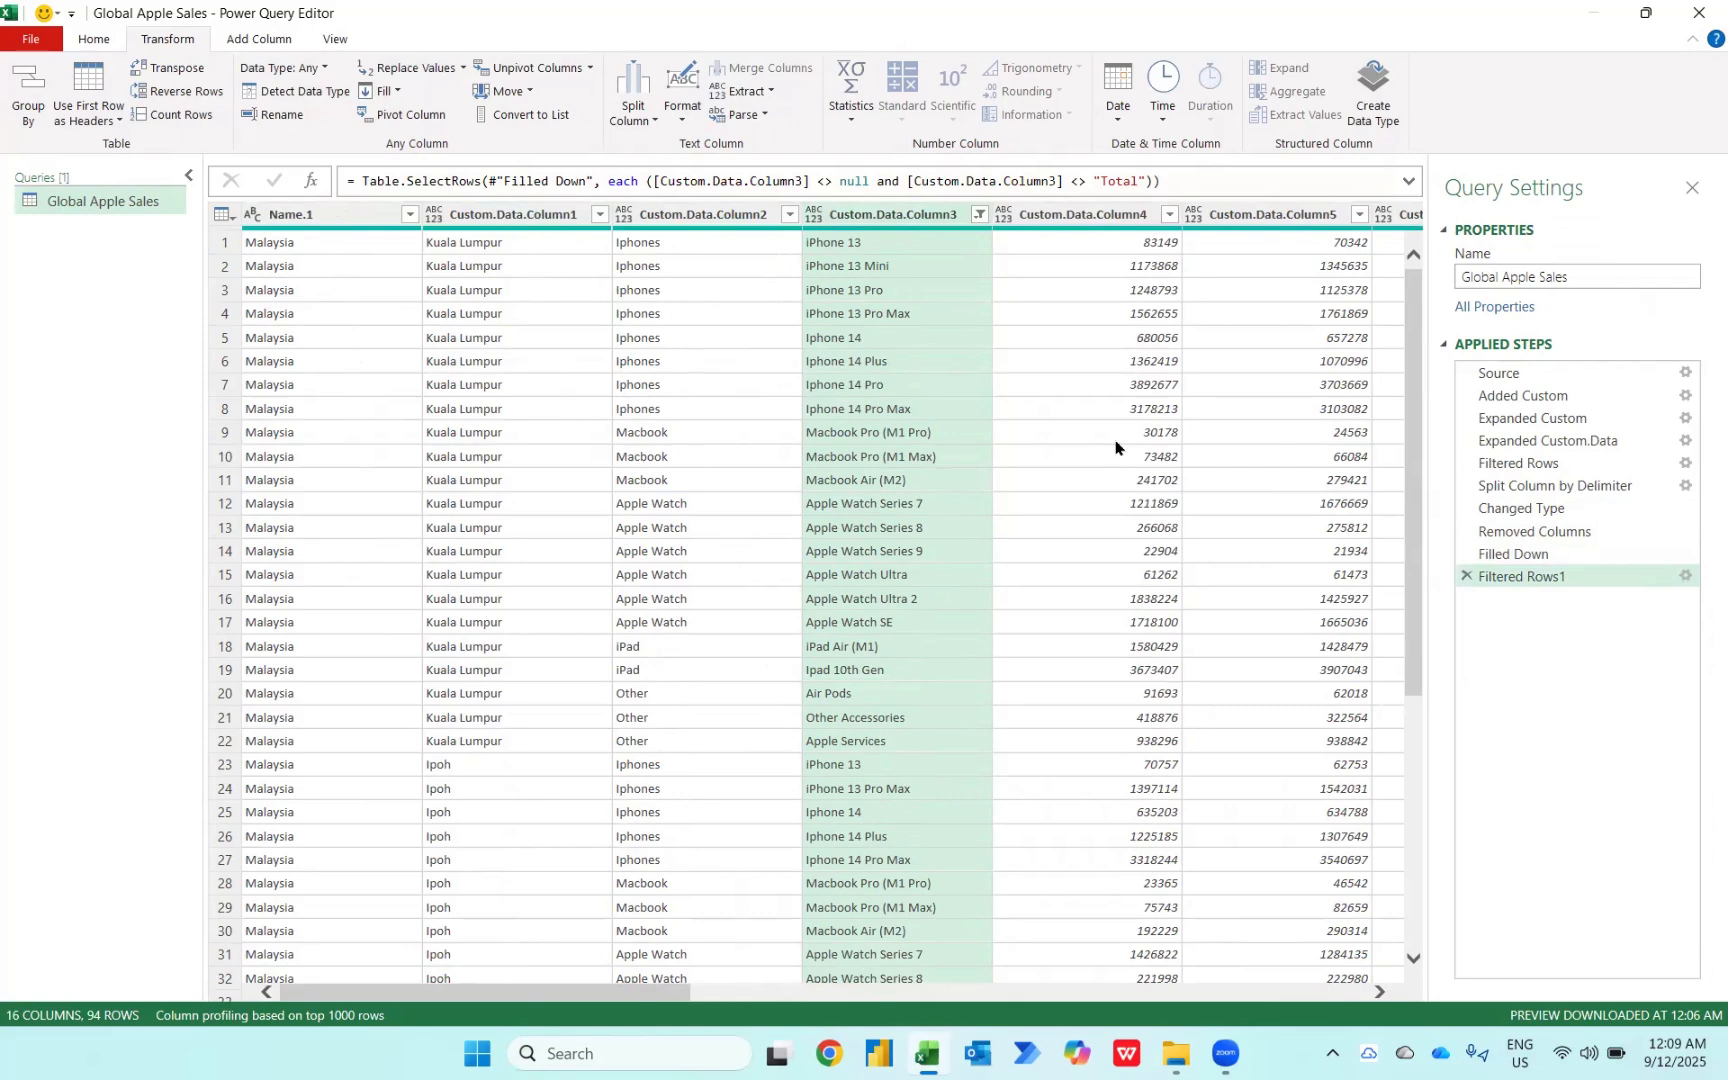
Step: Rename the Custom.Data.Column4 column as Jan
{"action": "scroll", "coordinate": [1116, 447], "scroll_direction": "right", "scroll_amount": 8}
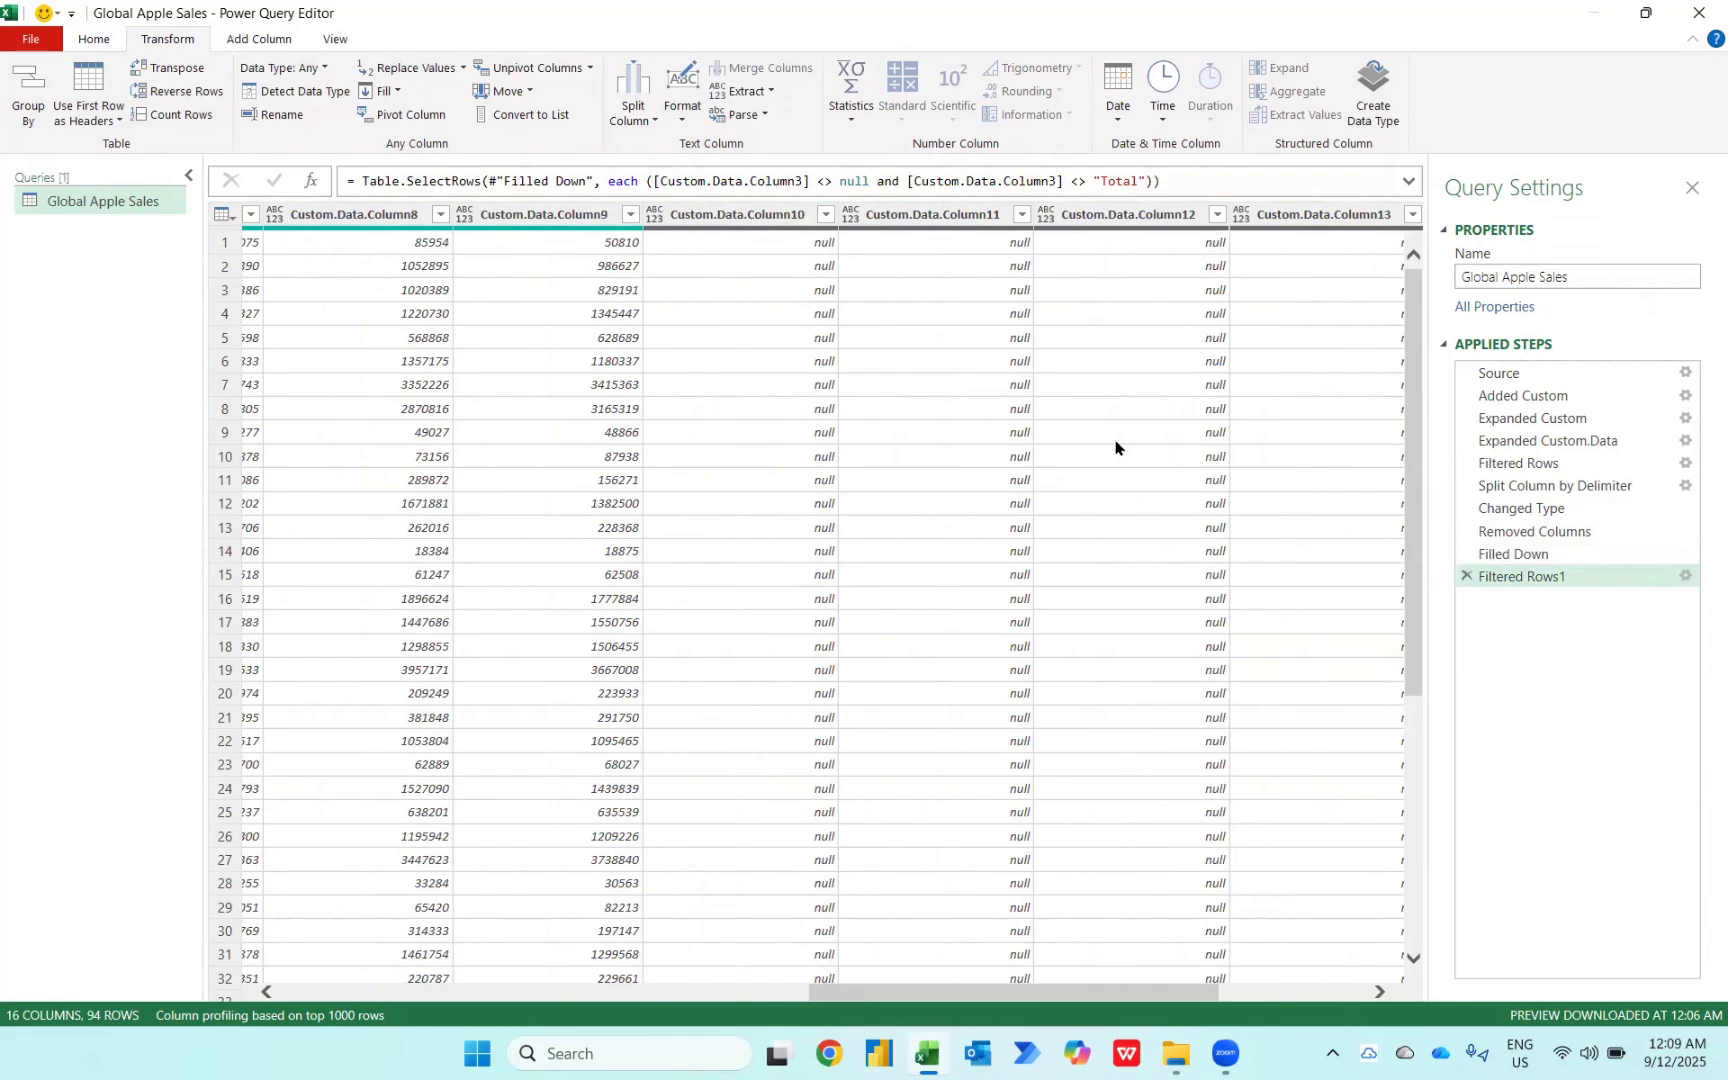
{"action": "scroll", "coordinate": [1116, 447], "scroll_direction": "left", "scroll_amount": 8}
{"action": "scroll", "coordinate": [1116, 447], "scroll_direction": "left", "scroll_amount": 3}
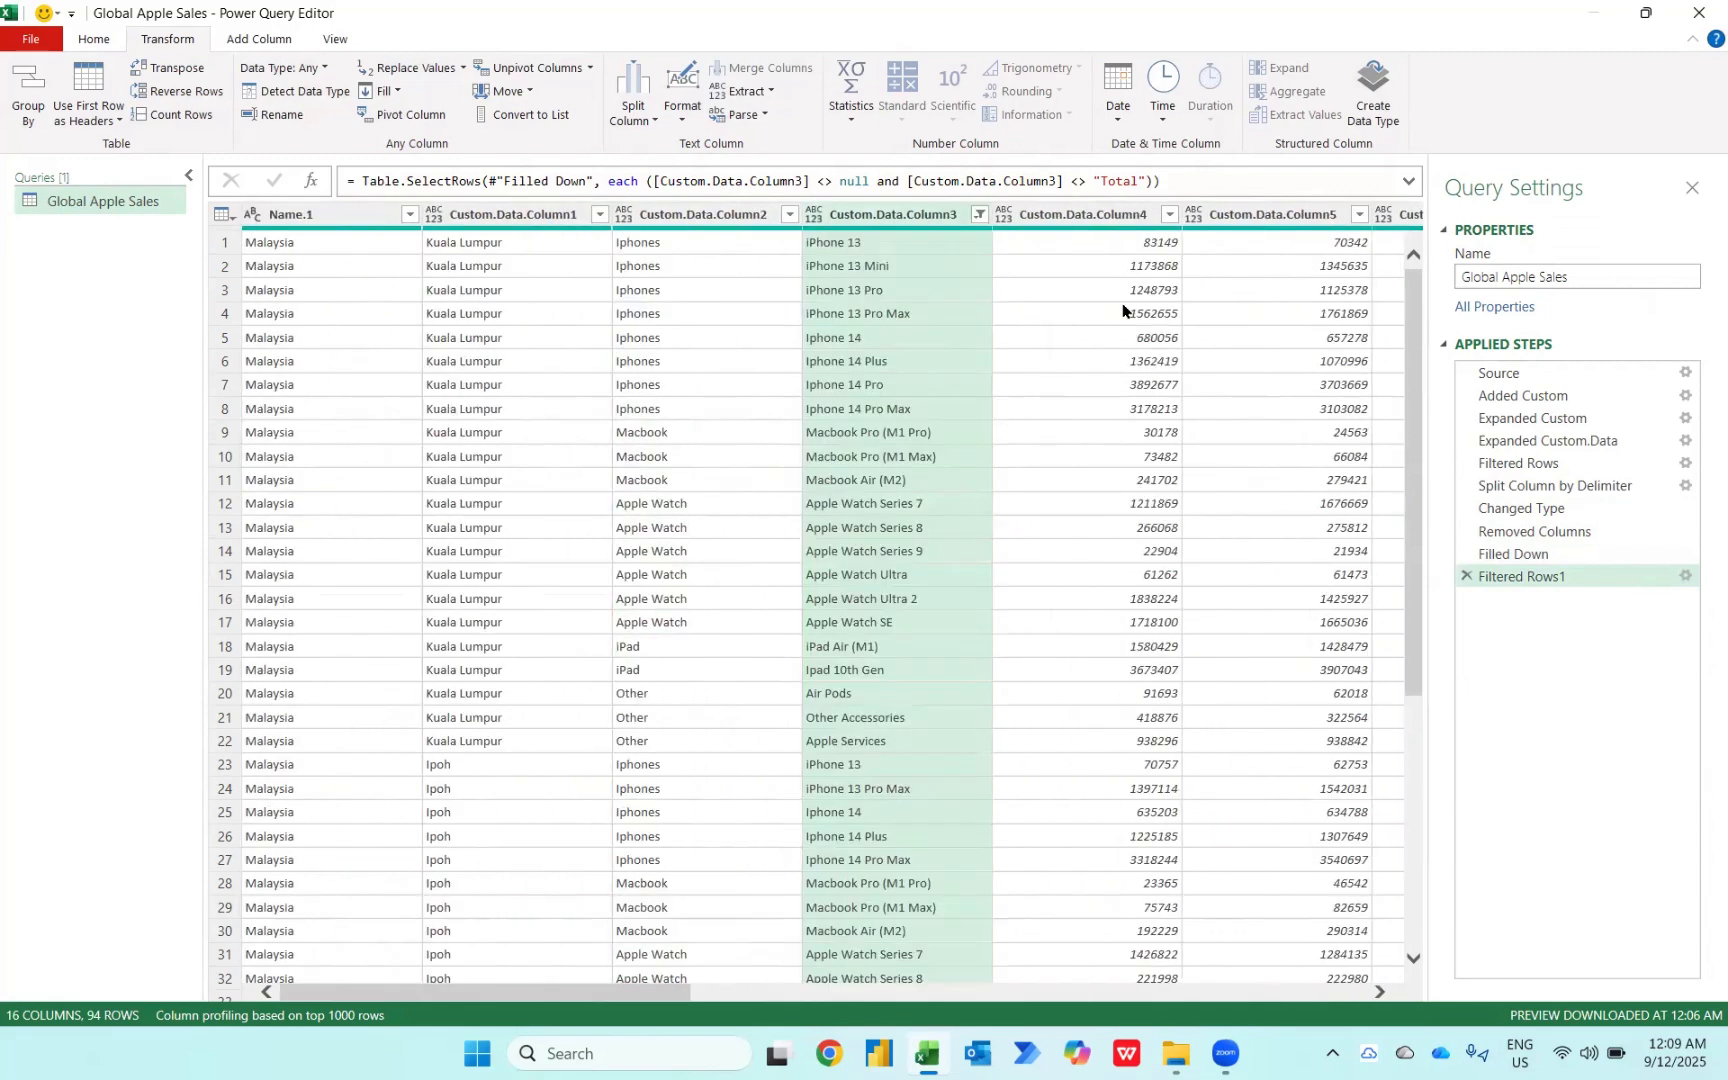
{"action": "double_click", "coordinate": [1096, 213]}
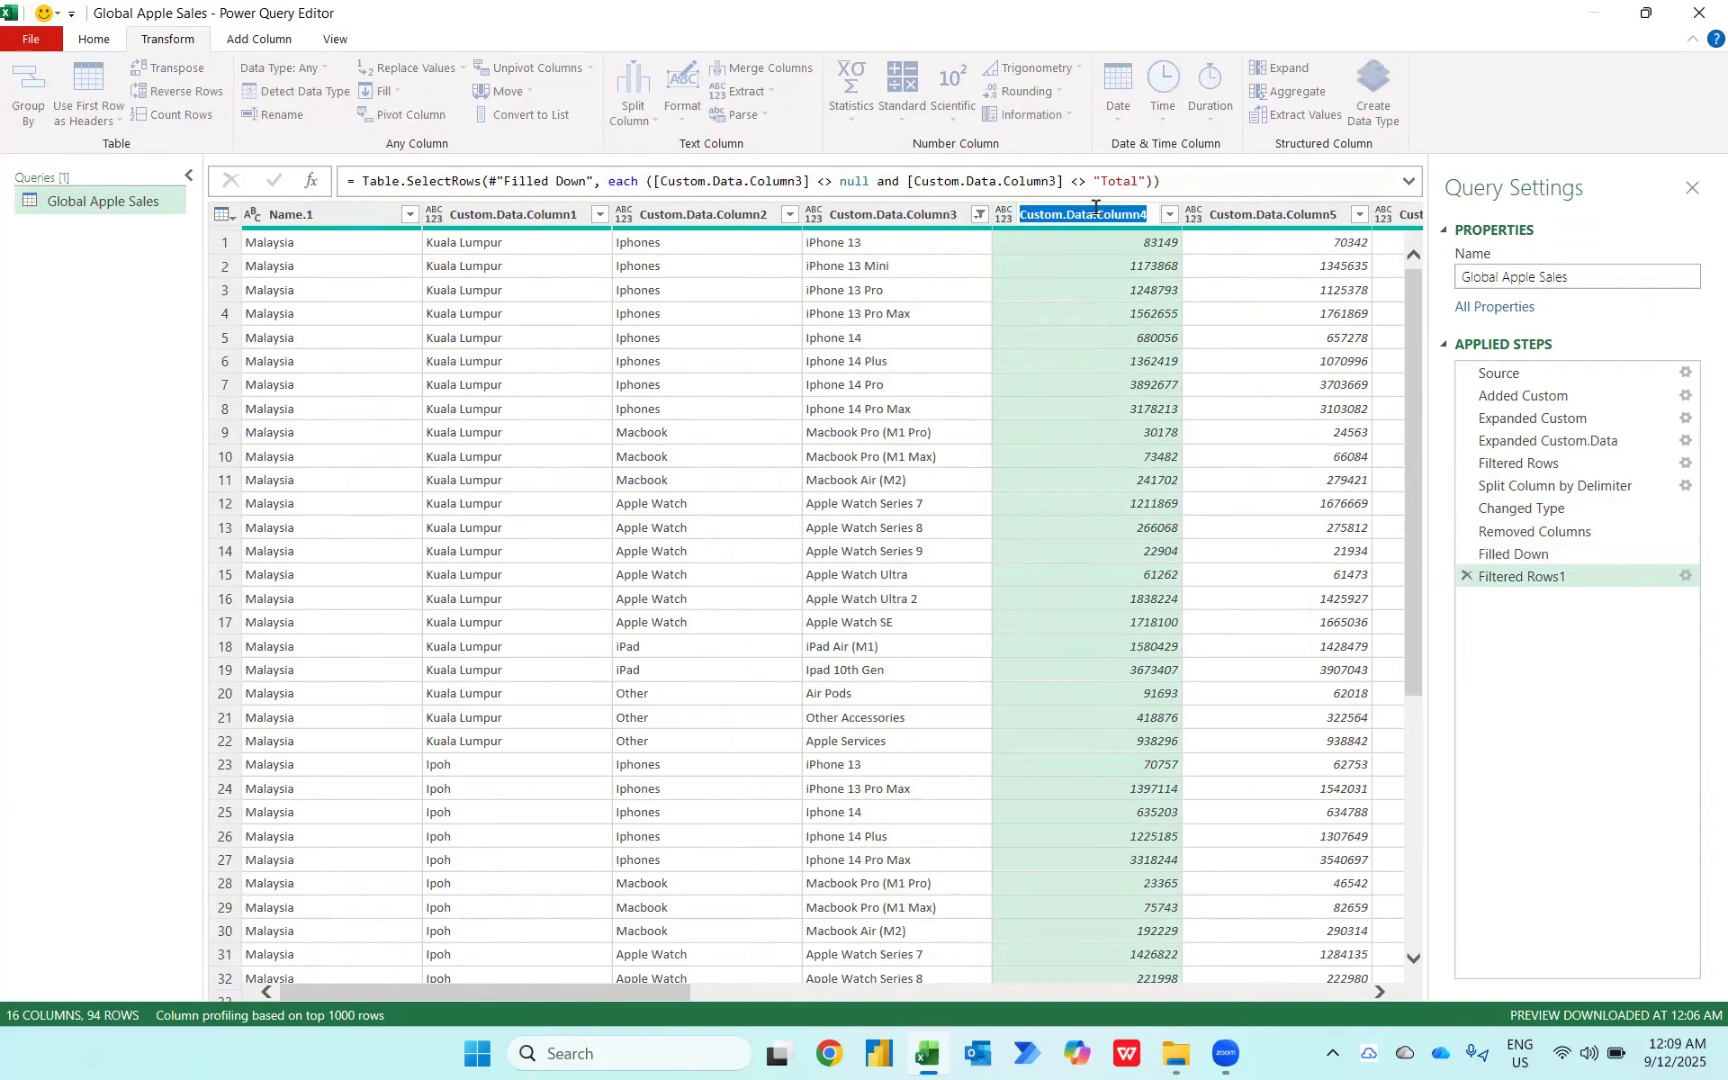
{"action": "type", "text": "Jan"}
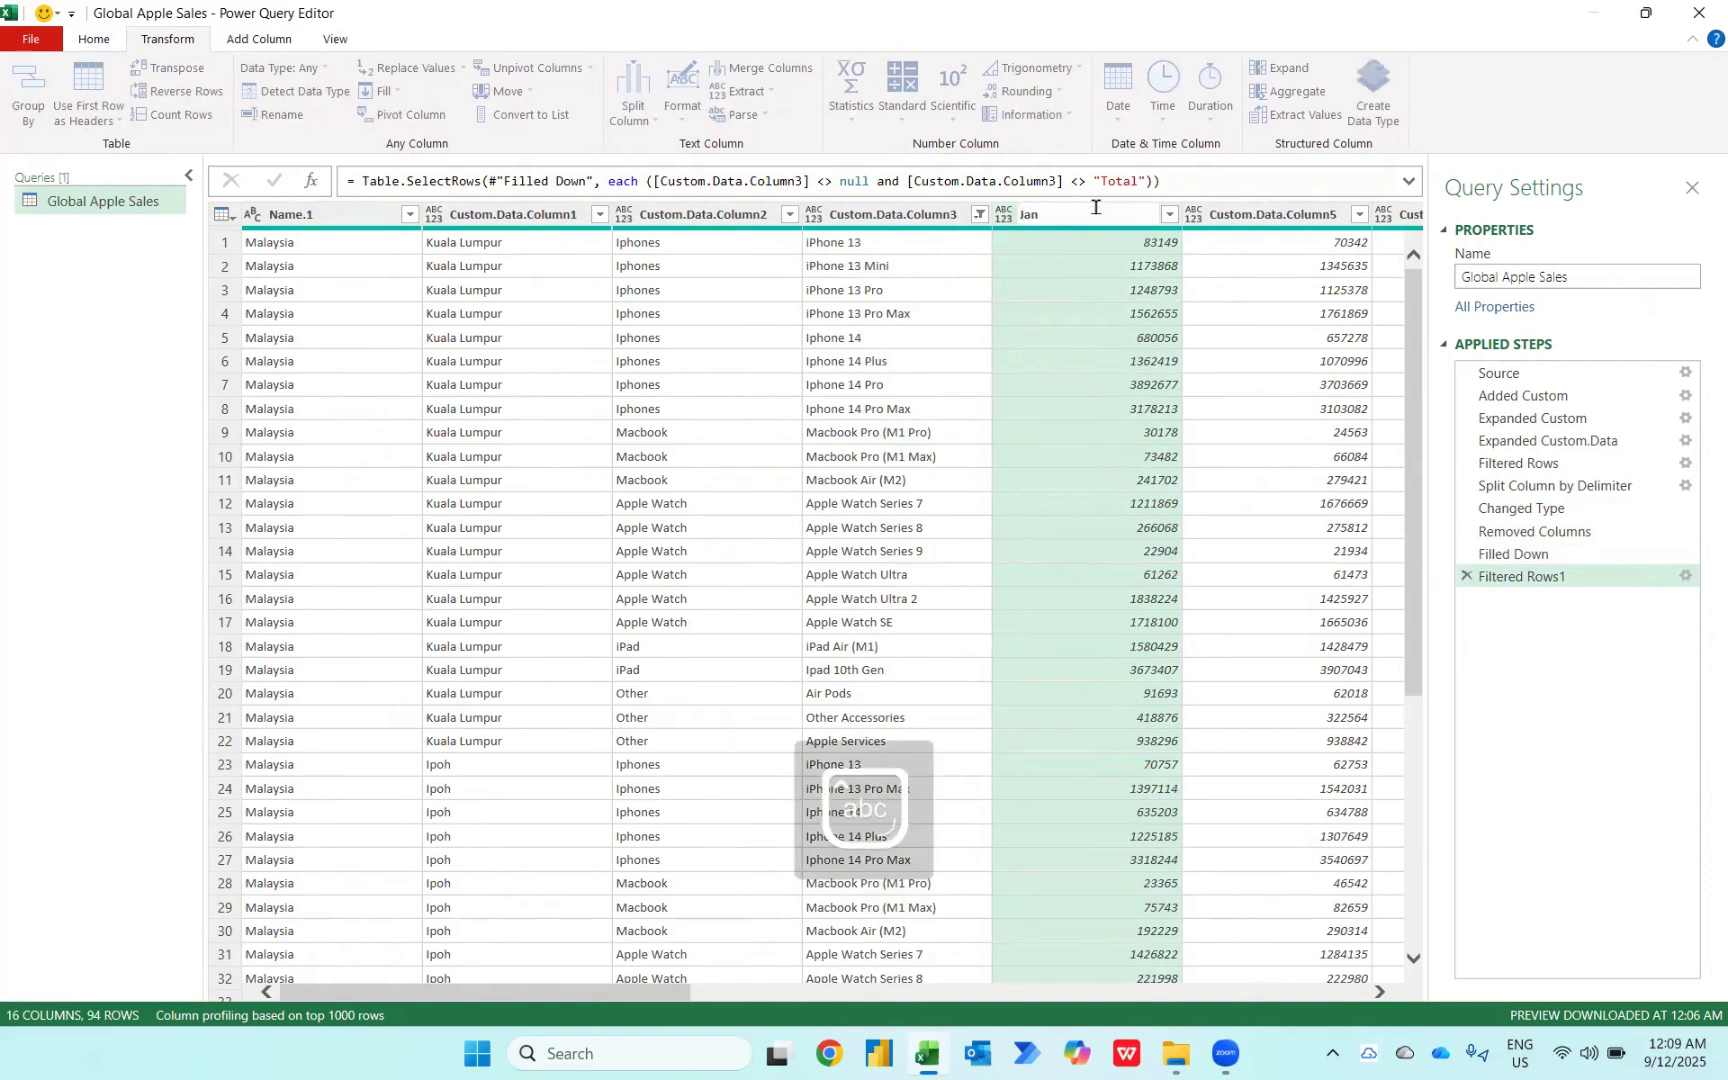
{"action": "key", "text": "Return"}
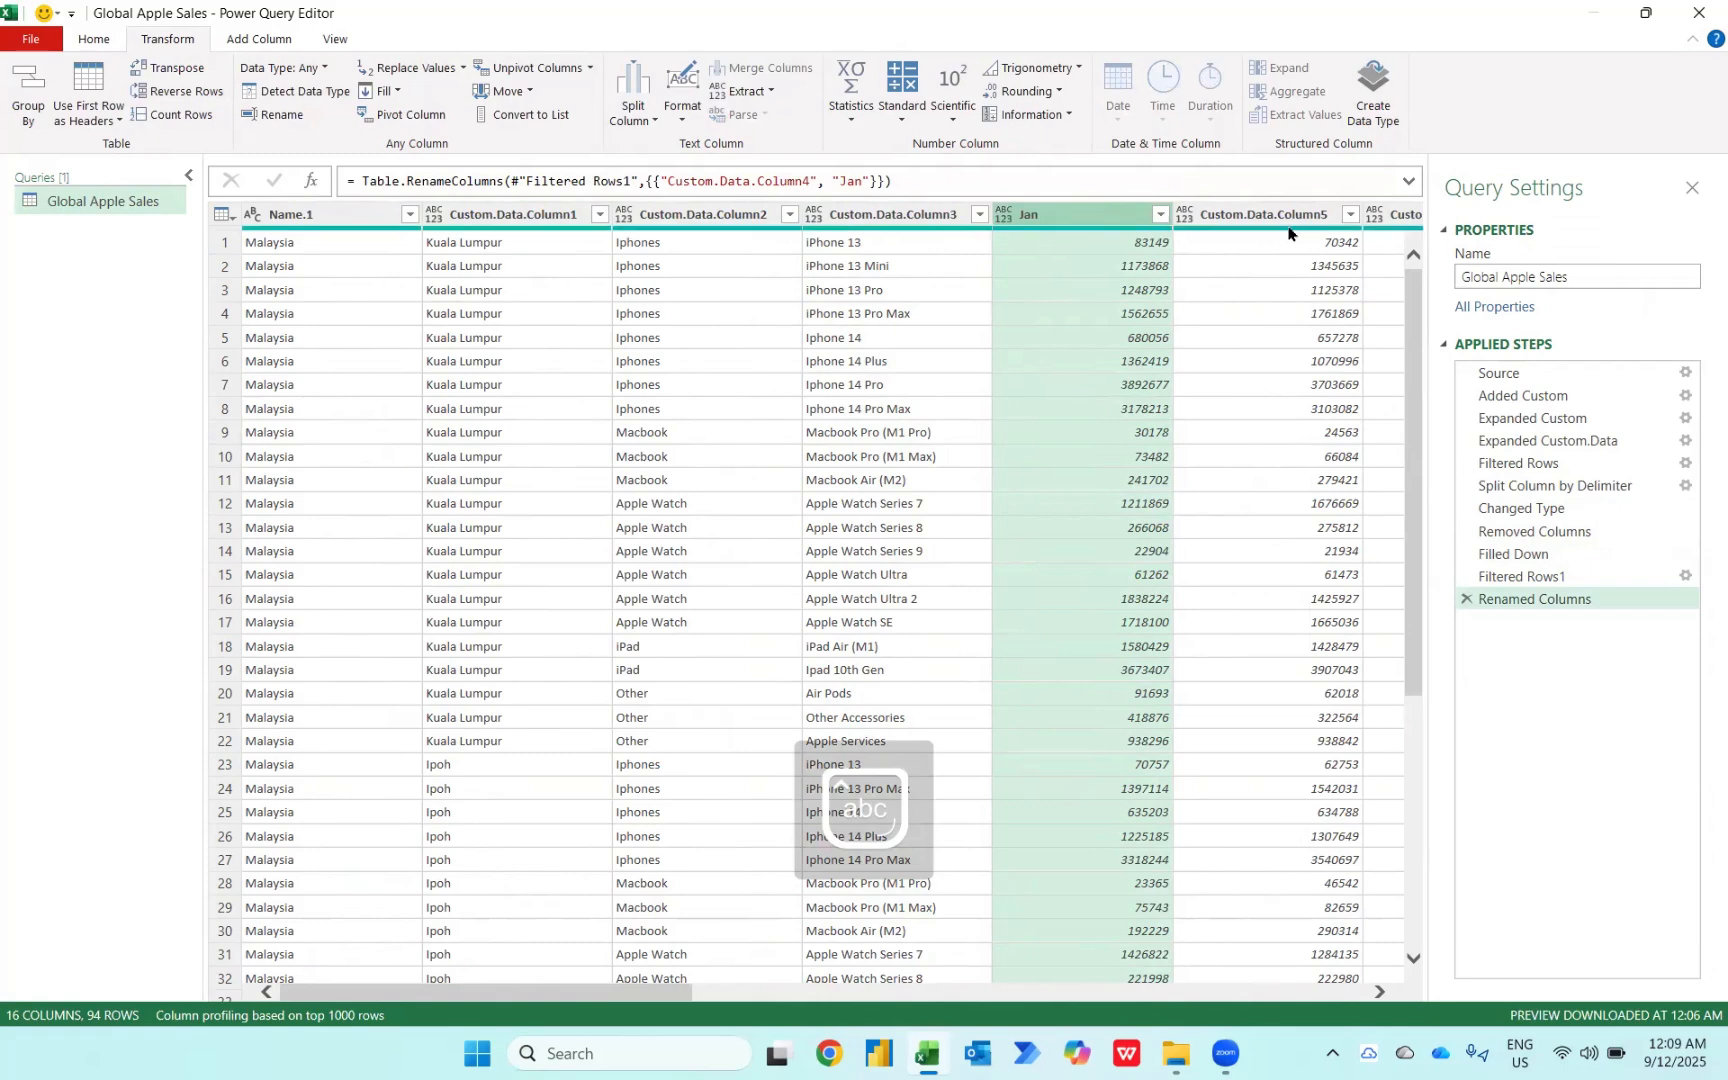
Step: Rename the following month columns through Custom.Data.Column15 as Feb, Mar and onward to Dec
{"action": "double_click", "coordinate": [1275, 215]}
{"action": "type", "text": "Feb"}
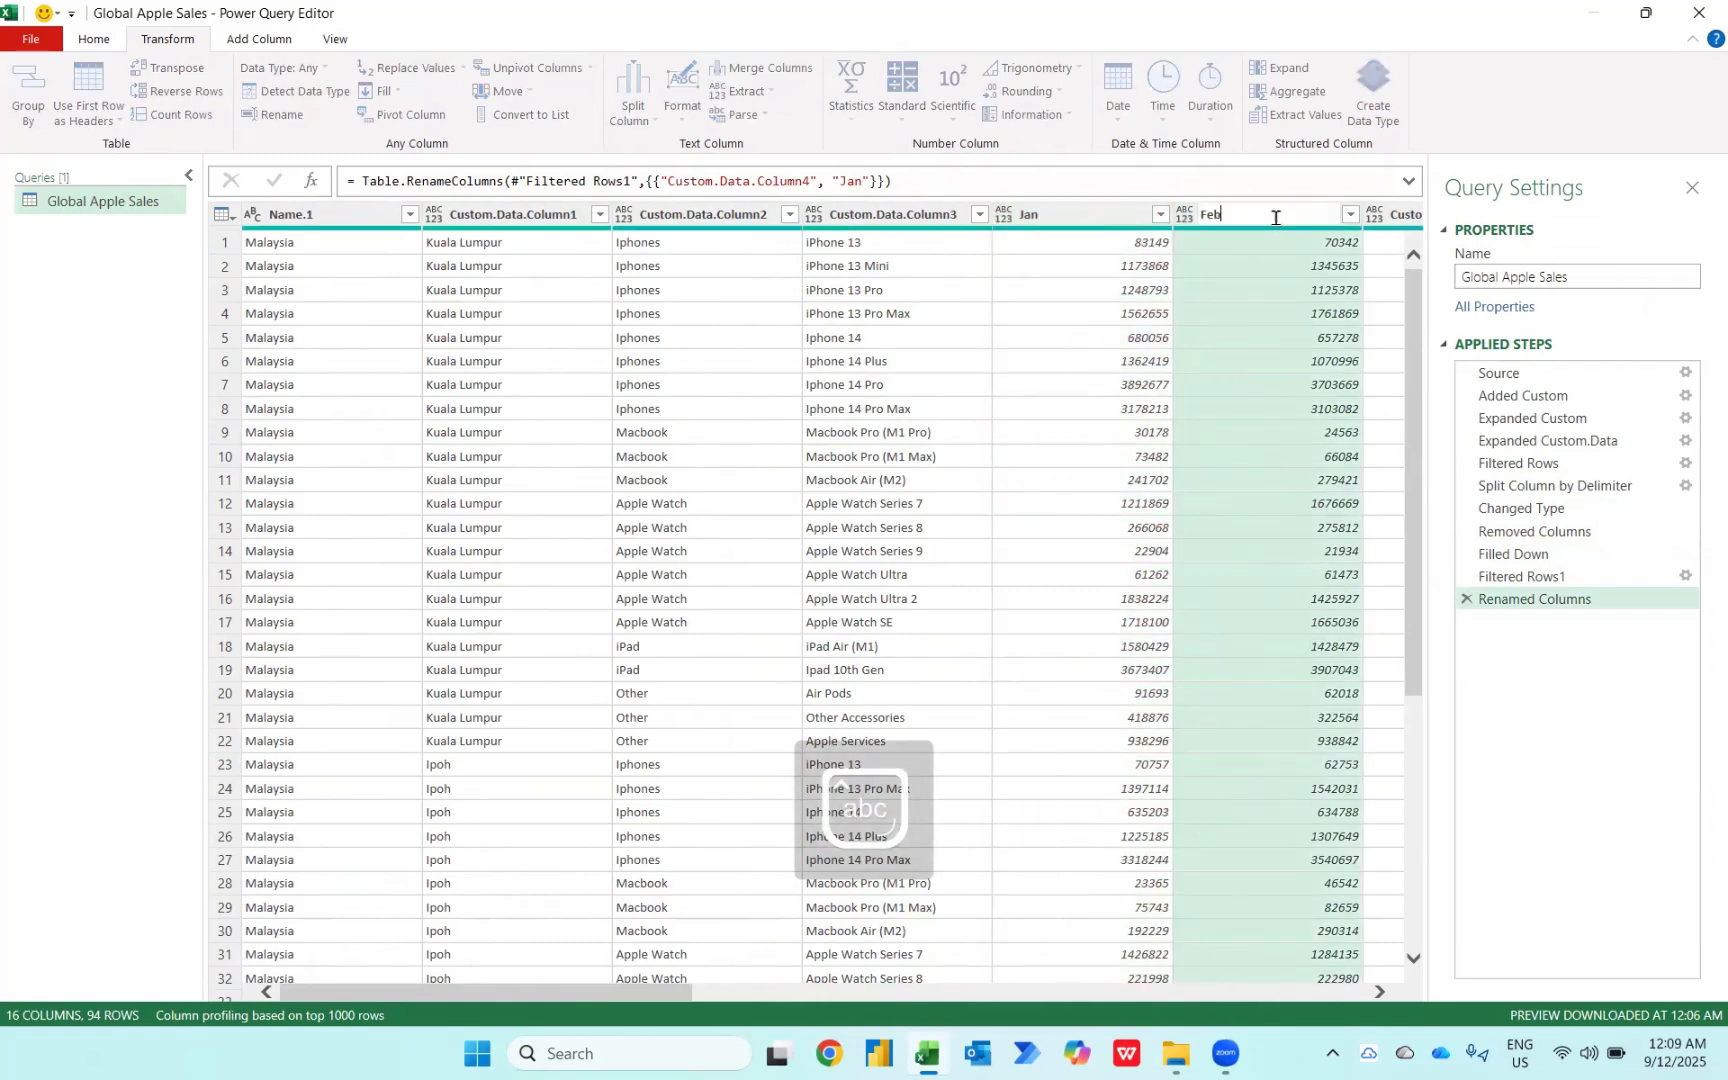
{"action": "key", "text": "Tab"}
{"action": "type", "text": "Ma"}
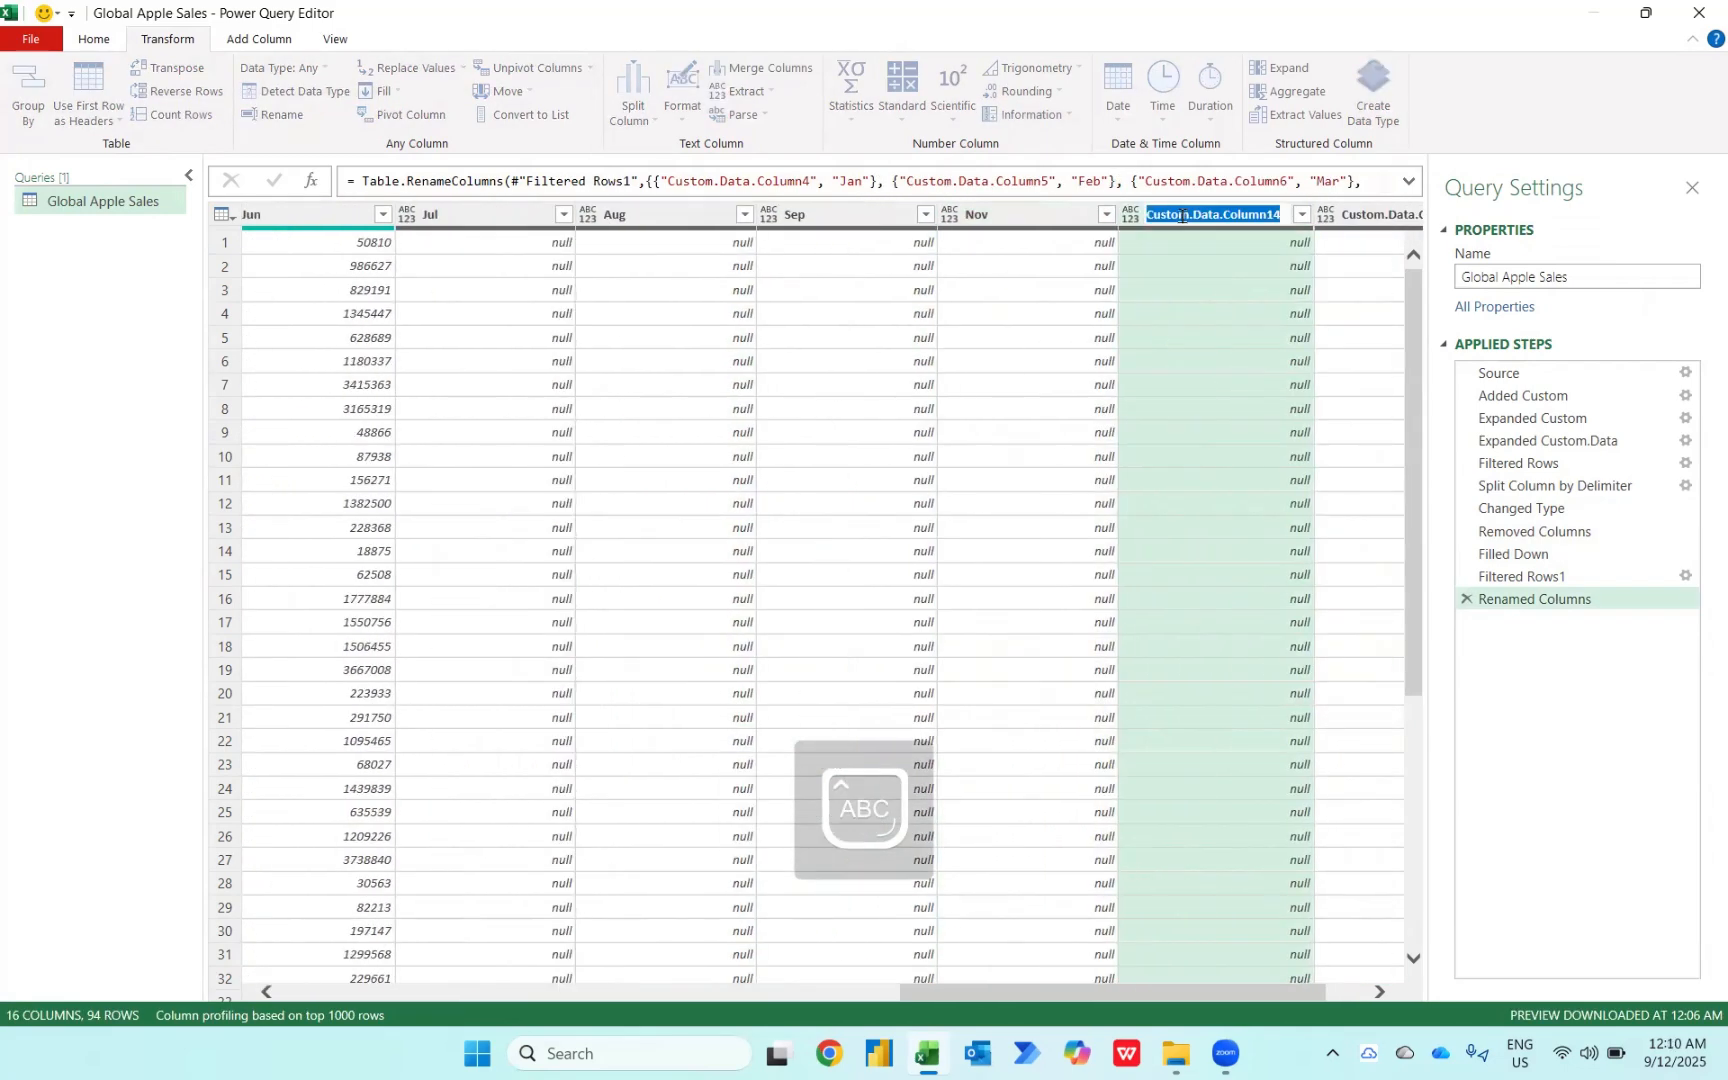
{"action": "key", "text": "Tab"}
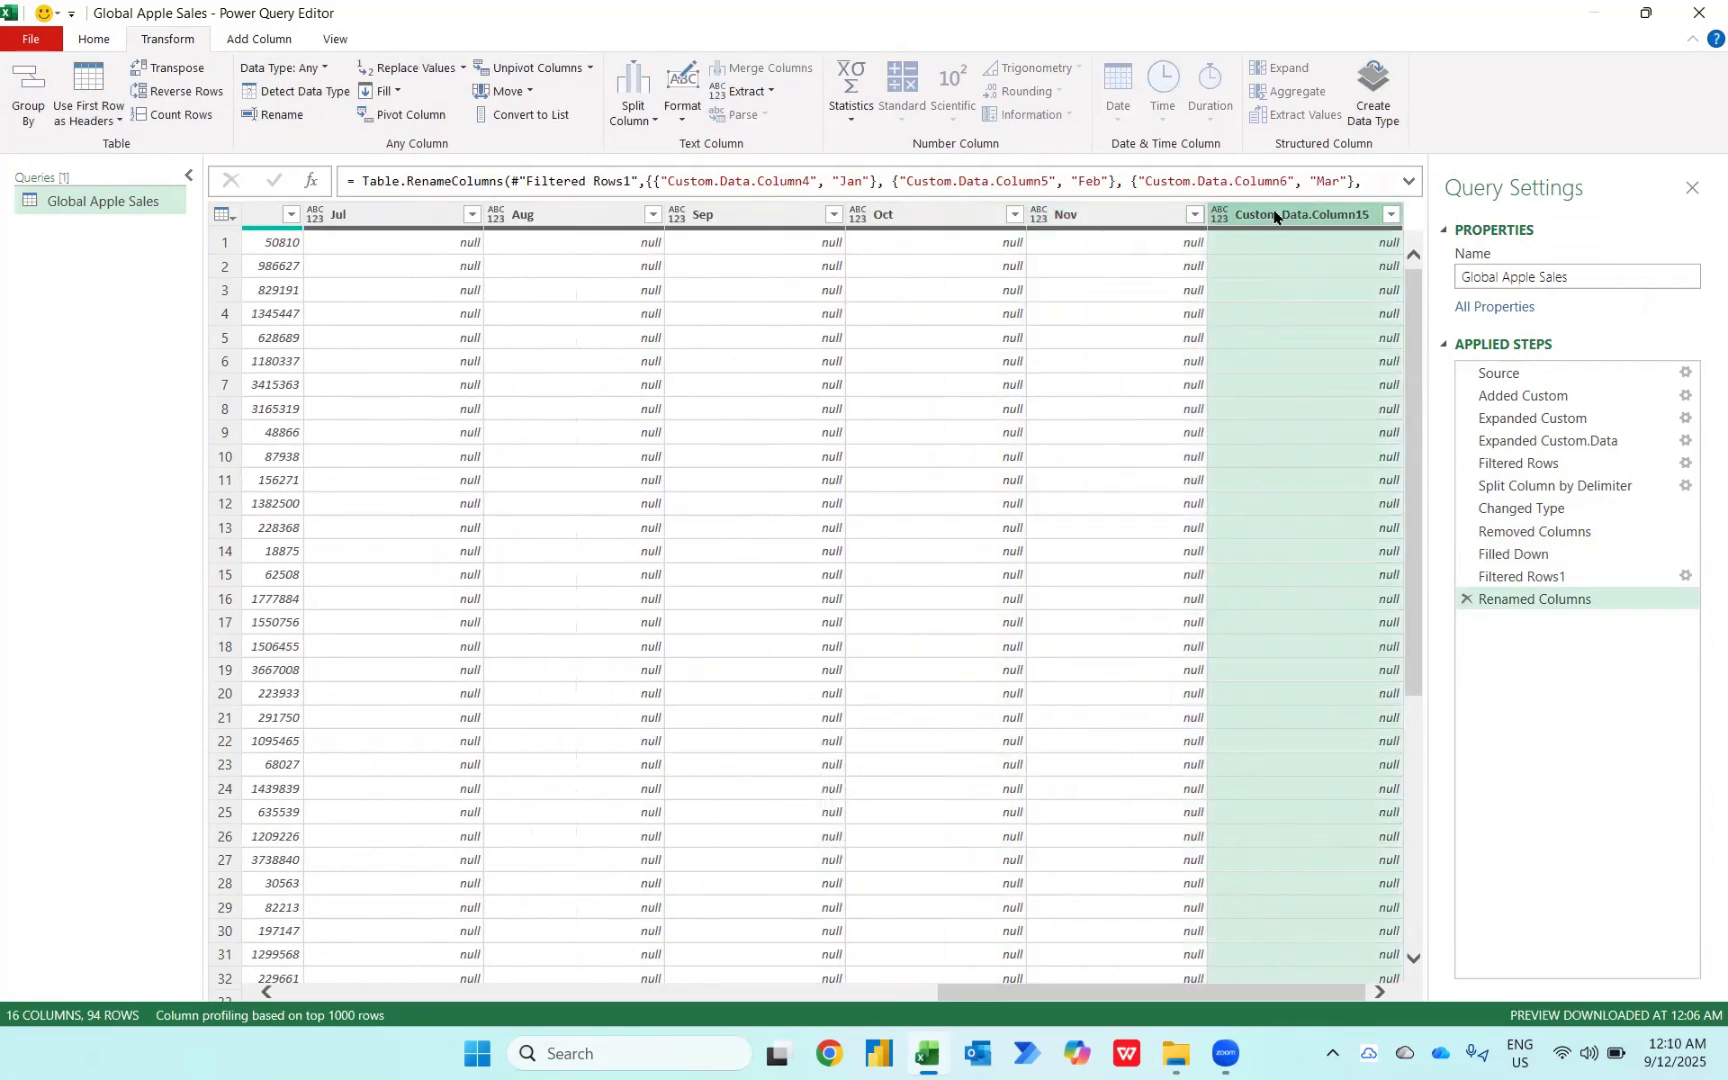
{"action": "type", "text": "Dec"}
{"action": "key", "text": "Tab"}
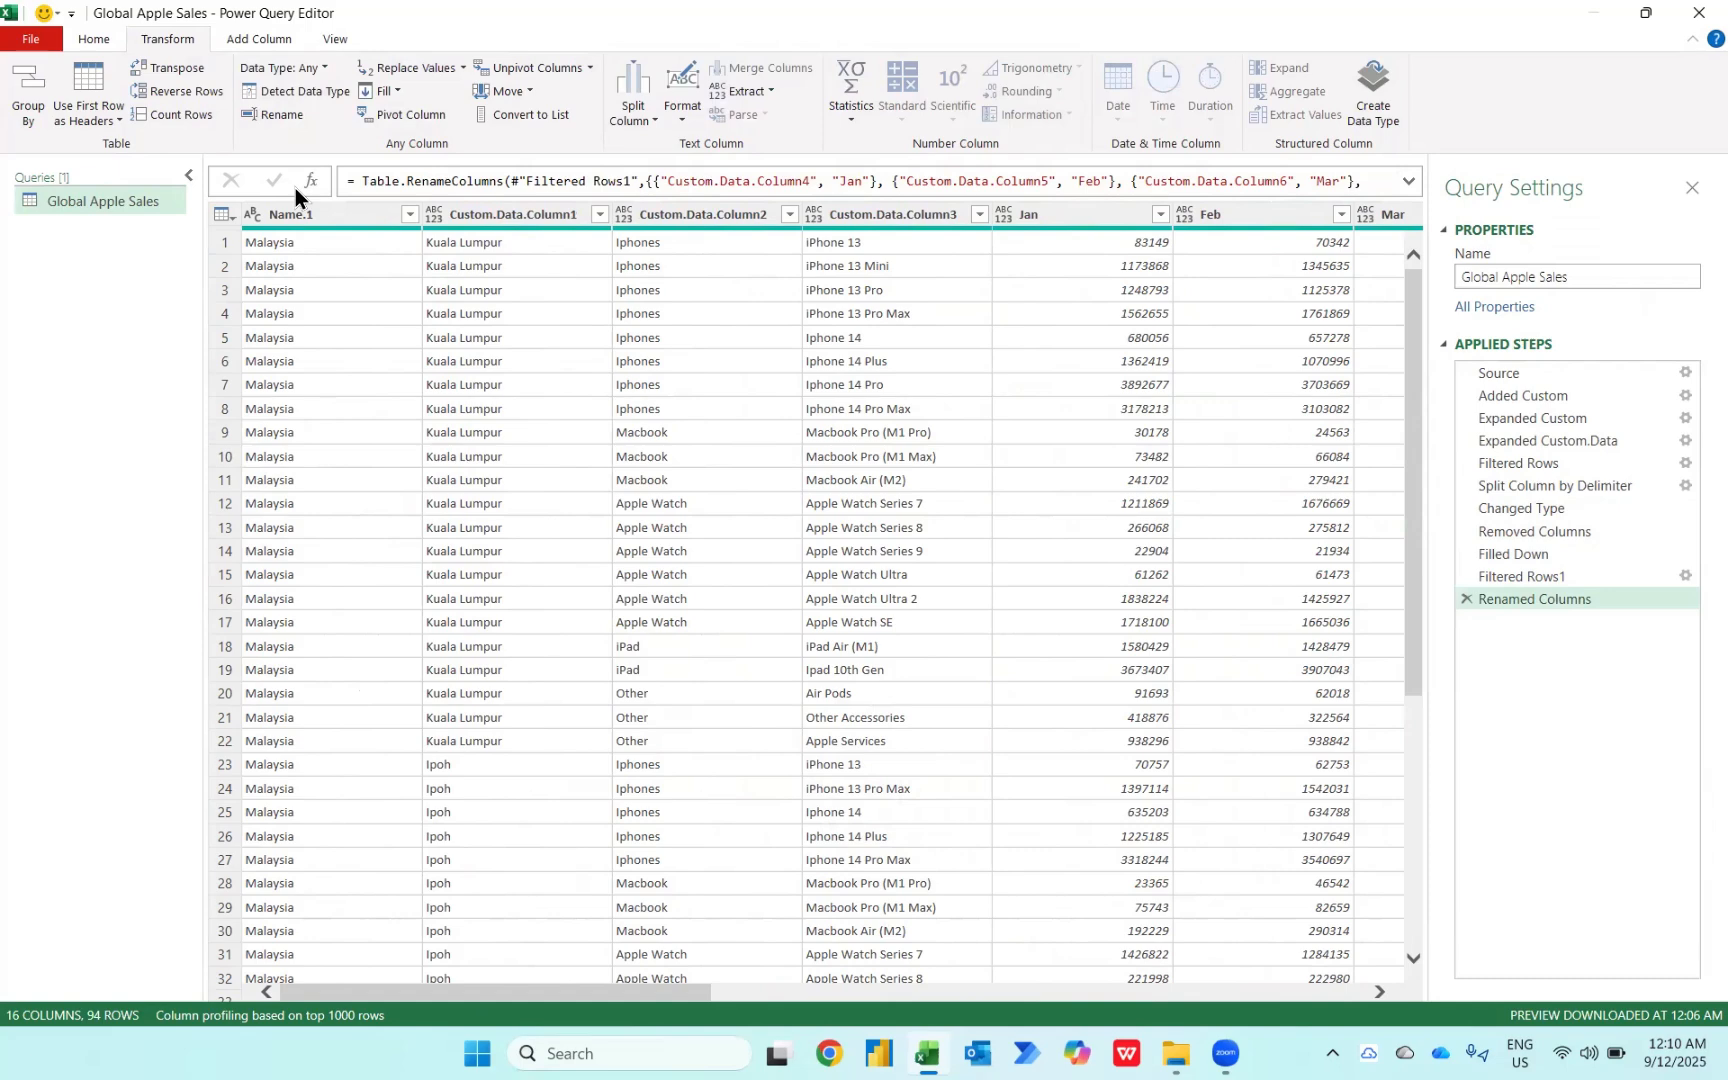
Step: Select the Name.1 through Custom.Data.Column3 columns and unpivot all other columns
{"action": "left_click", "coordinate": [284, 217]}
{"action": "key", "text": "shift+Right"}
{"action": "key", "text": "shift+Right"}
{"action": "key", "text": "shift+Right"}
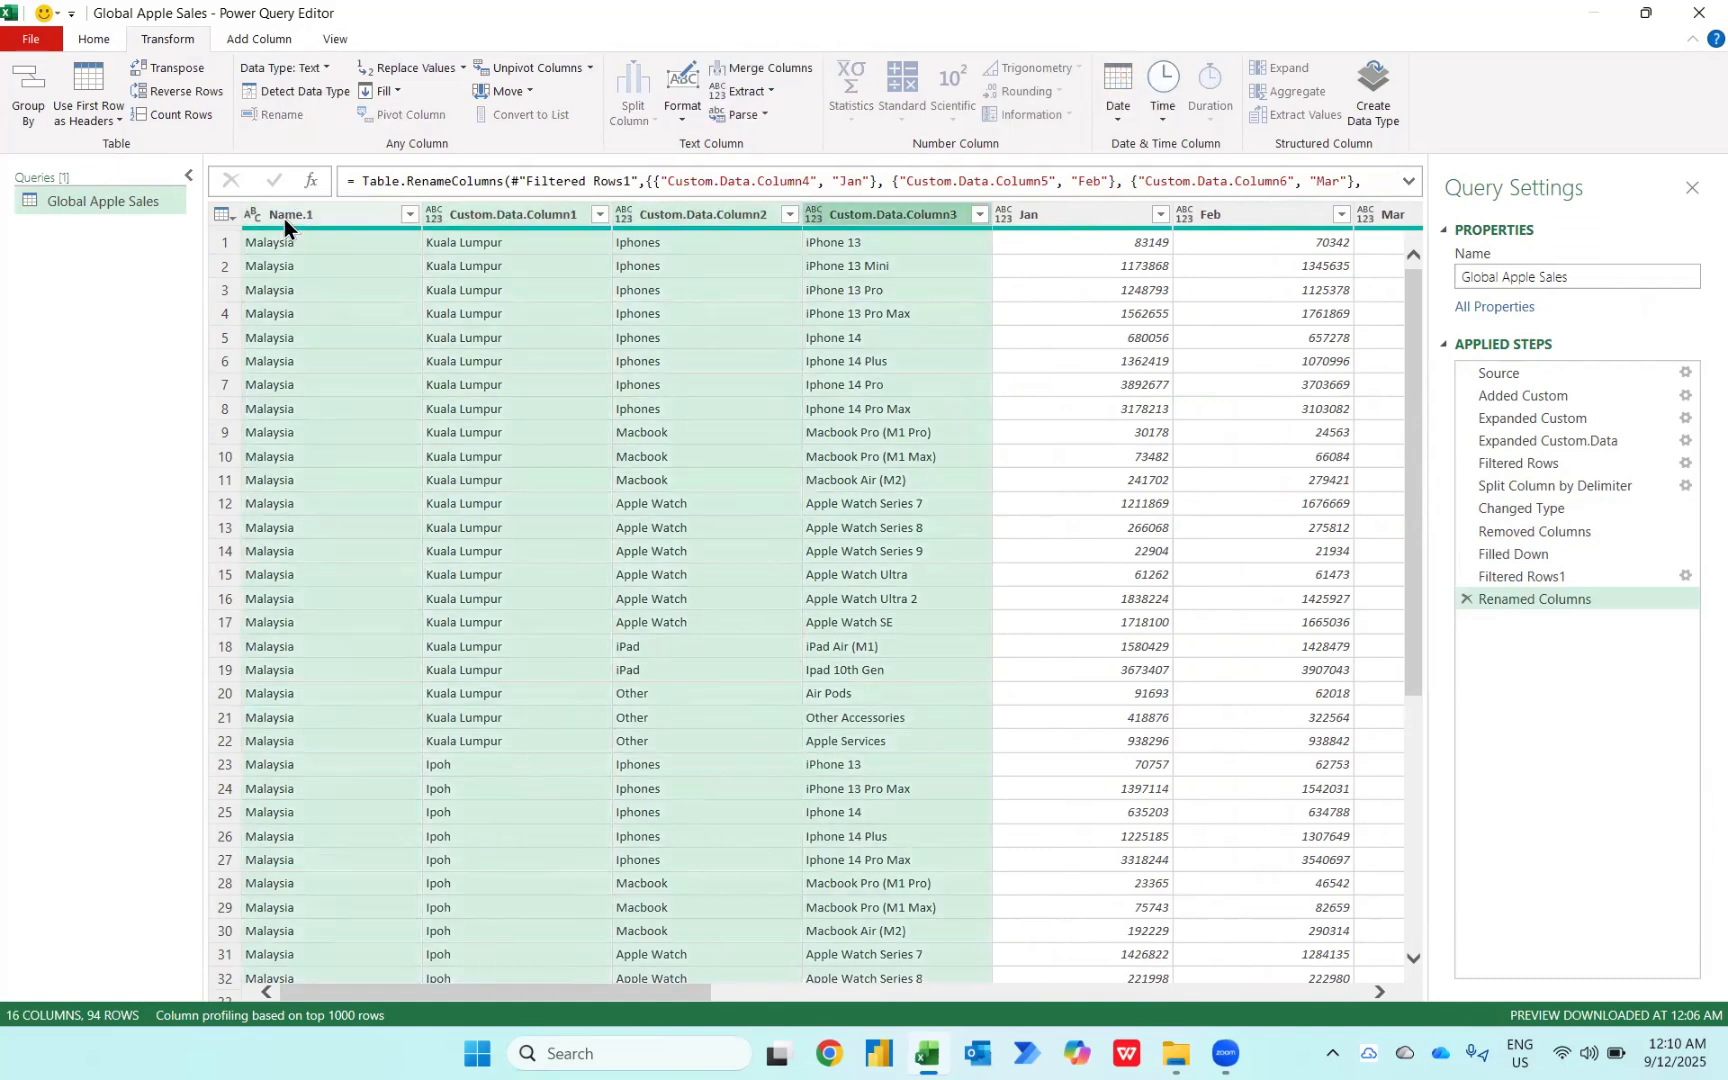
{"action": "right_click", "coordinate": [284, 217]}
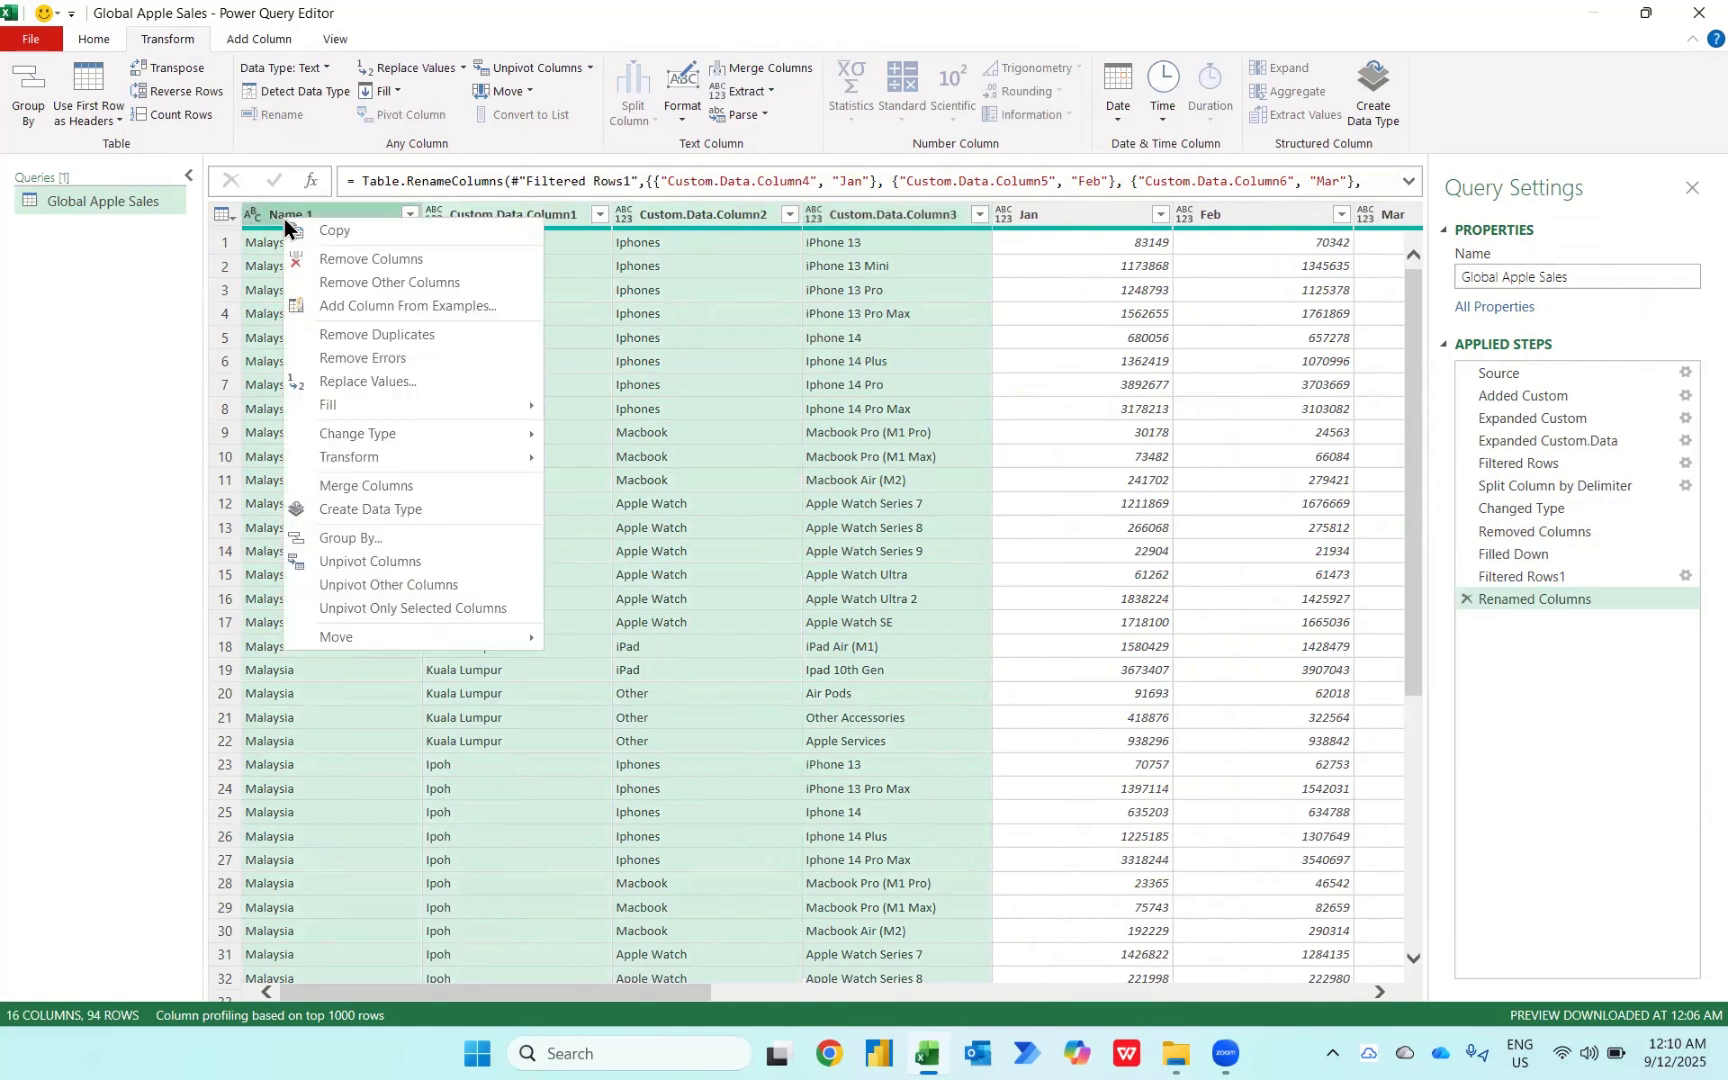
{"action": "left_click", "coordinate": [396, 589]}
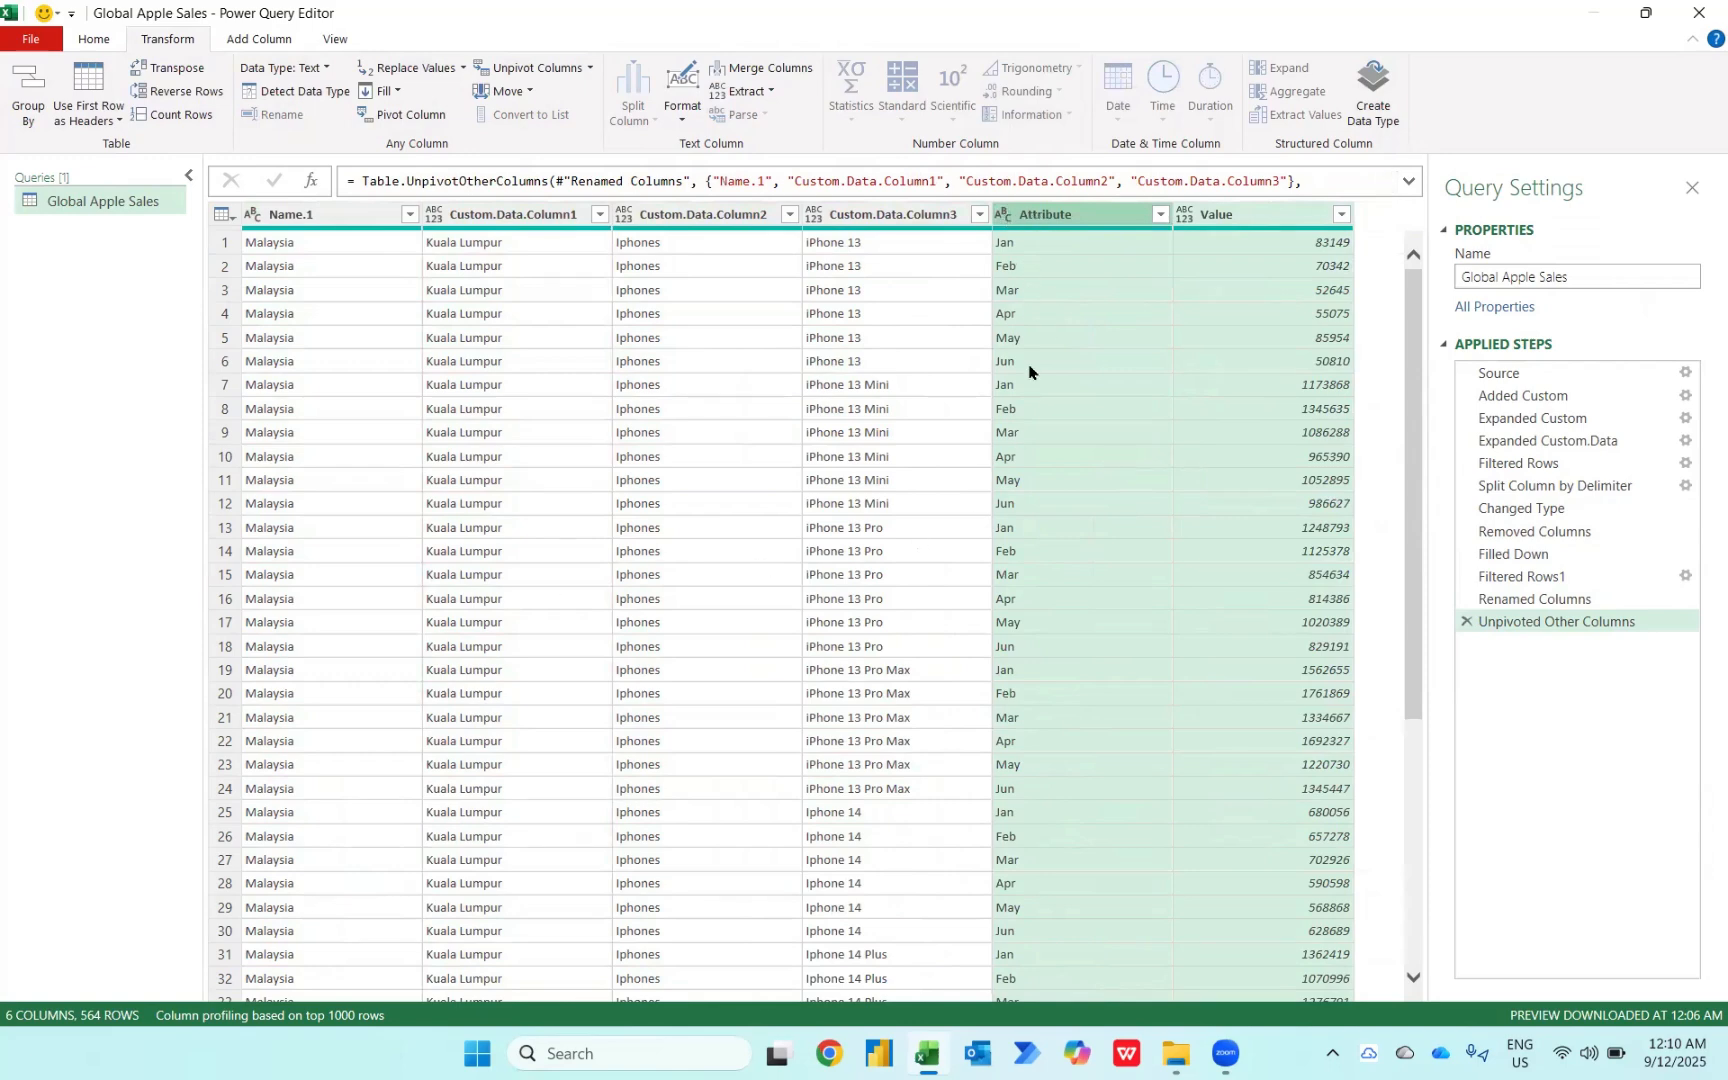
Step: Compare the Renamed Columns step's preview with the Unpivoted Other Columns step
{"action": "left_click", "coordinate": [1535, 599]}
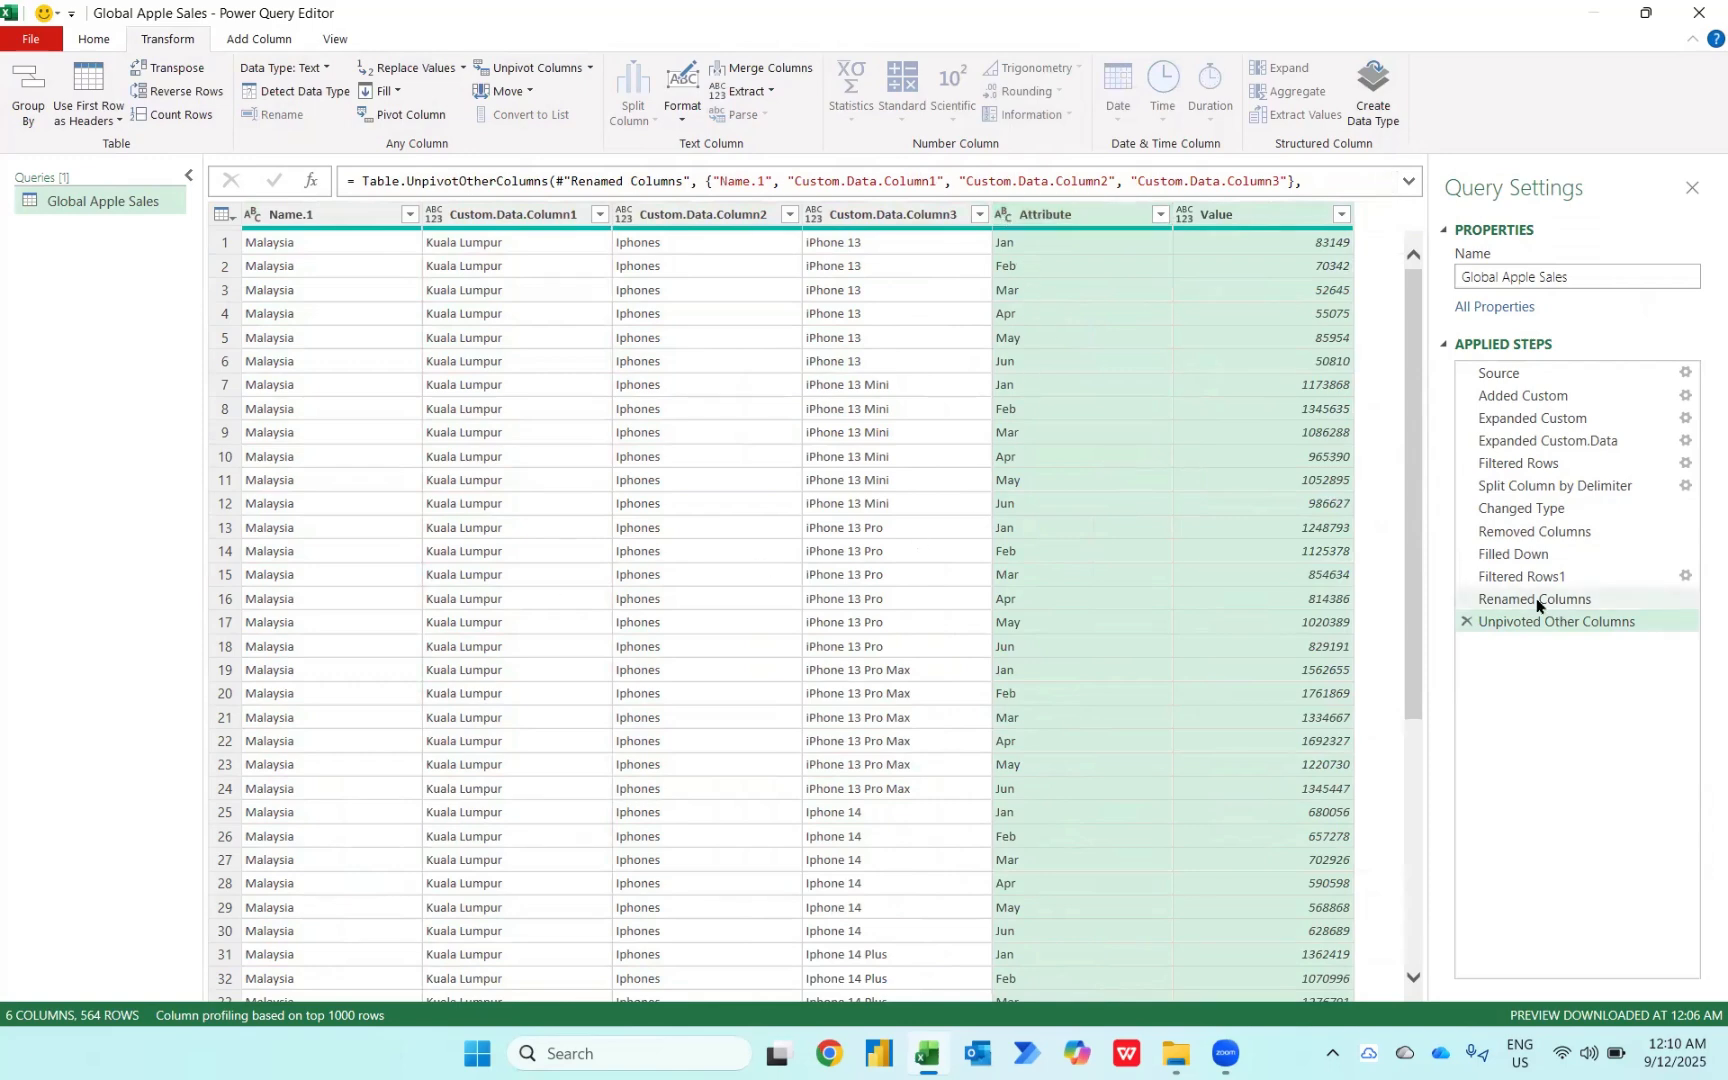
{"action": "scroll", "coordinate": [1038, 474], "scroll_direction": "right", "scroll_amount": 5}
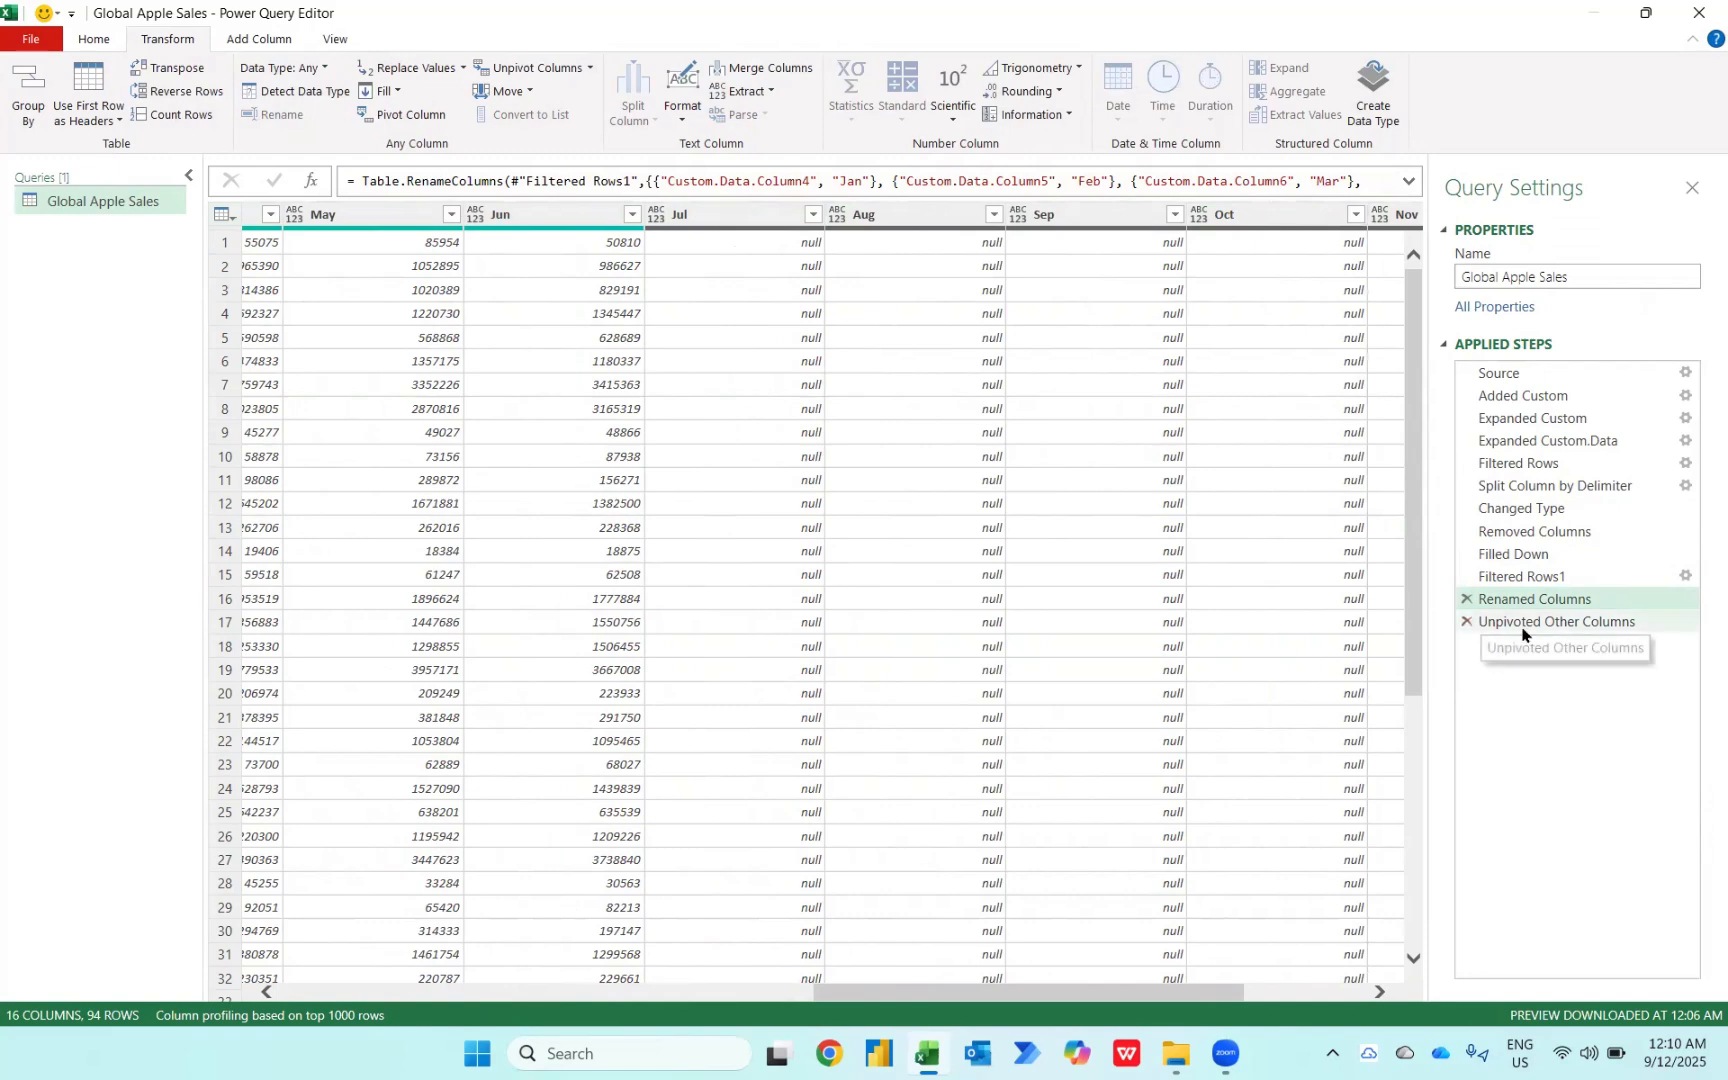
{"action": "left_click", "coordinate": [1486, 622]}
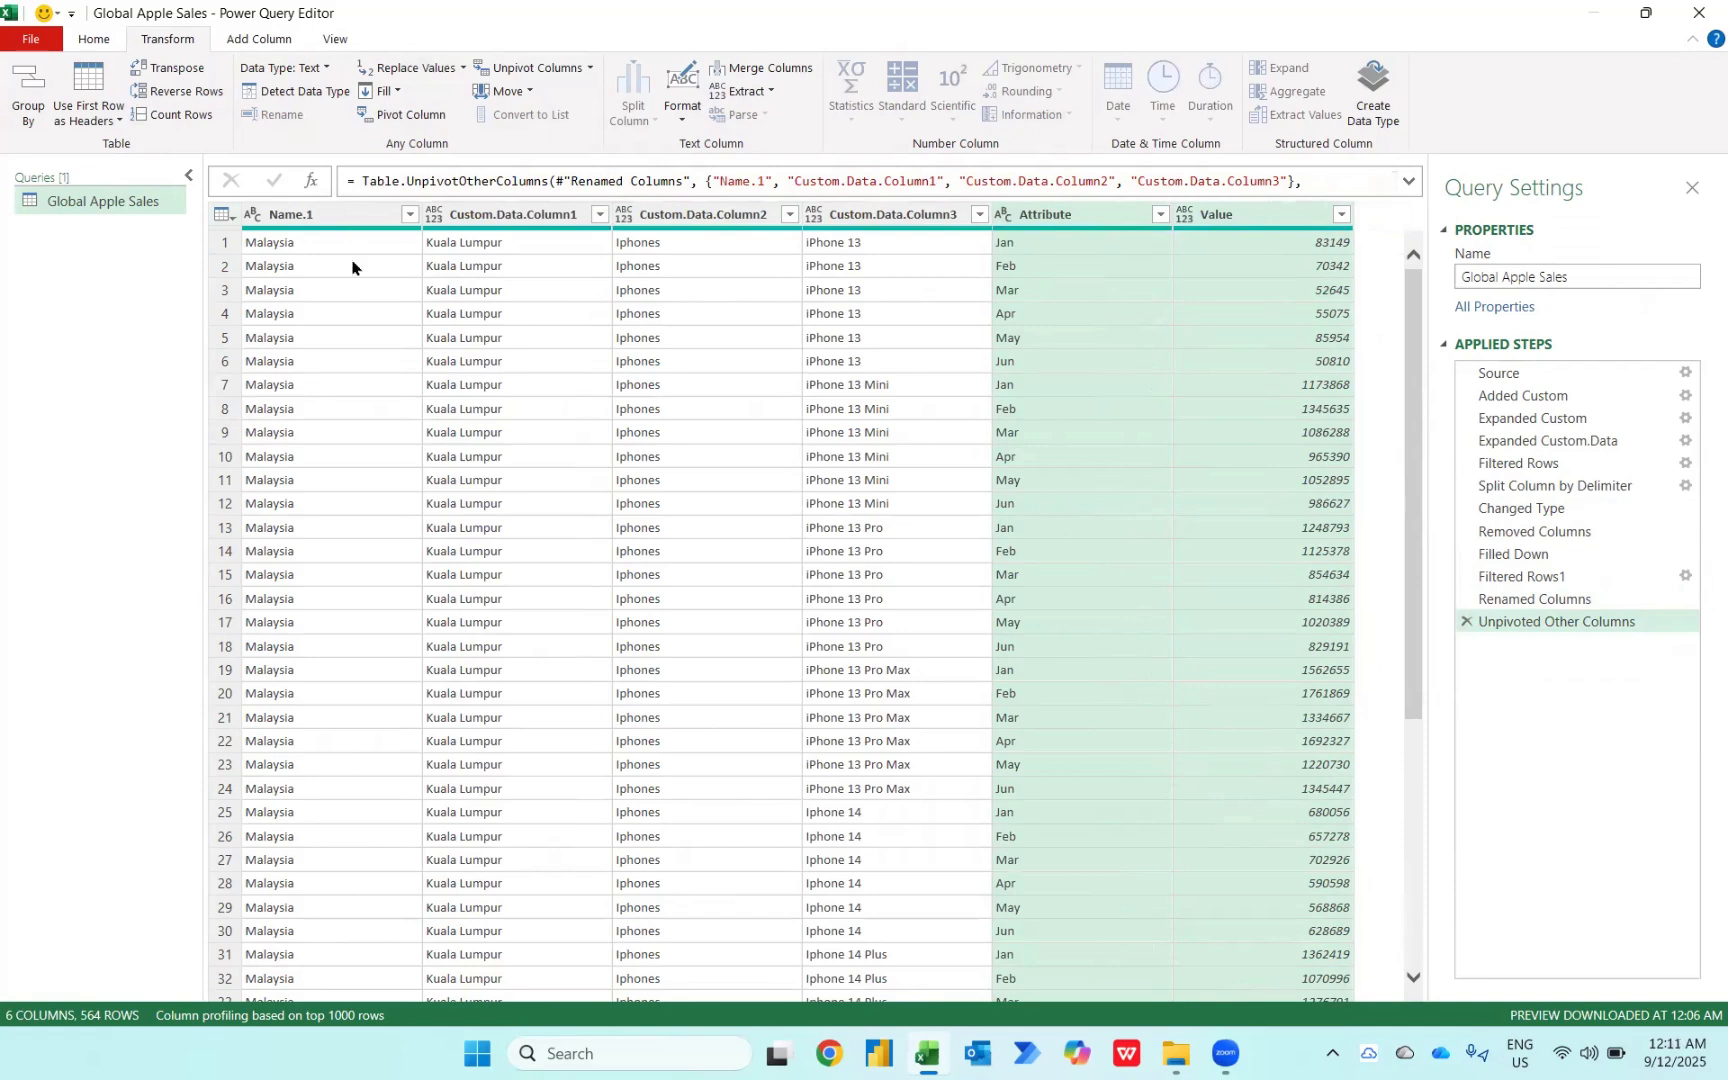
Step: Set Custom.Data.Column1 through Custom.Data.Column3 to Text and the Value column to Decimal Number
{"action": "left_click", "coordinate": [497, 229]}
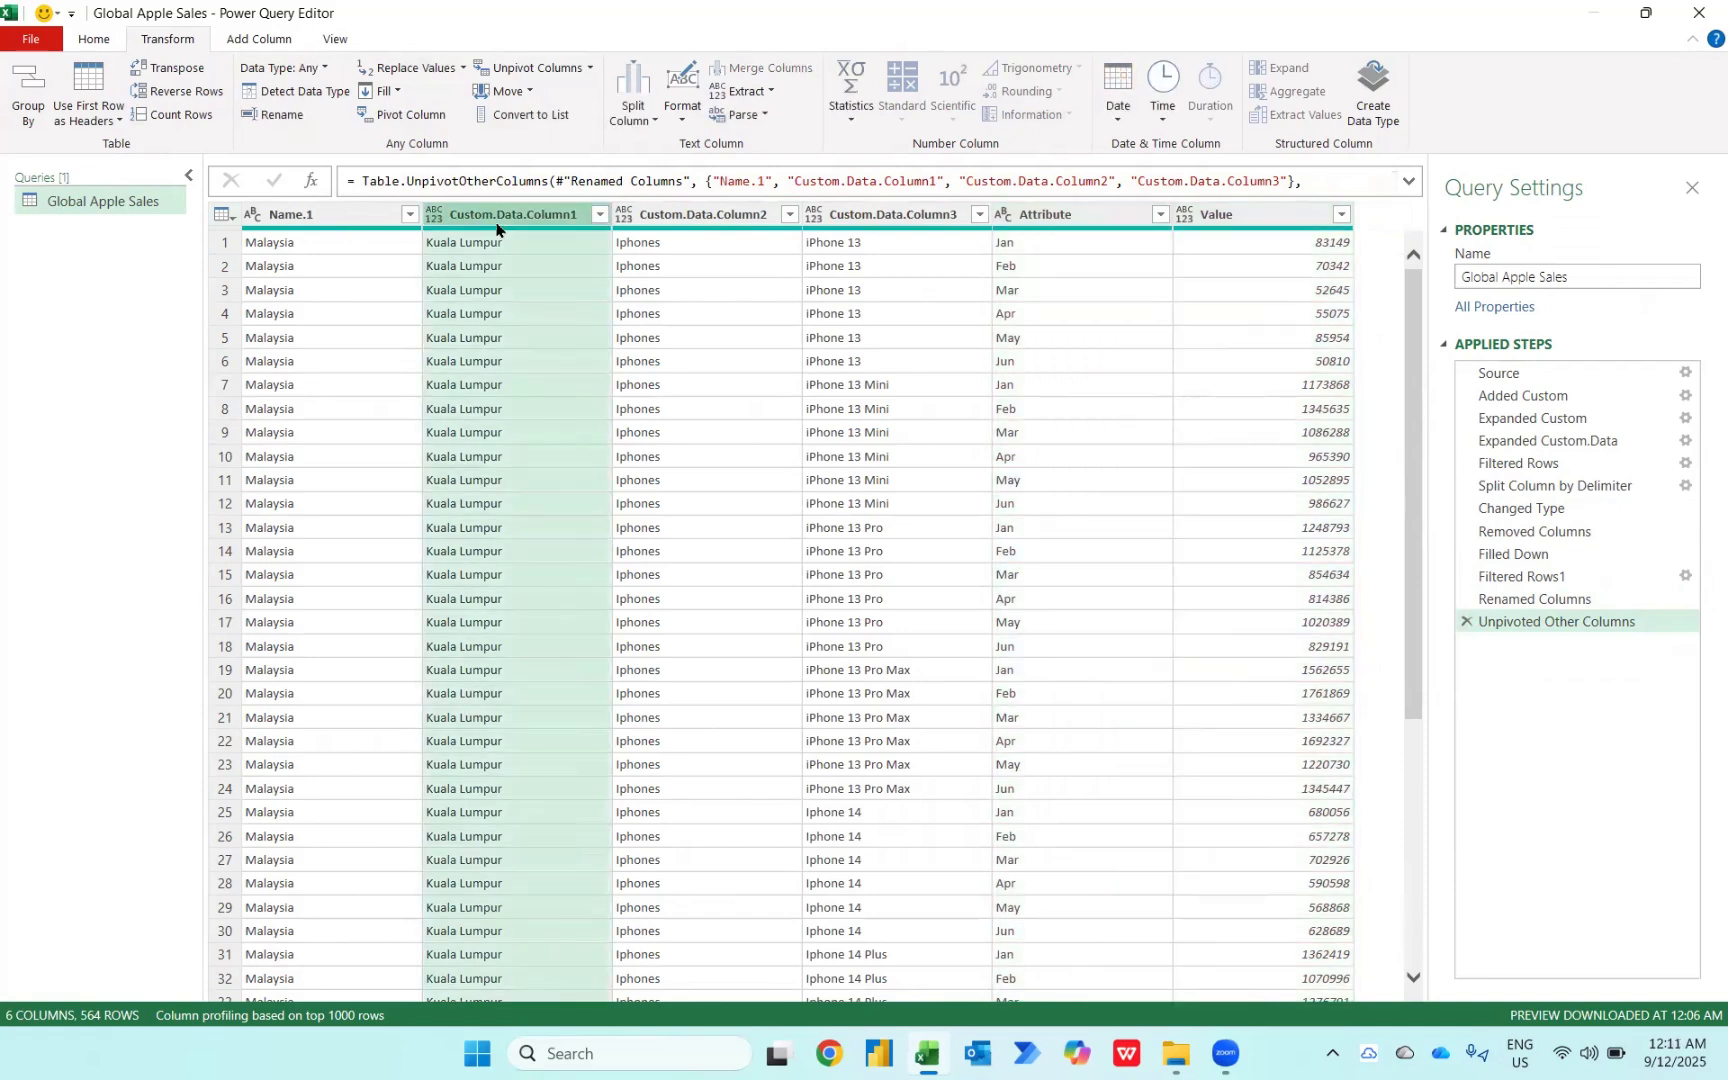
{"action": "left_click", "coordinate": [893, 214], "text": "shift"}
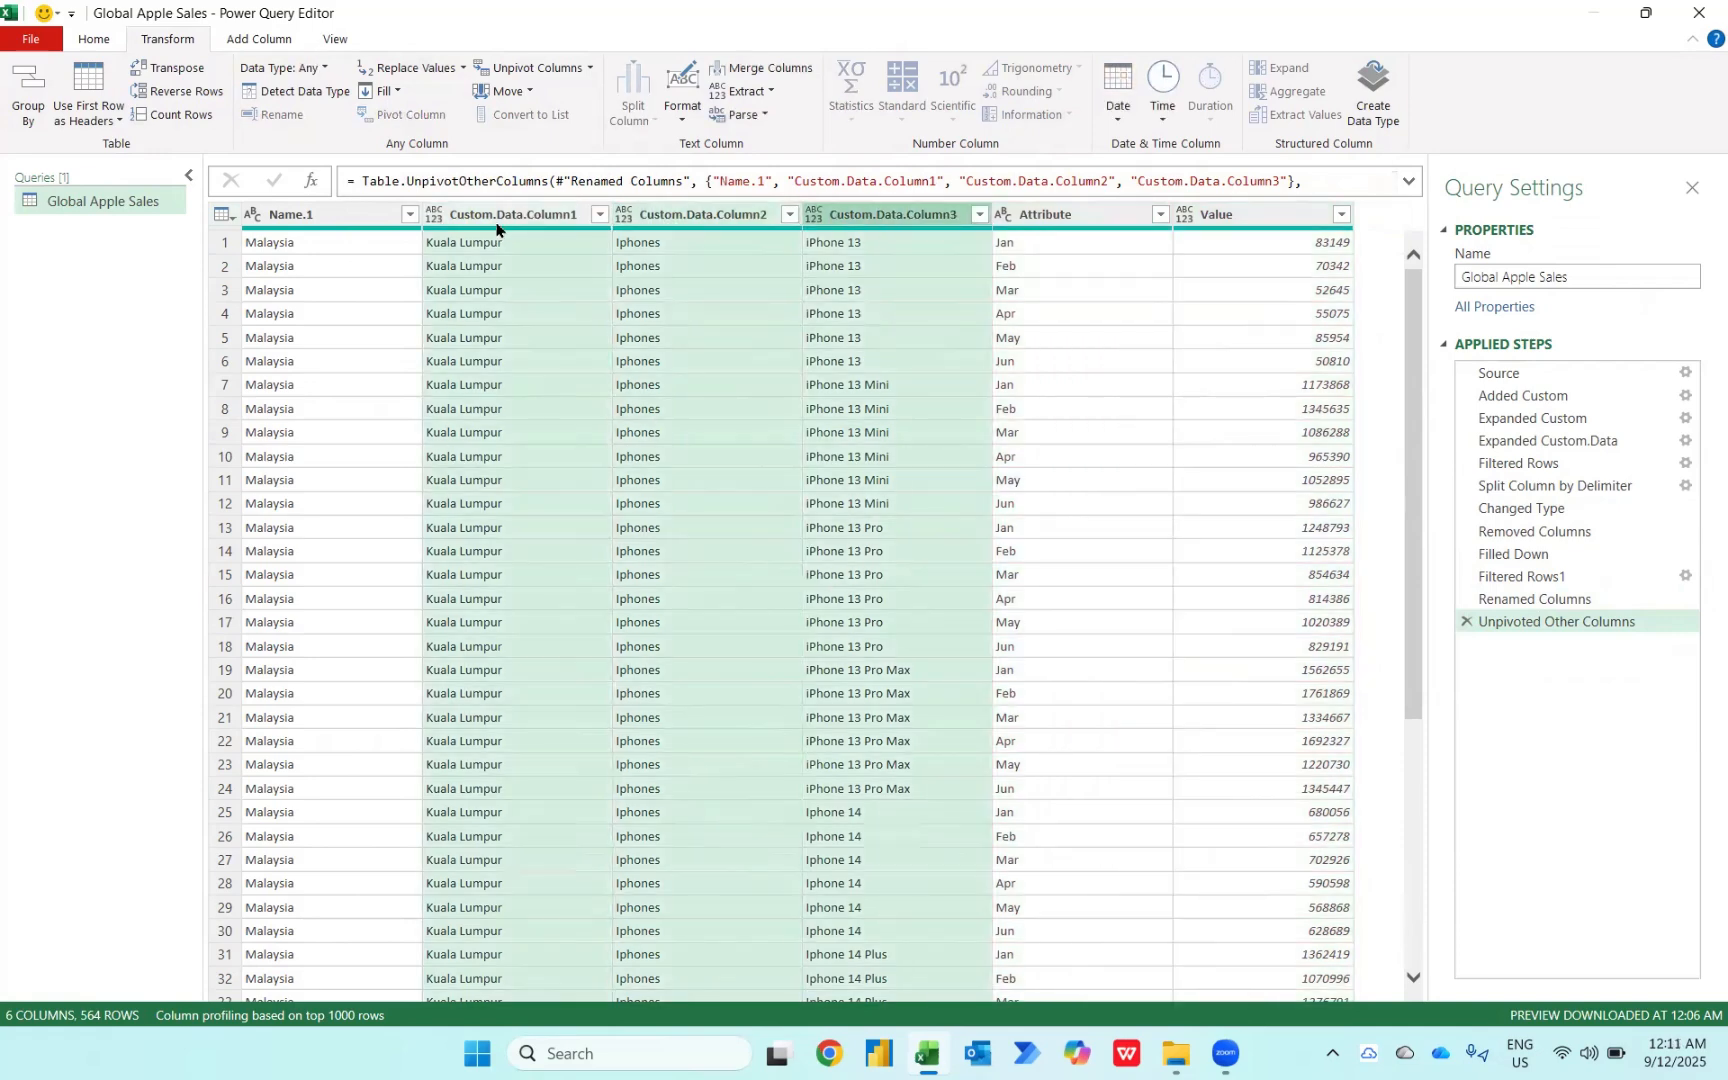
{"action": "left_click", "coordinate": [257, 66]}
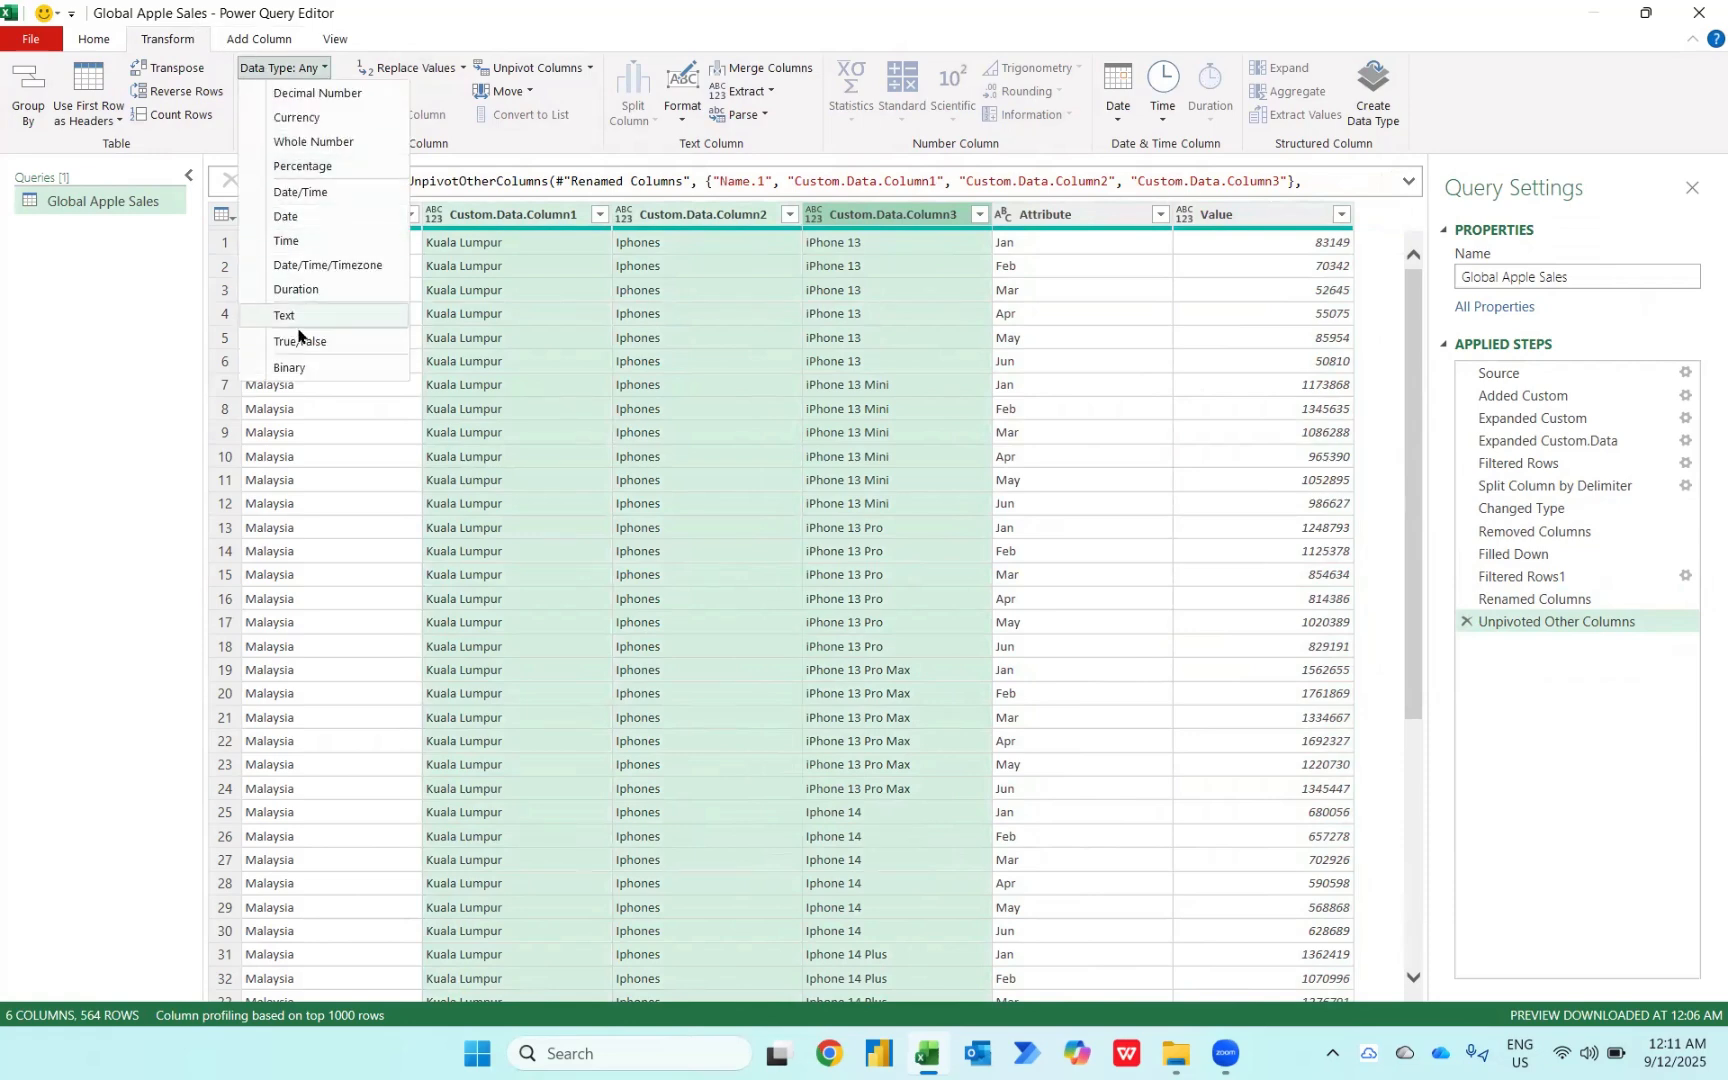
{"action": "left_click", "coordinate": [291, 318]}
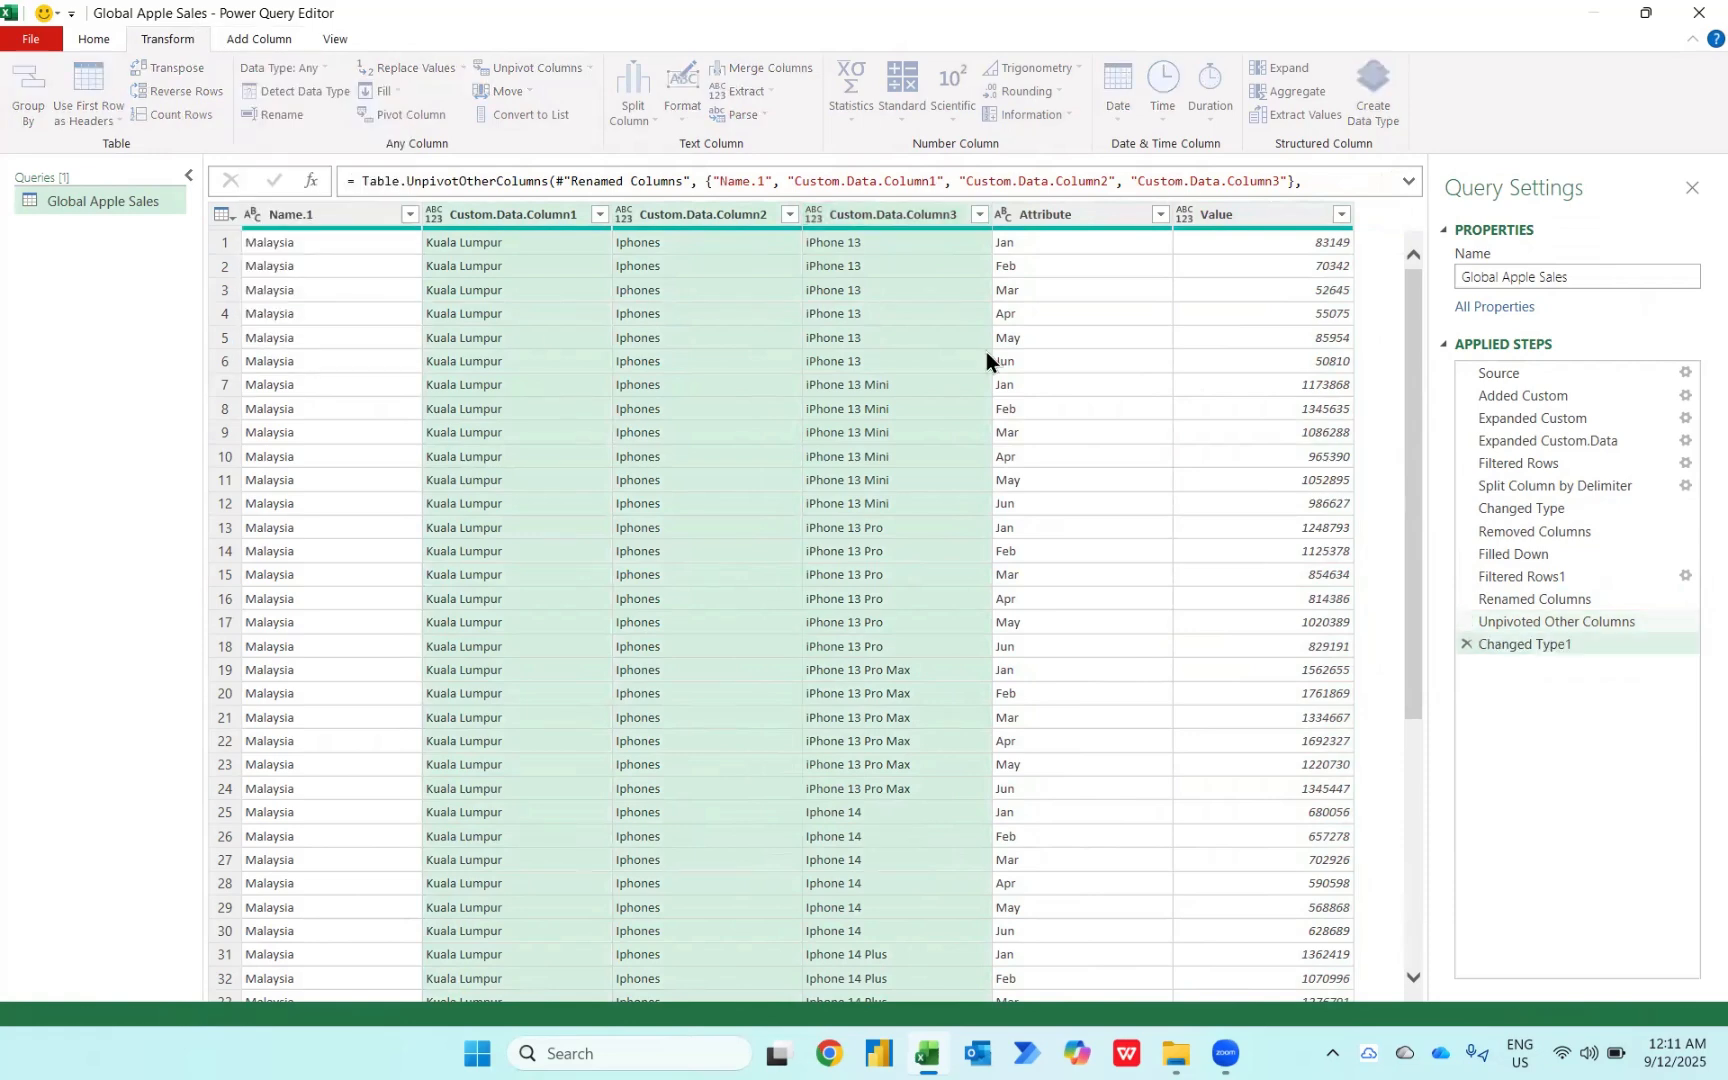
{"action": "left_click", "coordinate": [1183, 213]}
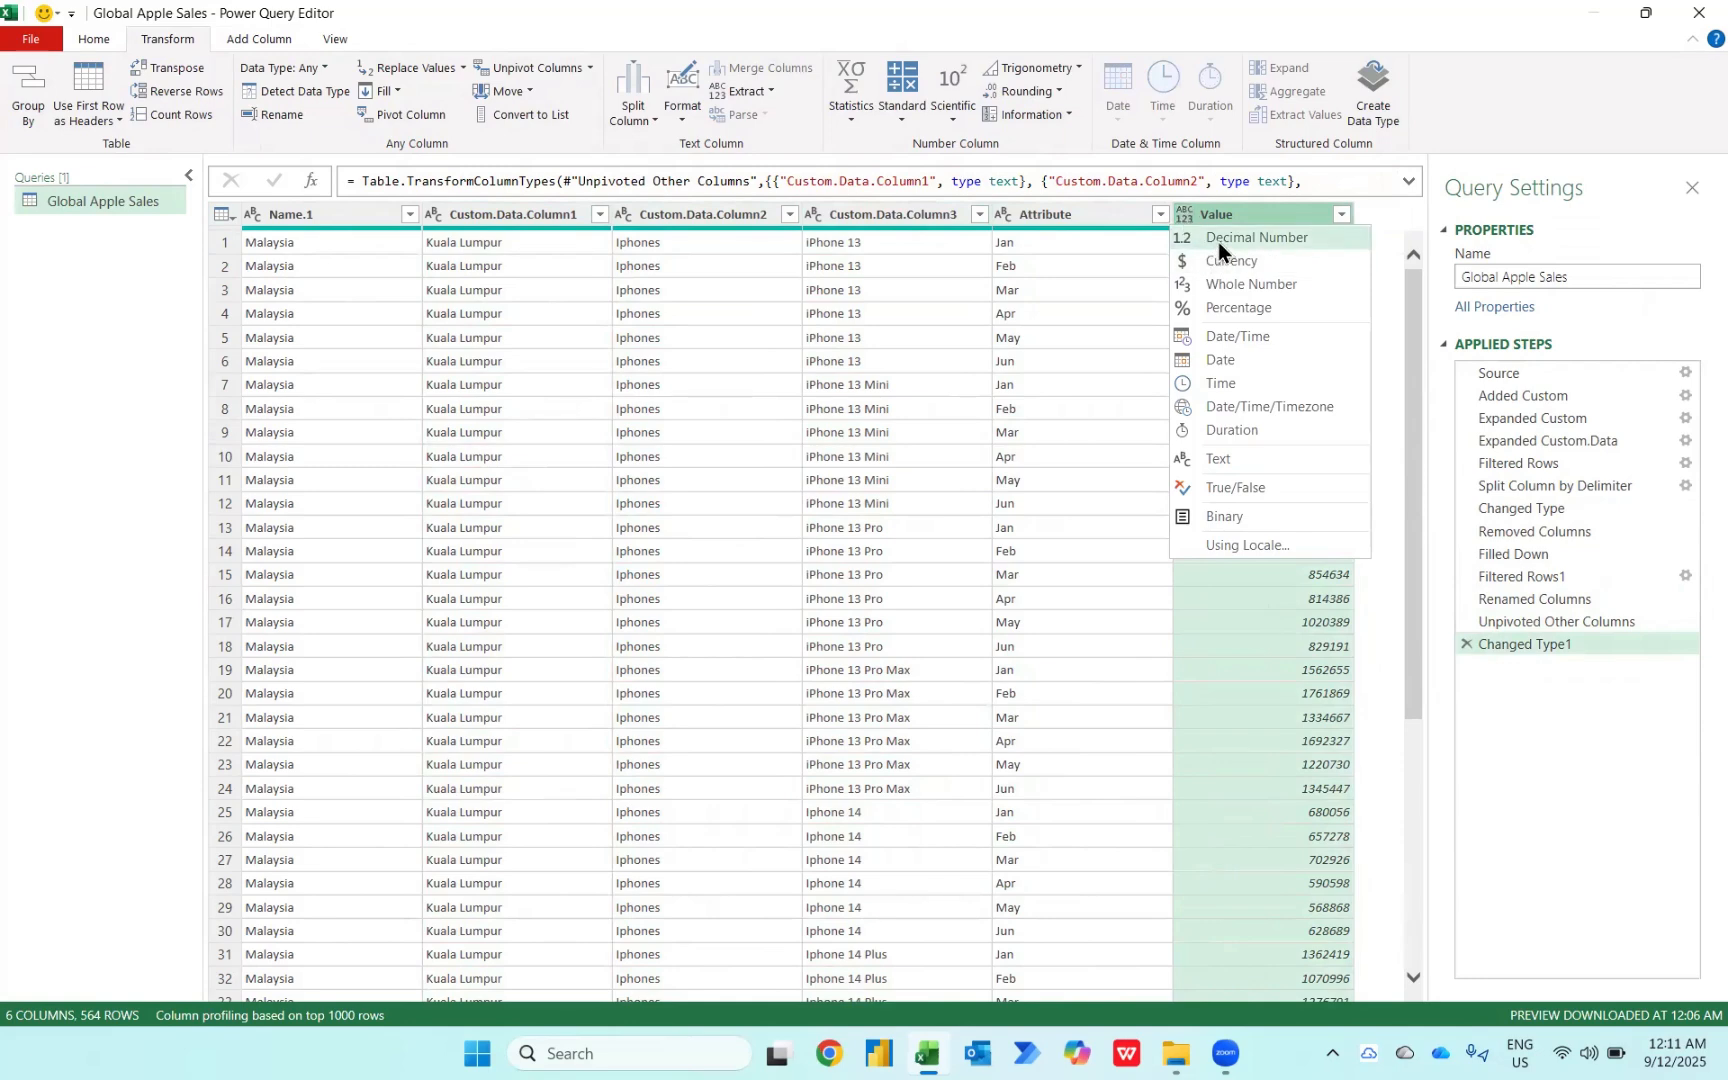
{"action": "left_click", "coordinate": [1218, 242]}
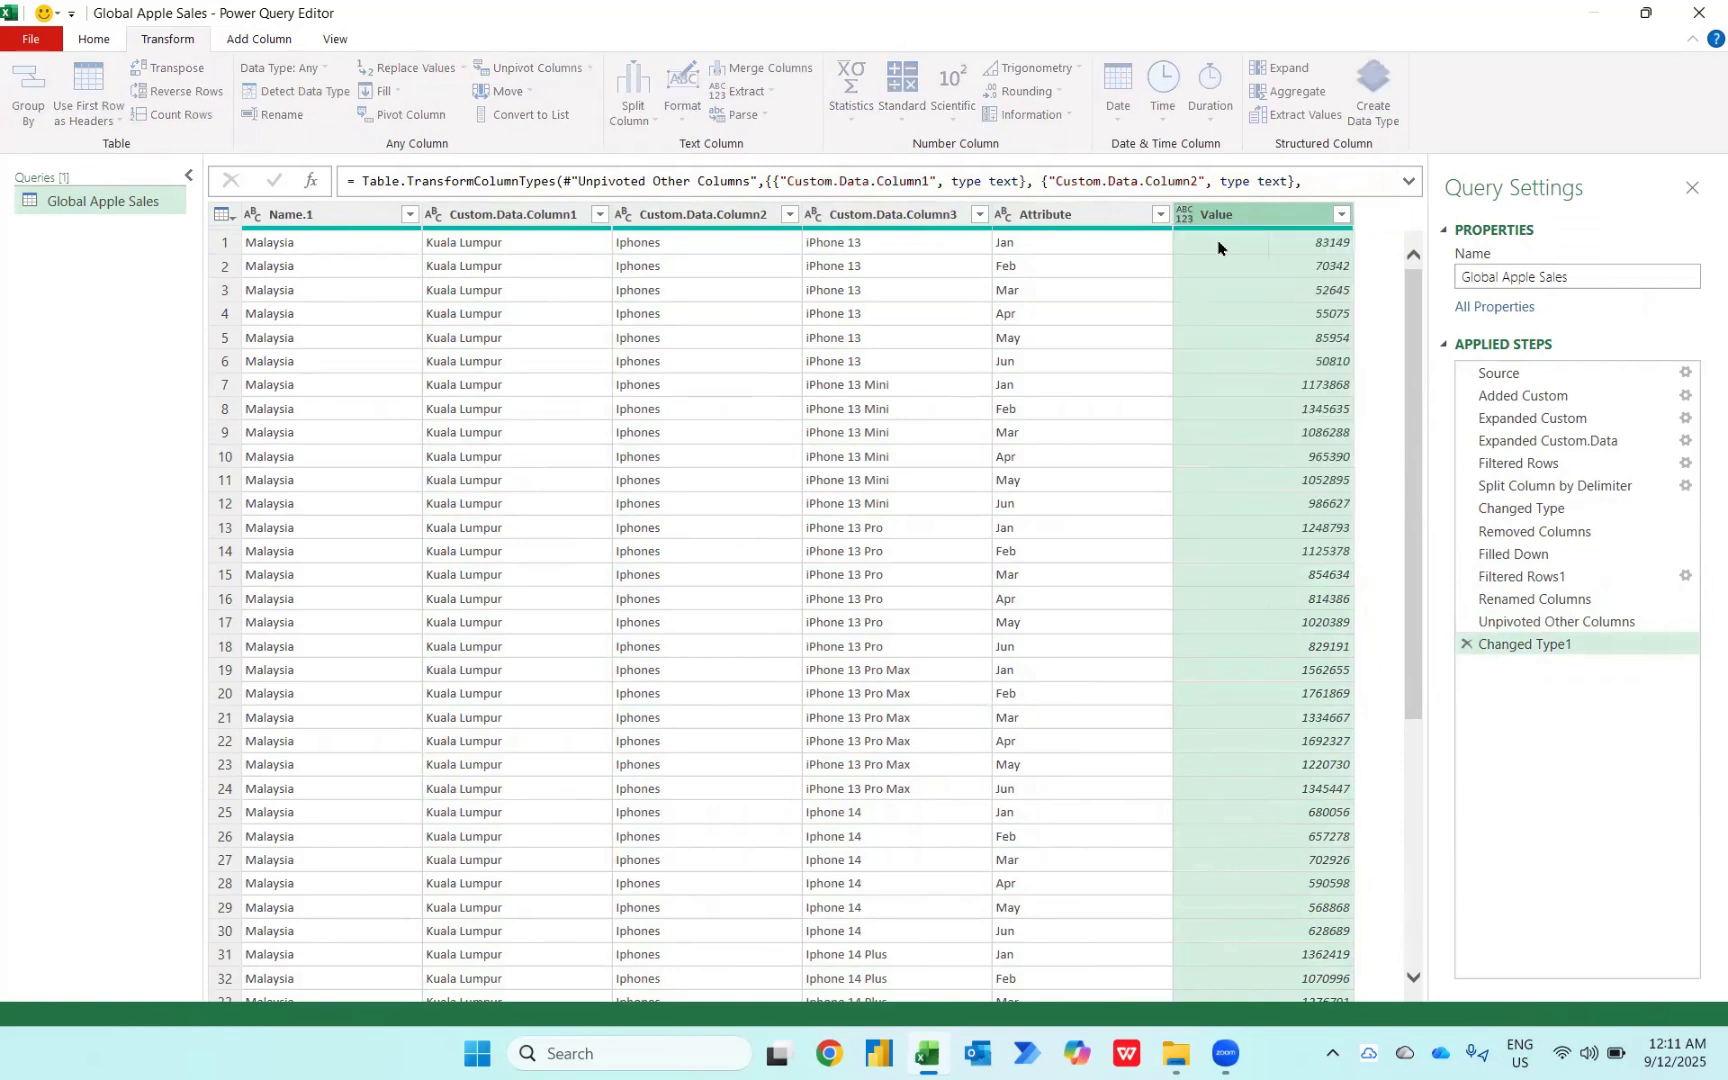
Step: Rename the Name.1 column as Region and Custom.Data.Column1 as Cities
{"action": "double_click", "coordinate": [284, 215]}
{"action": "type", "text": "Region"}
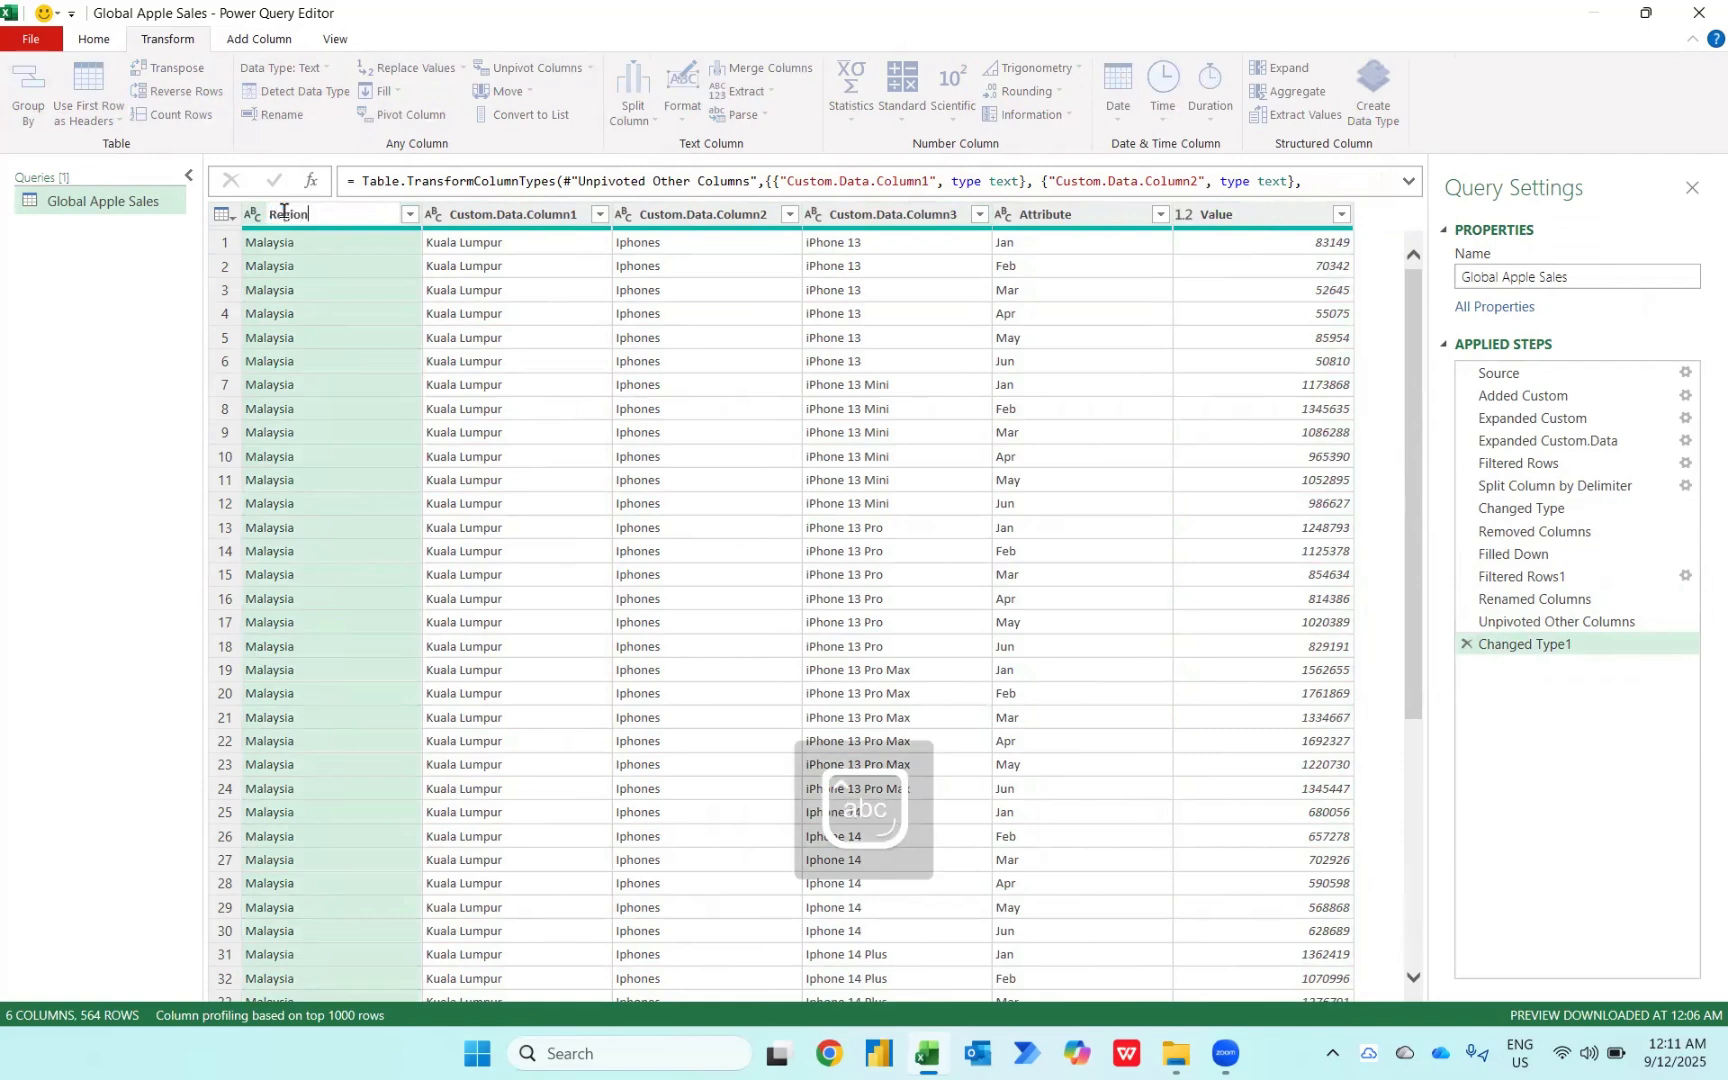
{"action": "key", "text": "Return"}
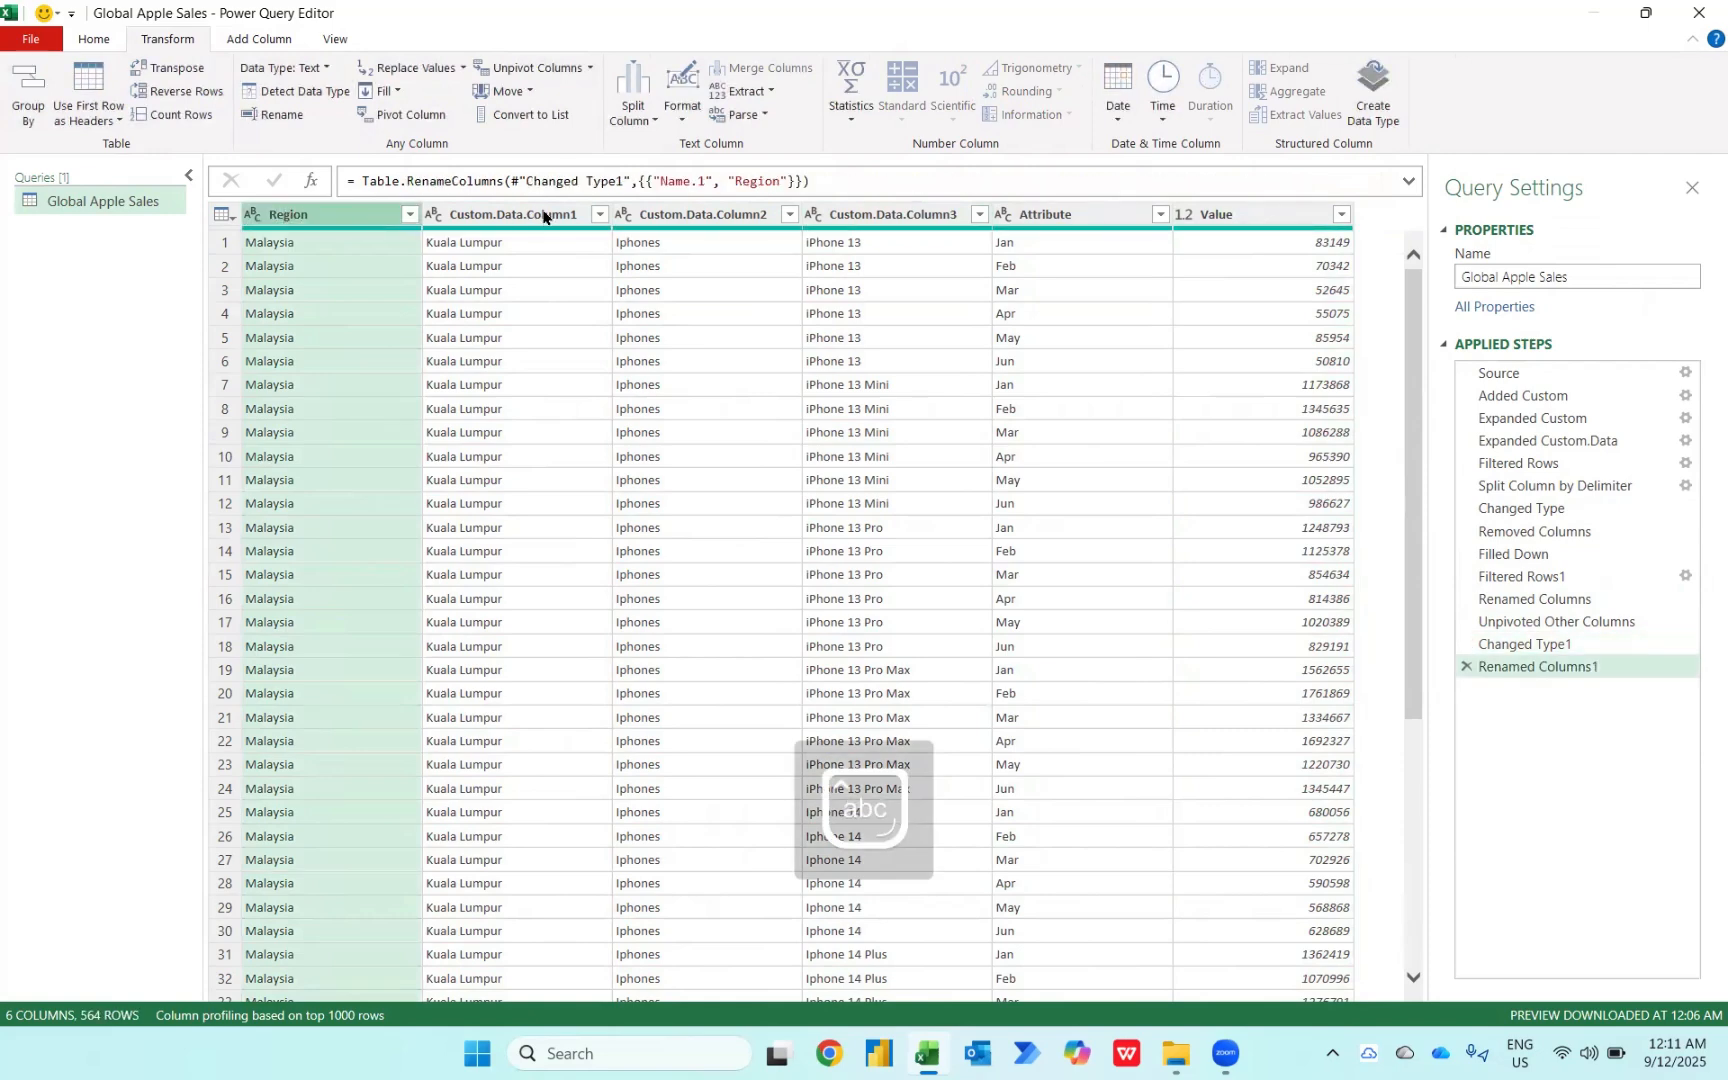
{"action": "double_click", "coordinate": [543, 213]}
{"action": "type", "text": "Cities"}
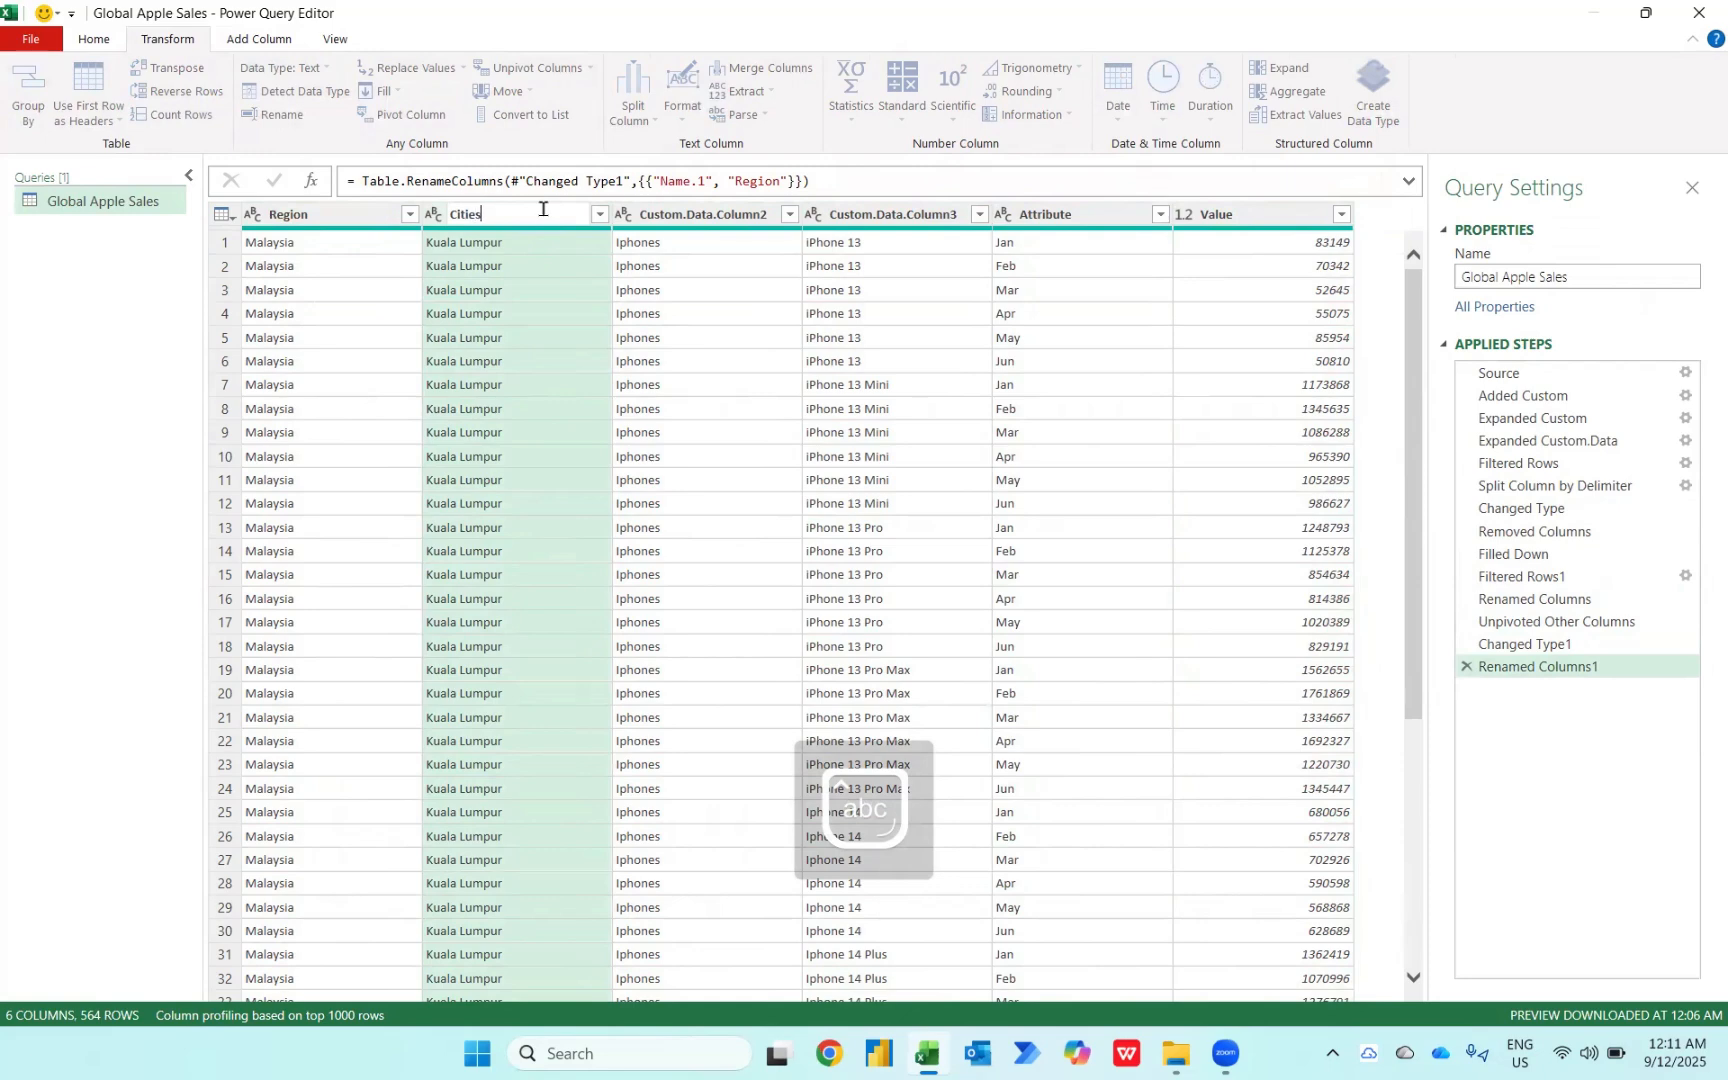
{"action": "key", "text": "Return"}
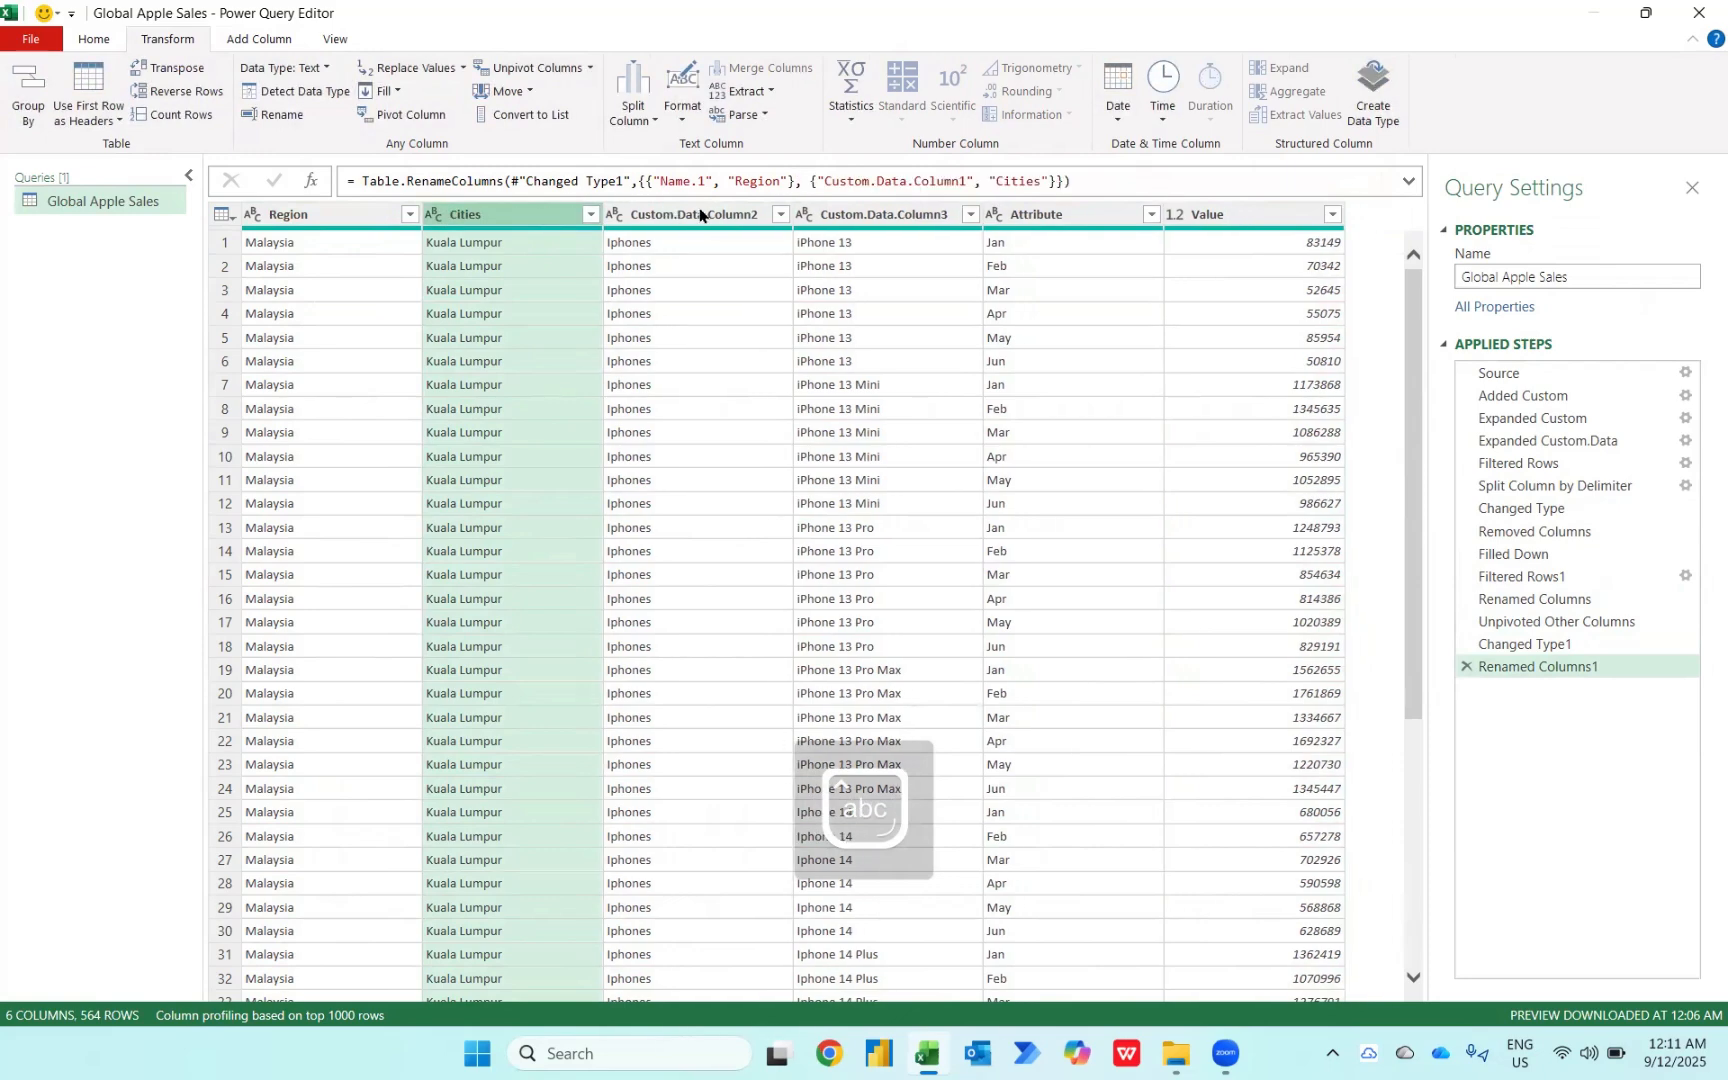
Step: Rename Custom.Data.Column2 as Product, Custom.Data.Column3 as Models and Attribute as Months
{"action": "double_click", "coordinate": [699, 207]}
{"action": "type", "text": "Product"}
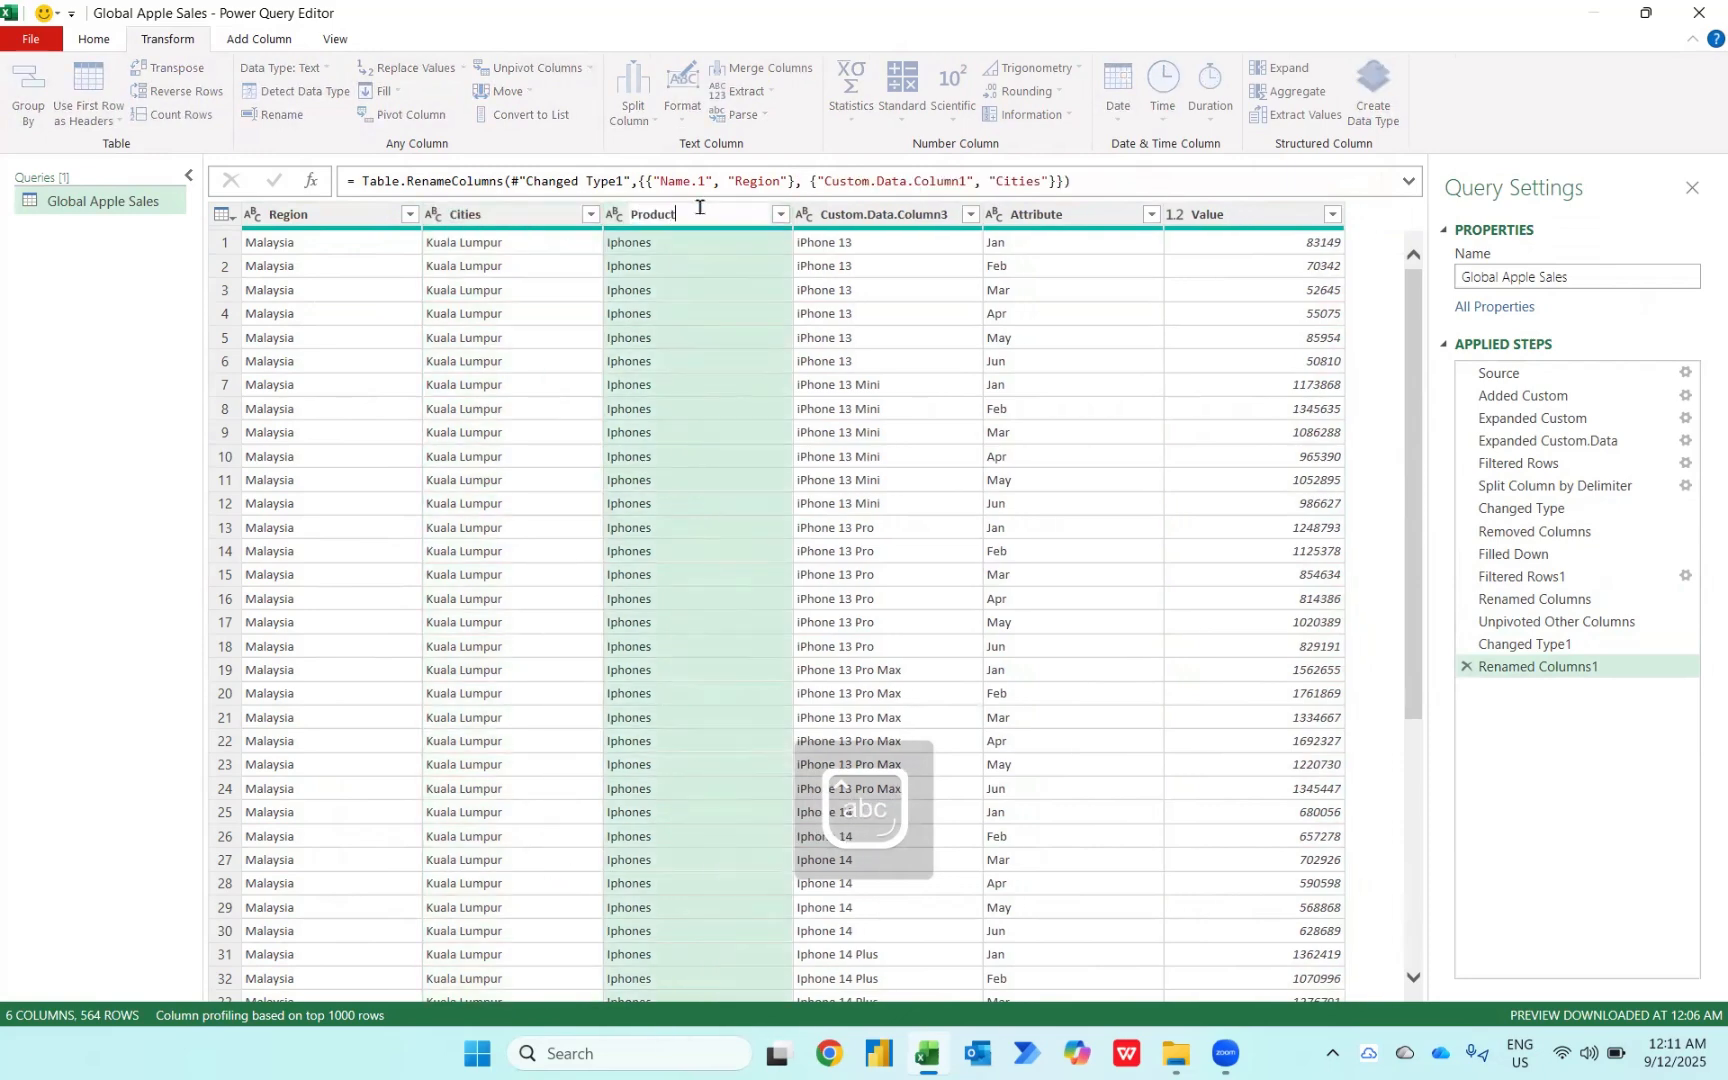
{"action": "key", "text": "Return"}
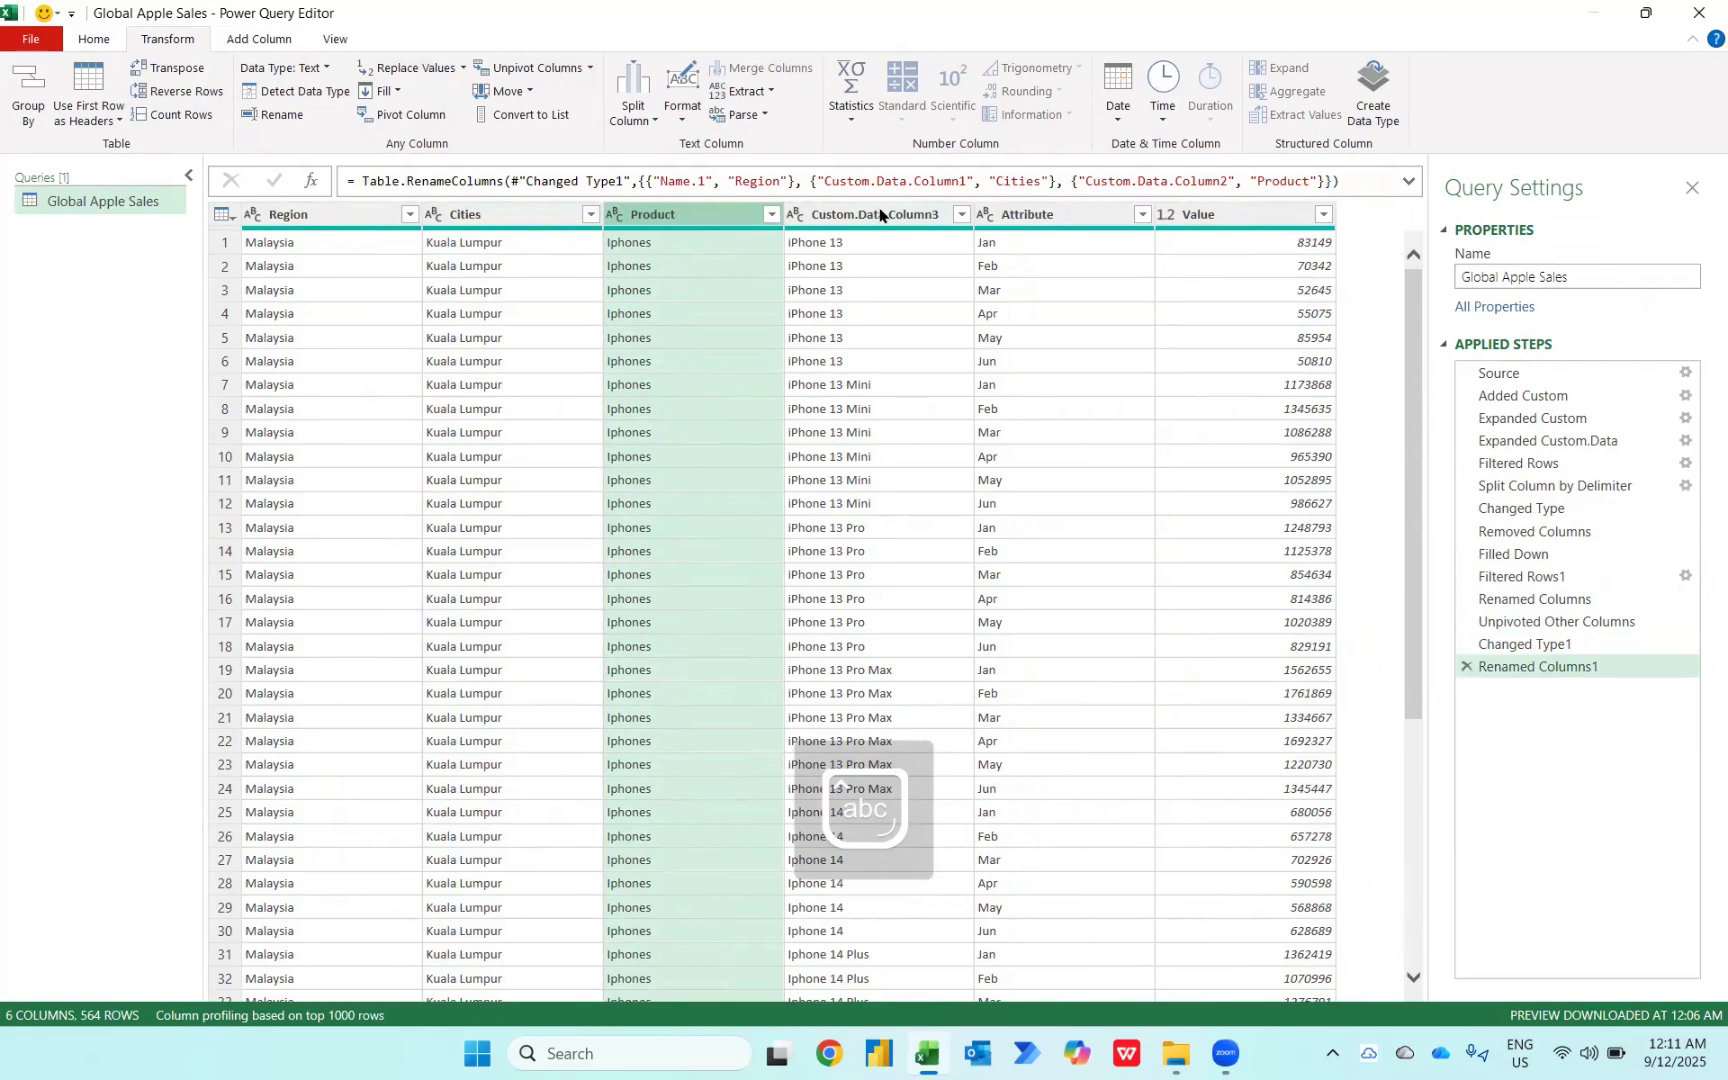
{"action": "double_click", "coordinate": [880, 212]}
{"action": "type", "text": "Models"}
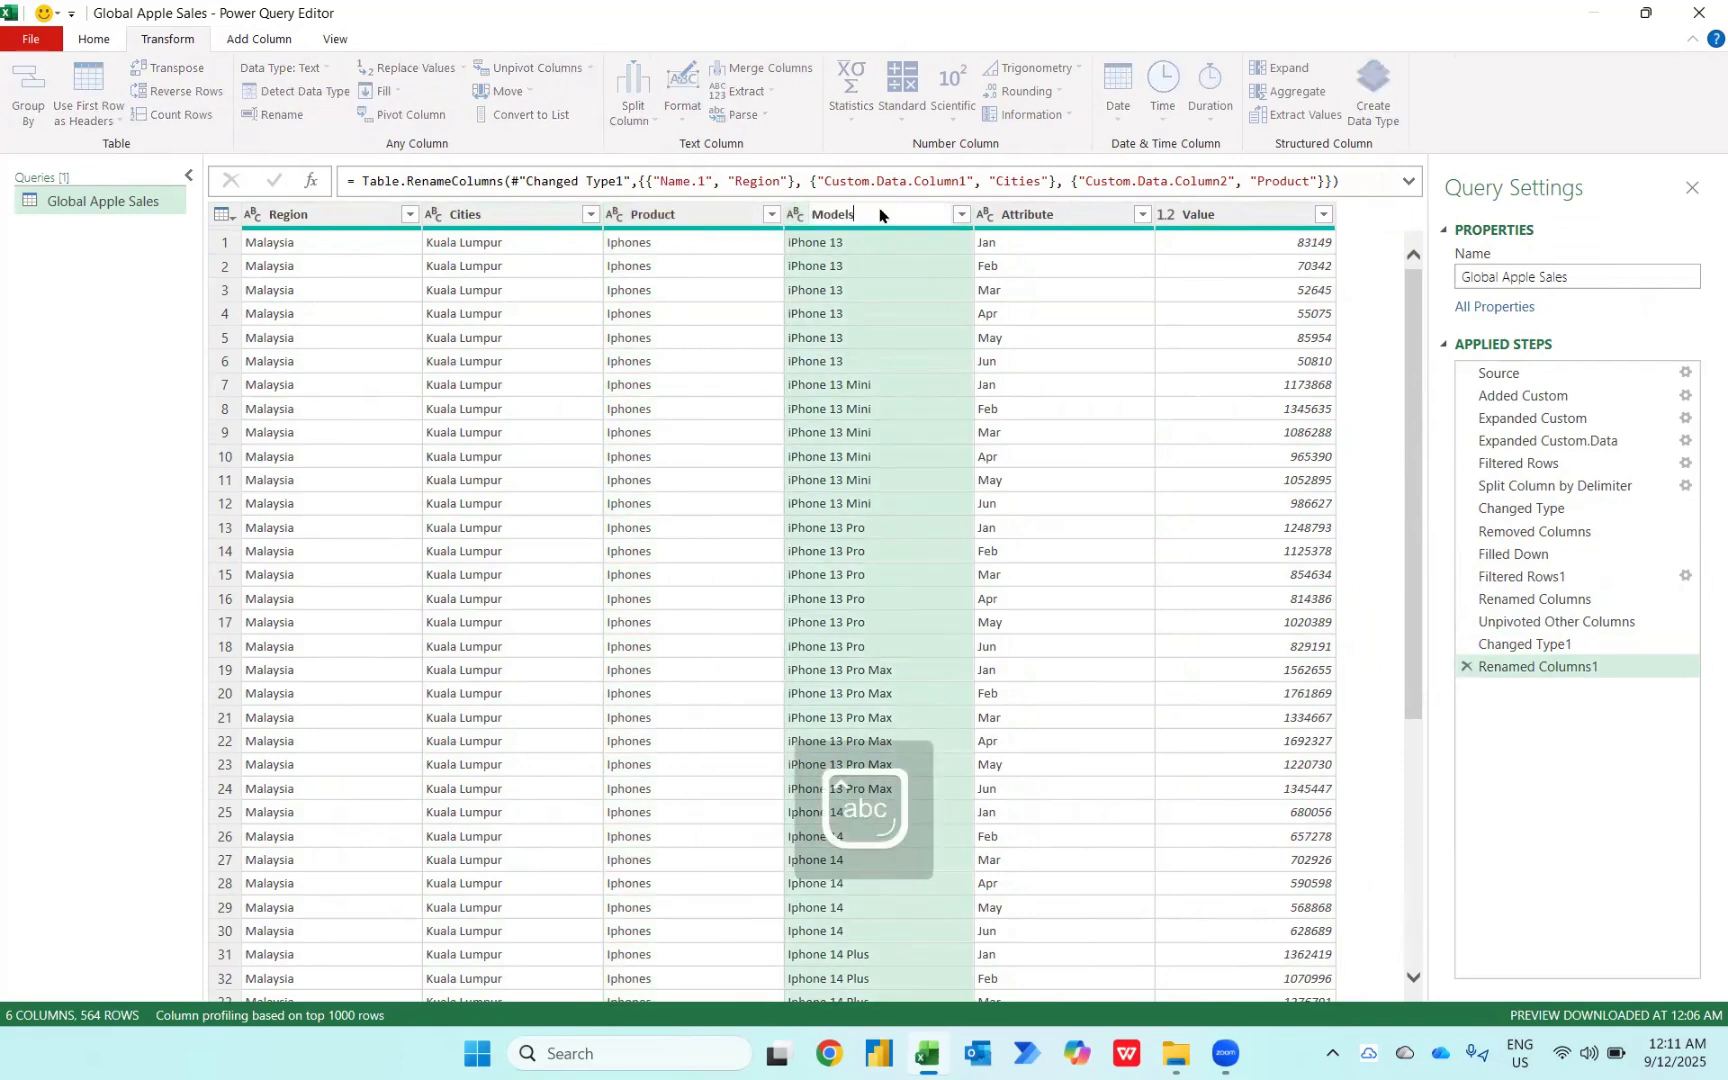
{"action": "key", "text": "Return"}
{"action": "left_click", "coordinate": [1008, 215]}
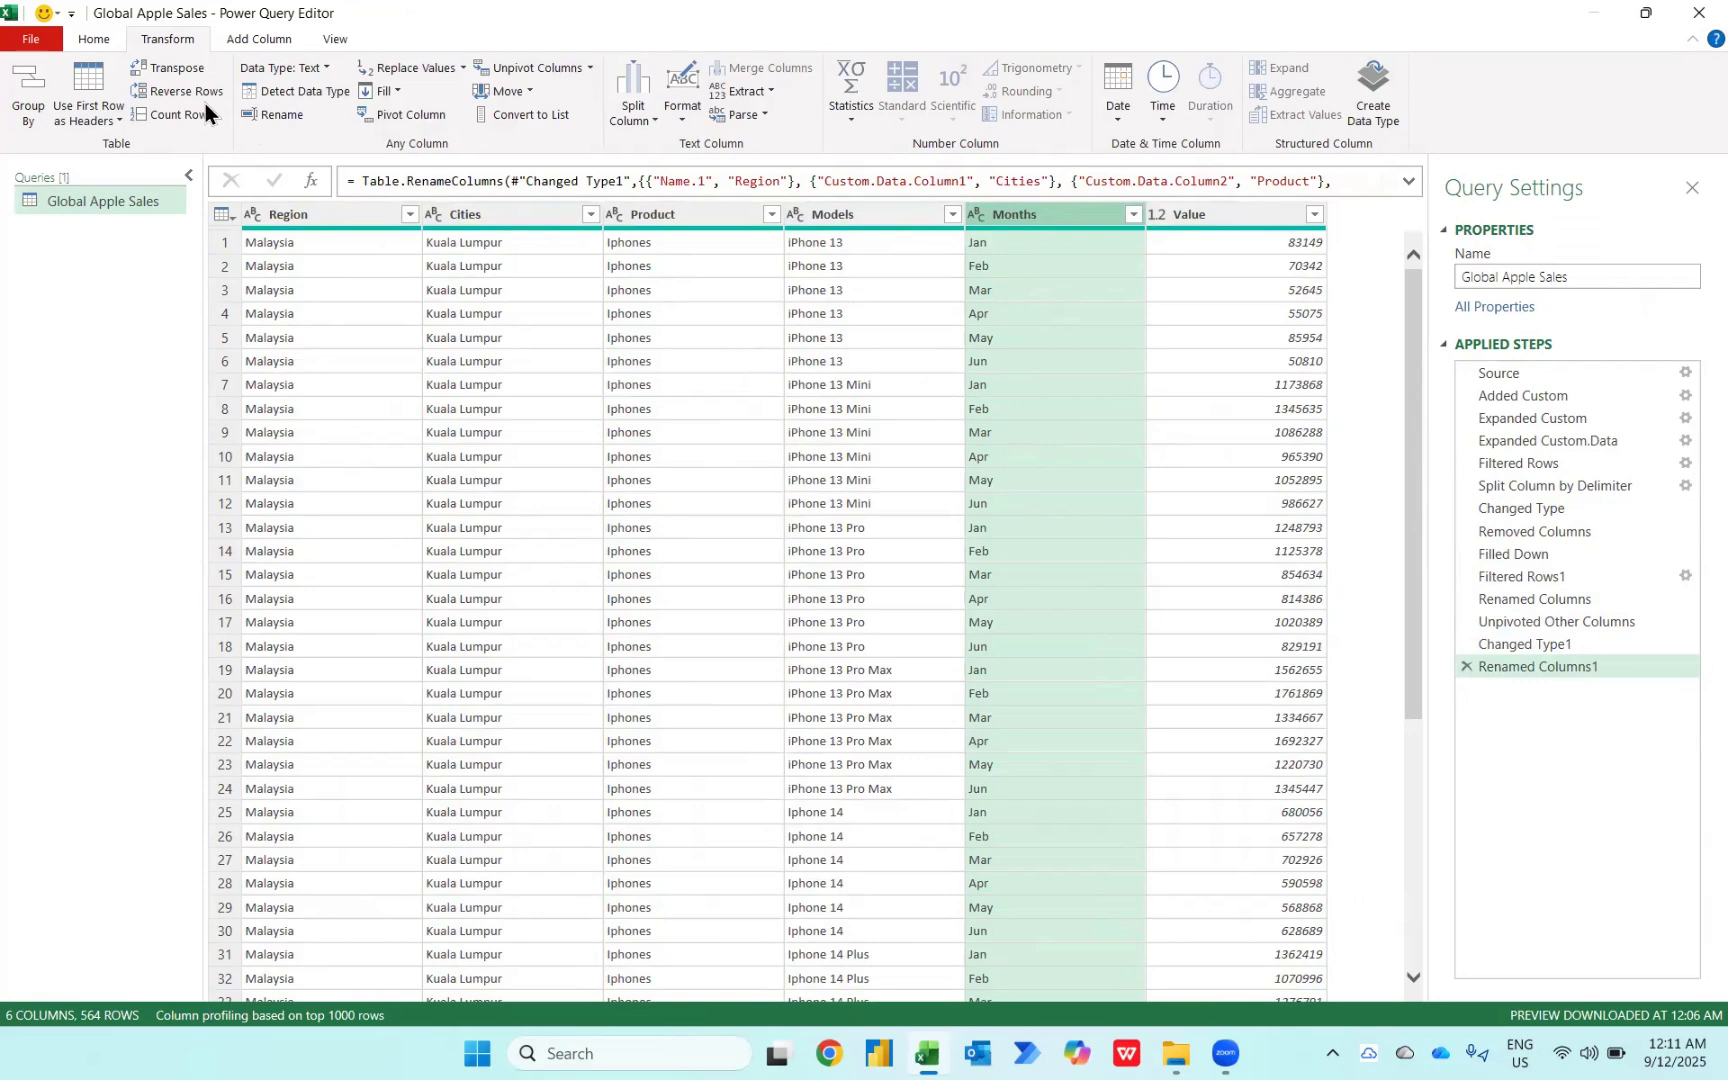
Step: Close and load the query as a PivotTable Report in a new worksheet
{"action": "left_click", "coordinate": [90, 40]}
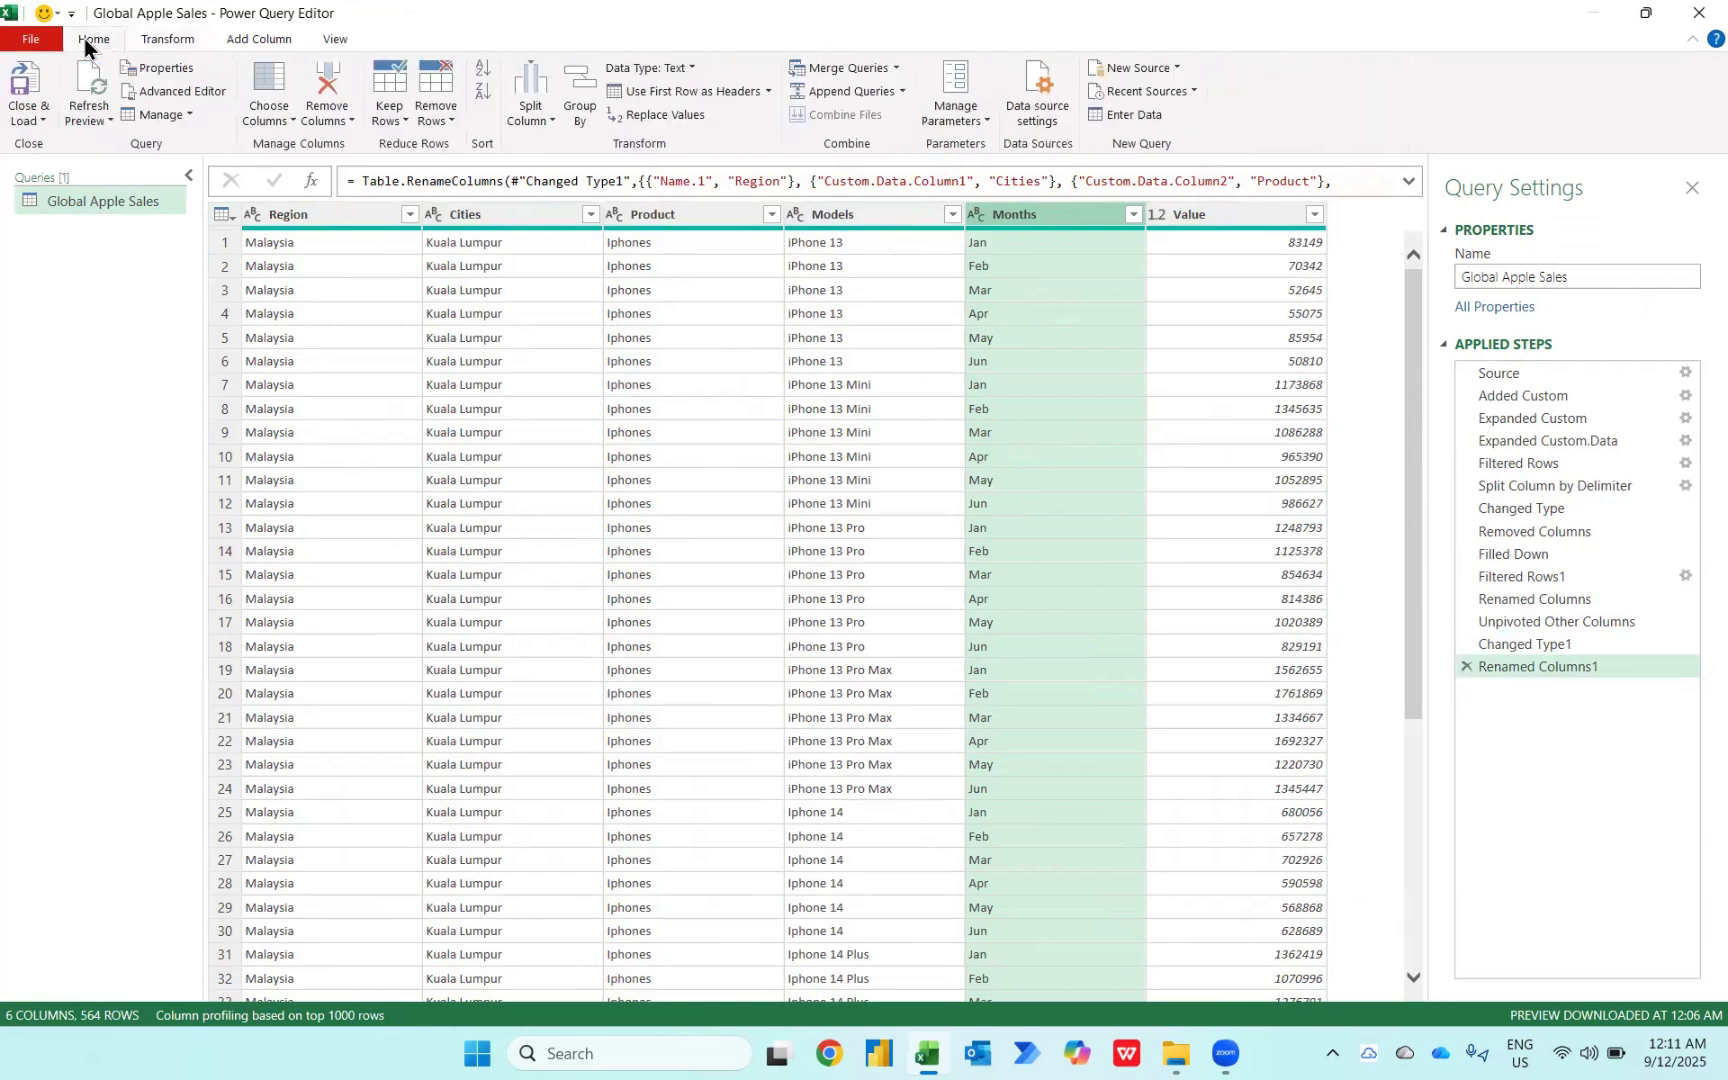
{"action": "left_click", "coordinate": [27, 118]}
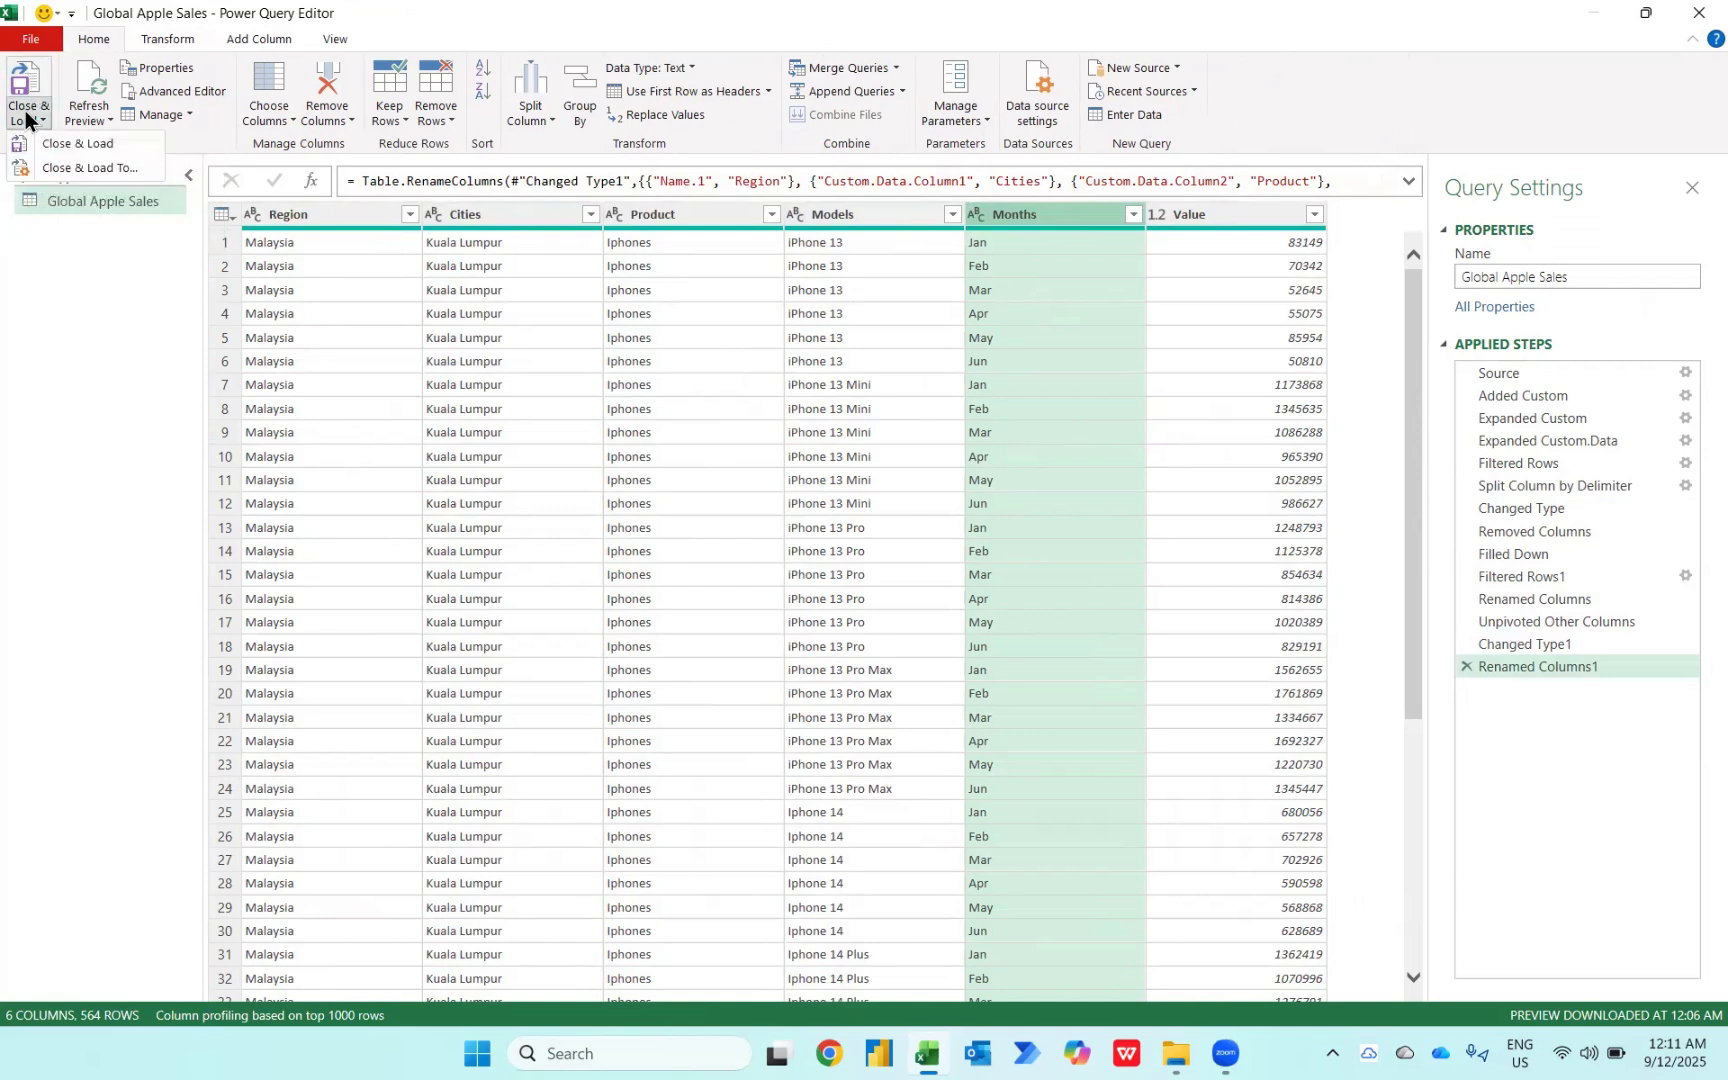
{"action": "left_click", "coordinate": [65, 166]}
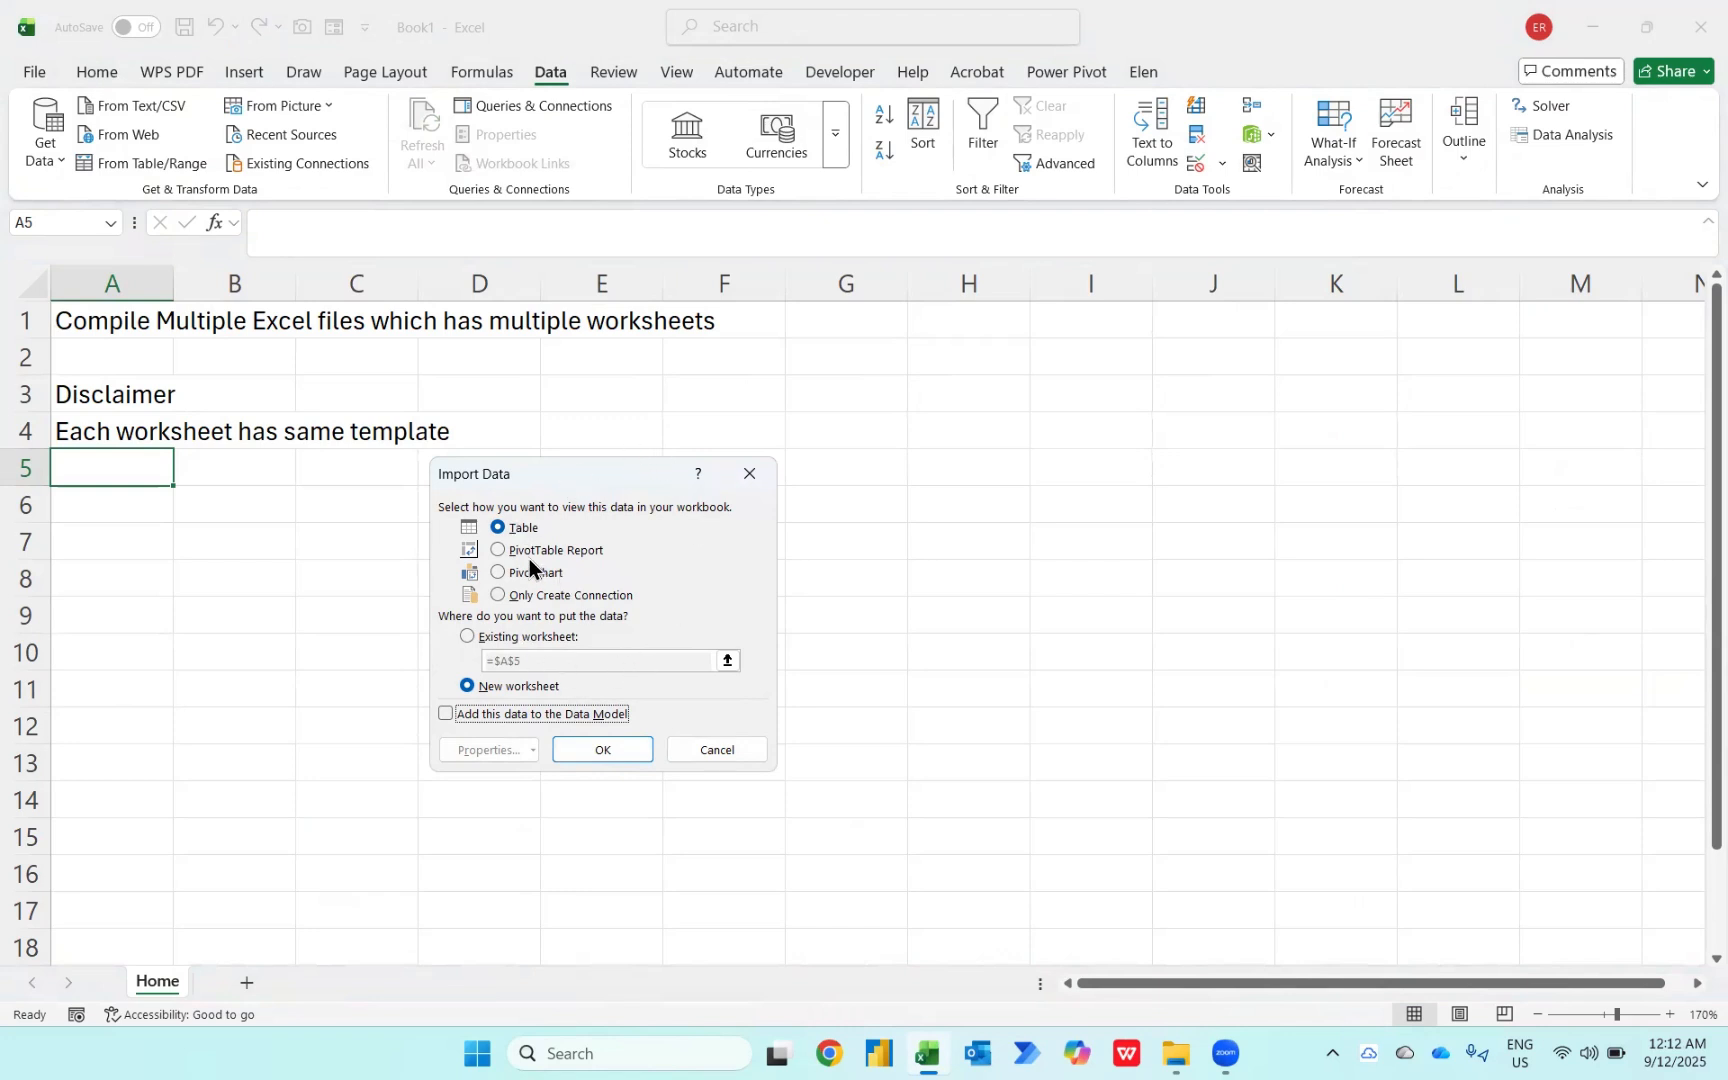
{"action": "left_click", "coordinate": [508, 550]}
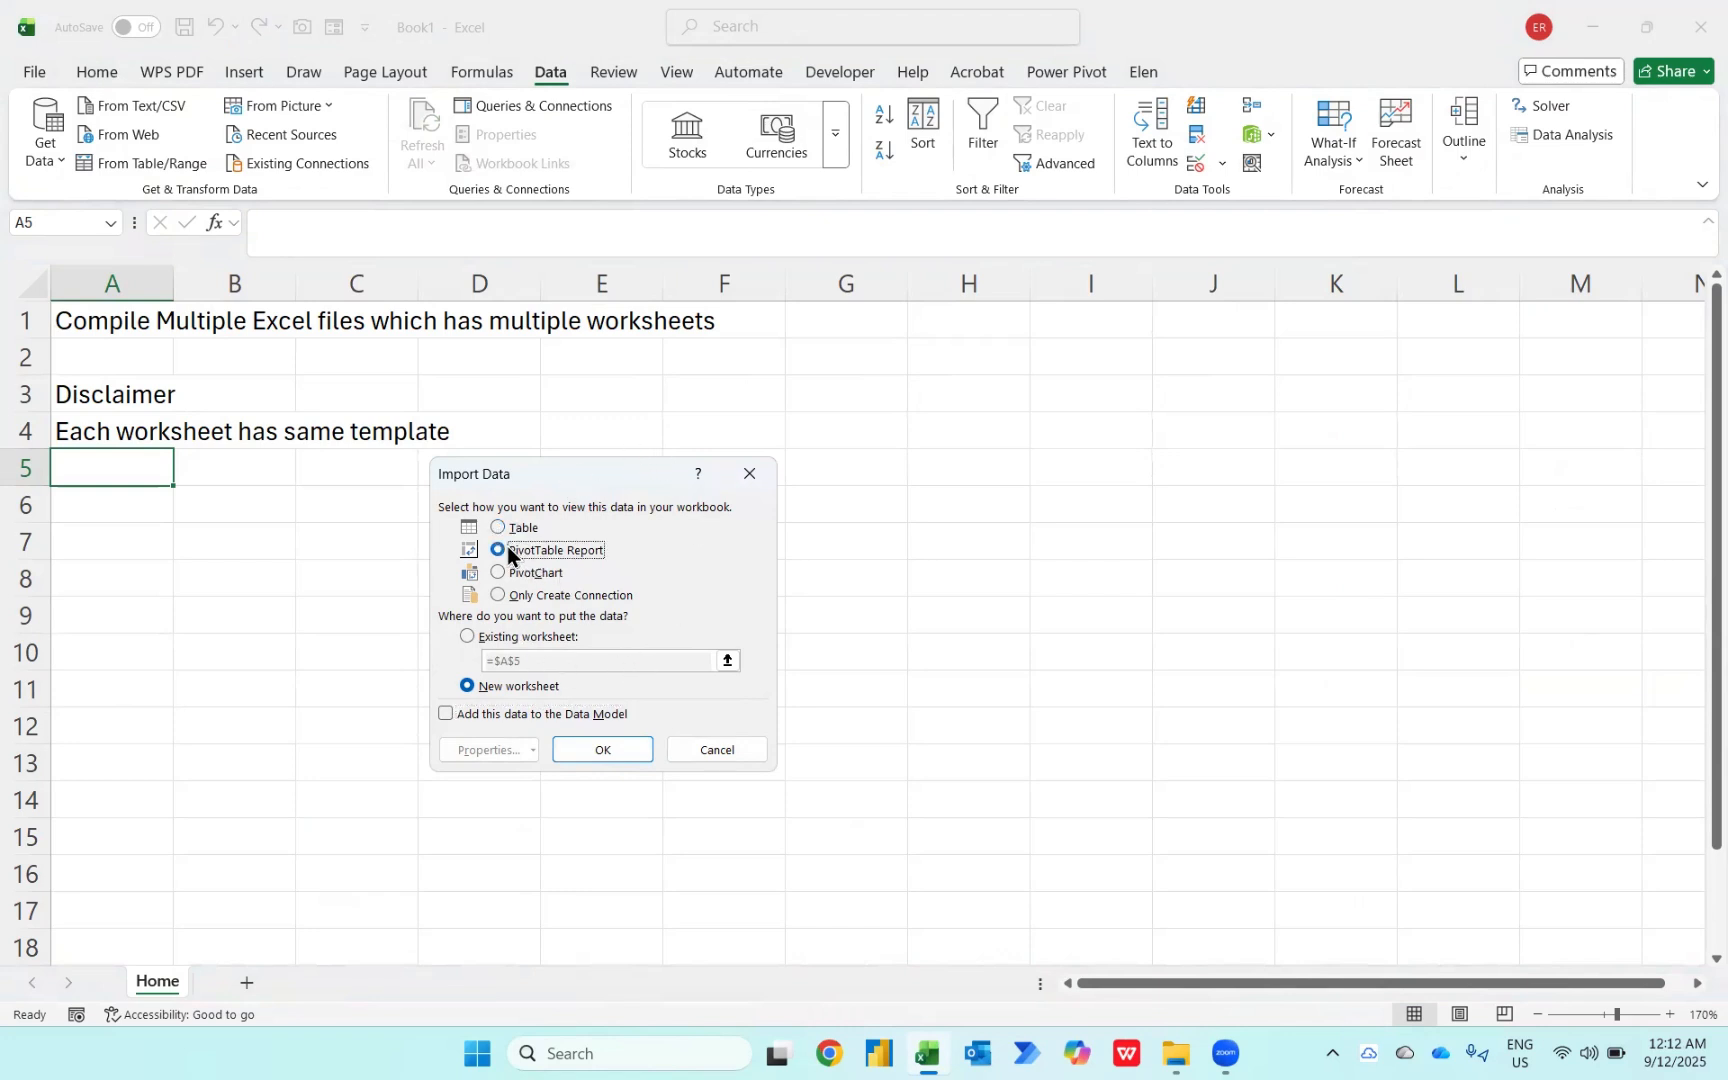
{"action": "left_click", "coordinate": [604, 750]}
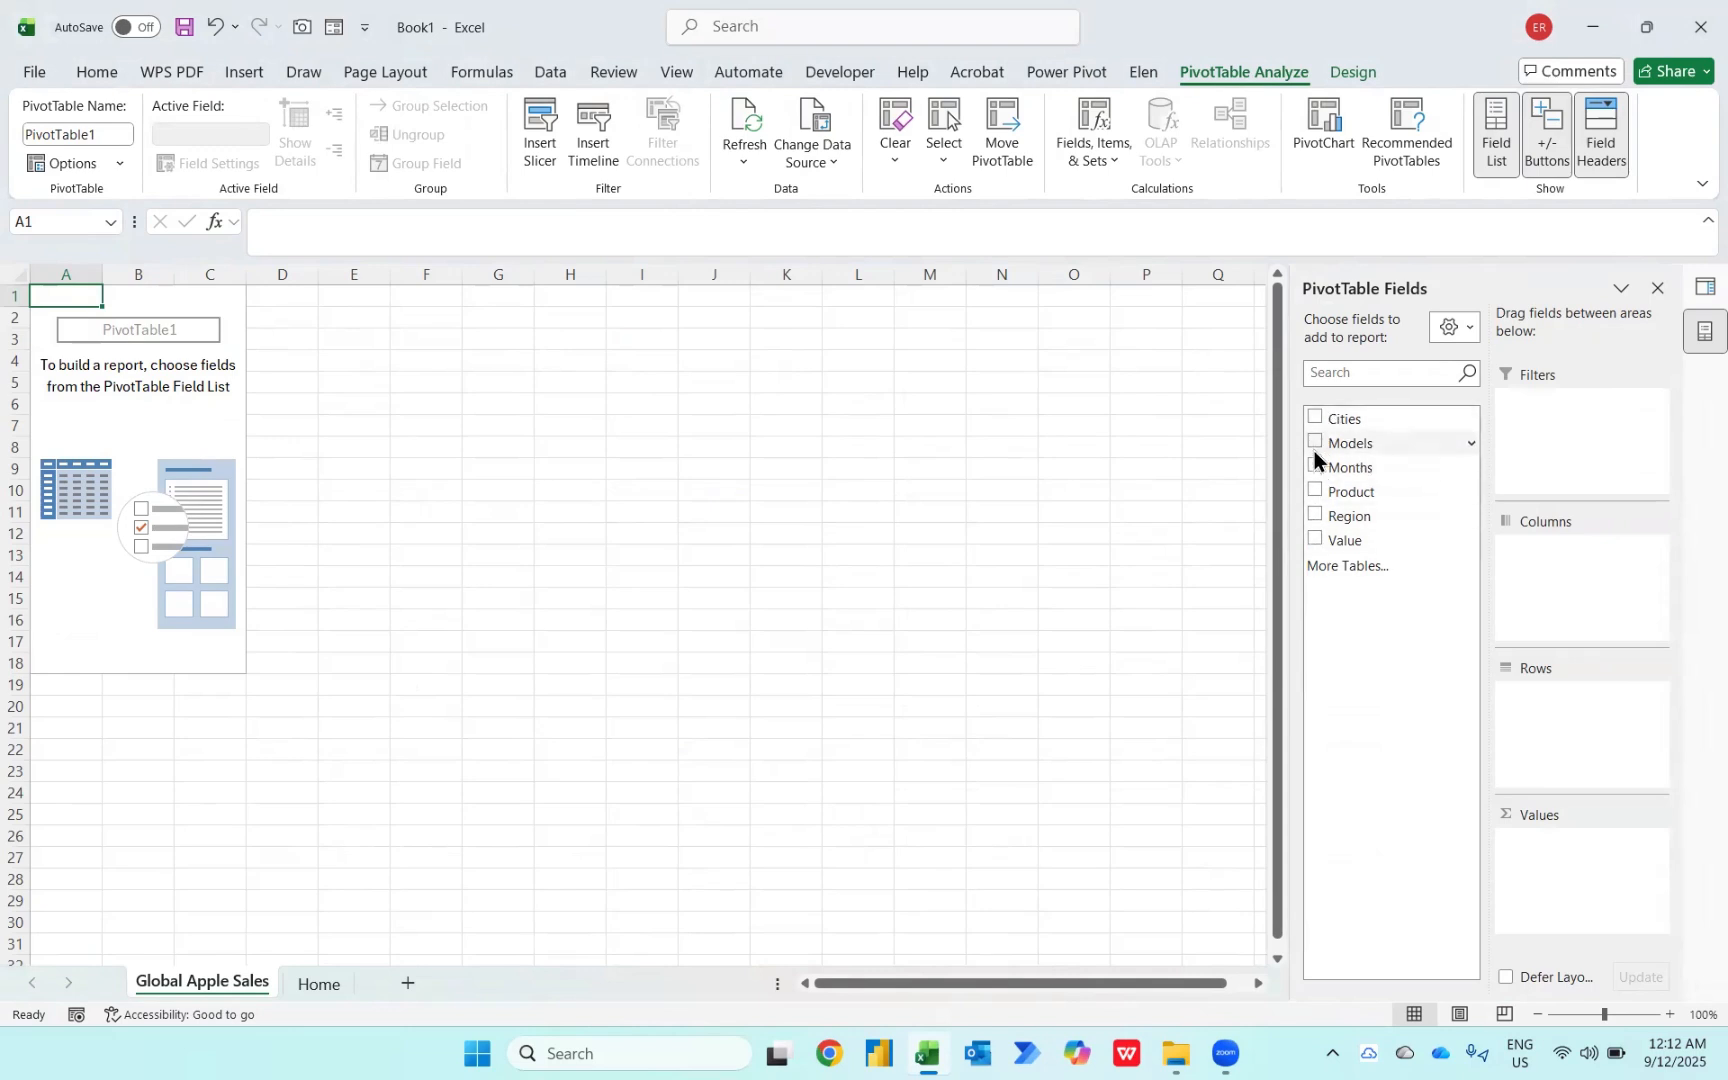
Step: Add the Region and Cities fields to the PivotTable rows
{"action": "left_click", "coordinate": [1314, 514]}
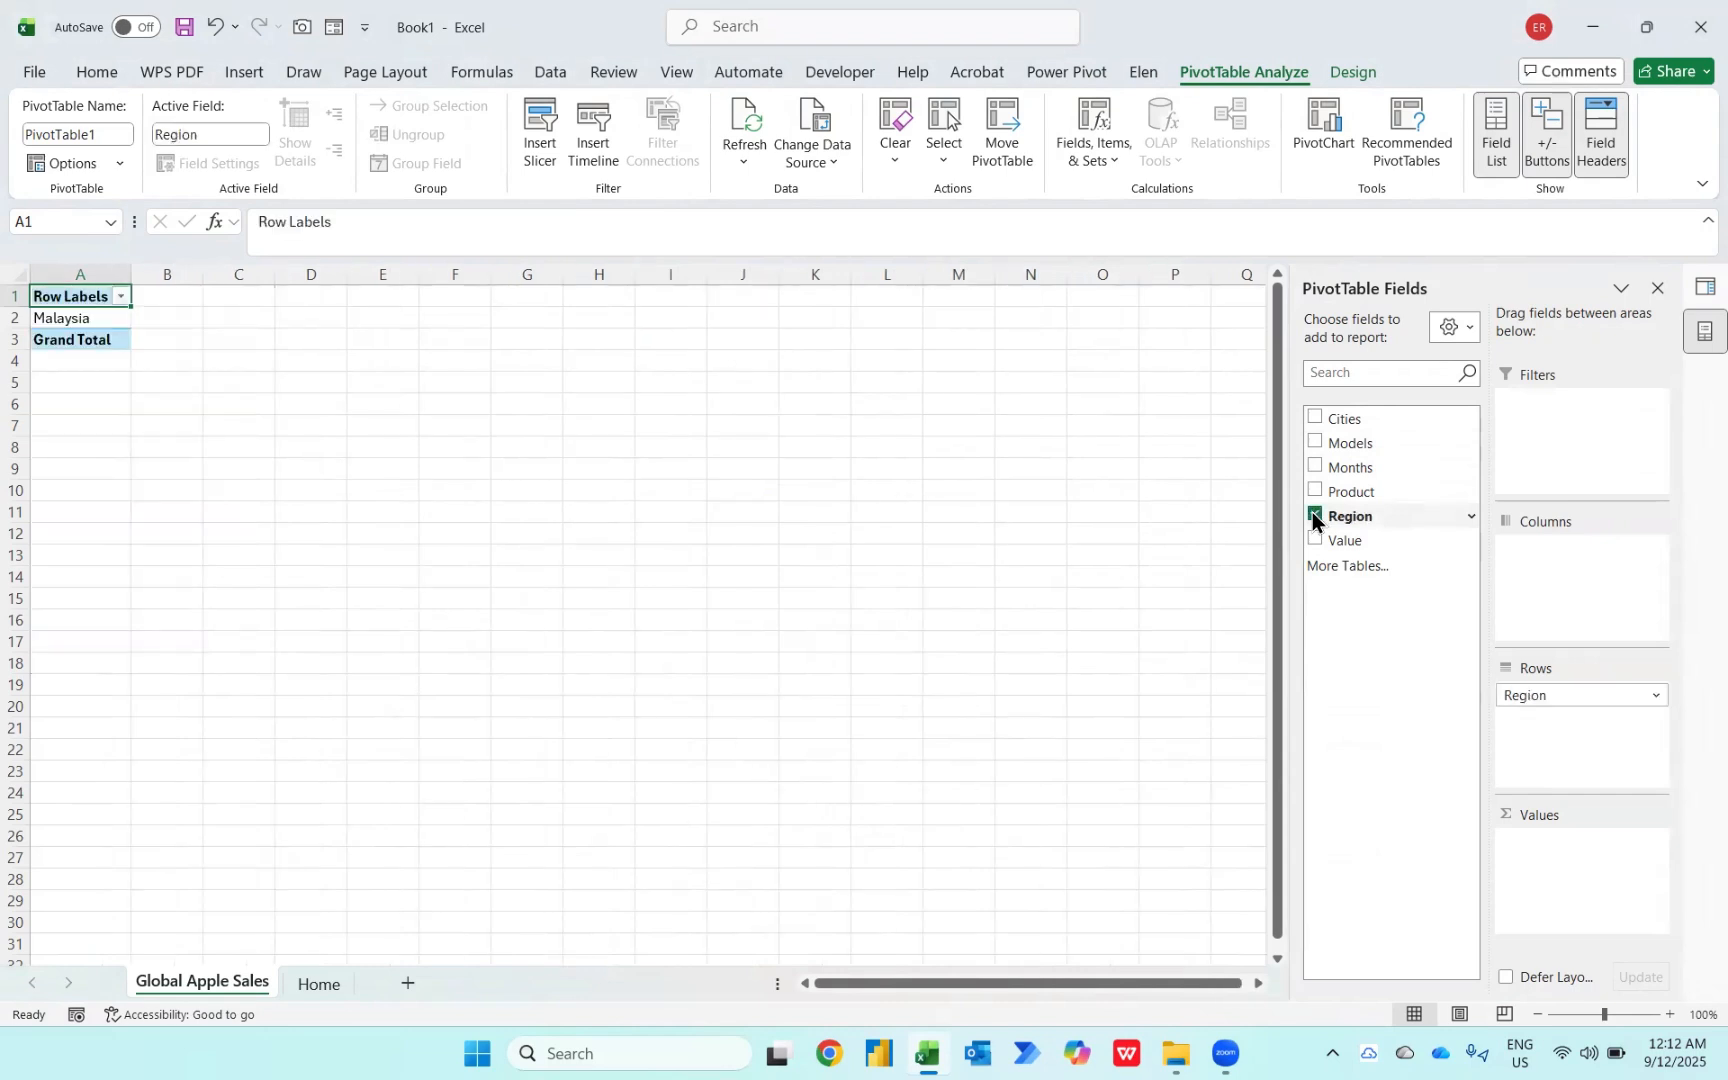
{"action": "left_click", "coordinate": [1314, 418]}
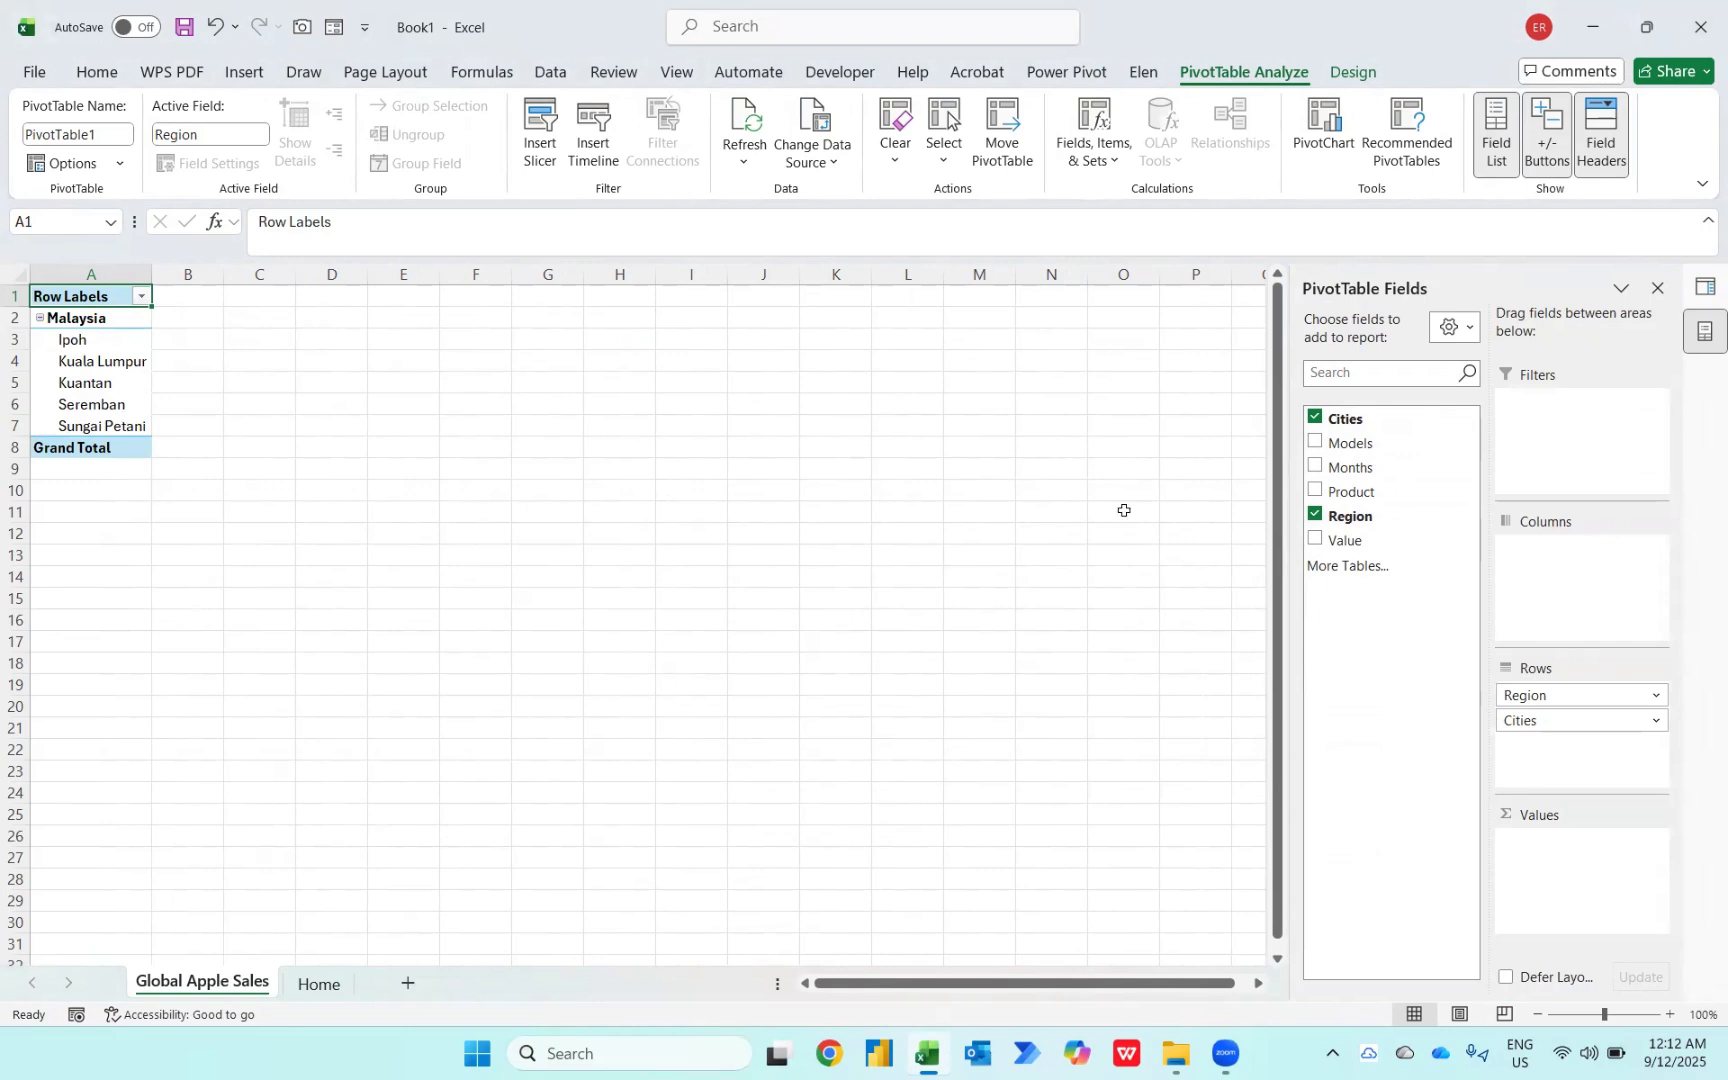
Step: Add the Value field to the PivotTable values and format it as Number with a 1000 separator and 0 decimal places
{"action": "left_click", "coordinate": [1314, 539]}
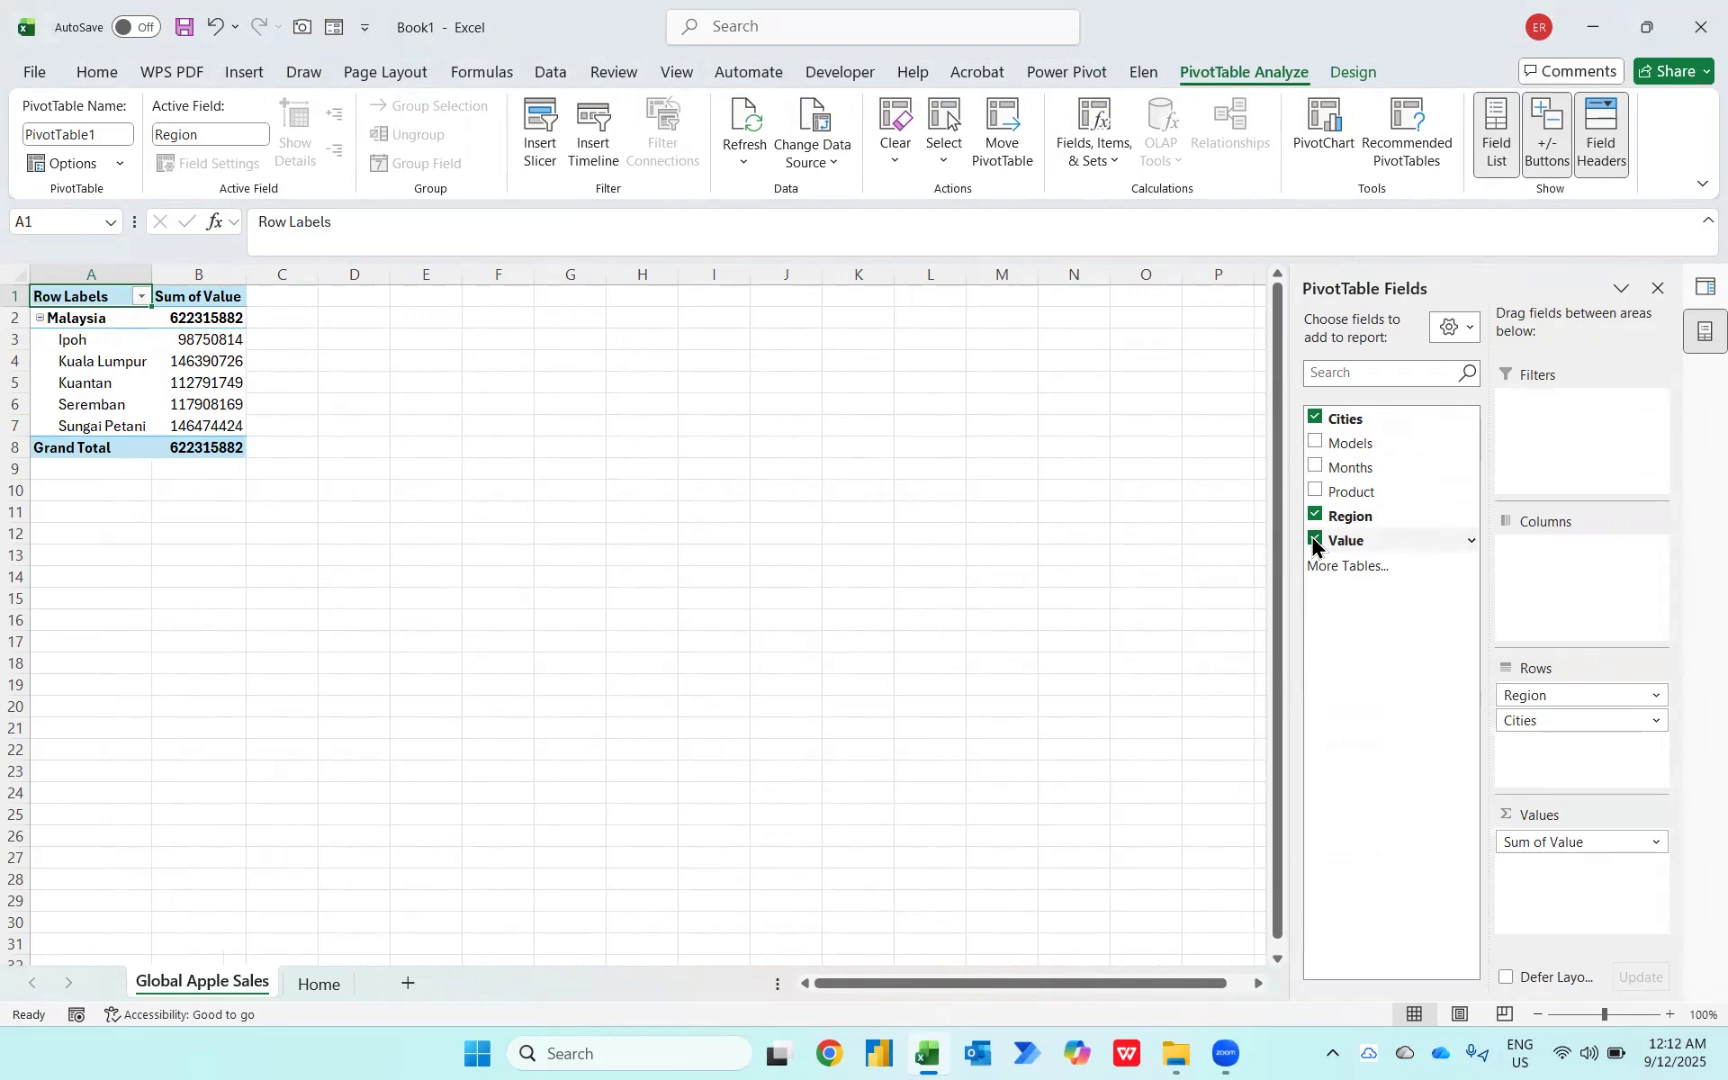
{"action": "right_click", "coordinate": [196, 337]}
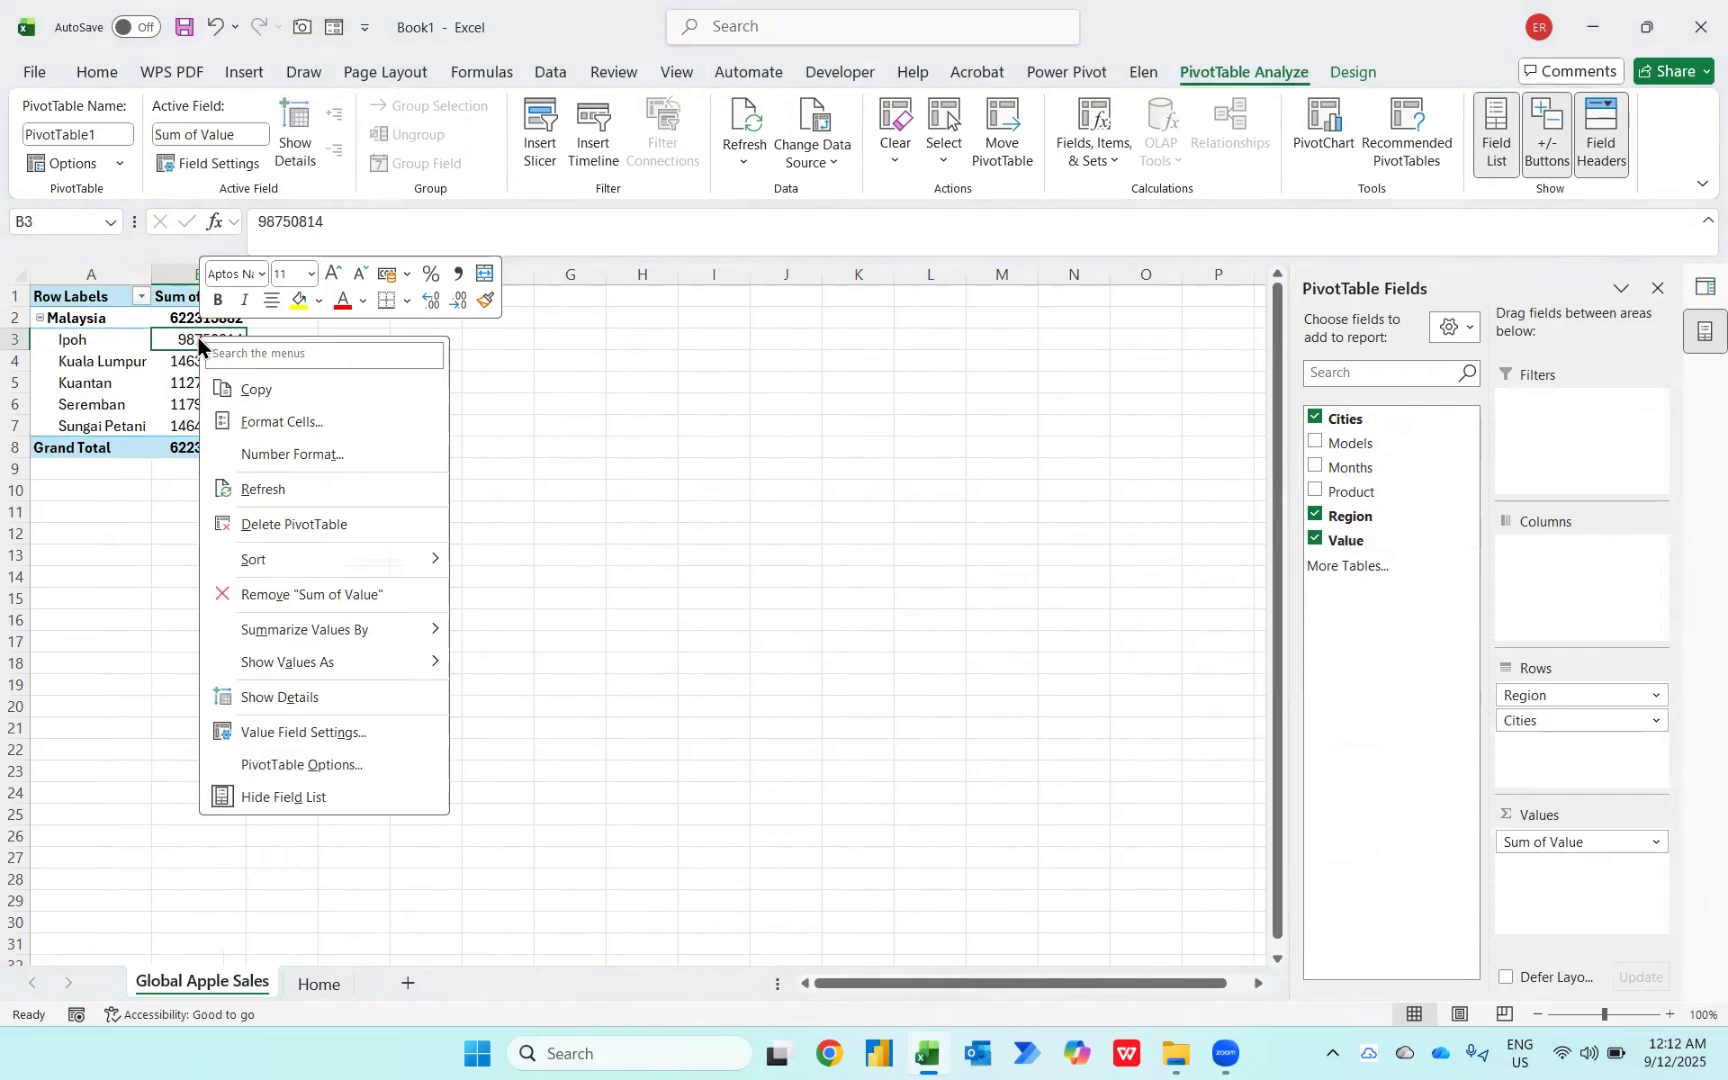
{"action": "left_click", "coordinate": [293, 453]}
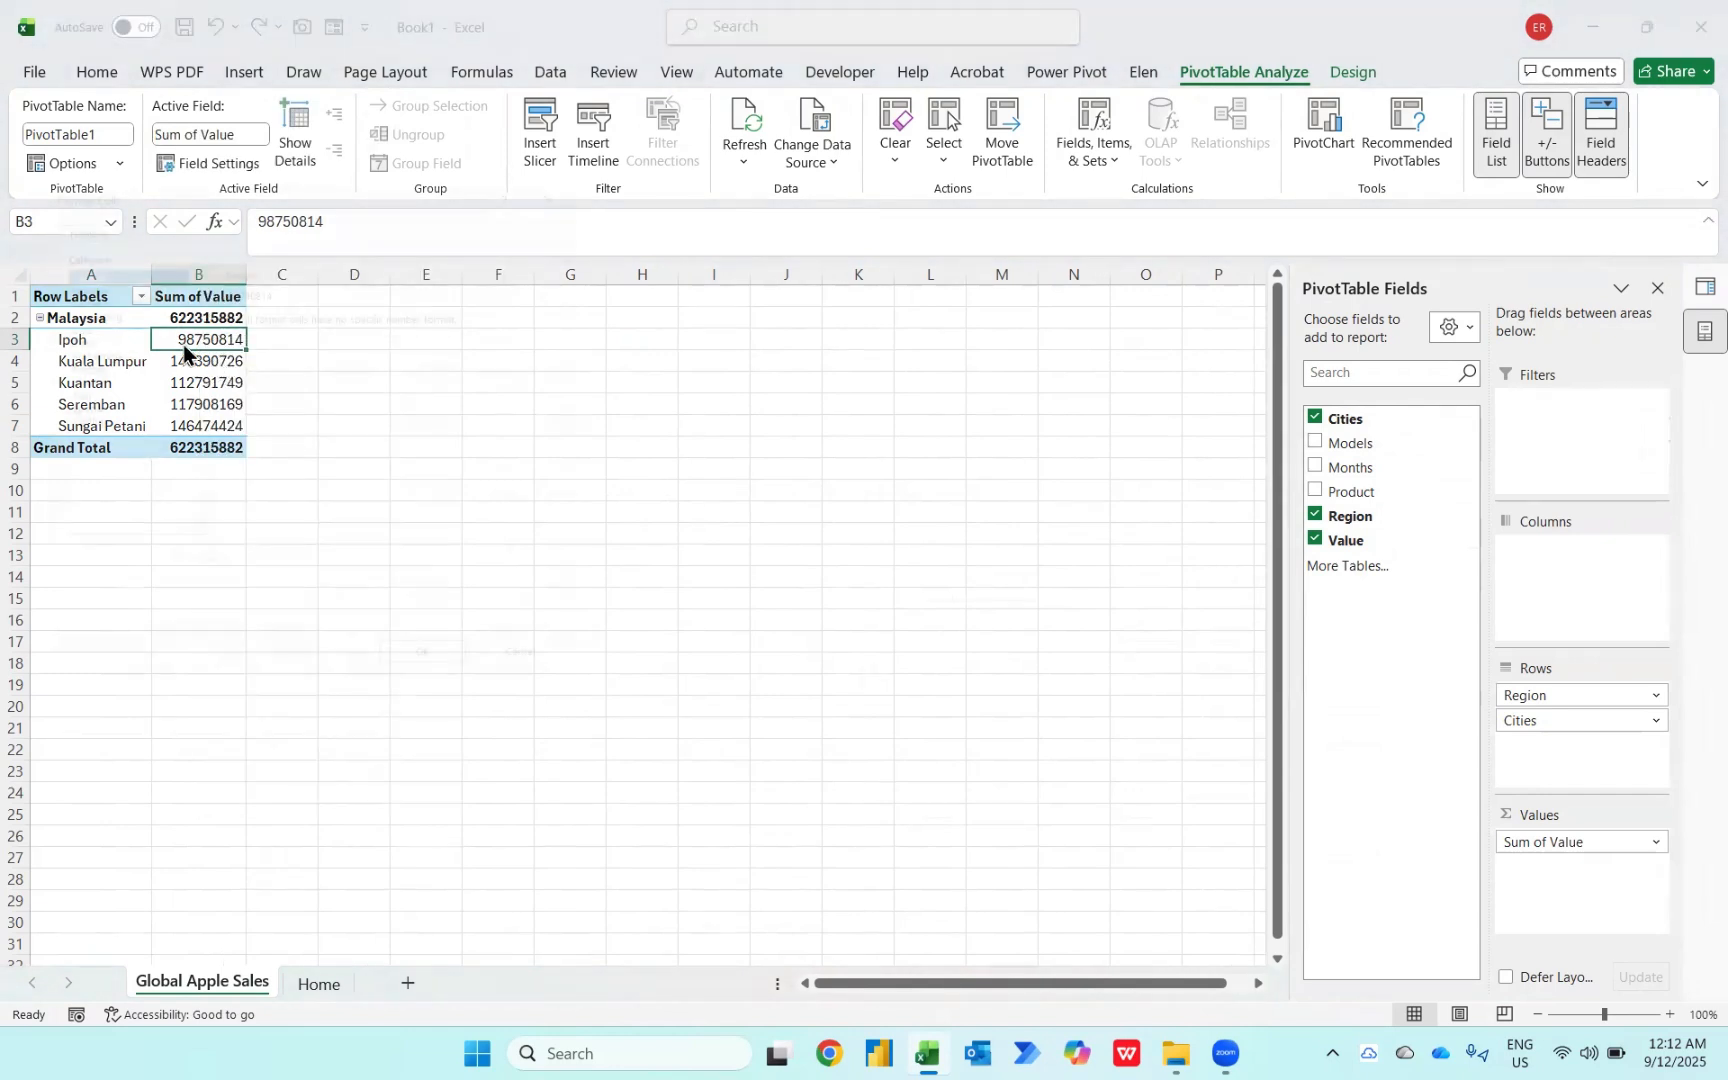
{"action": "left_click", "coordinate": [72, 272]}
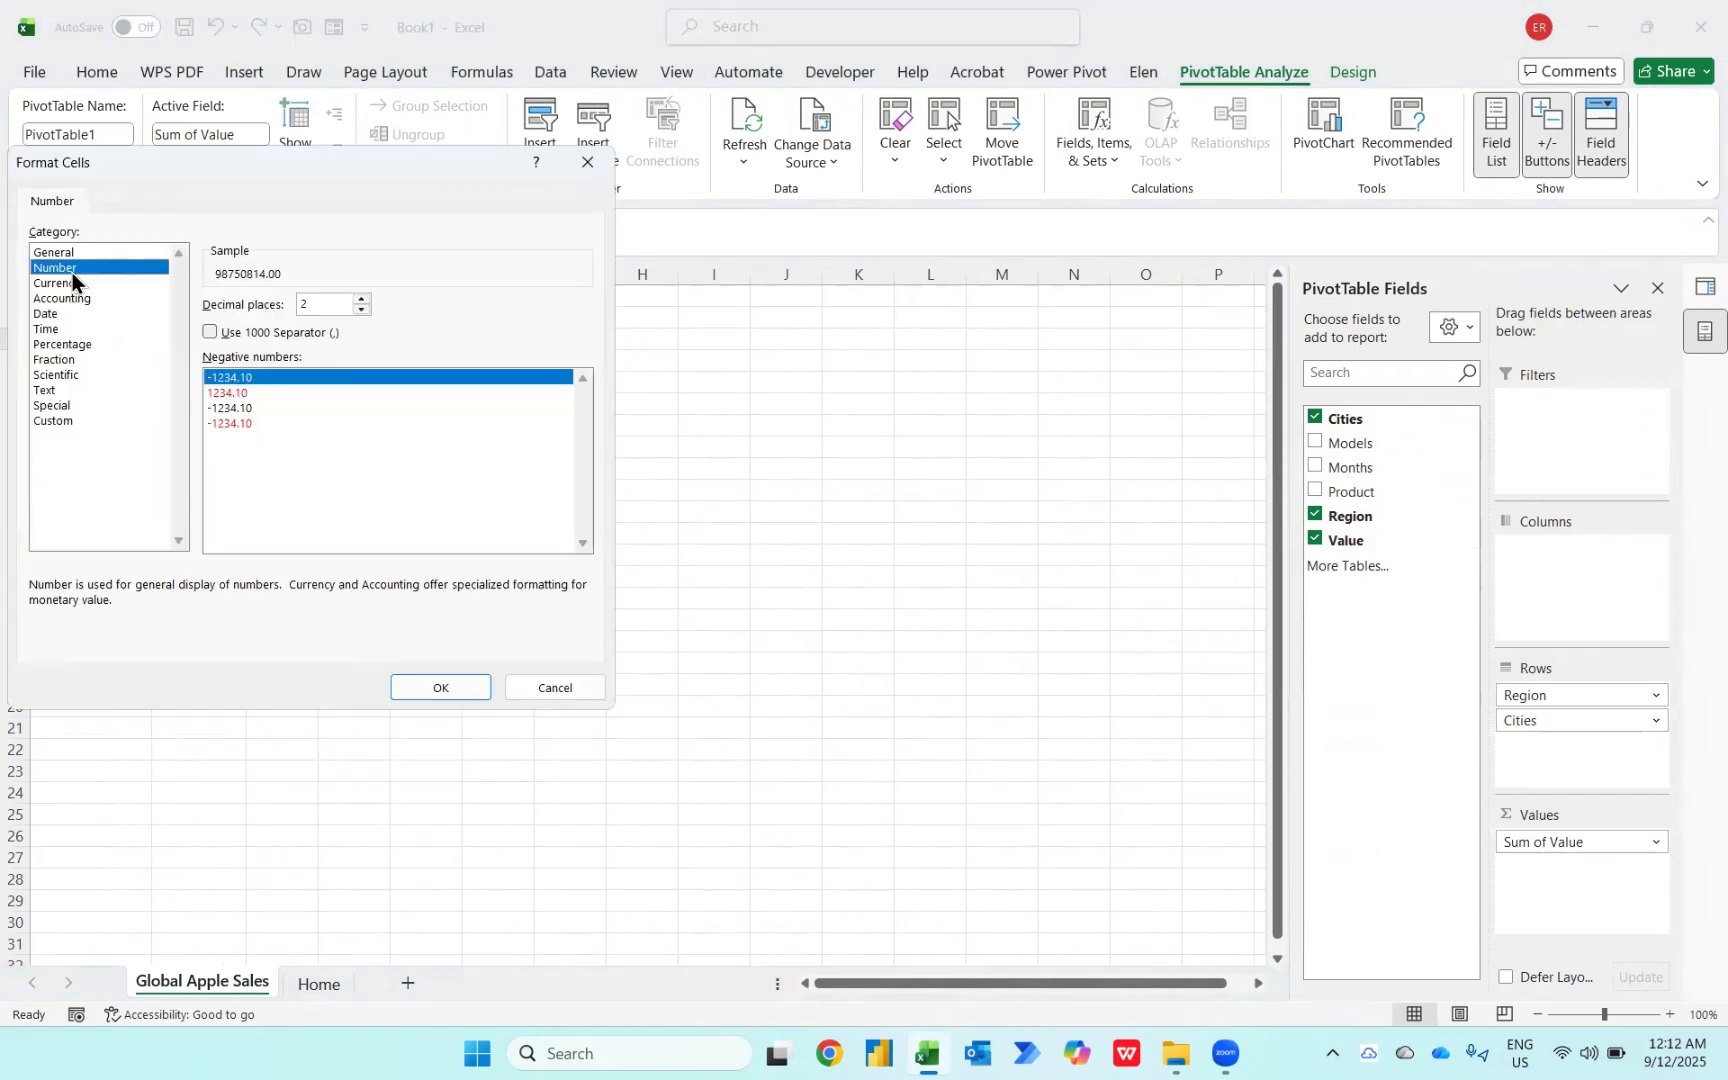
{"action": "left_click", "coordinate": [250, 330]}
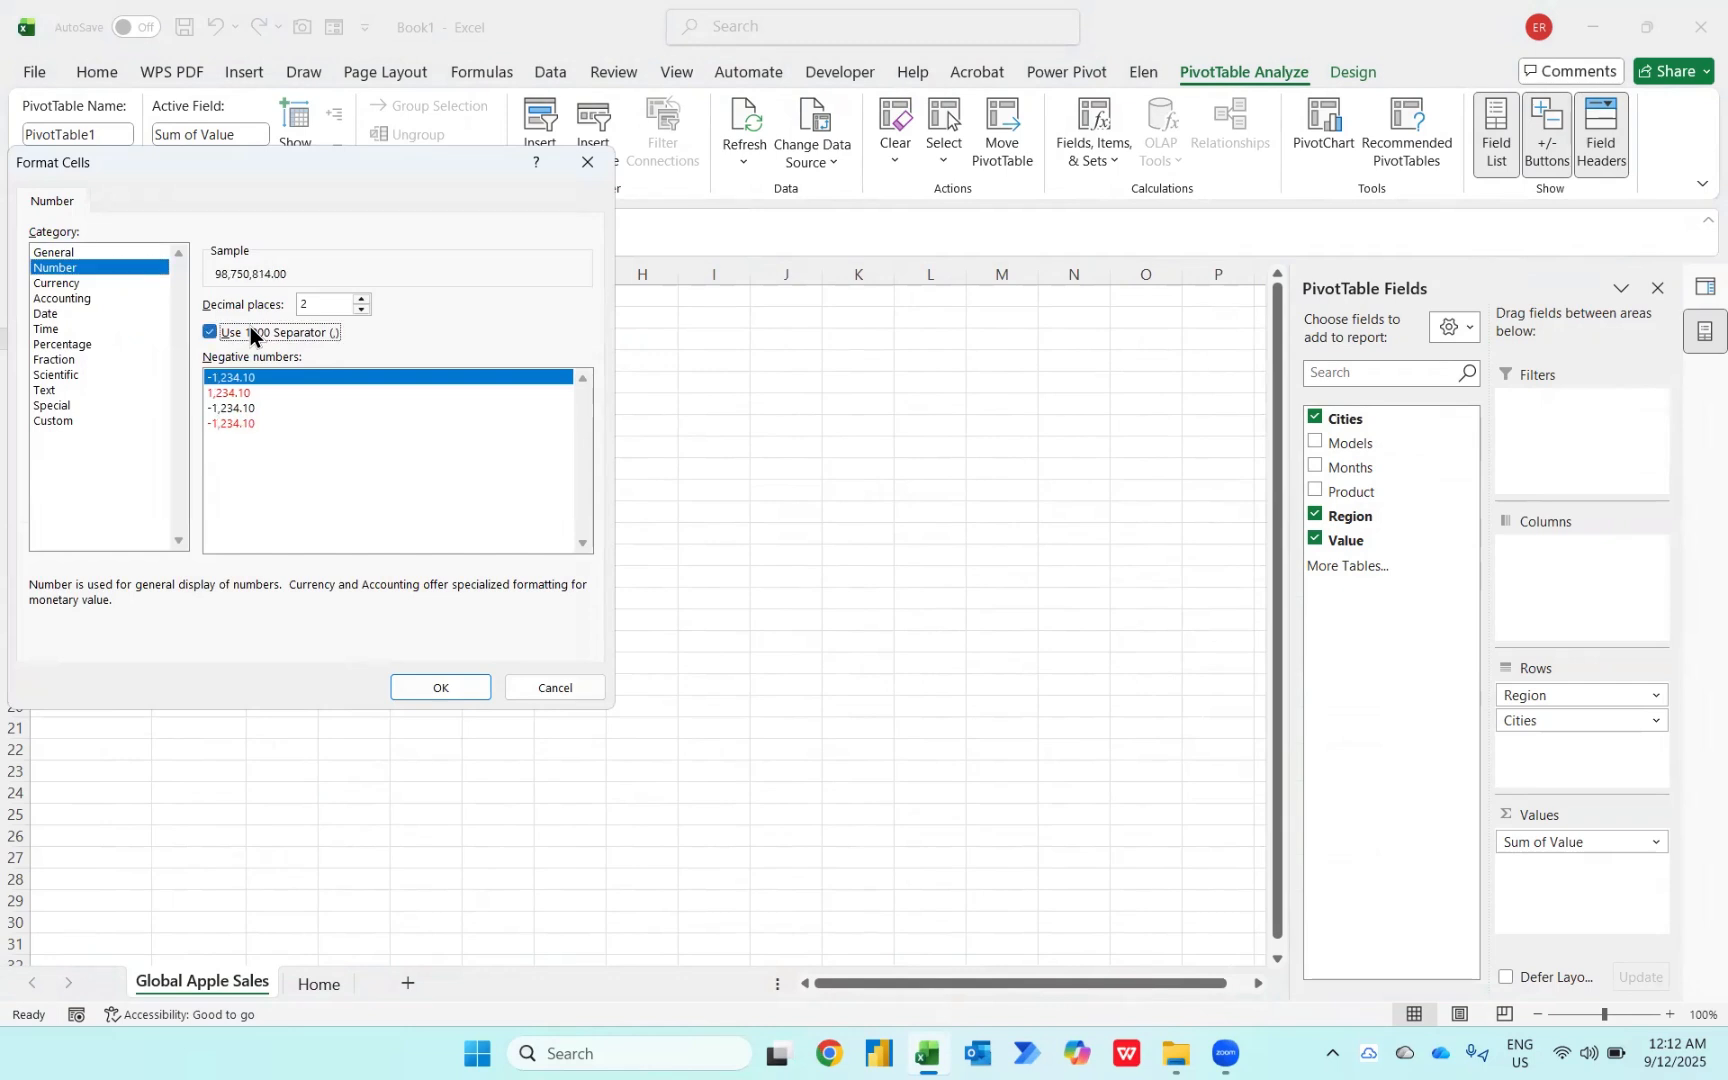
{"action": "left_click", "coordinate": [363, 308]}
{"action": "left_click", "coordinate": [363, 308]}
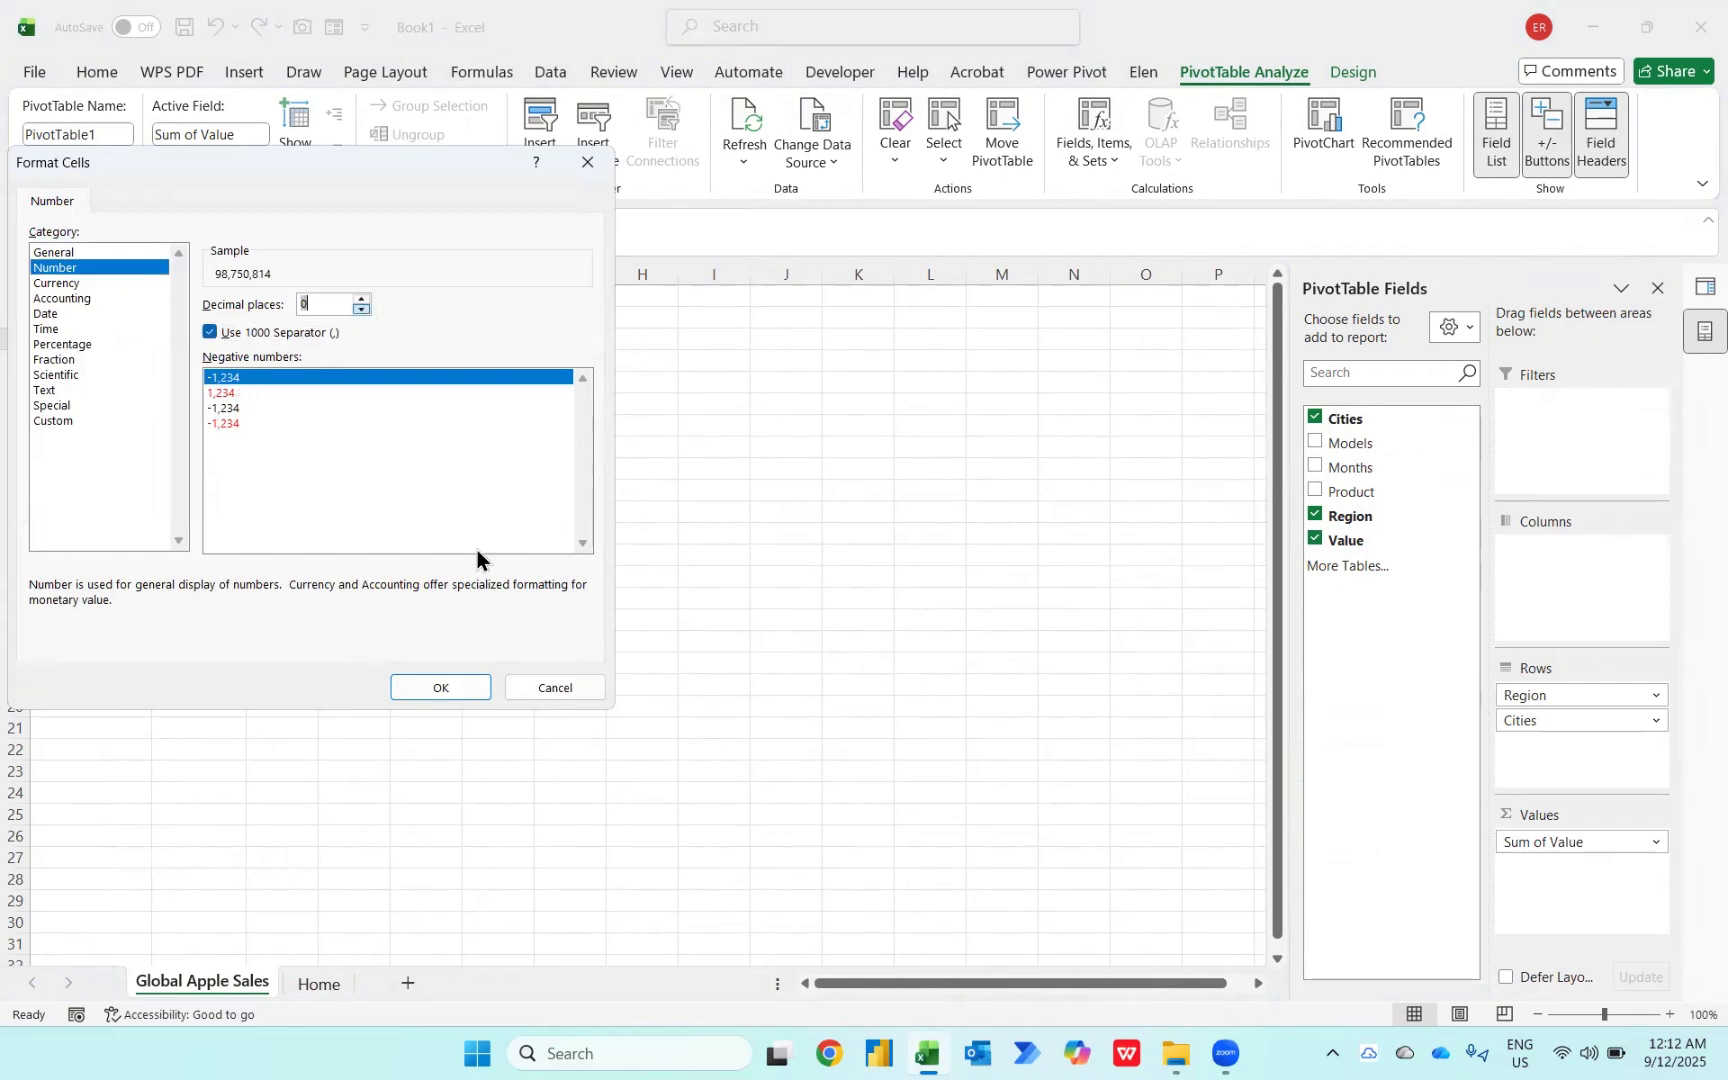
{"action": "left_click", "coordinate": [441, 688]}
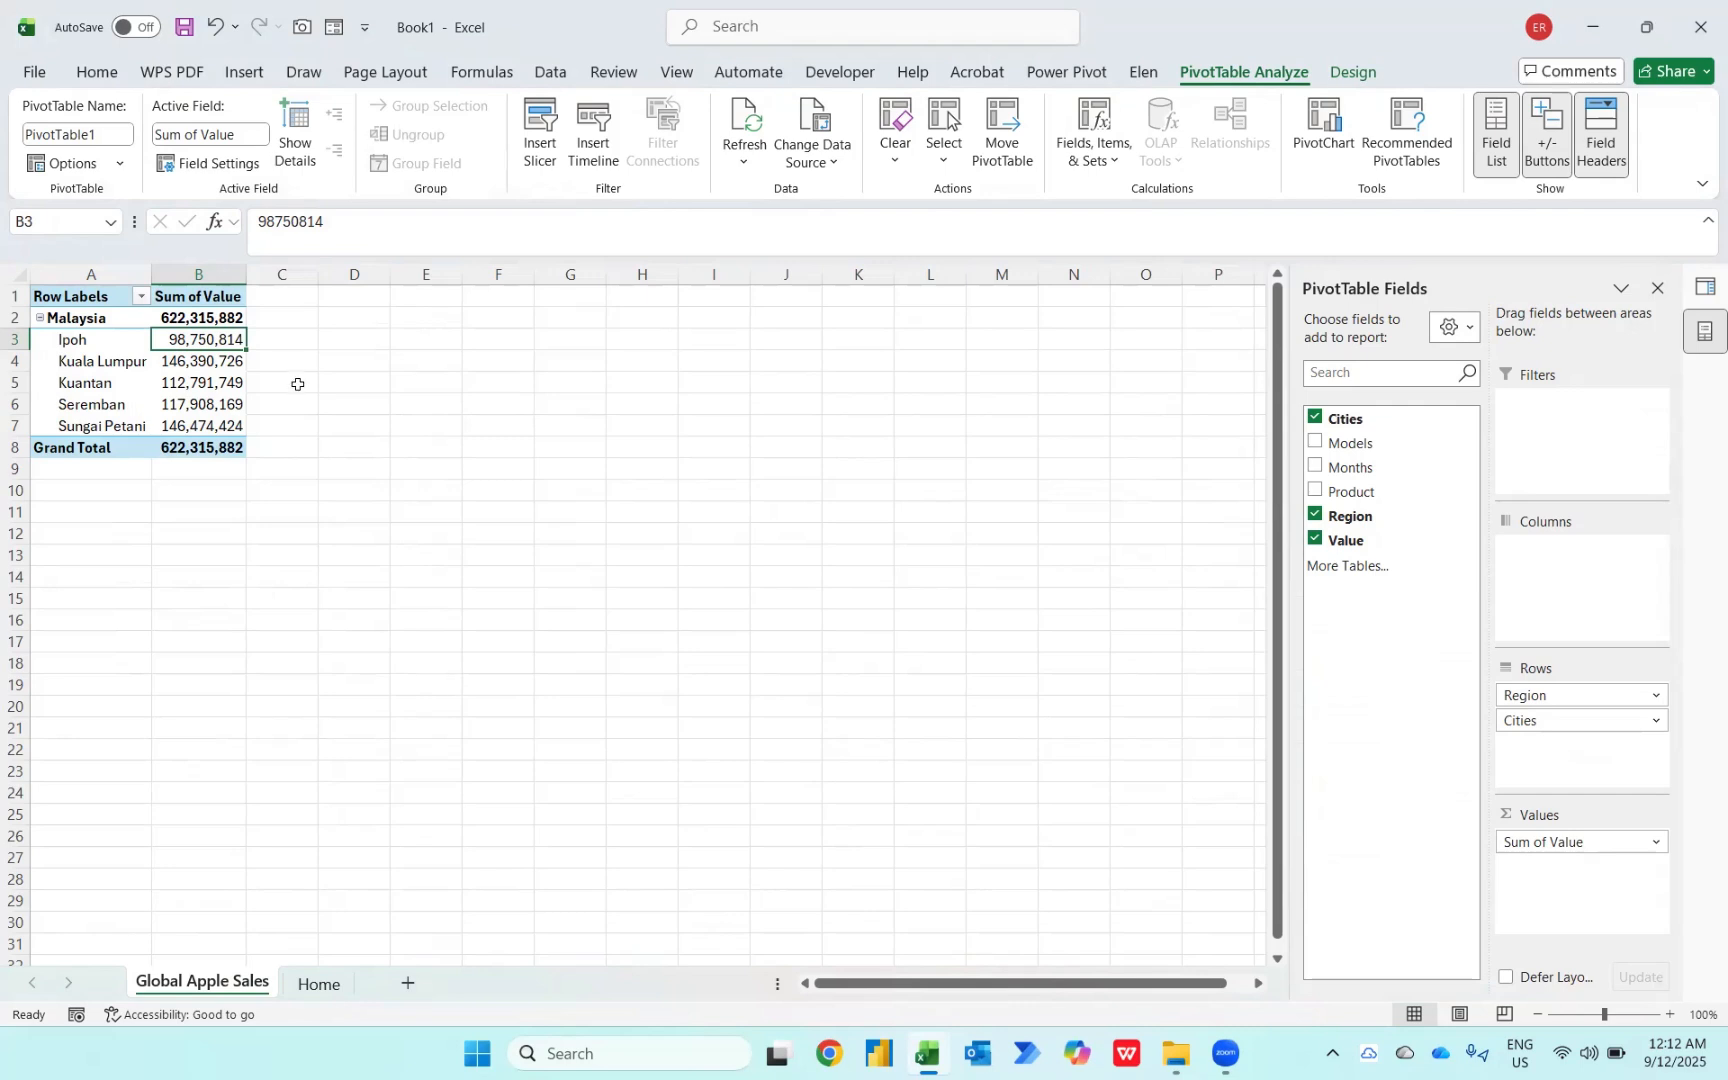
Step: Sort the cities by Sum of Value from largest to smallest
{"action": "right_click", "coordinate": [212, 348]}
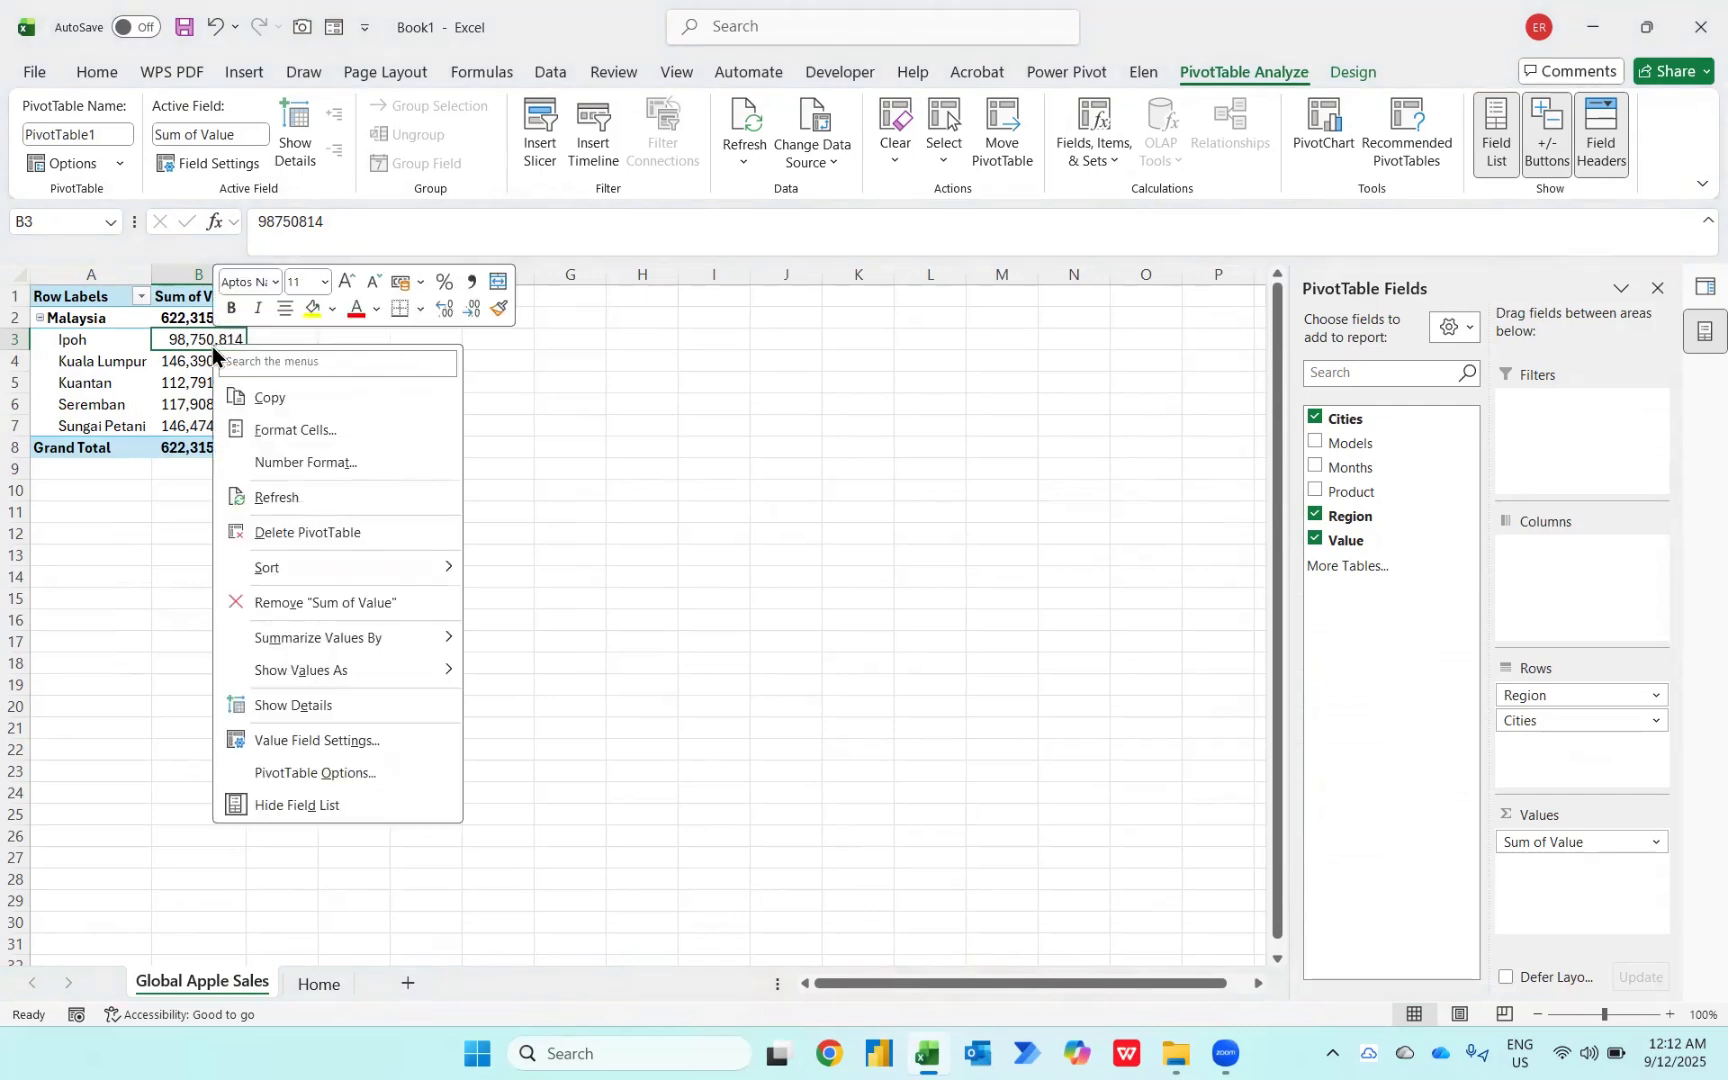
{"action": "mouse_move", "coordinate": [293, 577]}
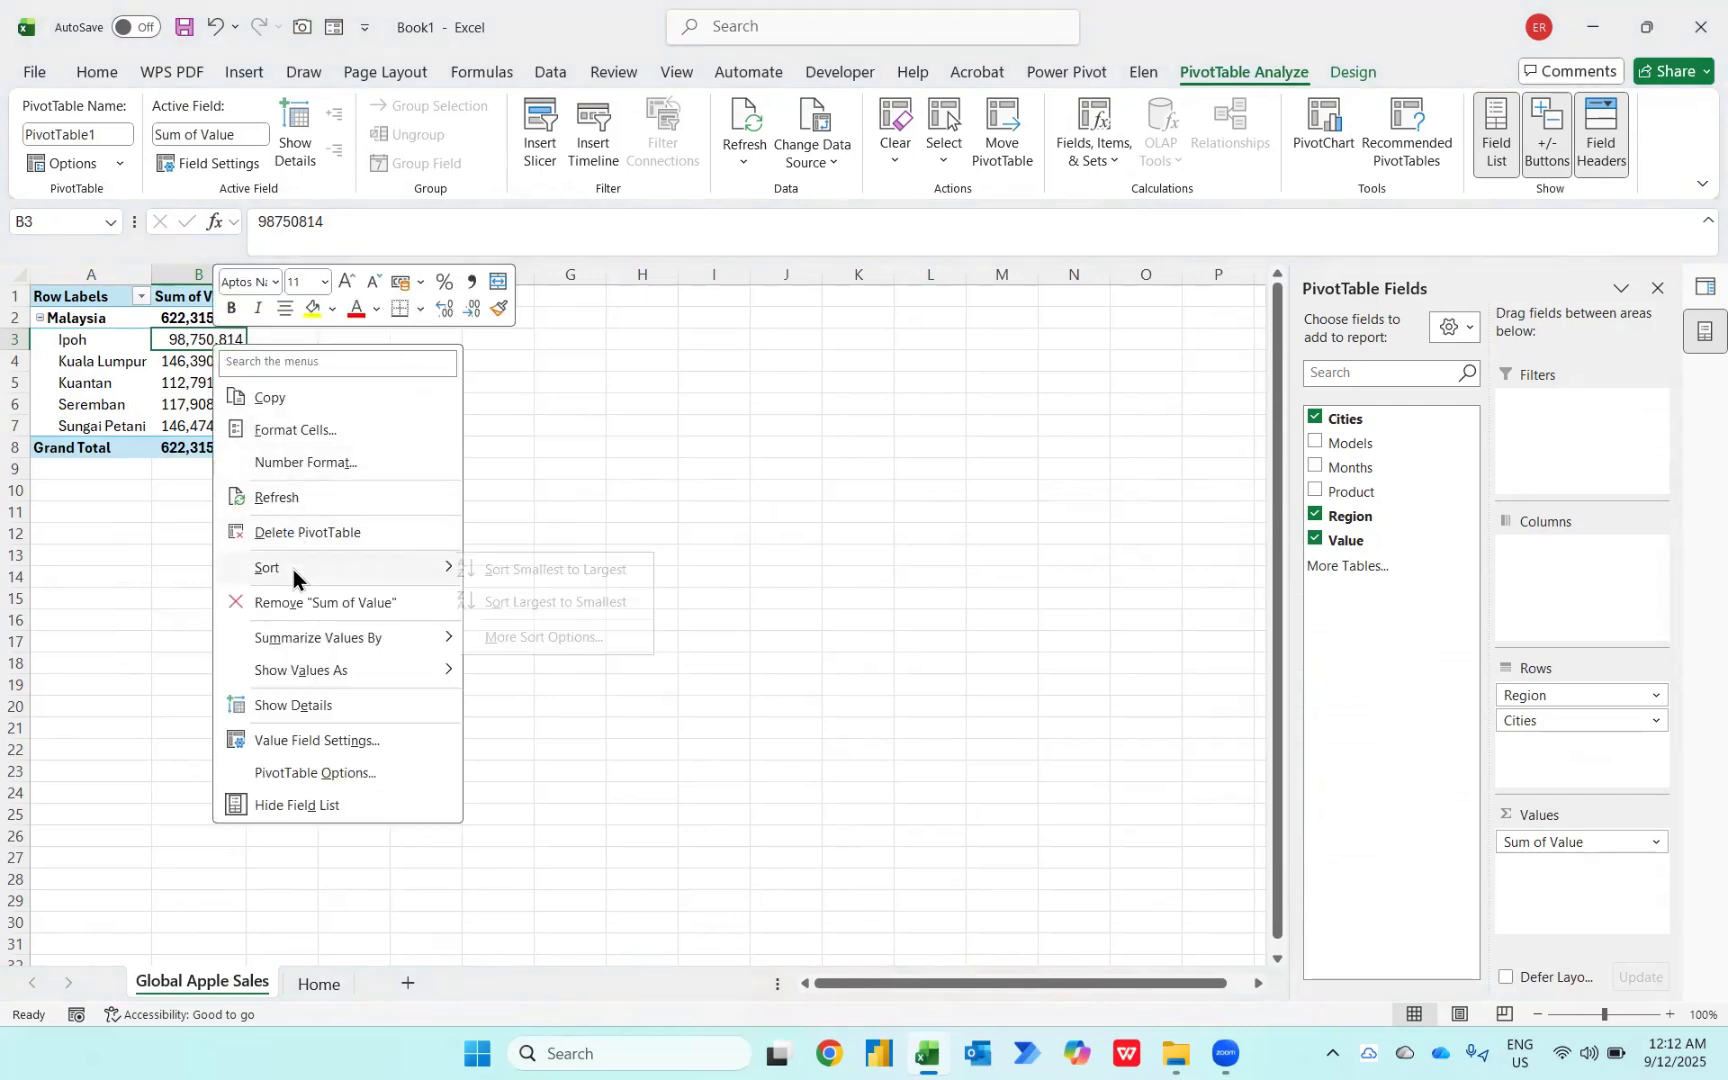
{"action": "left_click", "coordinate": [520, 600]}
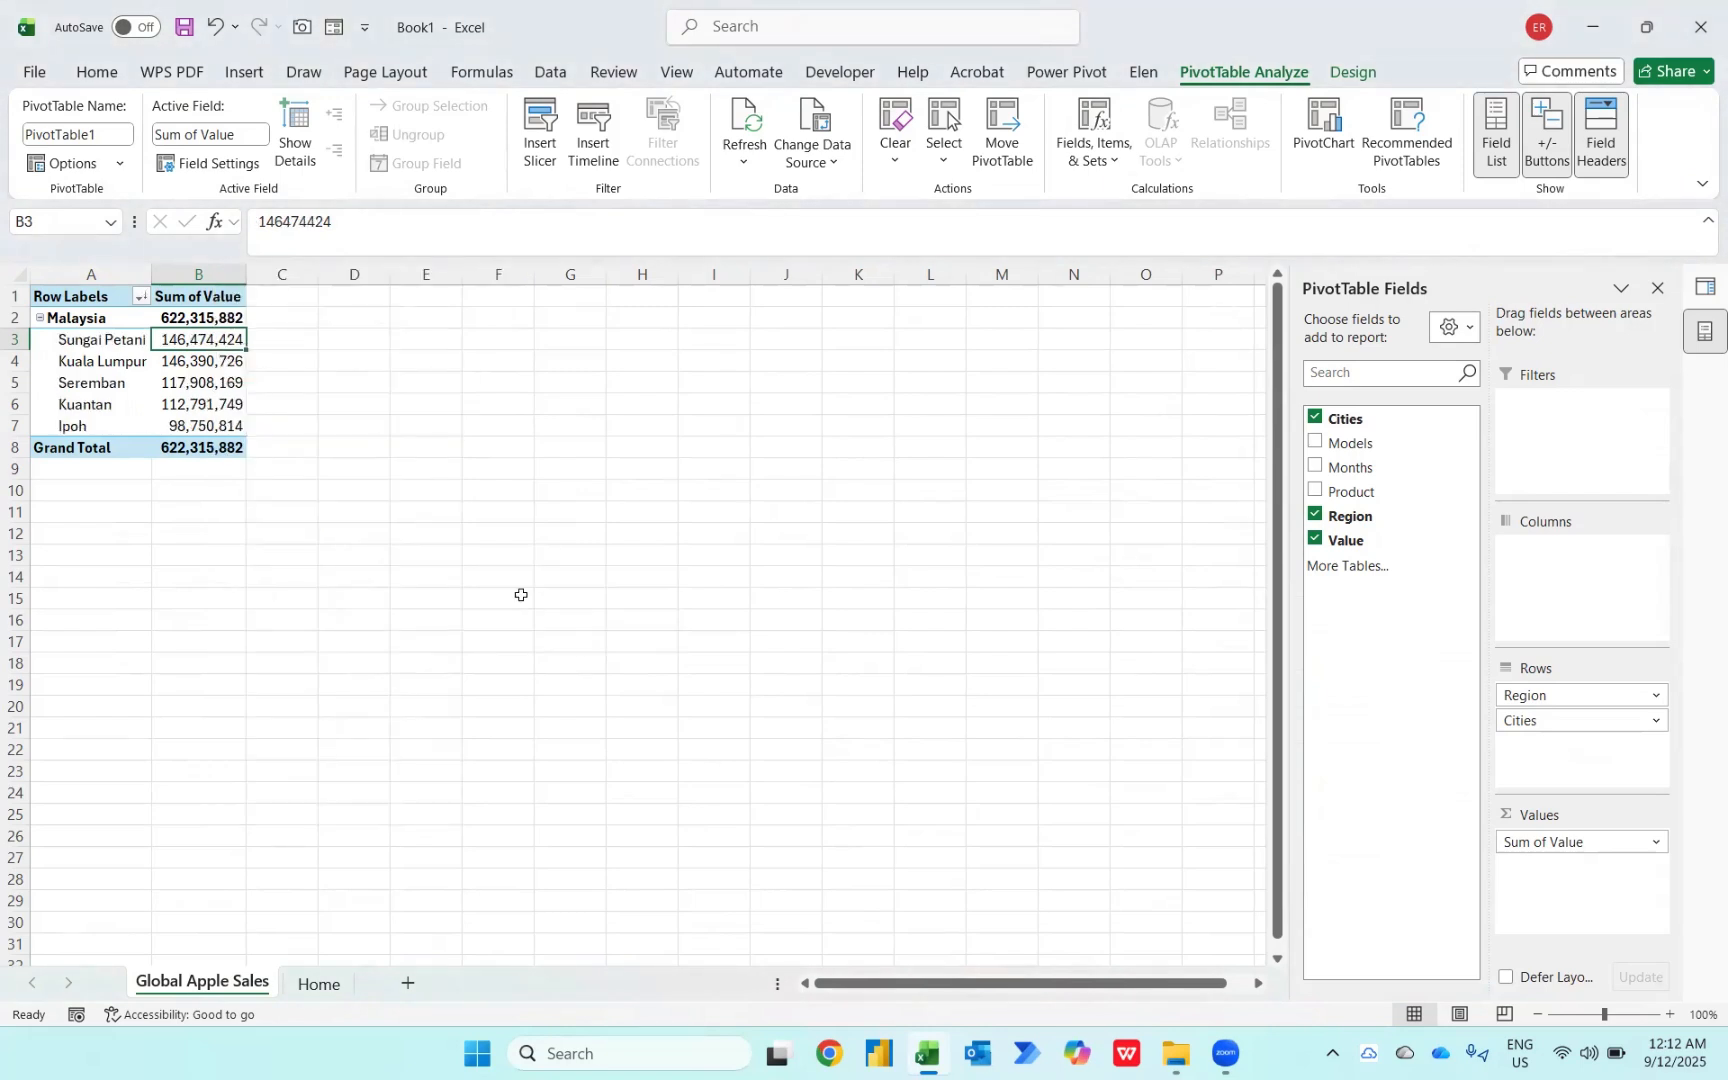
Step: Add the Months field to the PivotTable columns
{"action": "key", "text": "Left"}
{"action": "key", "text": "Right"}
{"action": "left_click_drag", "start_coordinate": [1360, 476], "coordinate": [1553, 570]}
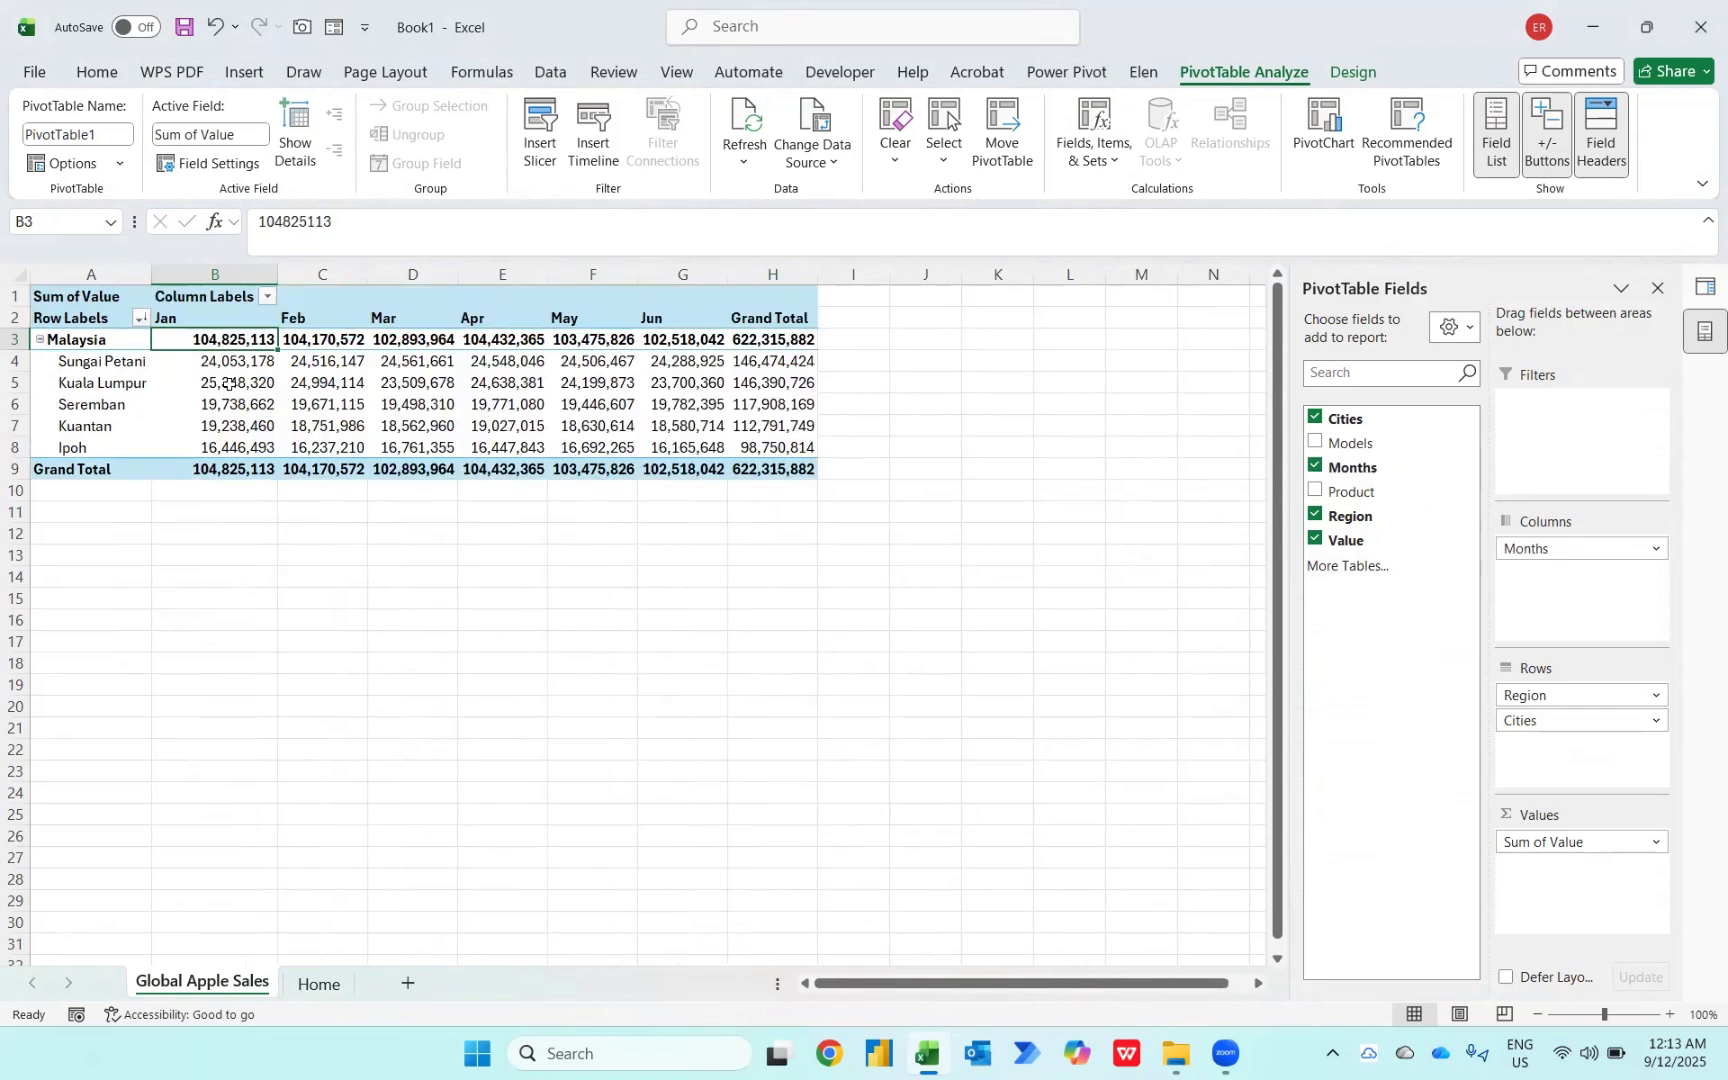
Step: Switch to File Explorer and move the Tamilnadu, Thailand, UAE and USA workbooks into the Global Apple Sales folder
{"action": "mouse_move", "coordinate": [231, 399]}
{"action": "key", "text": "alt+Tab"}
{"action": "key", "text": "alt+Tab"}
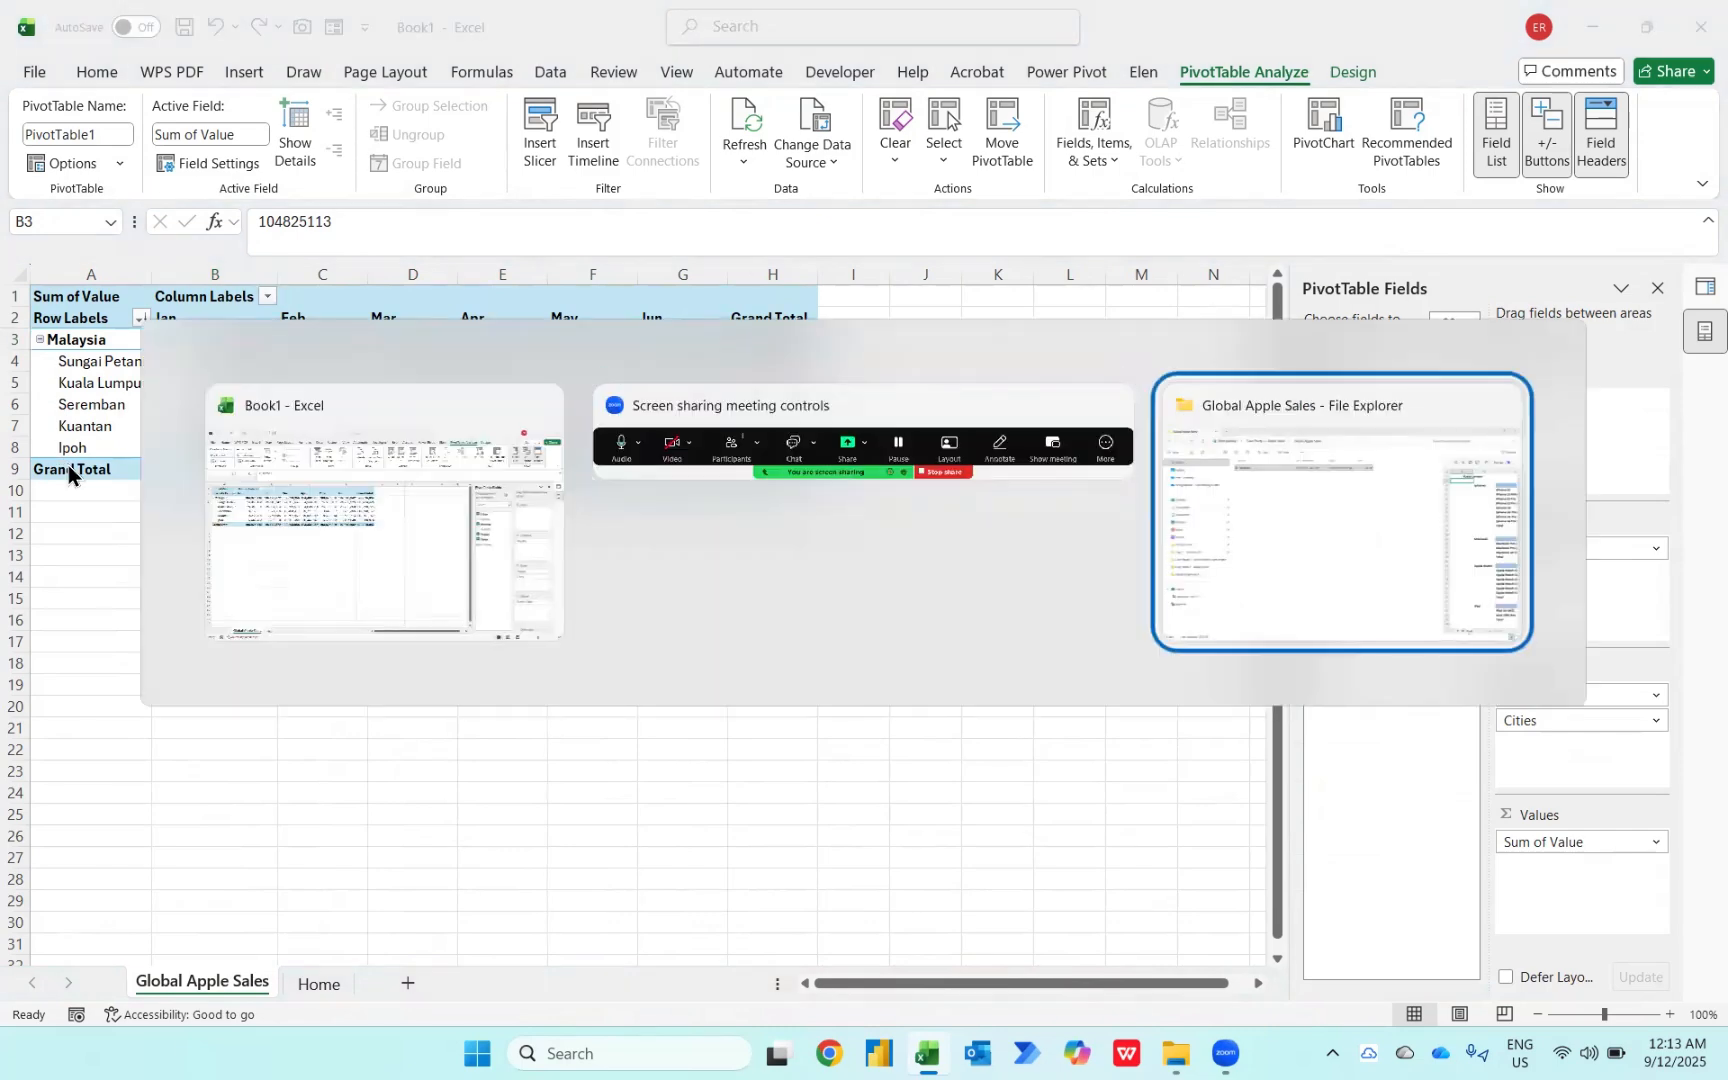
{"action": "key", "text": "alt+Up"}
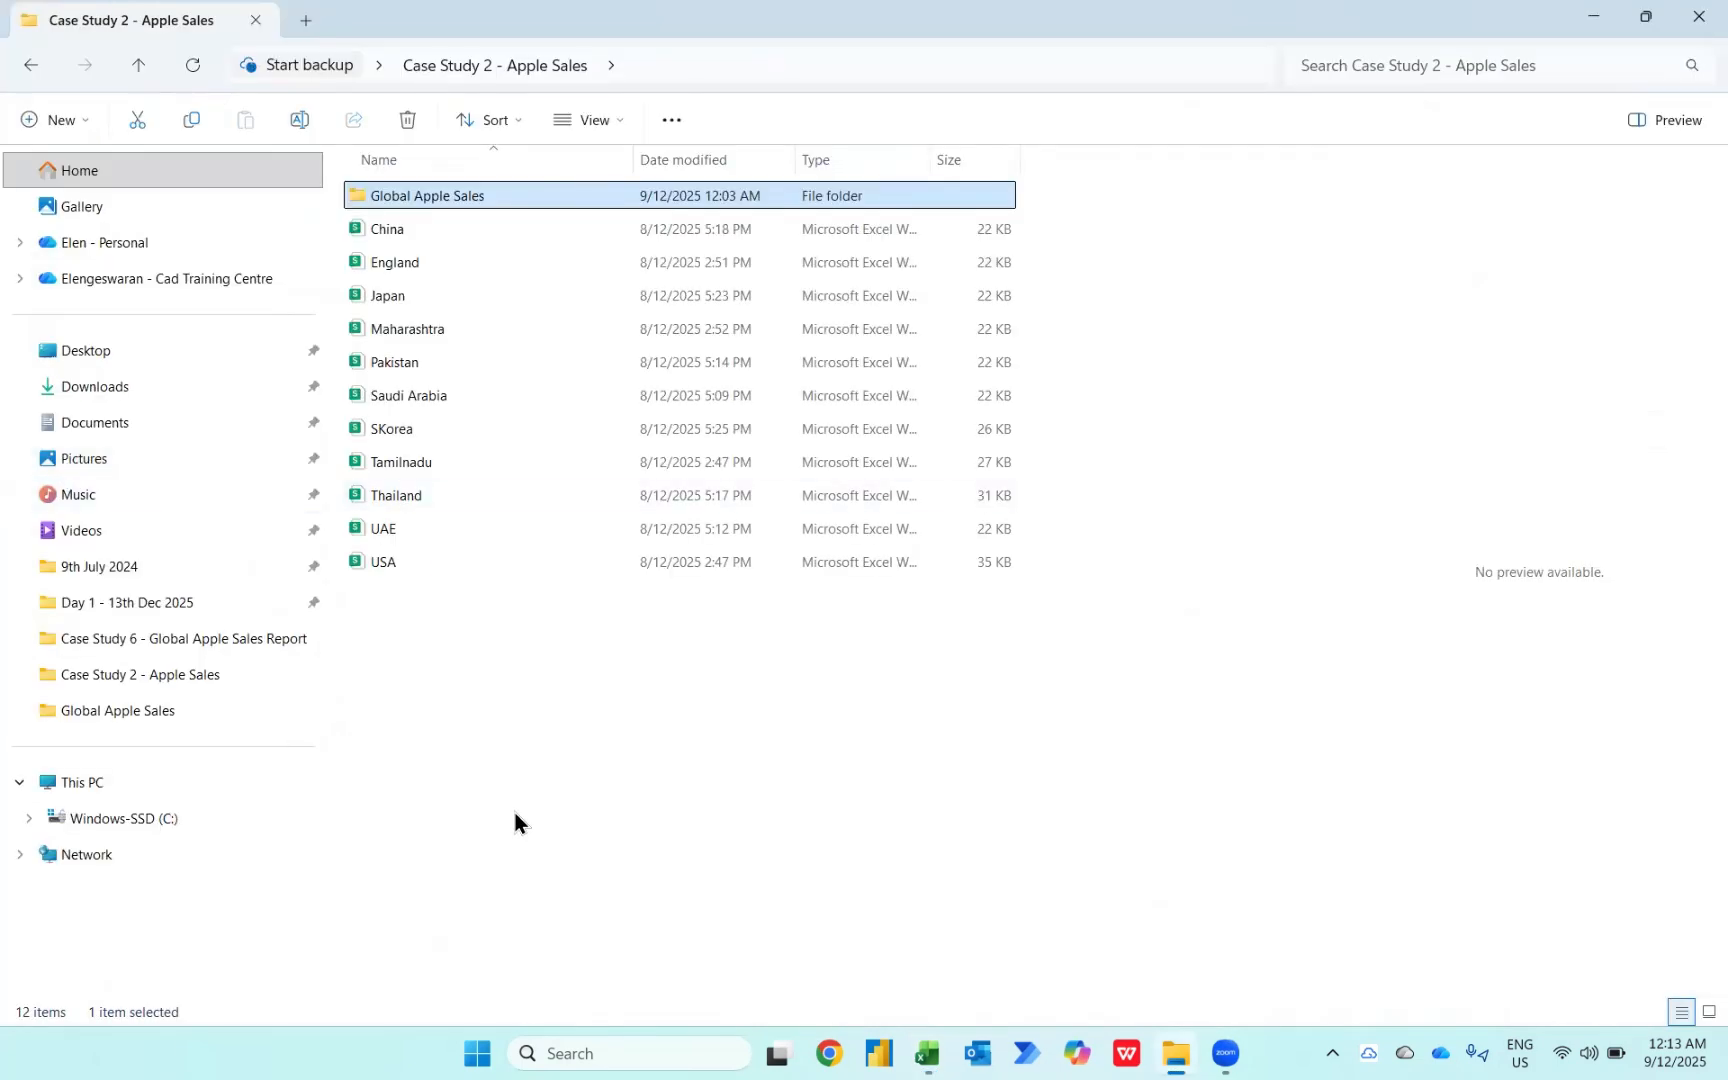
{"action": "left_click_drag", "start_coordinate": [731, 641], "coordinate": [574, 202]}
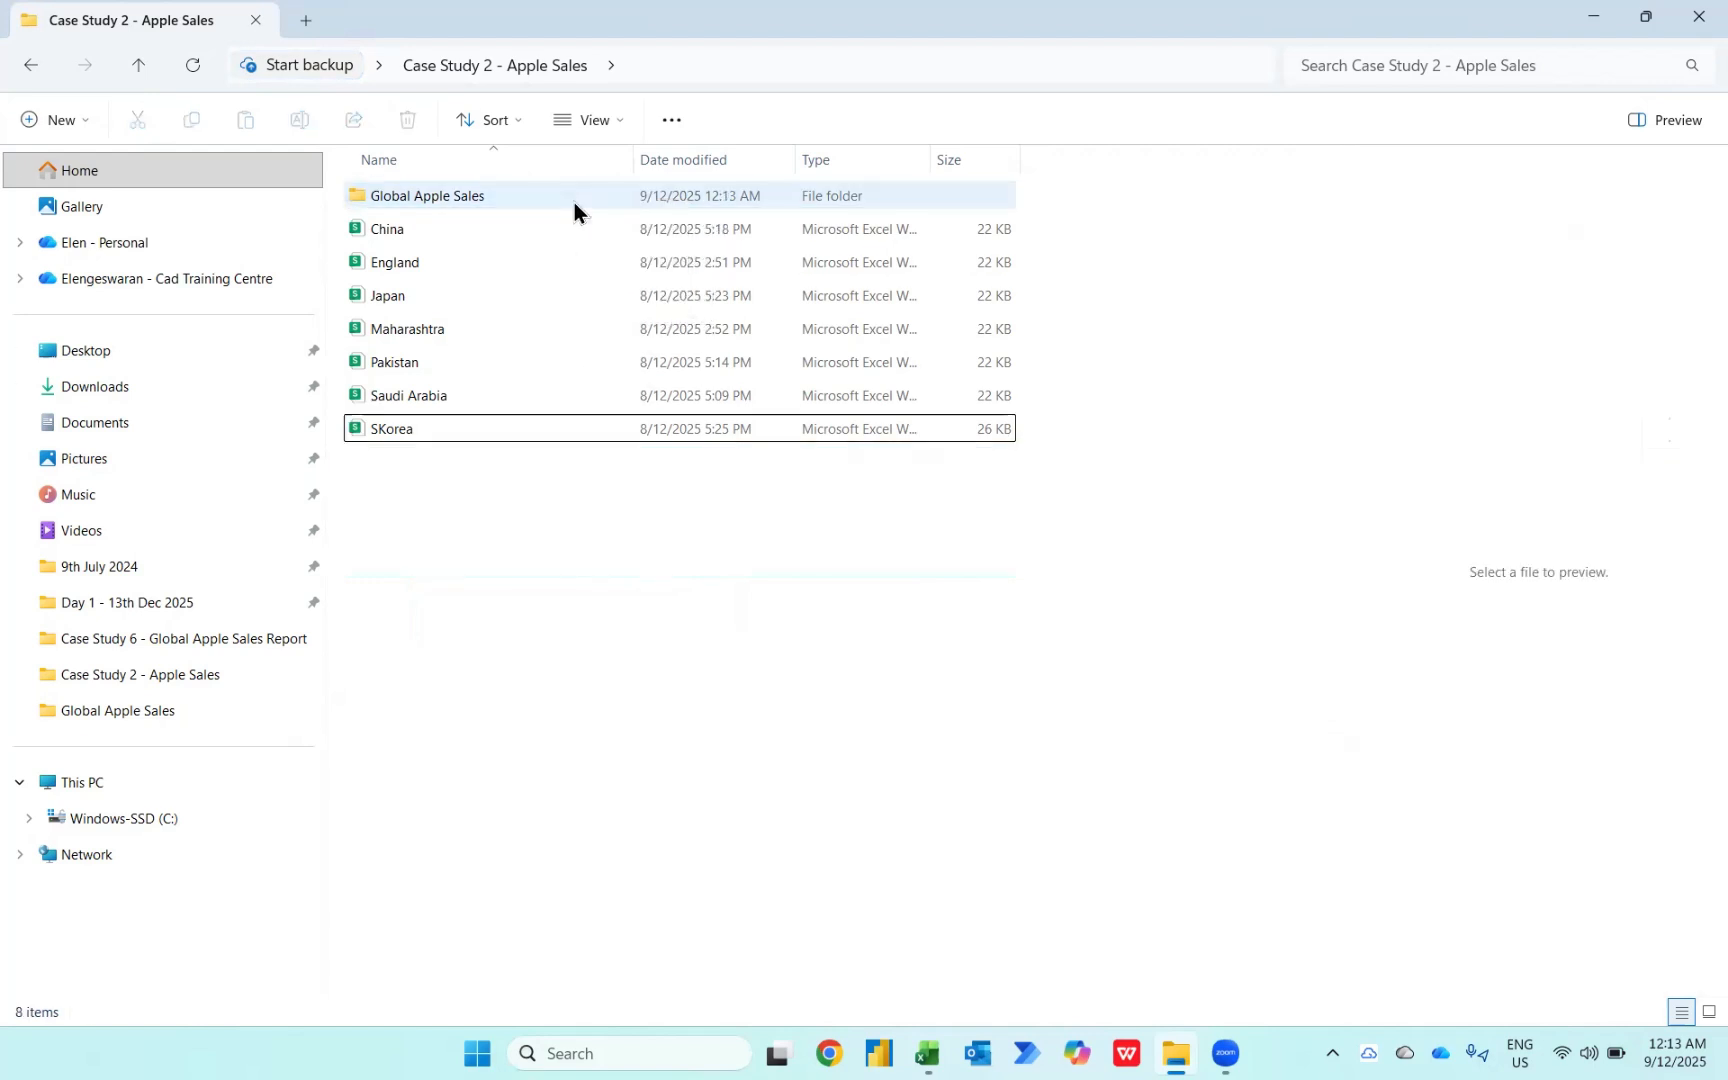
{"action": "double_click", "coordinate": [574, 202]}
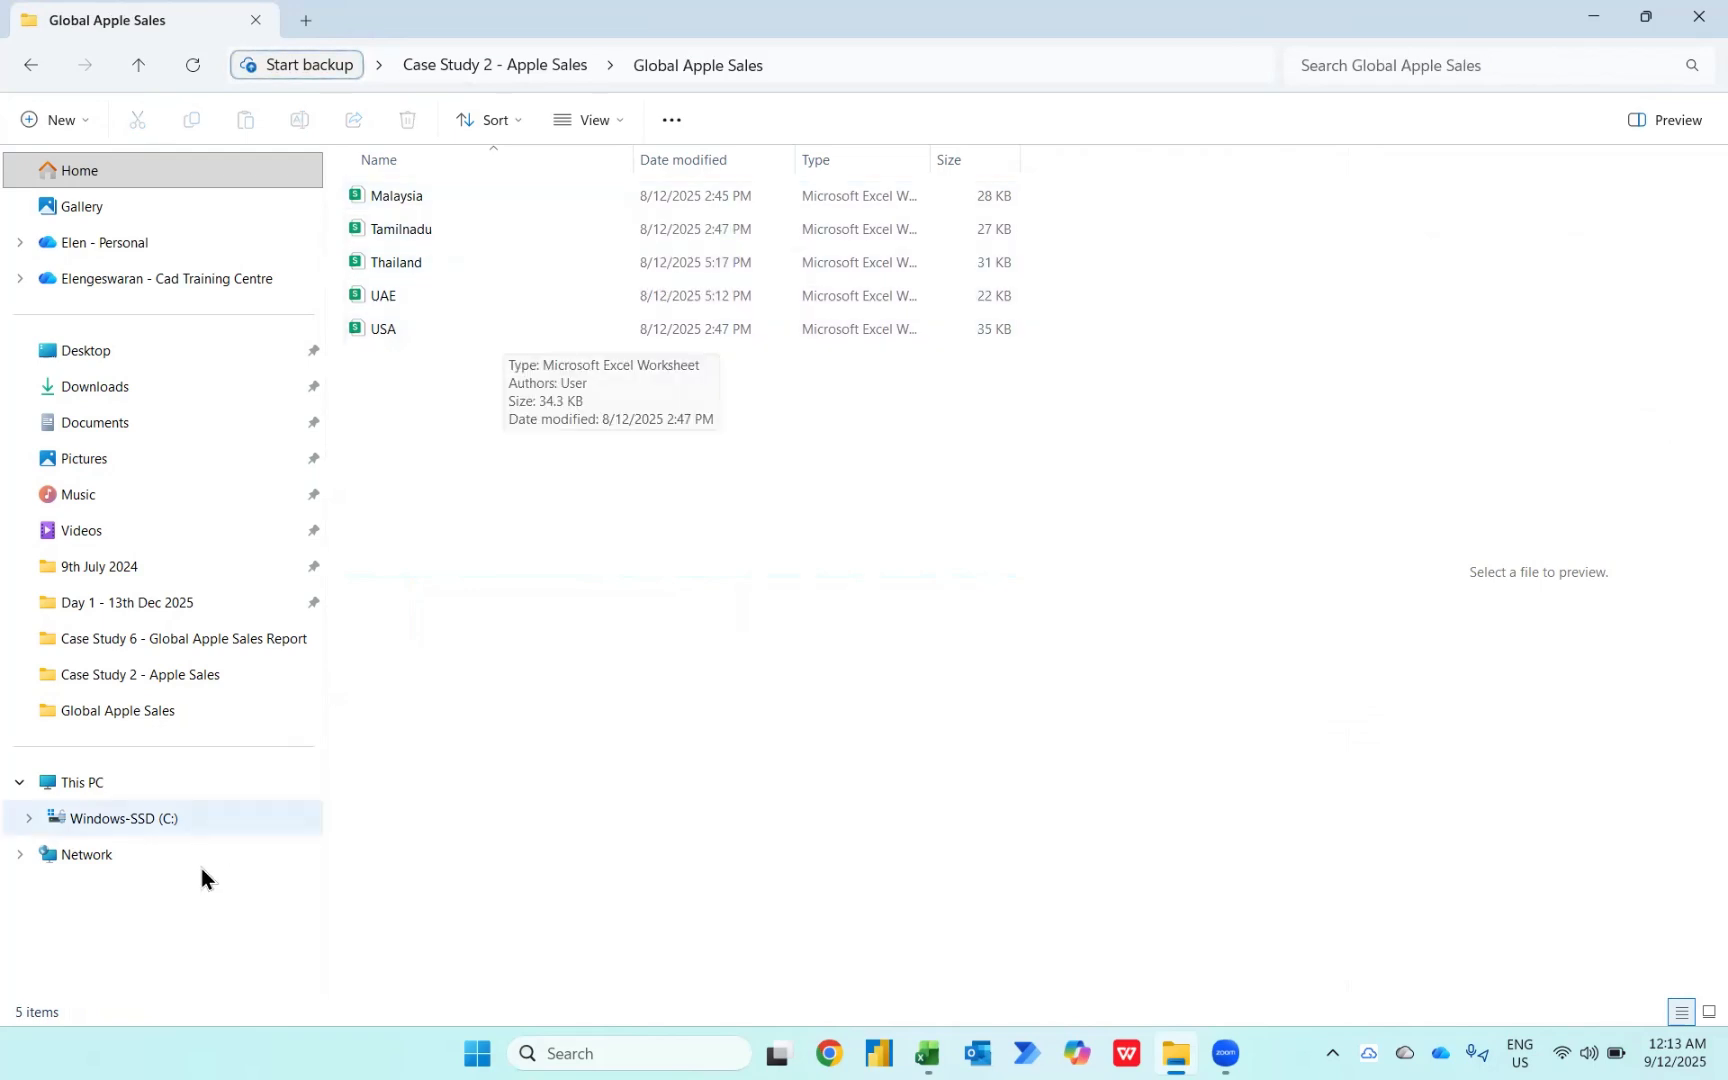
Step: Return to the workbook and refresh the PivotTable
{"action": "key", "text": "alt+Tab"}
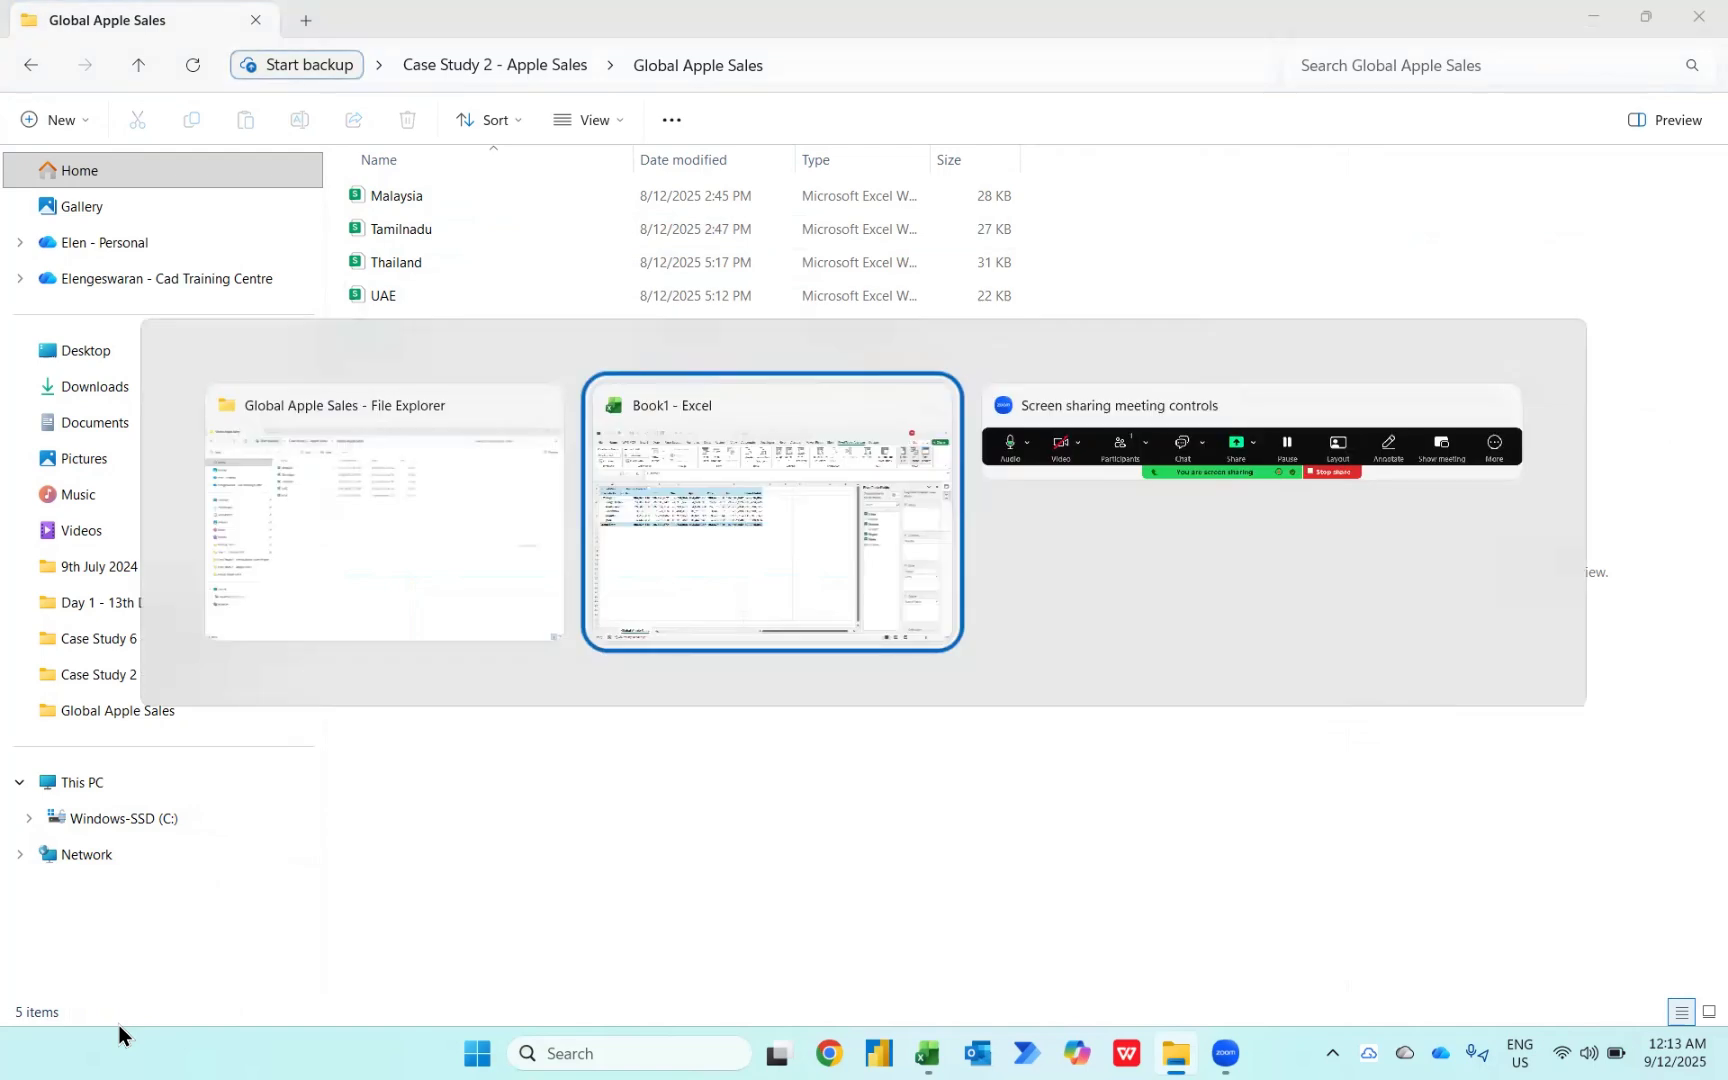
{"action": "right_click", "coordinate": [241, 361]}
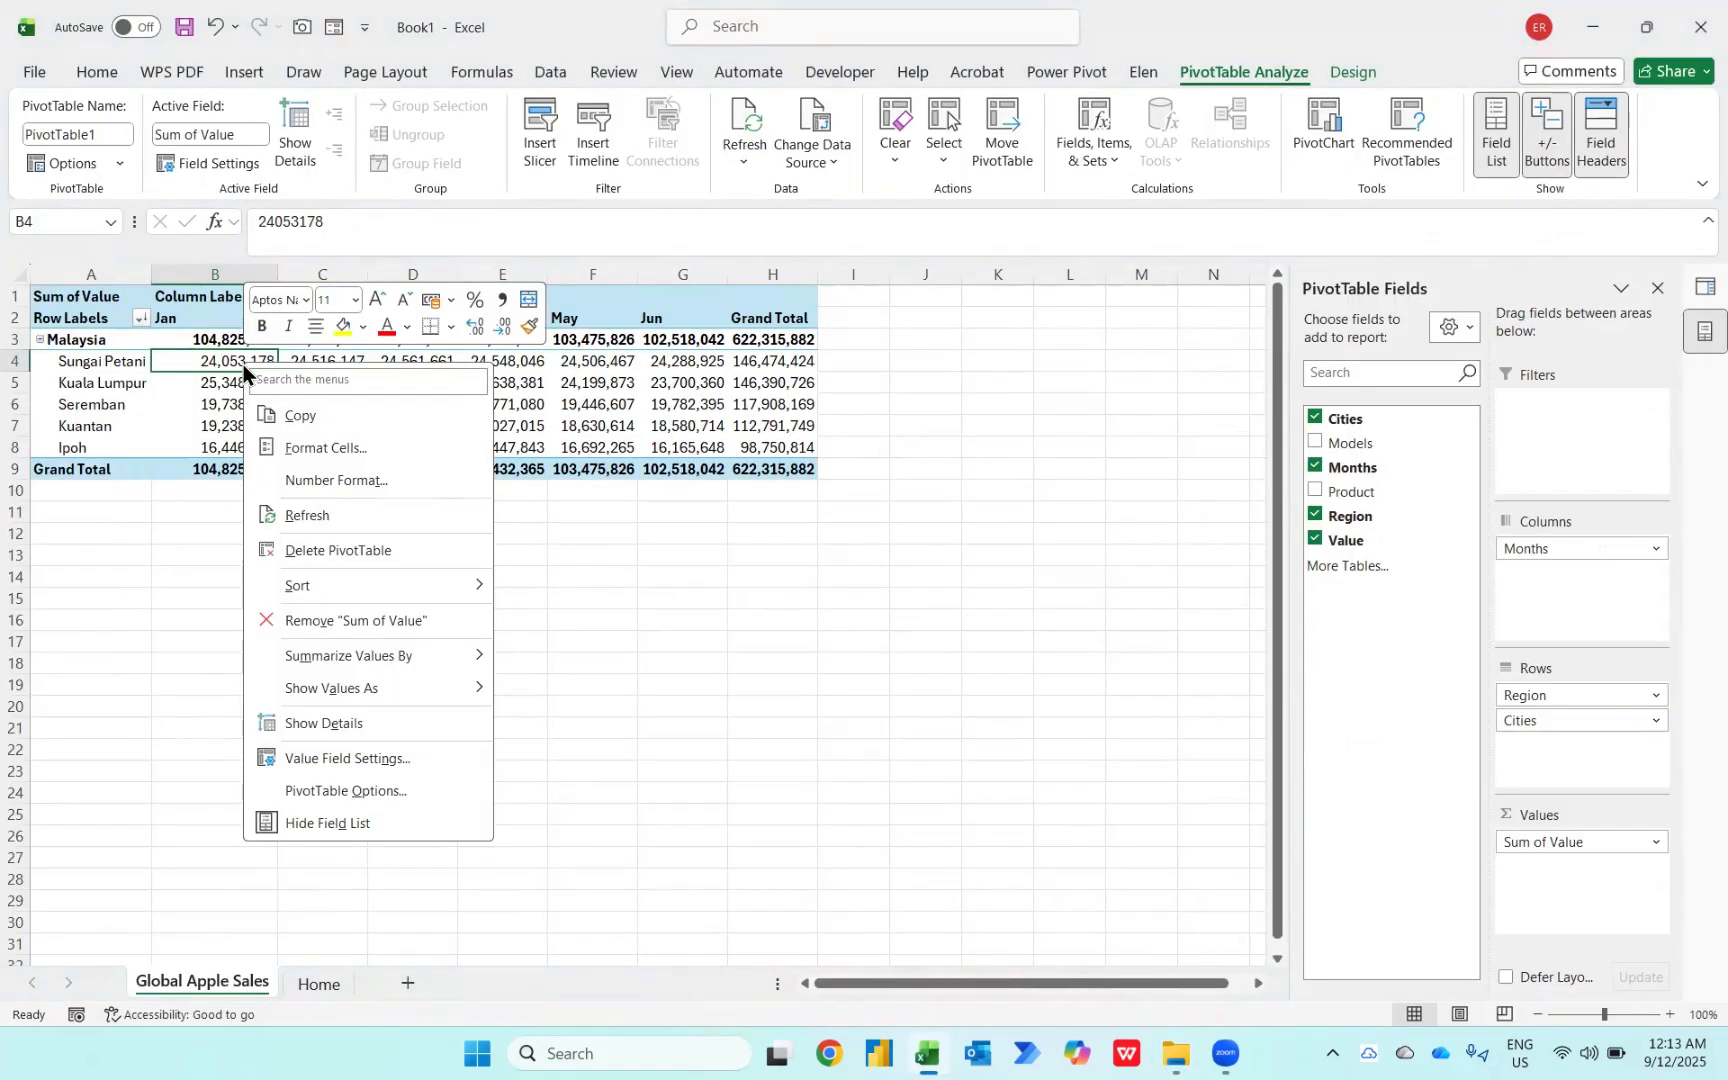
{"action": "left_click", "coordinate": [297, 510]}
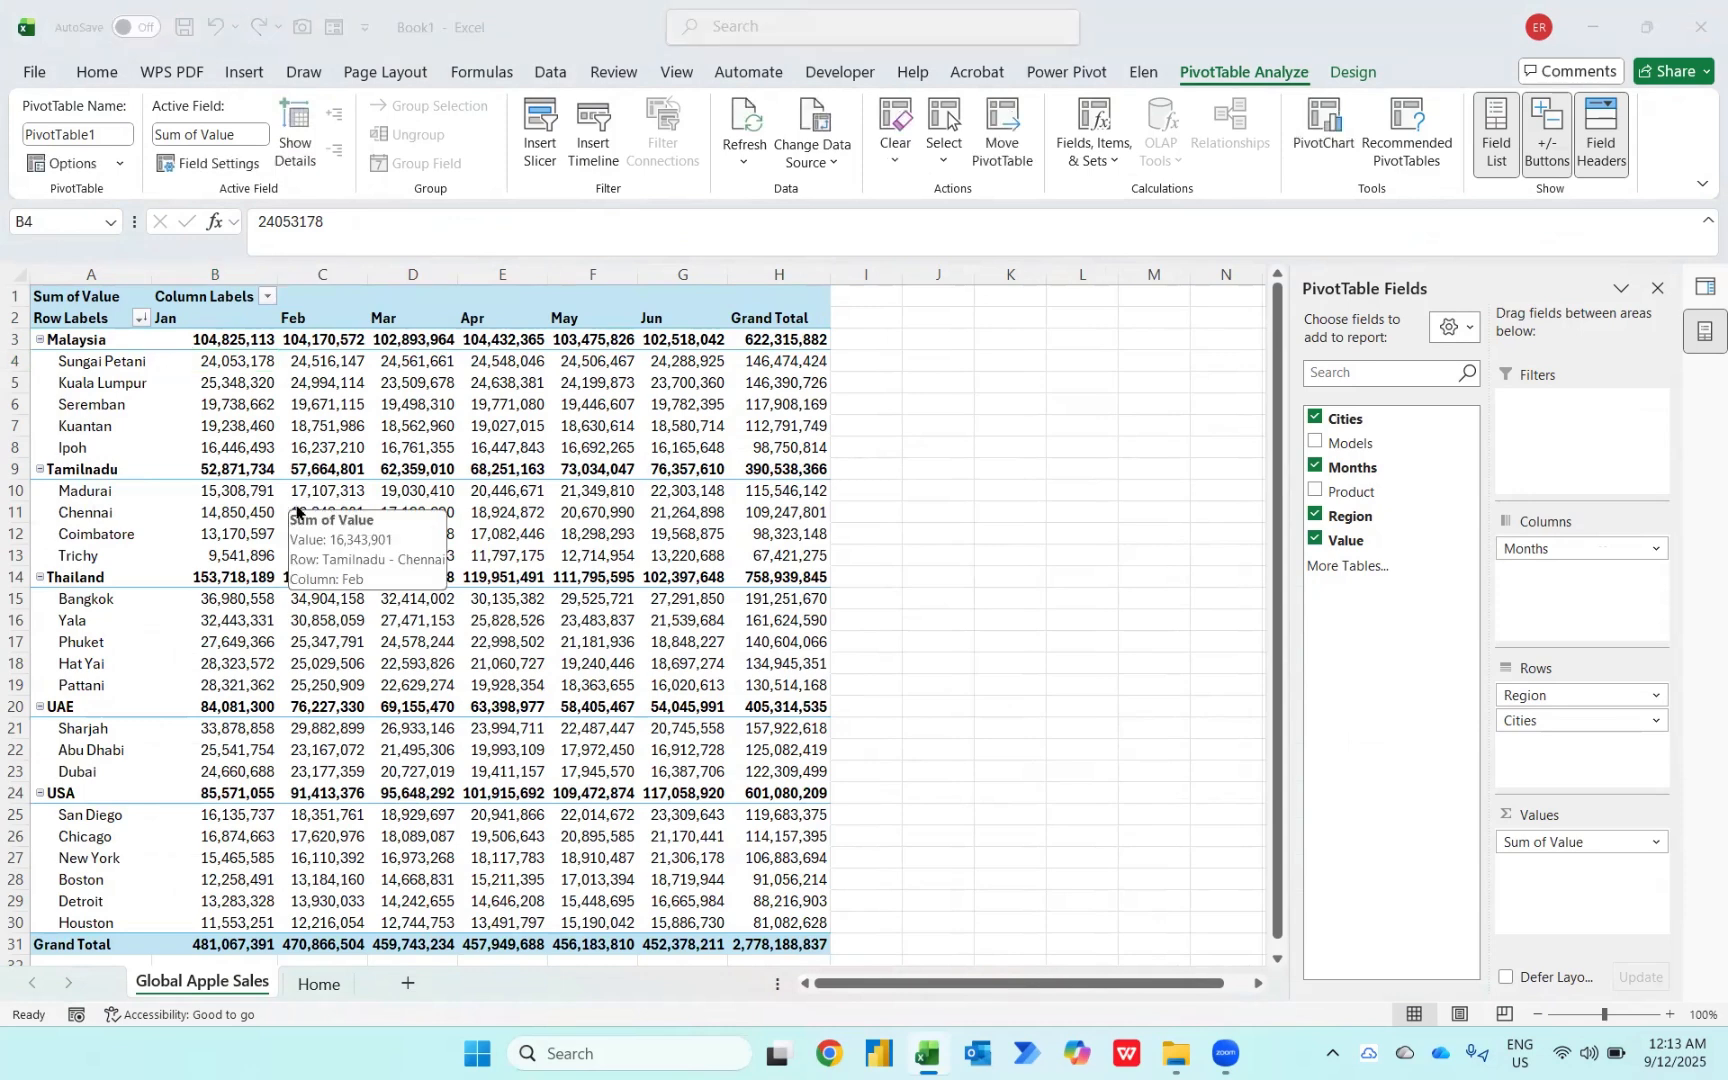
Step: Move the China, England, Japan, Maharashtra, Pakistan, Saudi Arabia and SKorea workbooks into the Global Apple Sales folder
{"action": "key", "text": "alt+Tab"}
{"action": "key", "text": "alt+Up"}
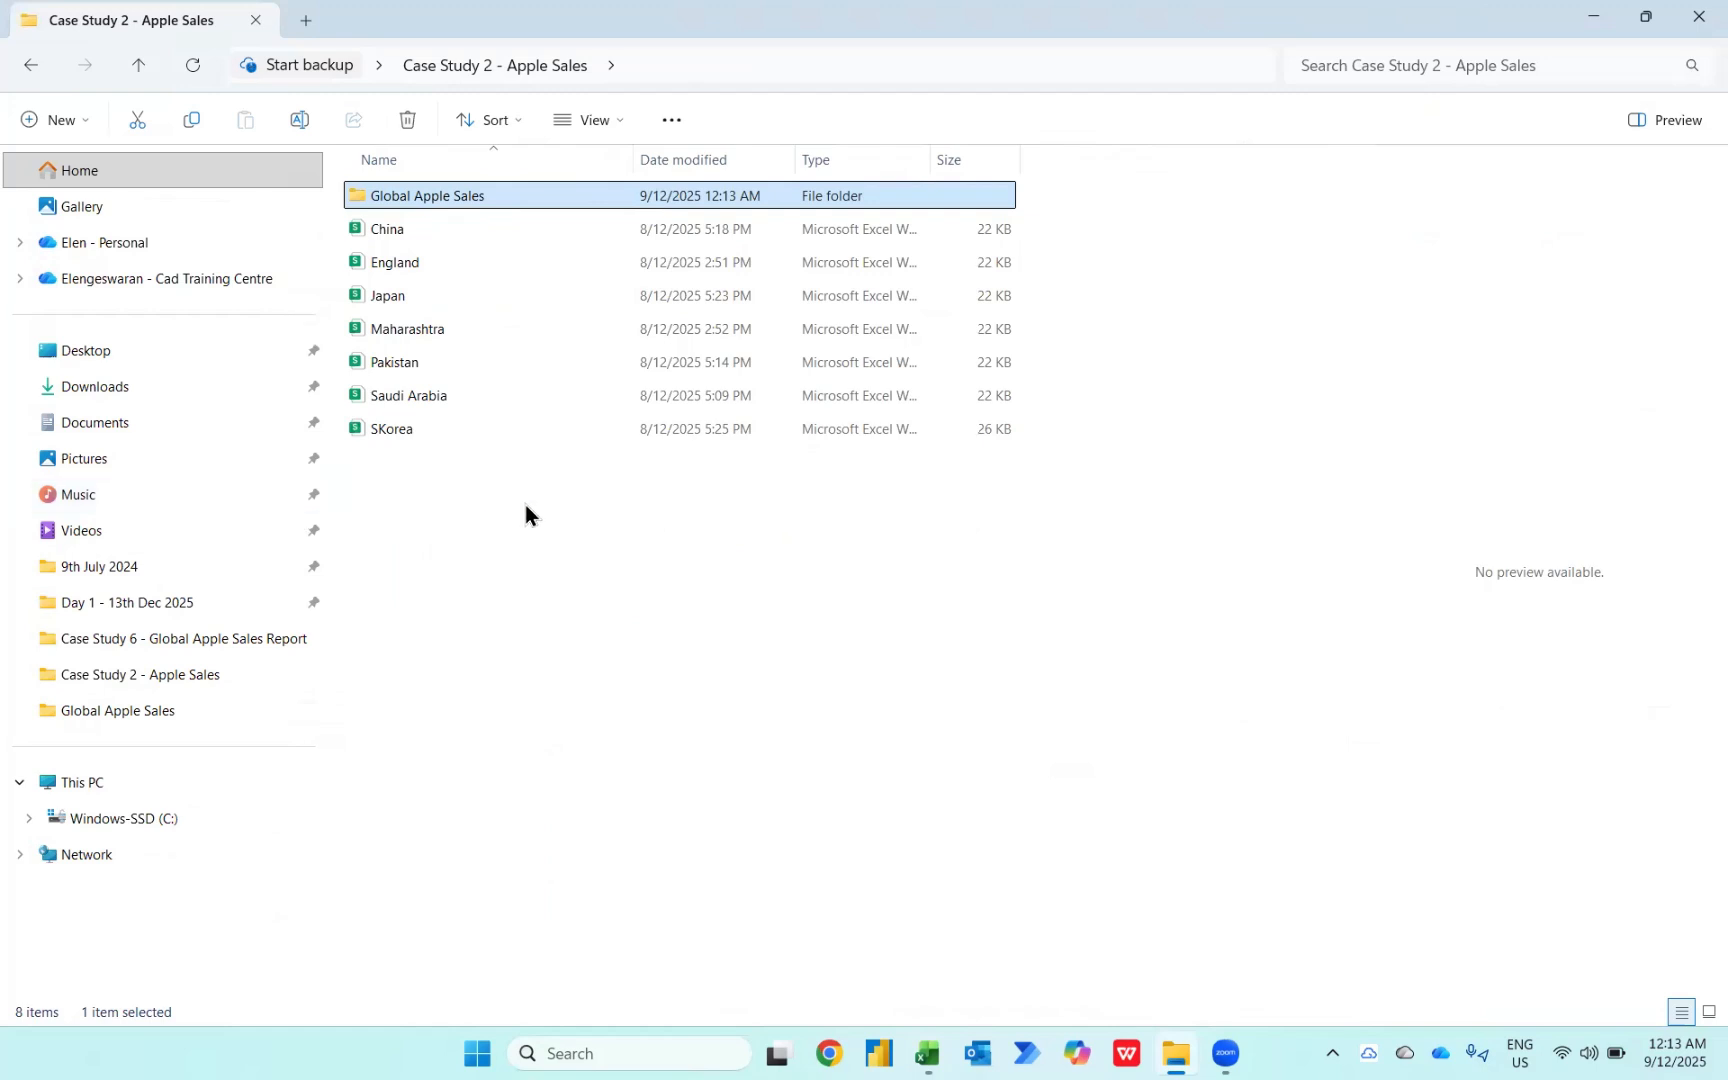
{"action": "left_click_drag", "start_coordinate": [525, 505], "coordinate": [458, 197]}
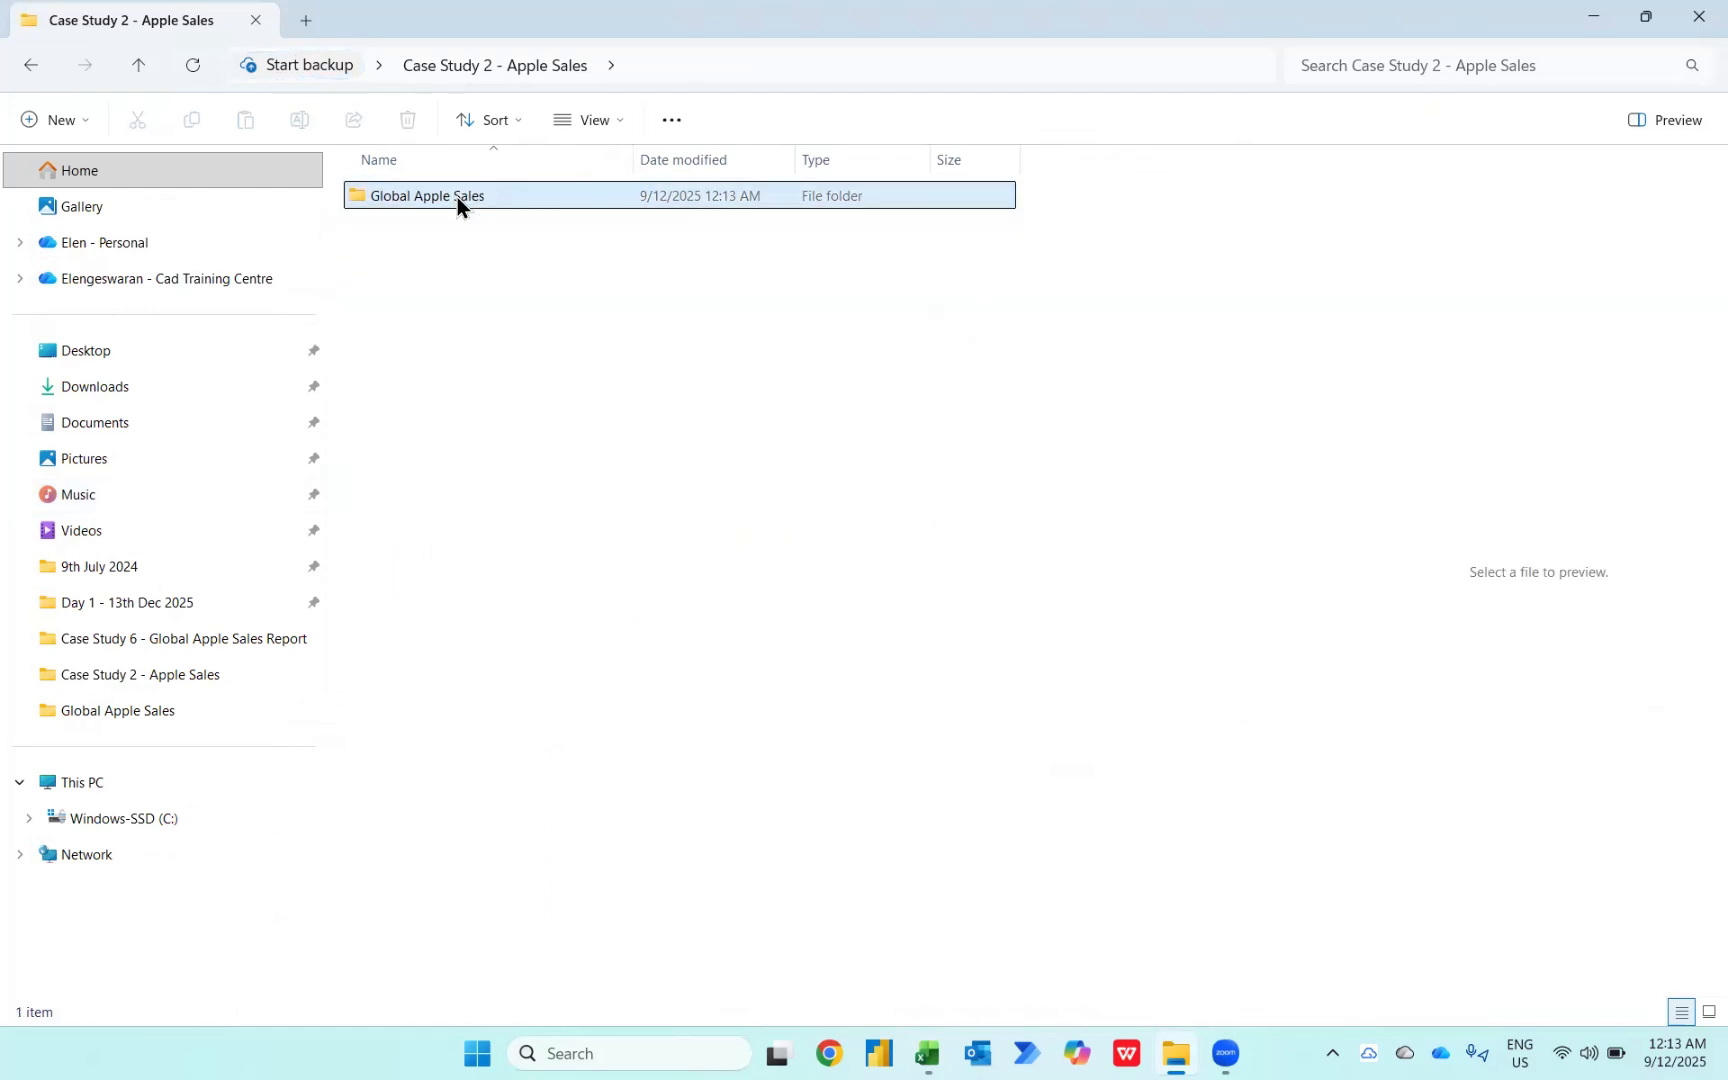
{"action": "double_click", "coordinate": [458, 197]}
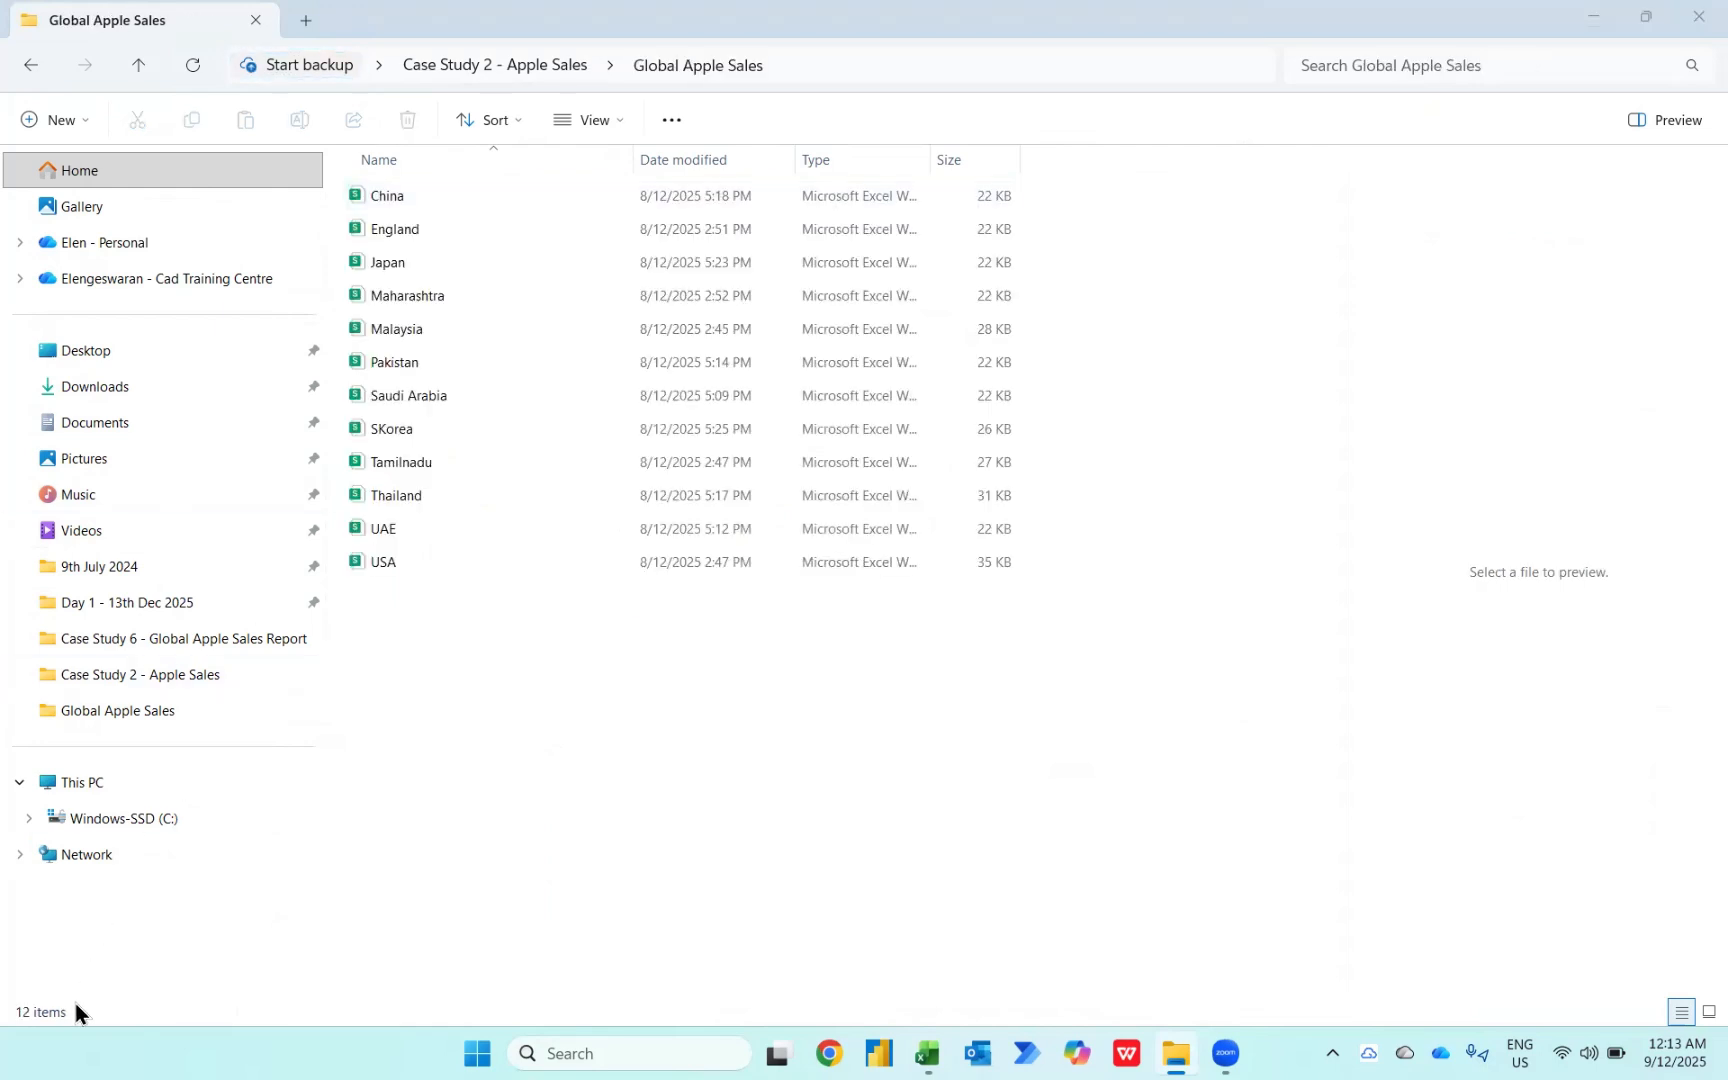
Step: Switch back to the workbook and refresh the PivotTable again
{"action": "key", "text": "alt+Tab"}
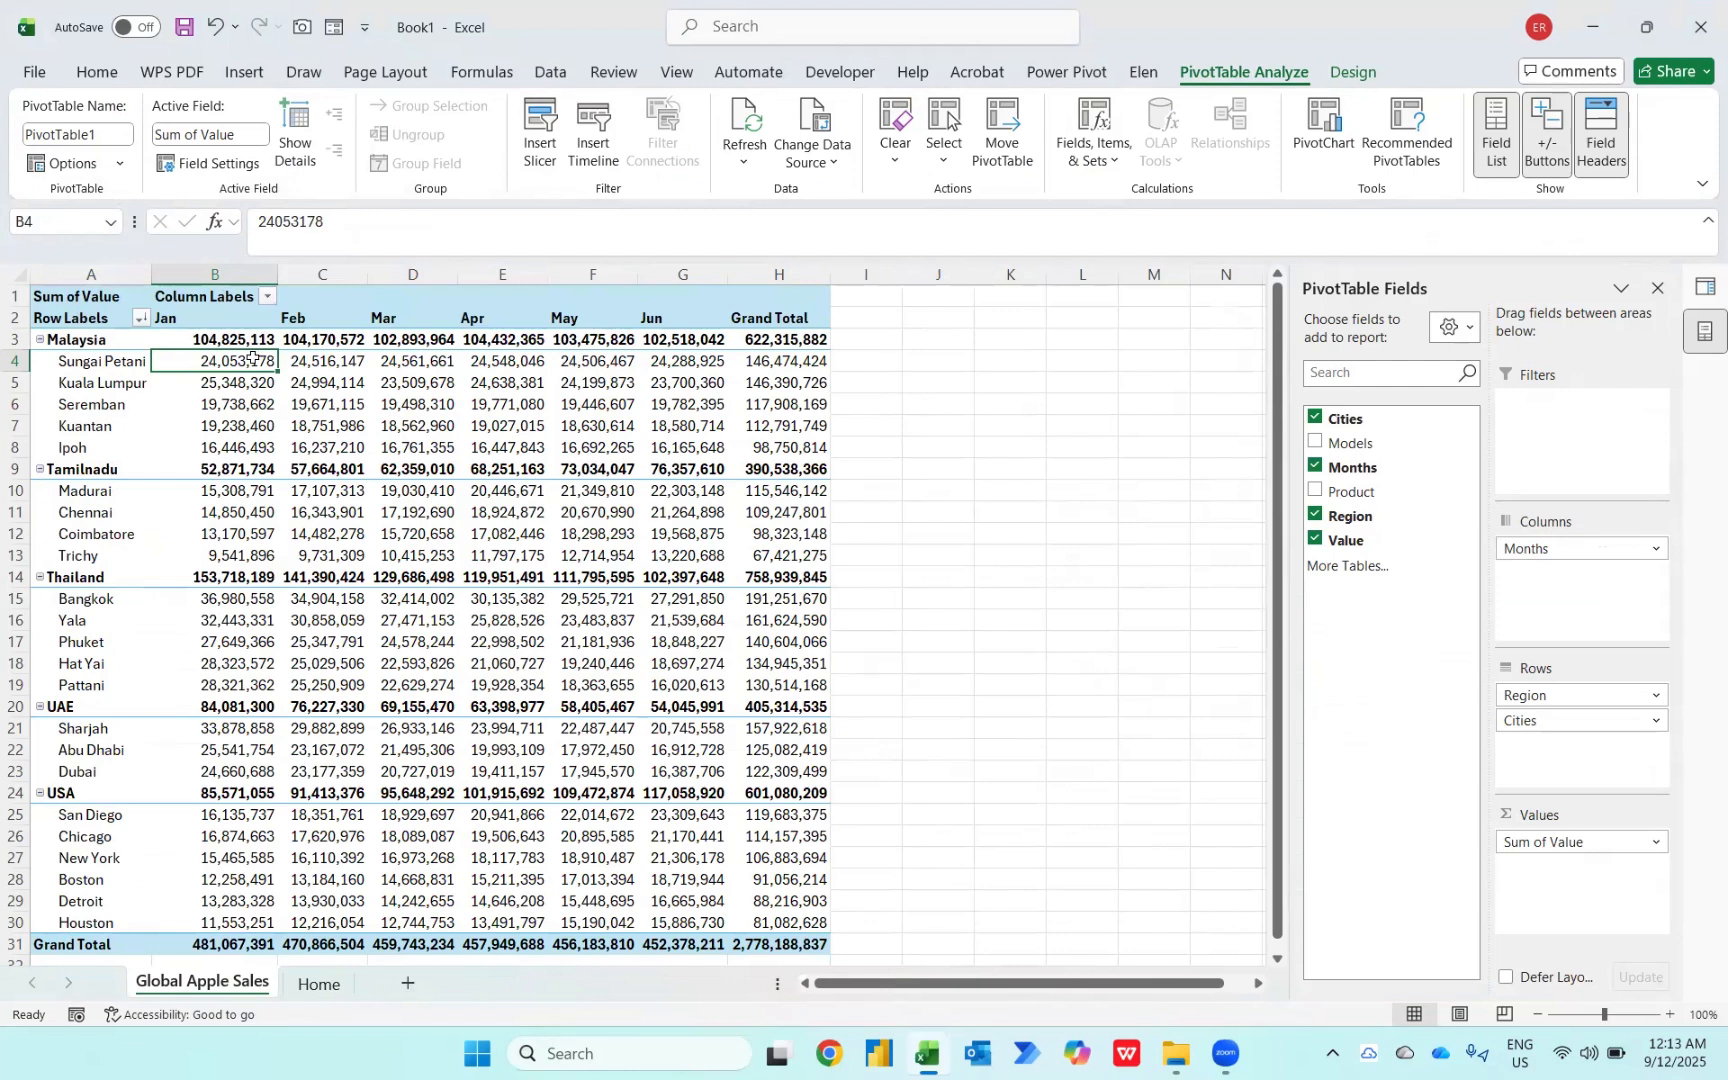
{"action": "right_click", "coordinate": [254, 362]}
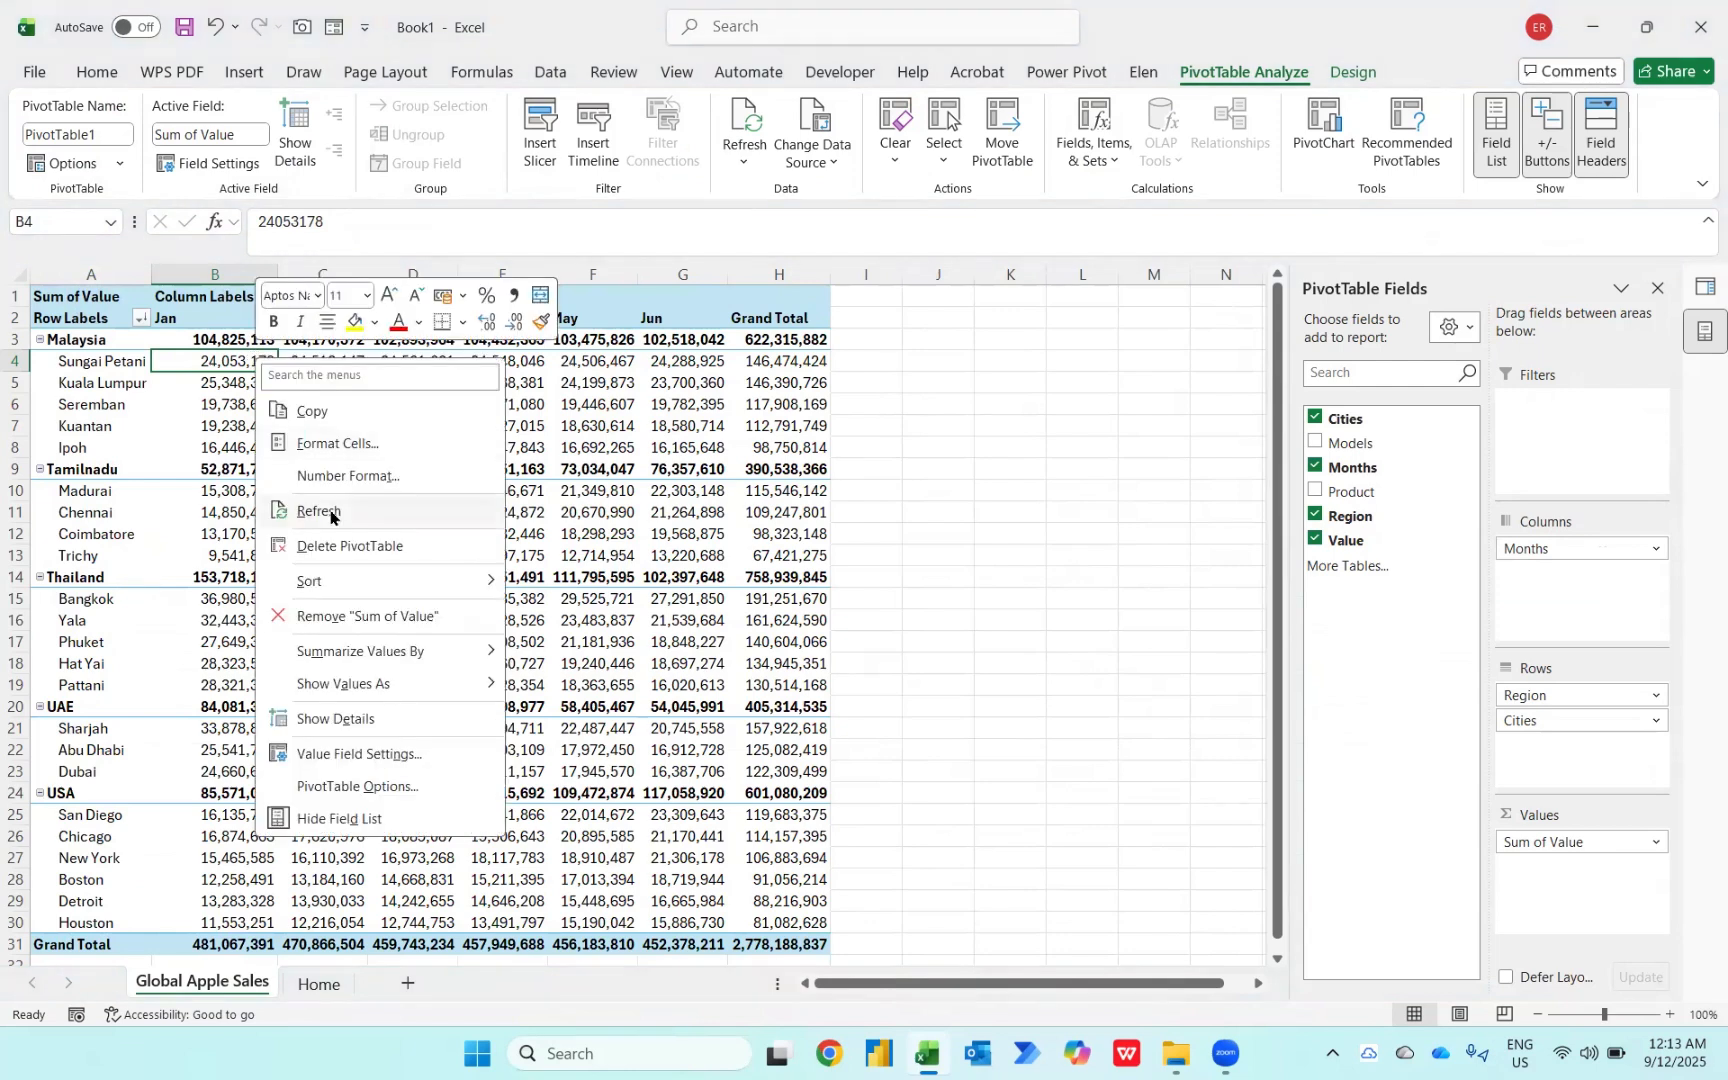
{"action": "left_click", "coordinate": [330, 511]}
Step: Sort the regions by their grand totals from largest to smallest
{"action": "scroll", "coordinate": [330, 511], "scroll_direction": "down", "scroll_amount": 1}
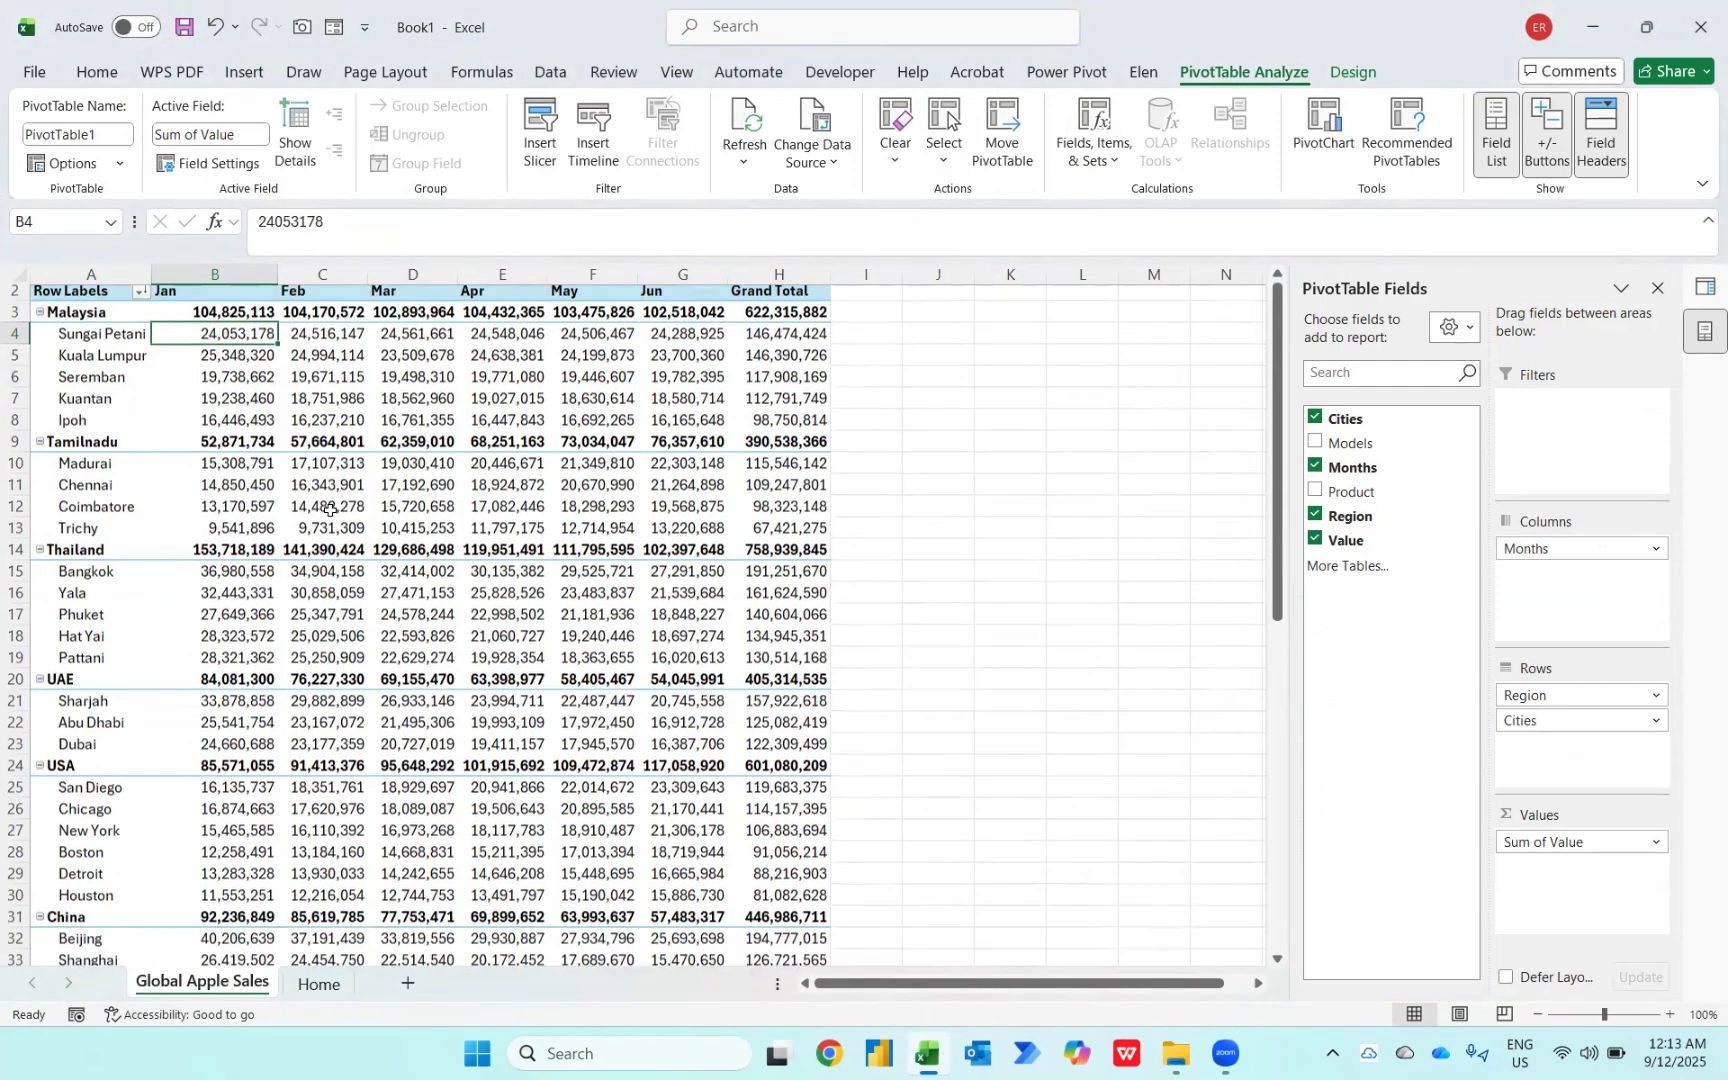
{"action": "scroll", "coordinate": [330, 511], "scroll_direction": "down", "scroll_amount": 5}
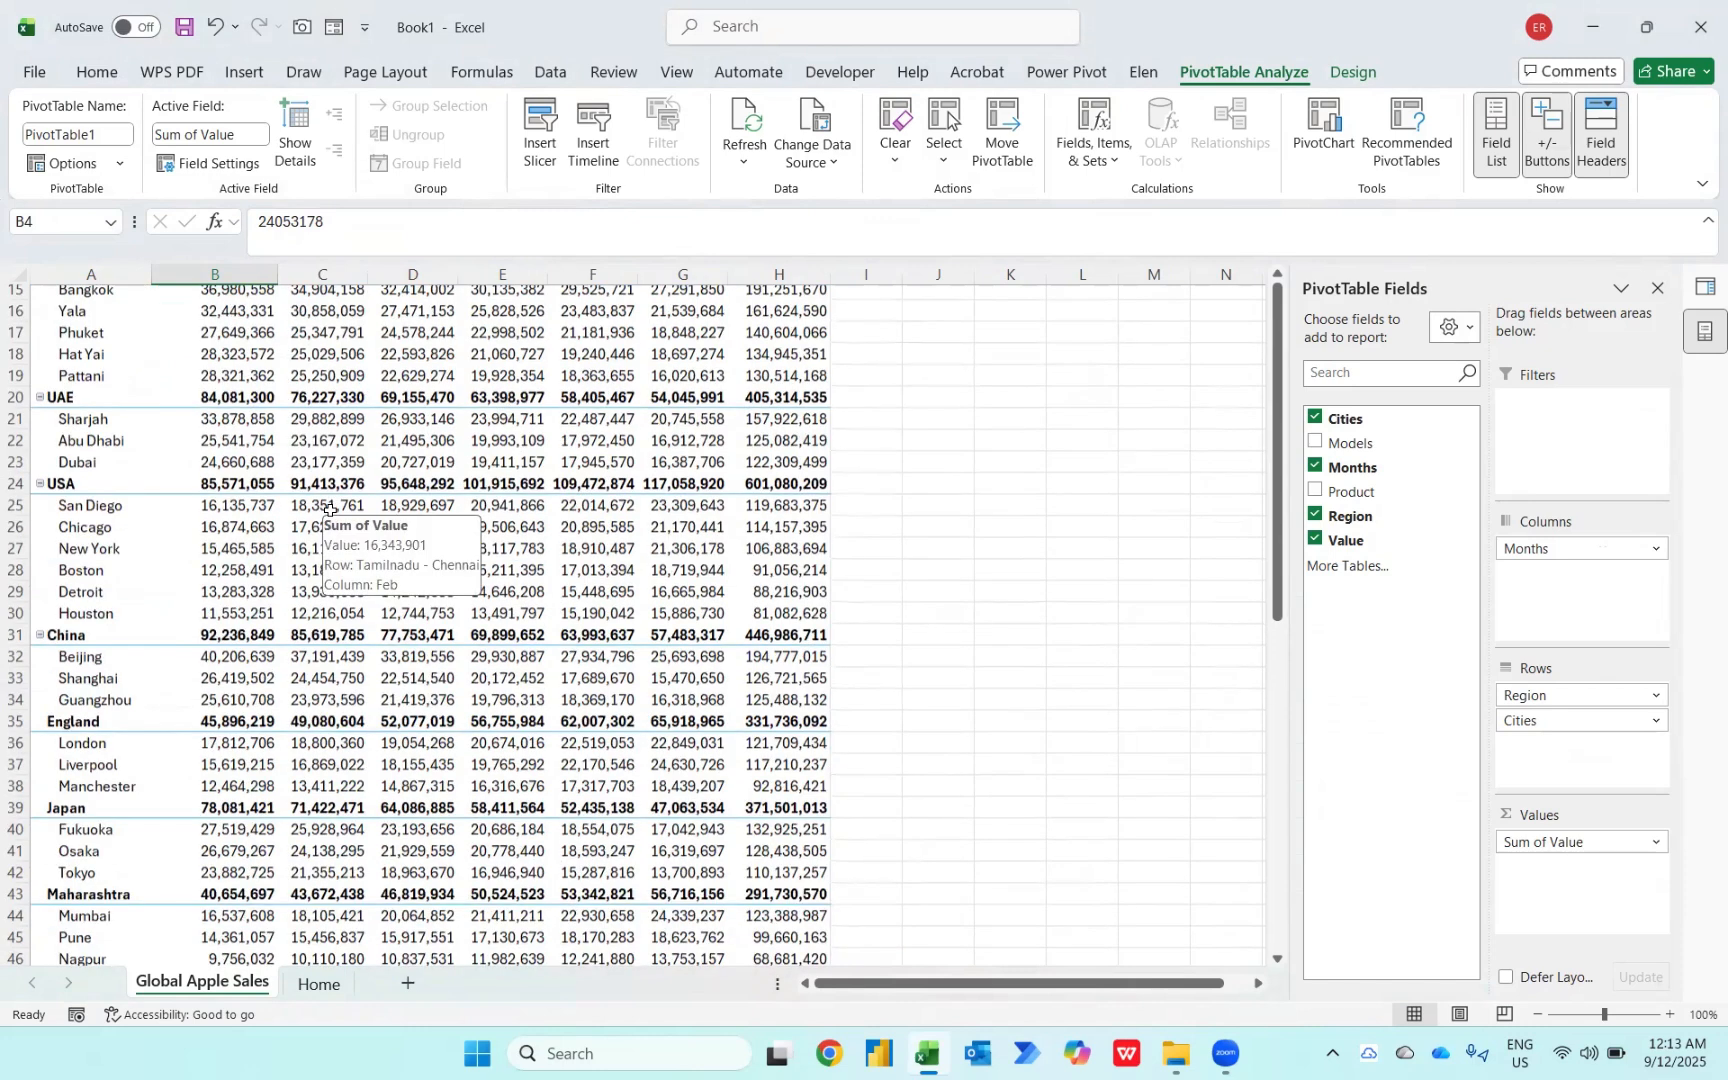
{"action": "scroll", "coordinate": [330, 511], "scroll_direction": "up", "scroll_amount": 5}
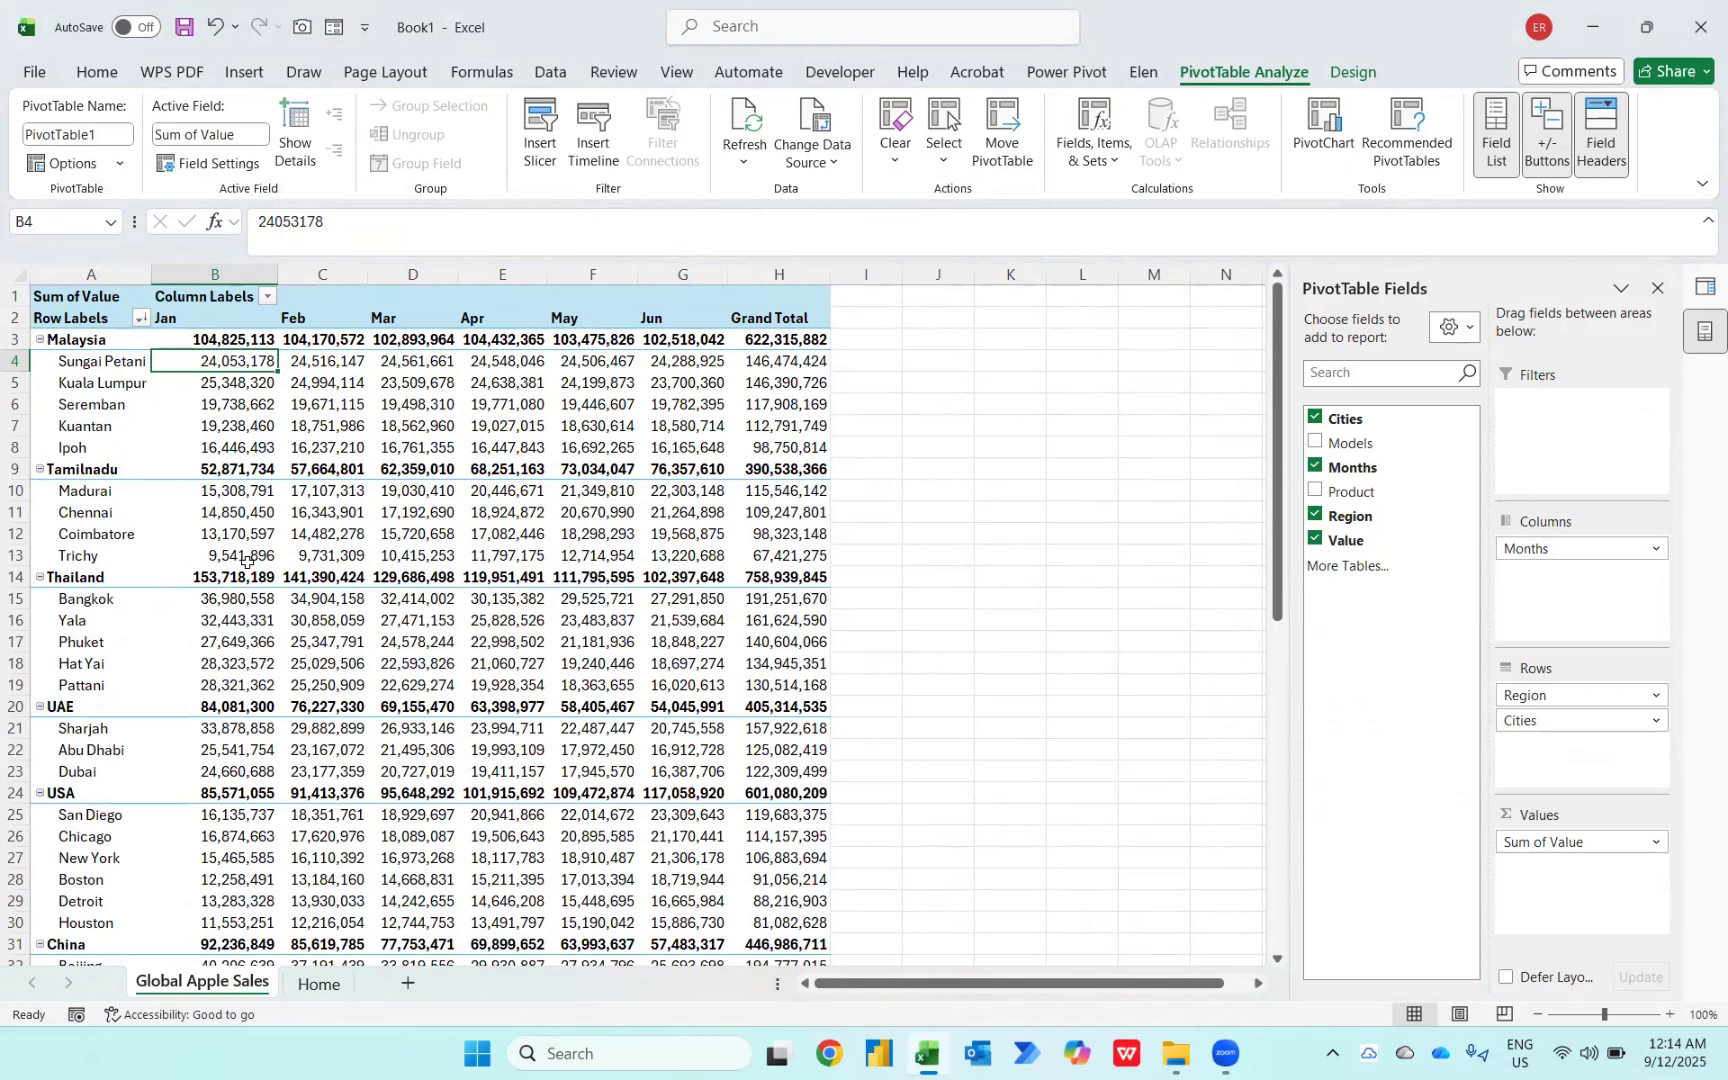
{"action": "mouse_move", "coordinate": [246, 561]}
{"action": "right_click", "coordinate": [781, 338]}
{"action": "mouse_move", "coordinate": [885, 563]}
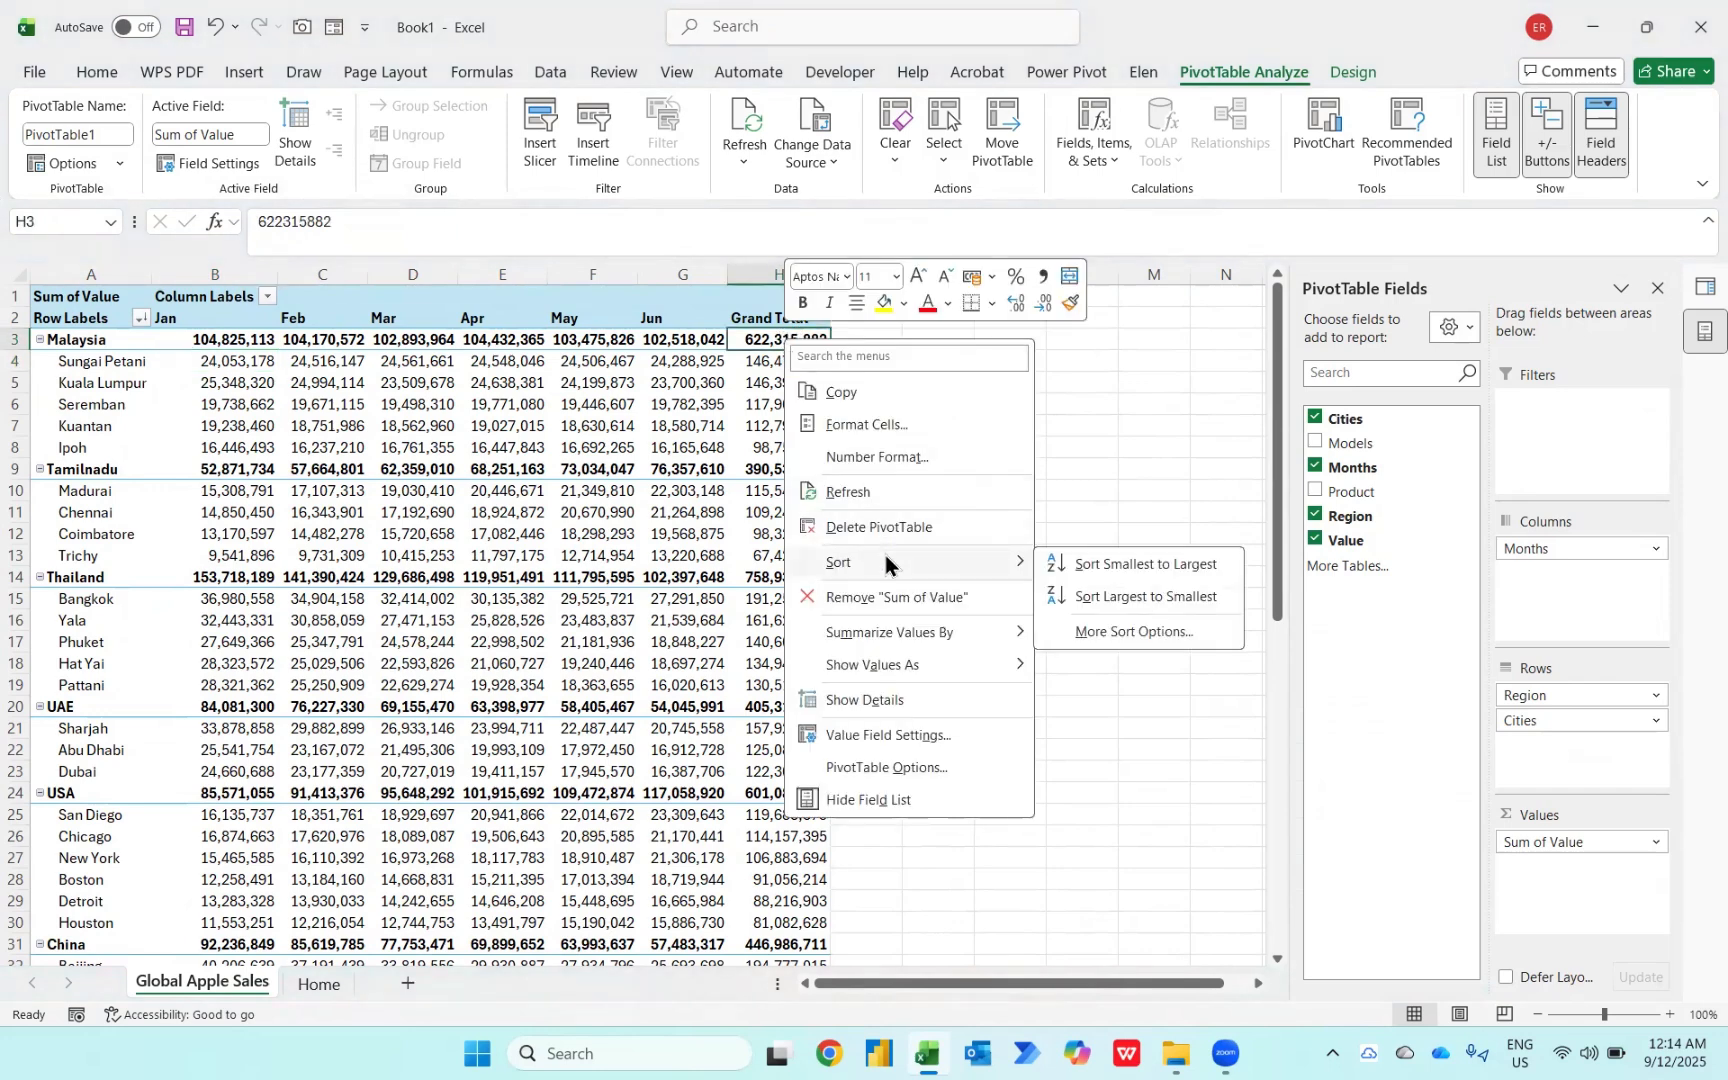
{"action": "left_click", "coordinate": [1109, 600]}
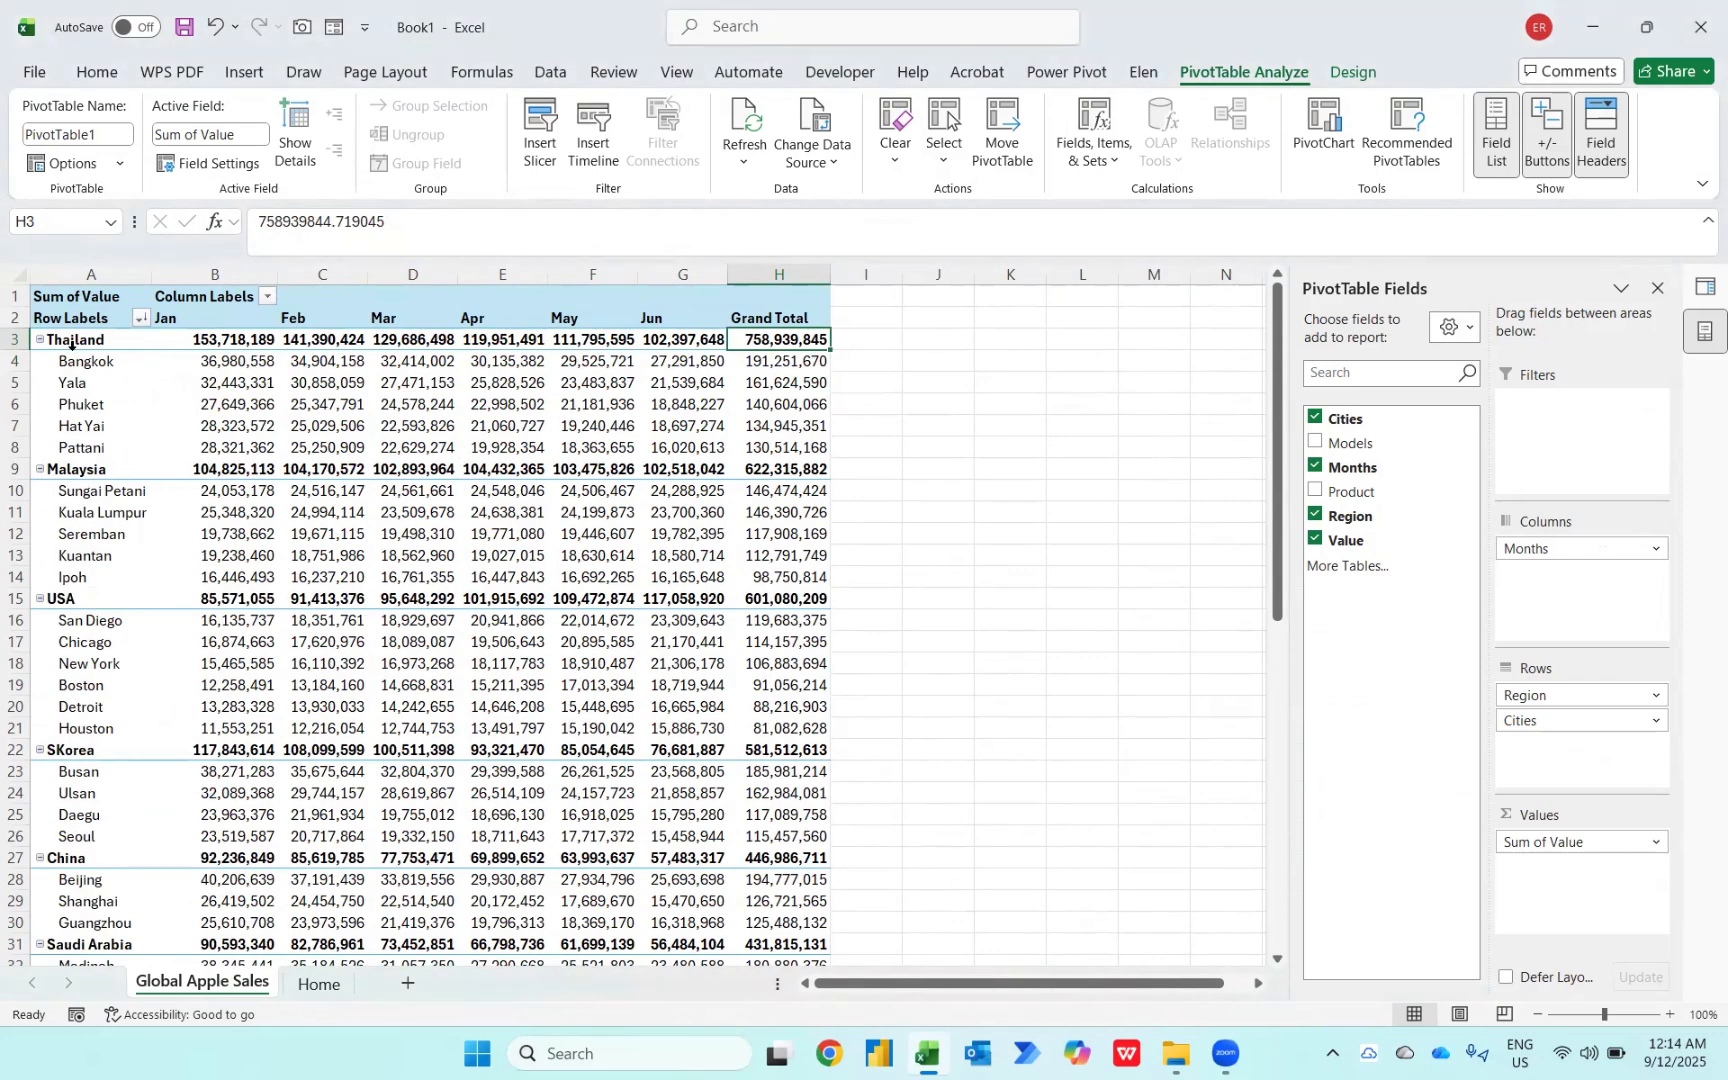
Step: Add the Value field a second time to the PivotTable values
{"action": "scroll", "coordinate": [86, 519], "scroll_direction": "down", "scroll_amount": 5}
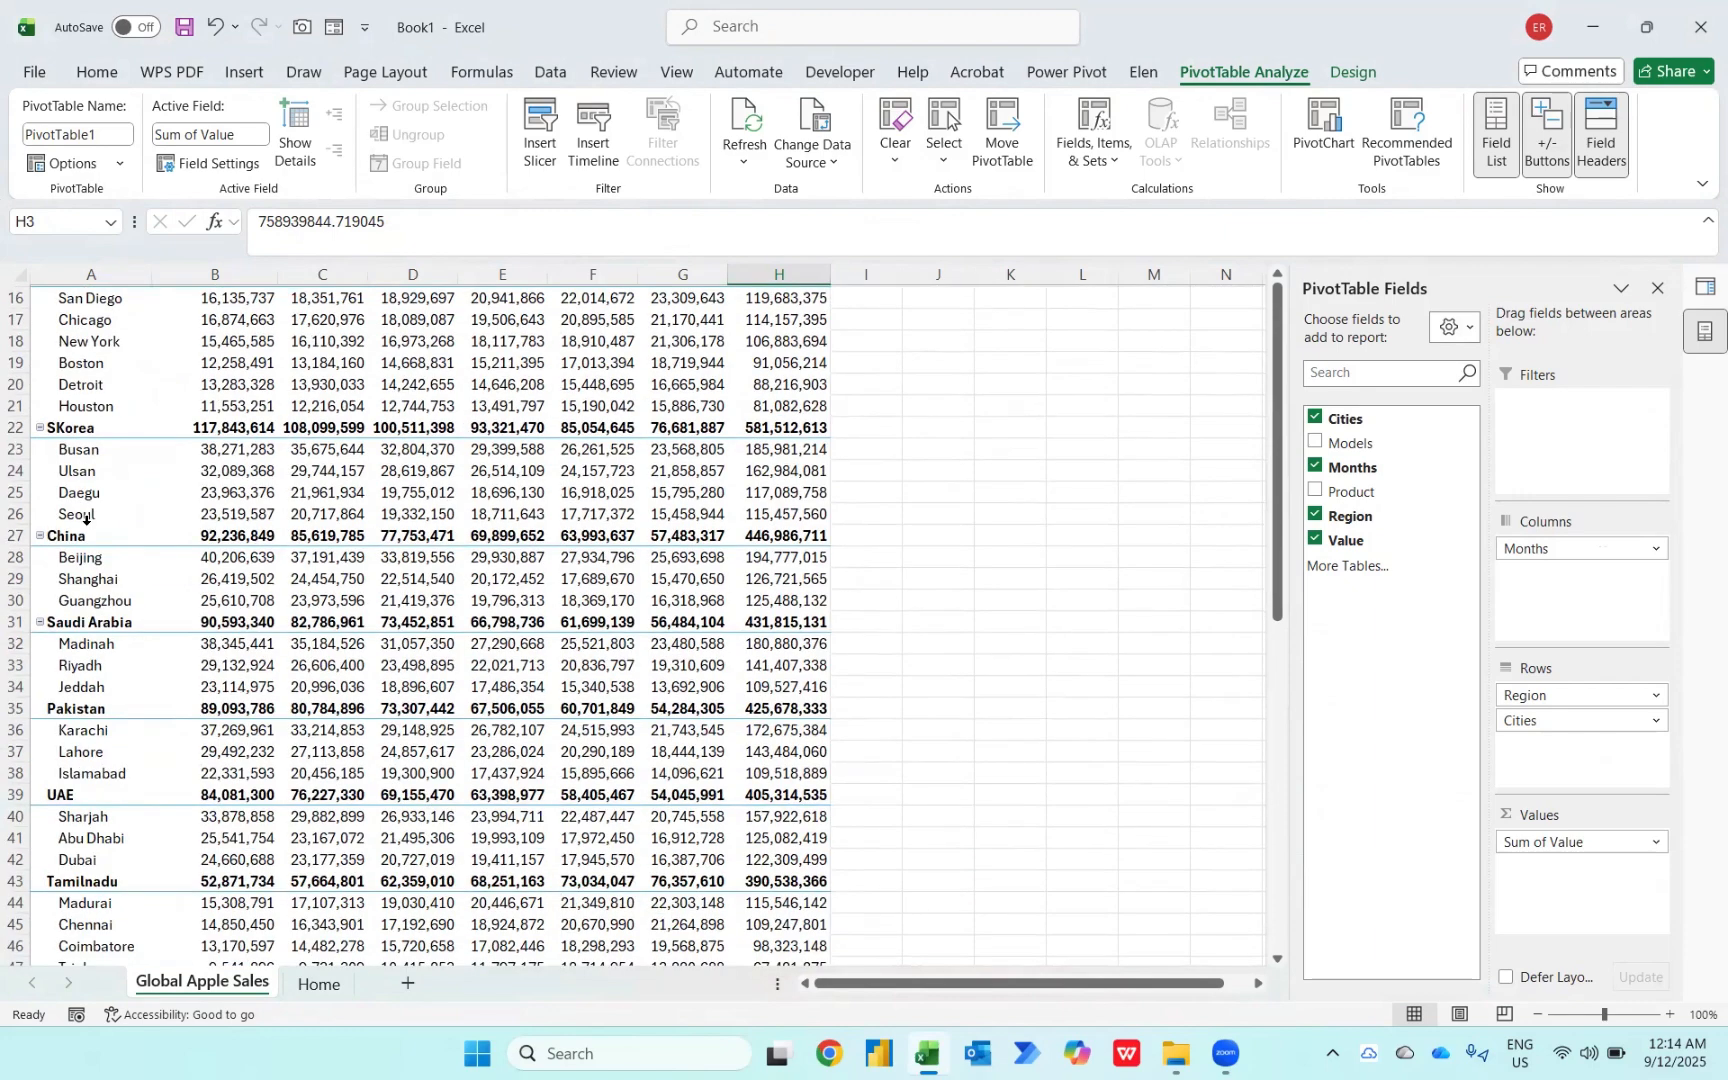
{"action": "scroll", "coordinate": [86, 519], "scroll_direction": "down", "scroll_amount": 5}
{"action": "scroll", "coordinate": [86, 519], "scroll_direction": "up", "scroll_amount": 7}
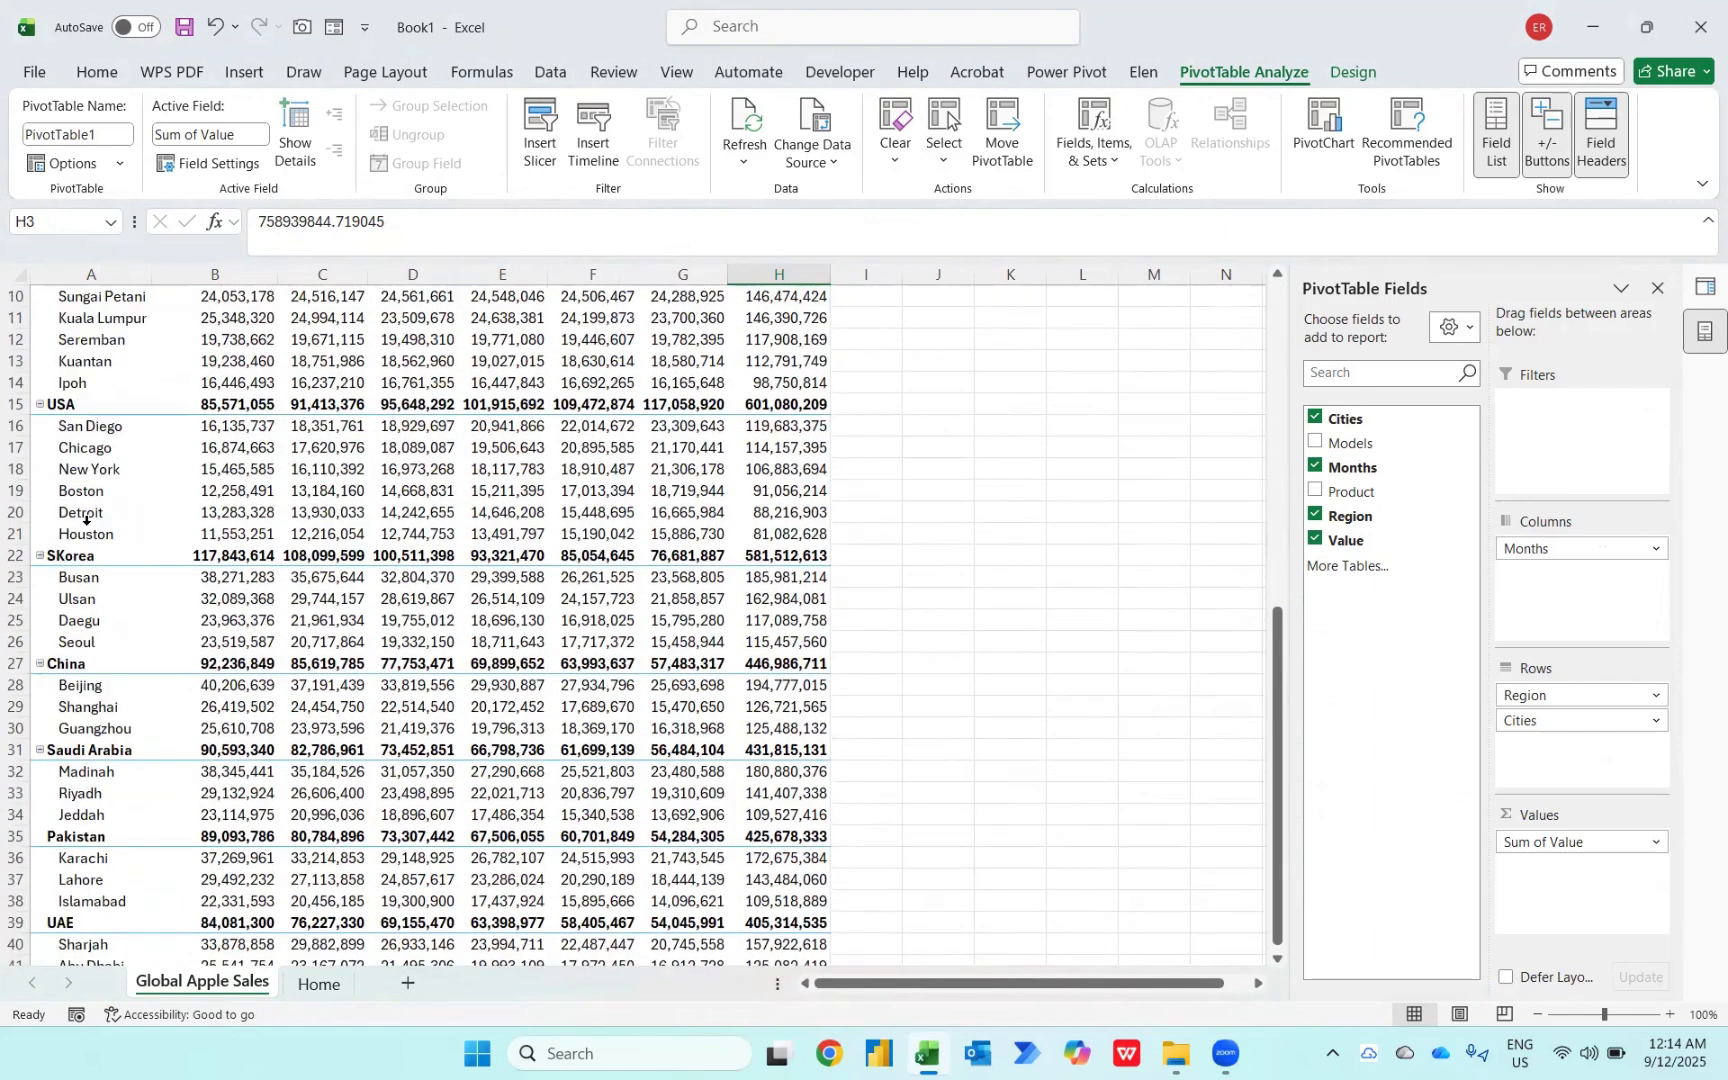
{"action": "scroll", "coordinate": [86, 519], "scroll_direction": "up", "scroll_amount": 3}
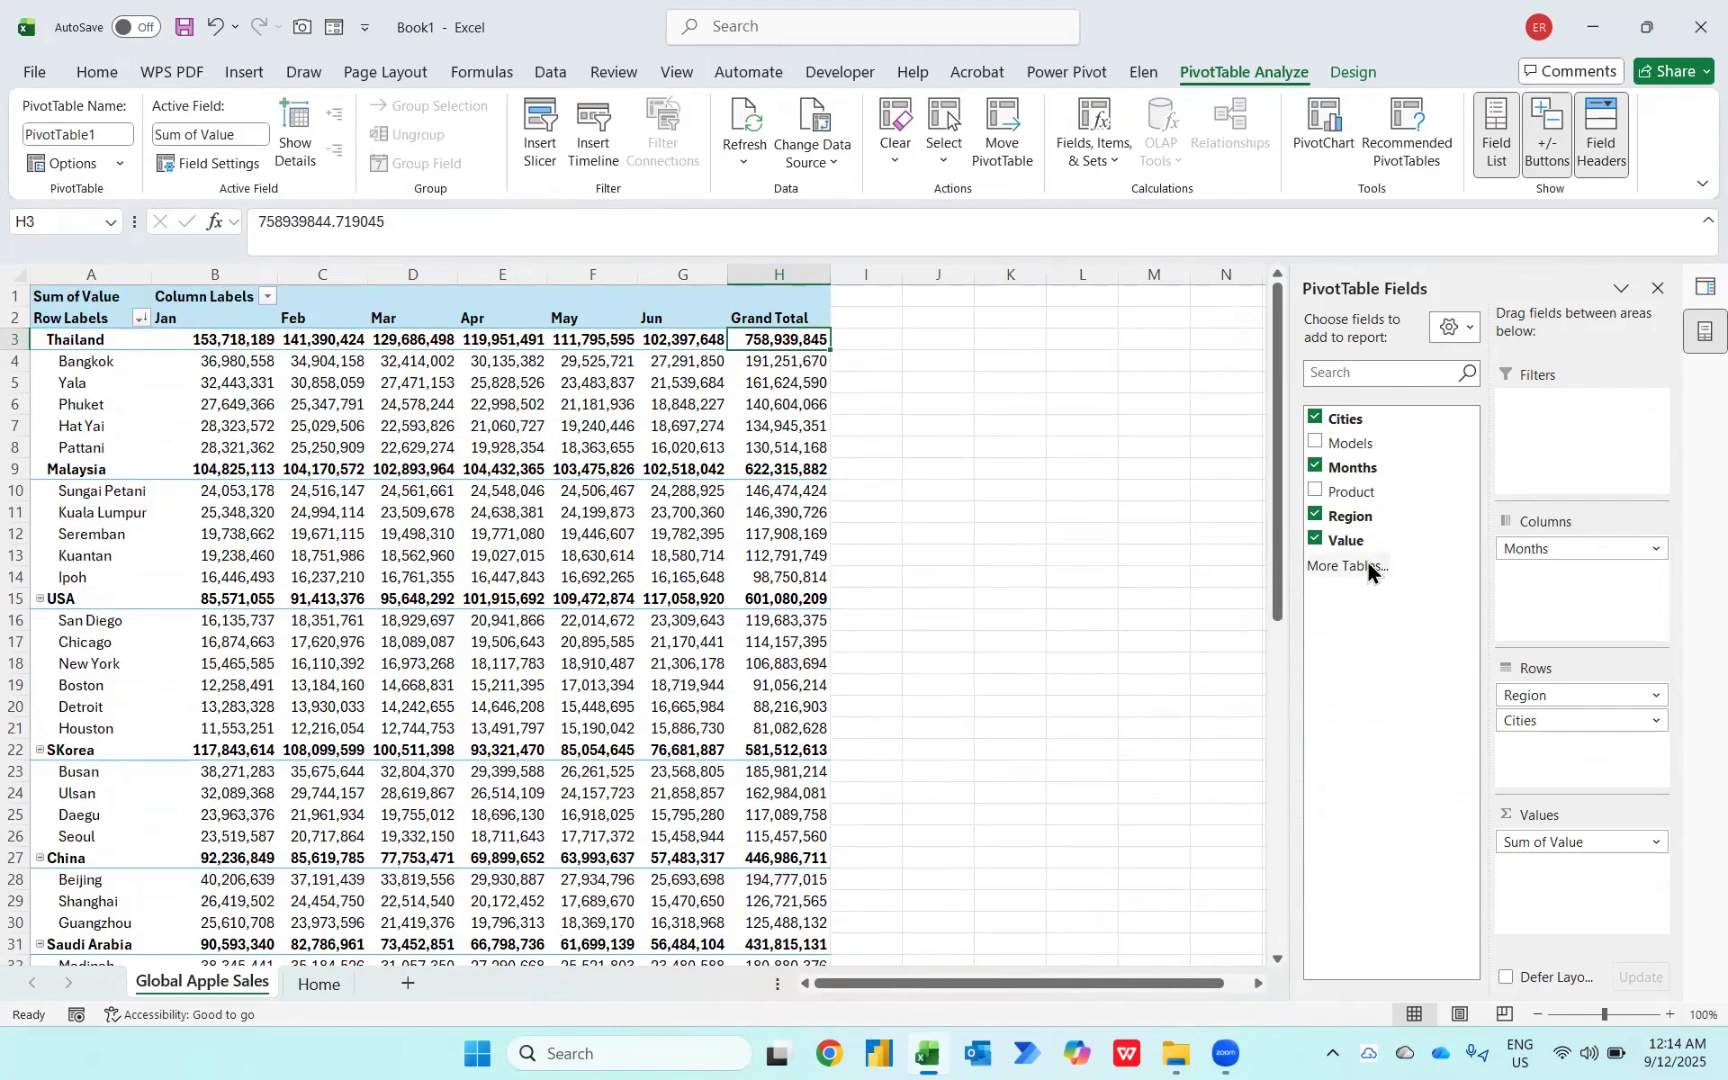
{"action": "left_click_drag", "start_coordinate": [1352, 542], "coordinate": [1545, 870]}
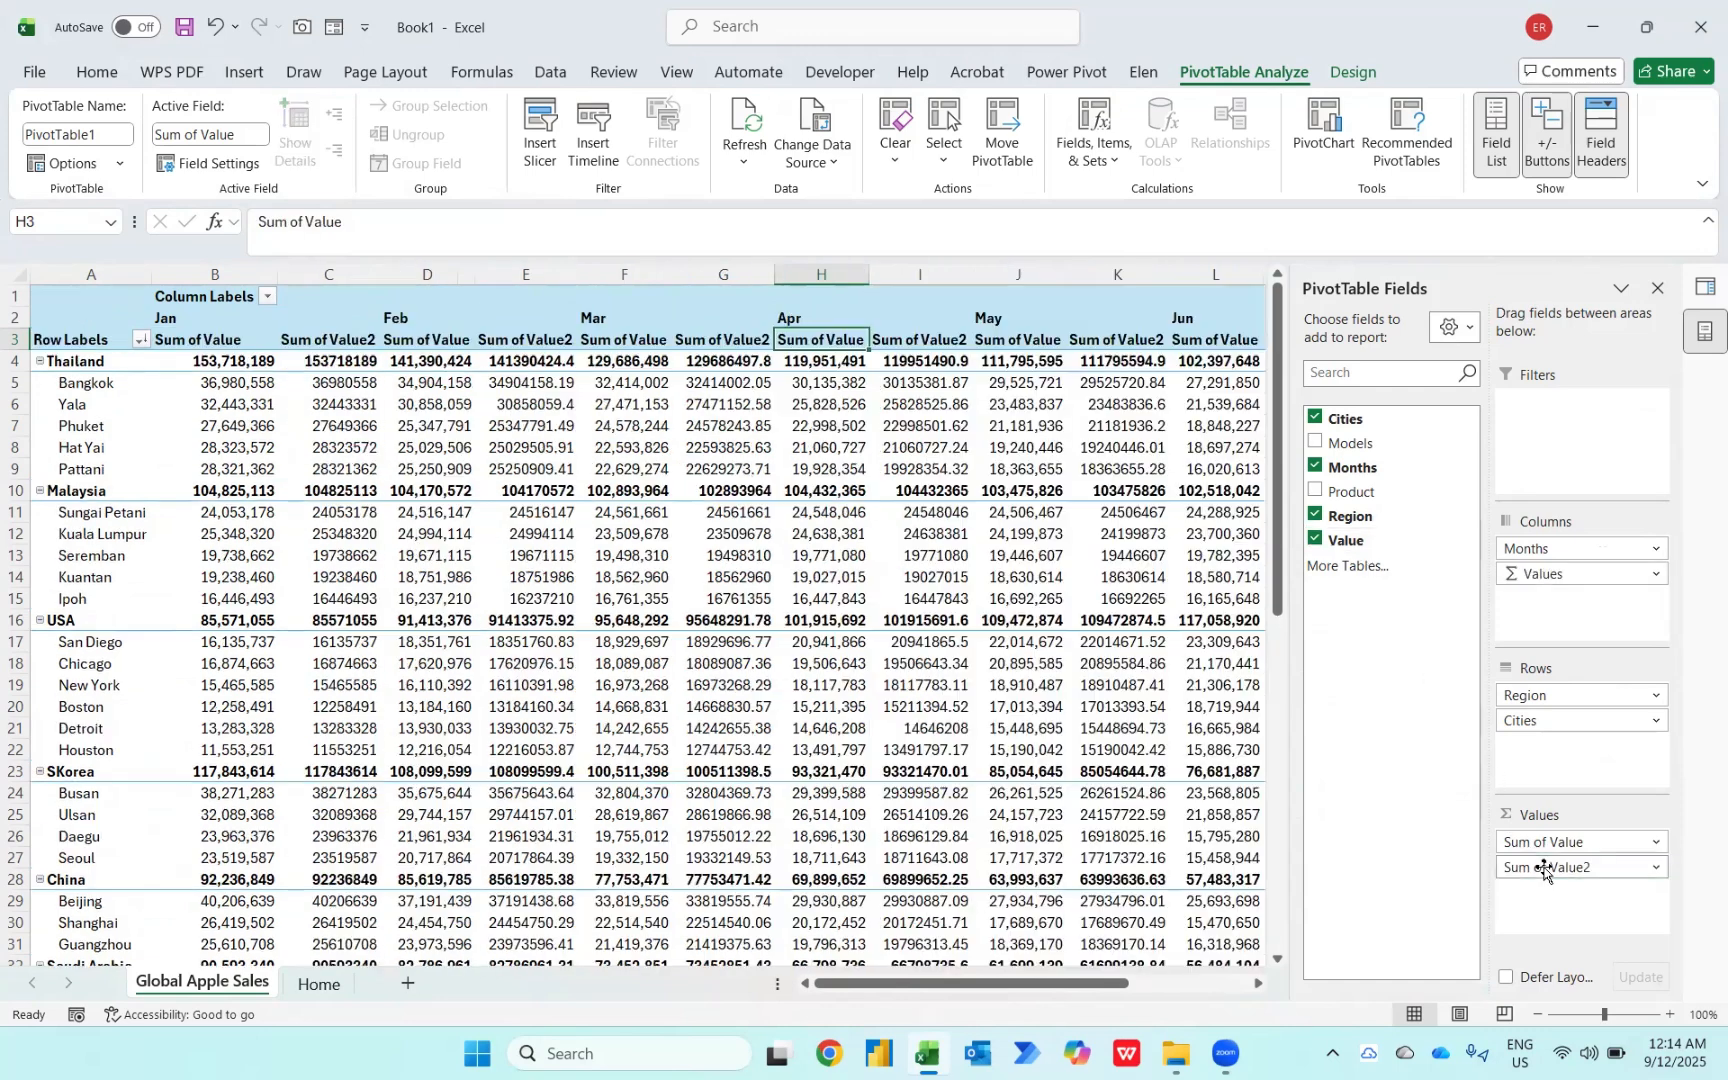
Step: Show the second Value field's values as % of Parent Column Total
{"action": "right_click", "coordinate": [348, 391]}
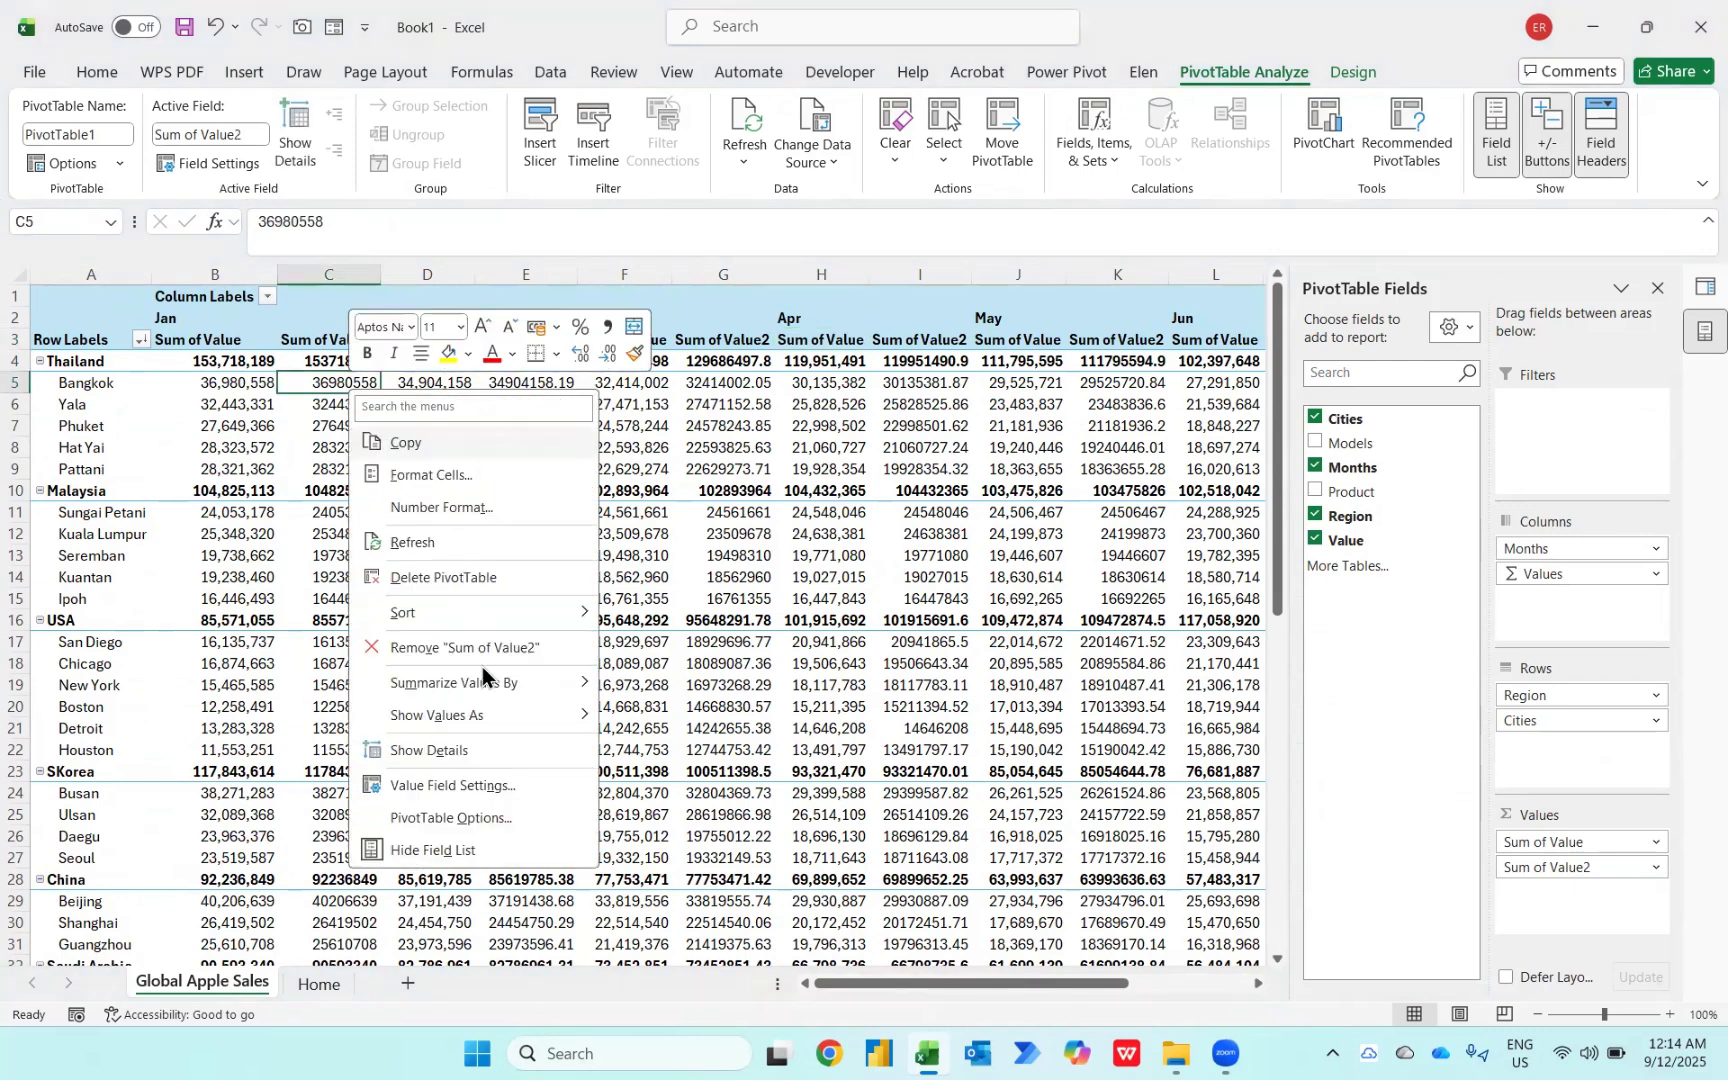
{"action": "mouse_move", "coordinate": [473, 716]}
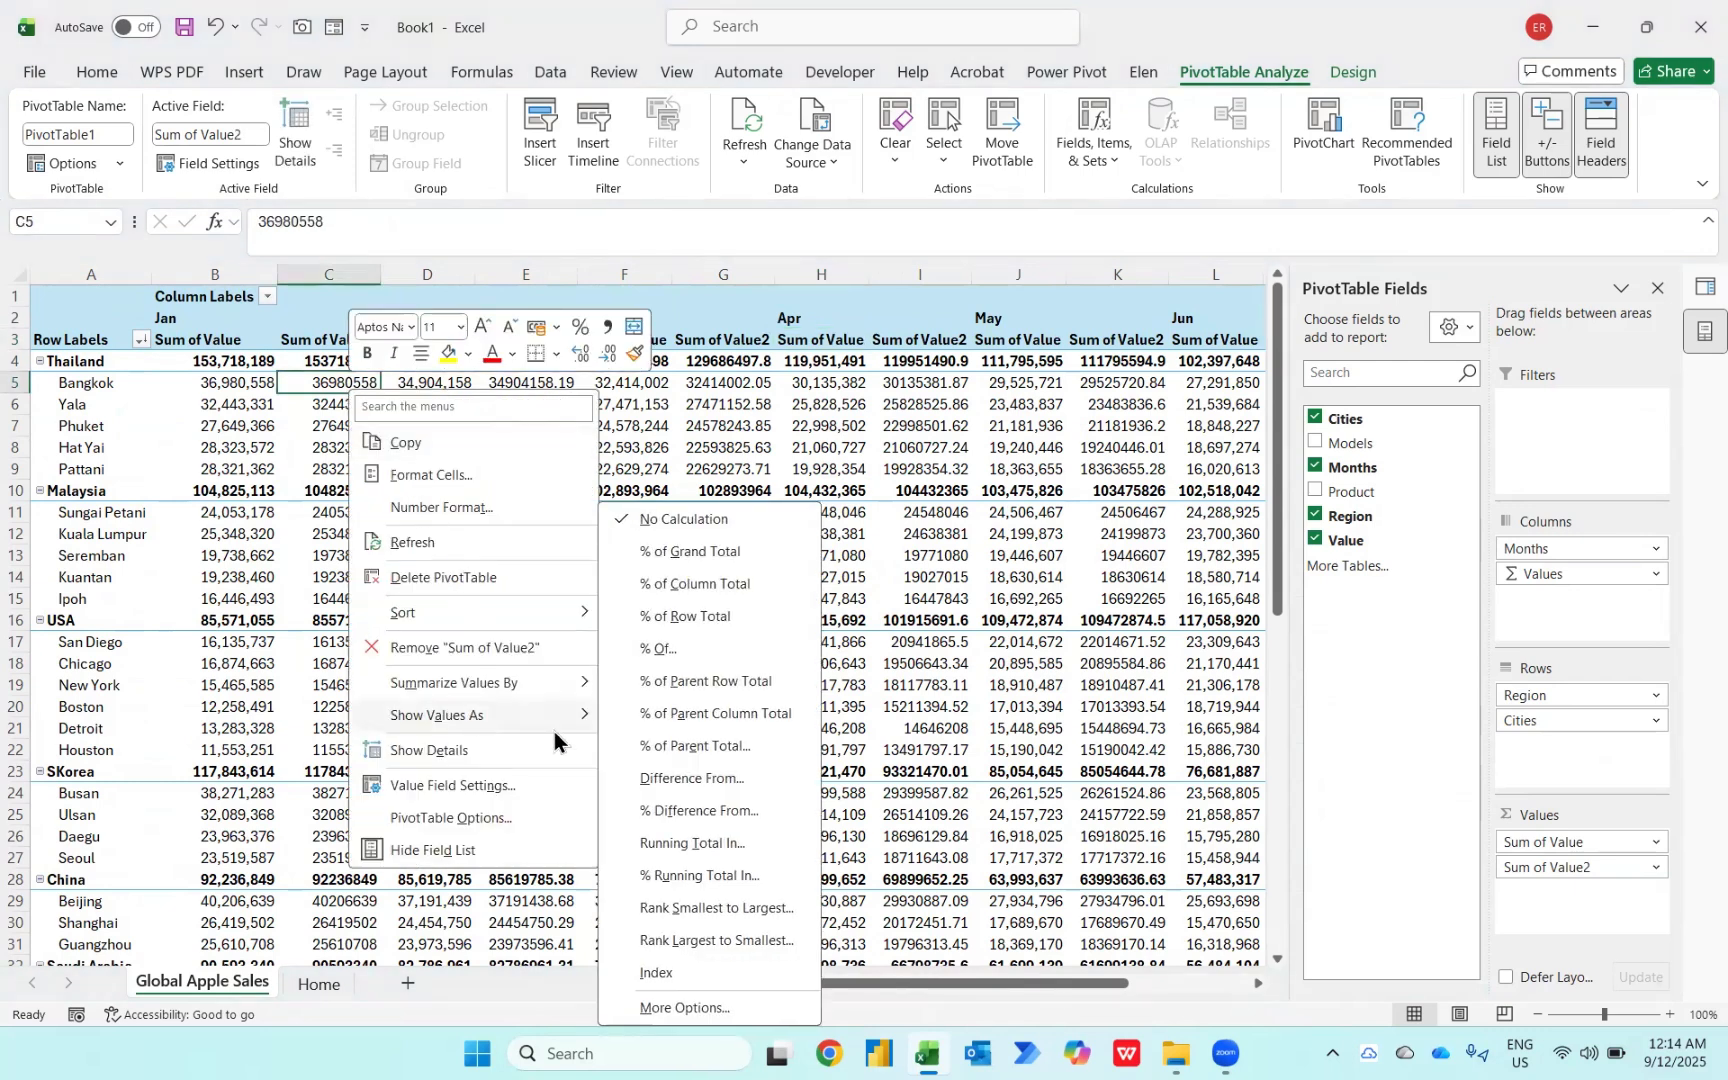
{"action": "left_click", "coordinate": [685, 719]}
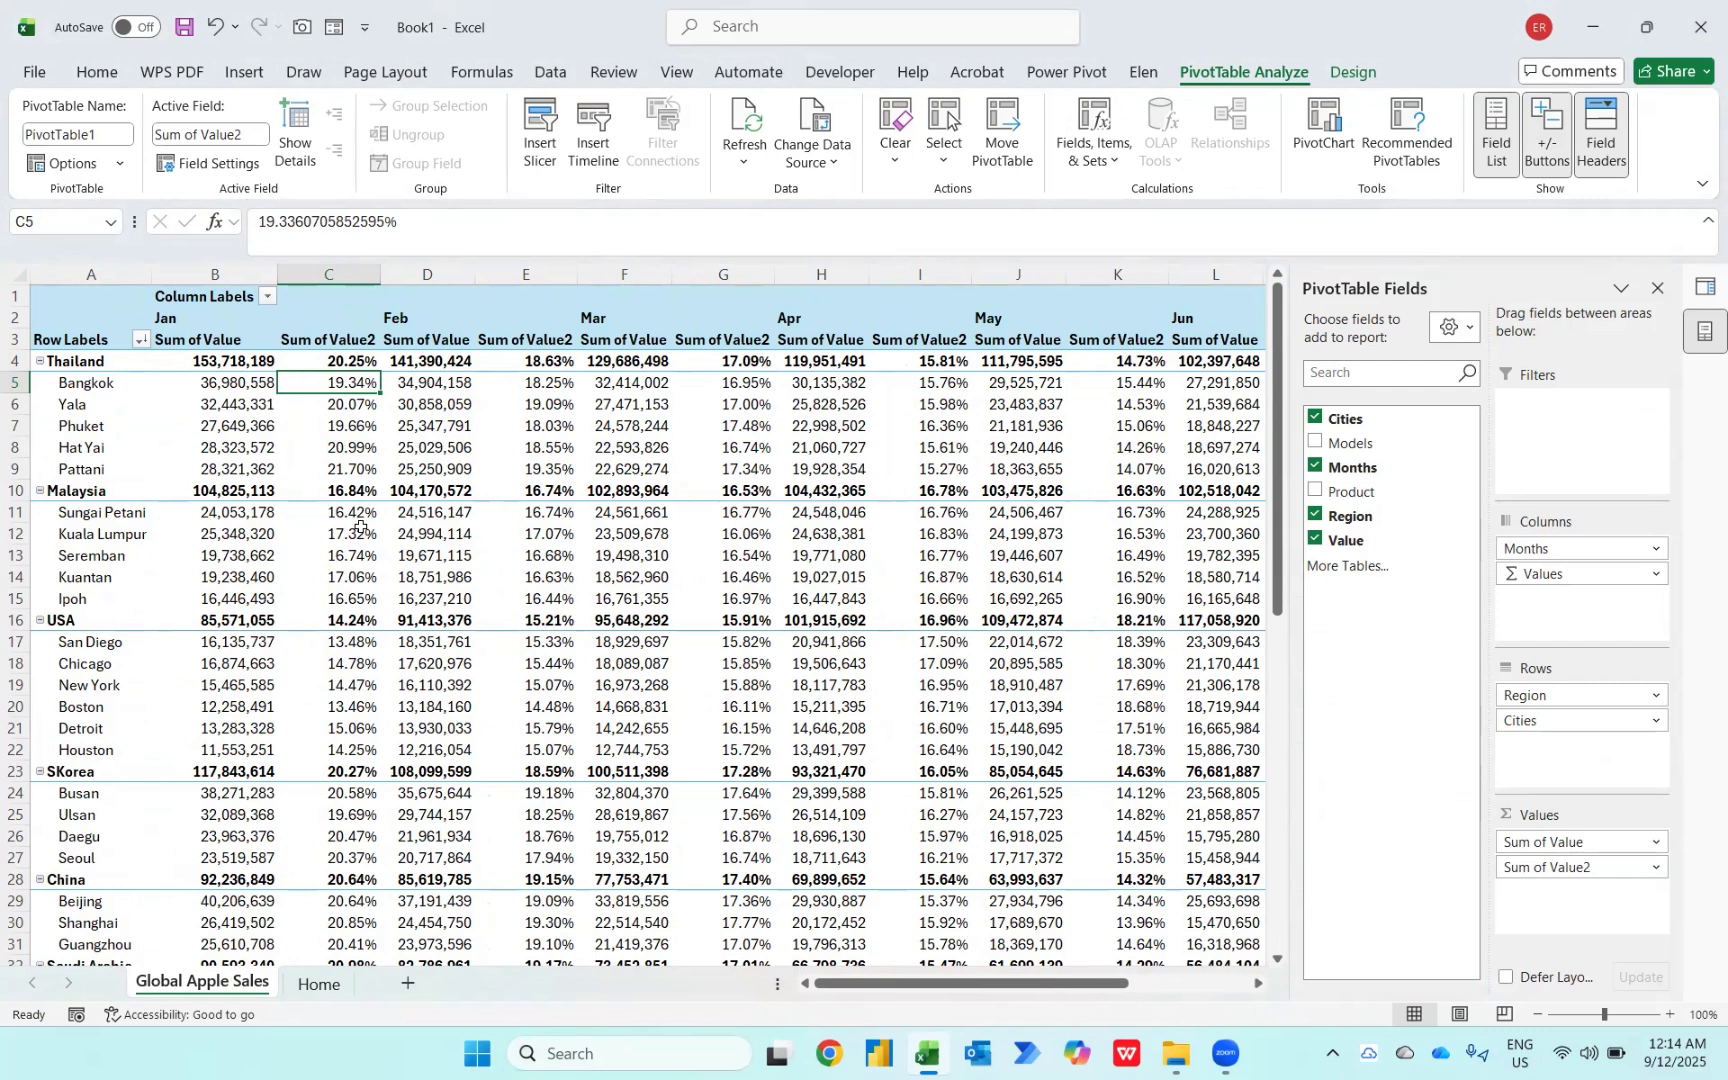
Step: Select the Bangkok through Pattani percentages for January to check their sum
{"action": "key", "text": "Up"}
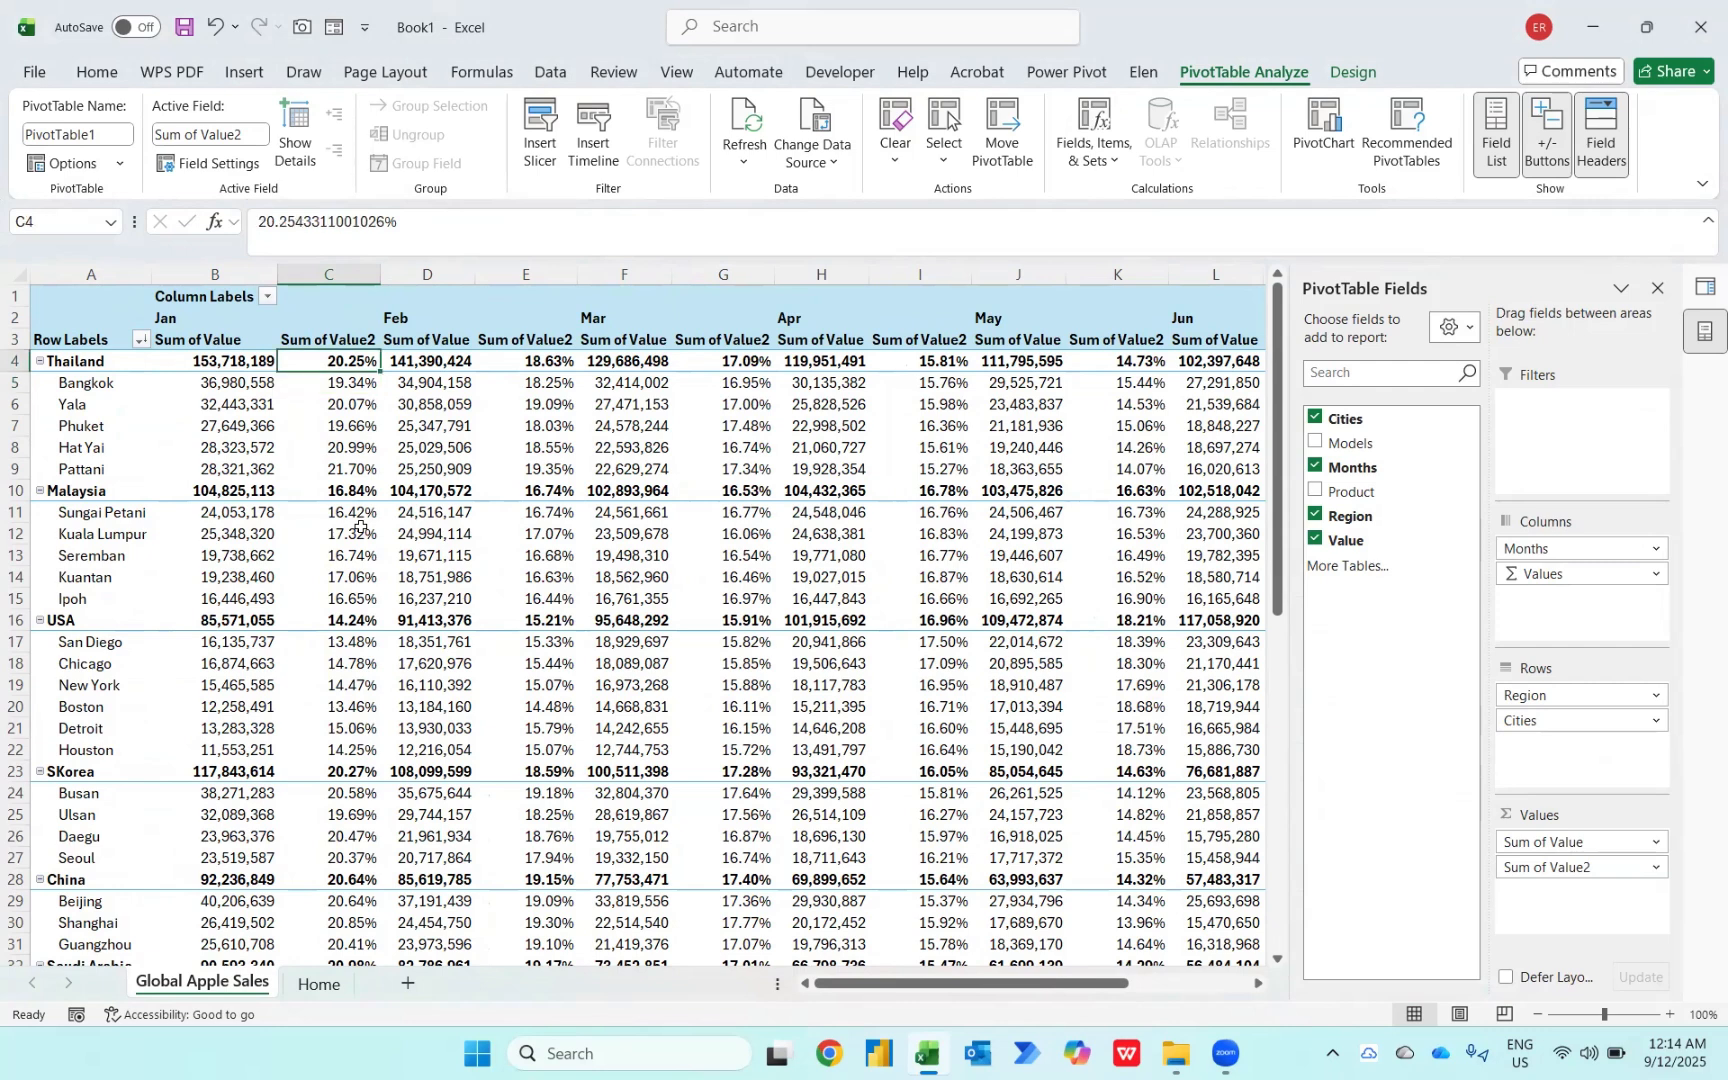
{"action": "key", "text": "Down"}
{"action": "key", "text": "shift+Down"}
{"action": "key", "text": "shift+Down"}
{"action": "key", "text": "shift+Down"}
{"action": "key", "text": "shift+Down"}
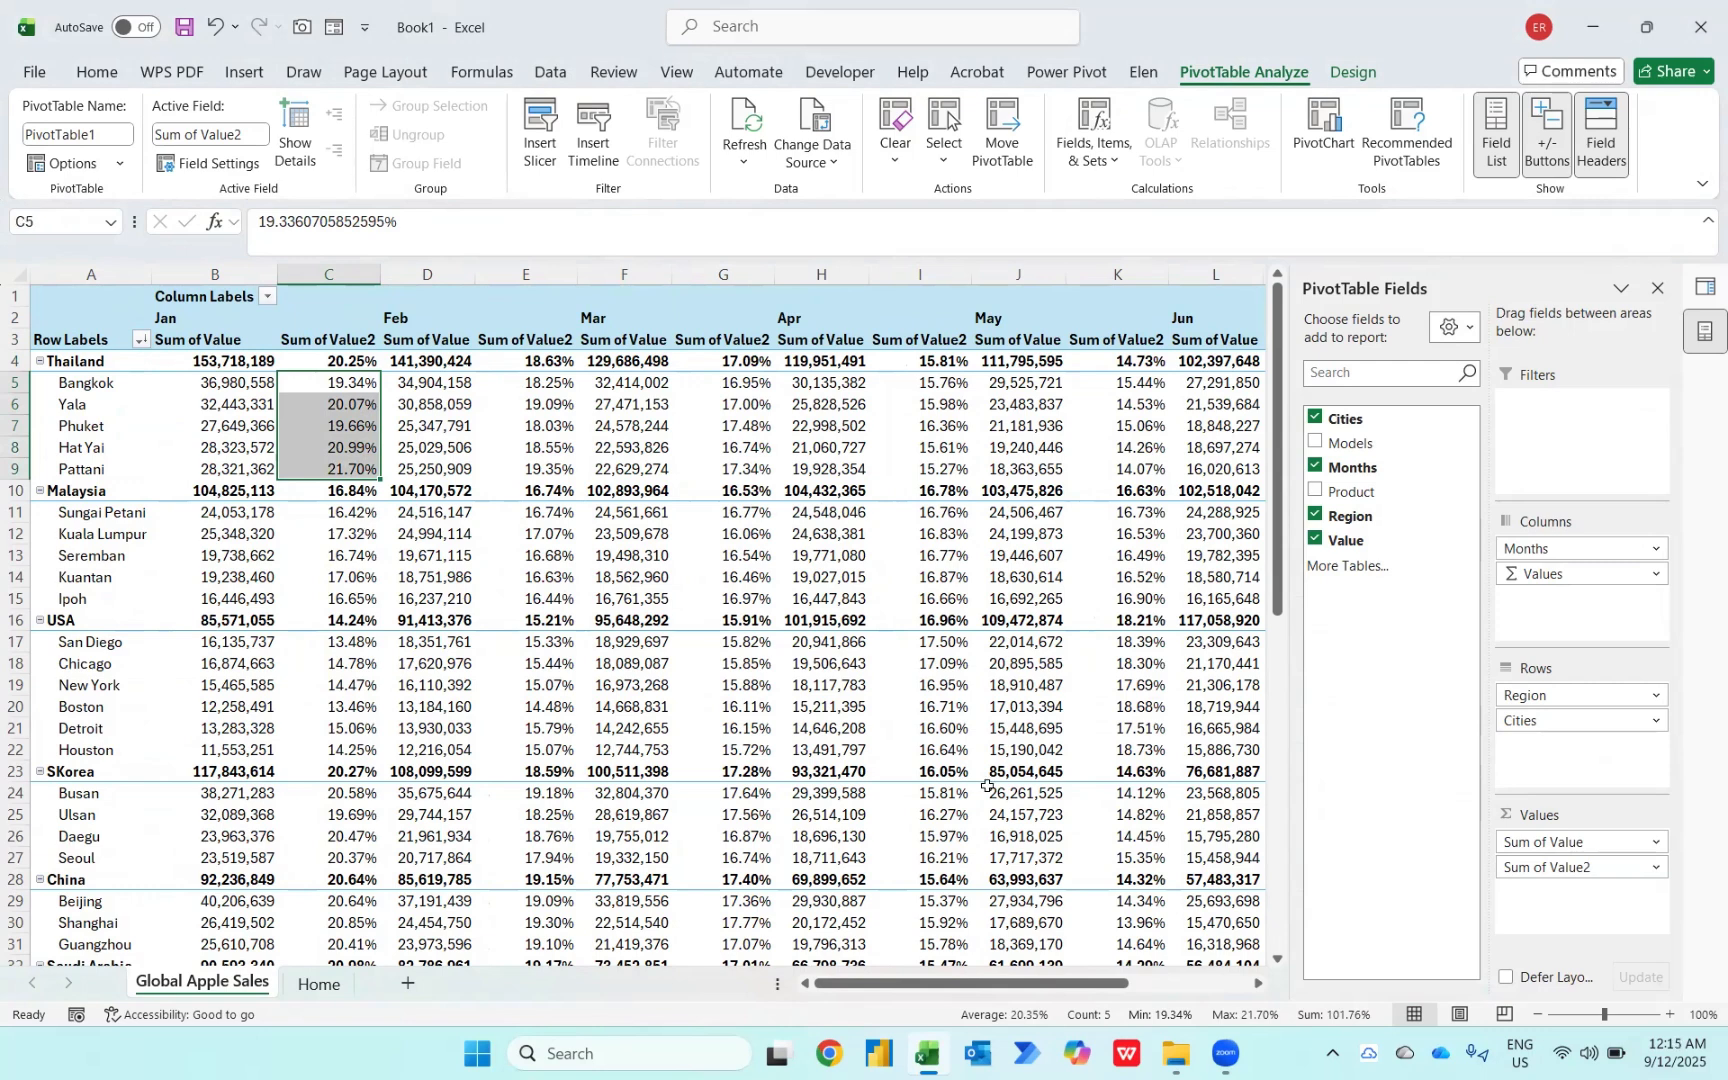
Step: Change the second Value field to show values as % of Parent Row Total
{"action": "left_click", "coordinate": [340, 392]}
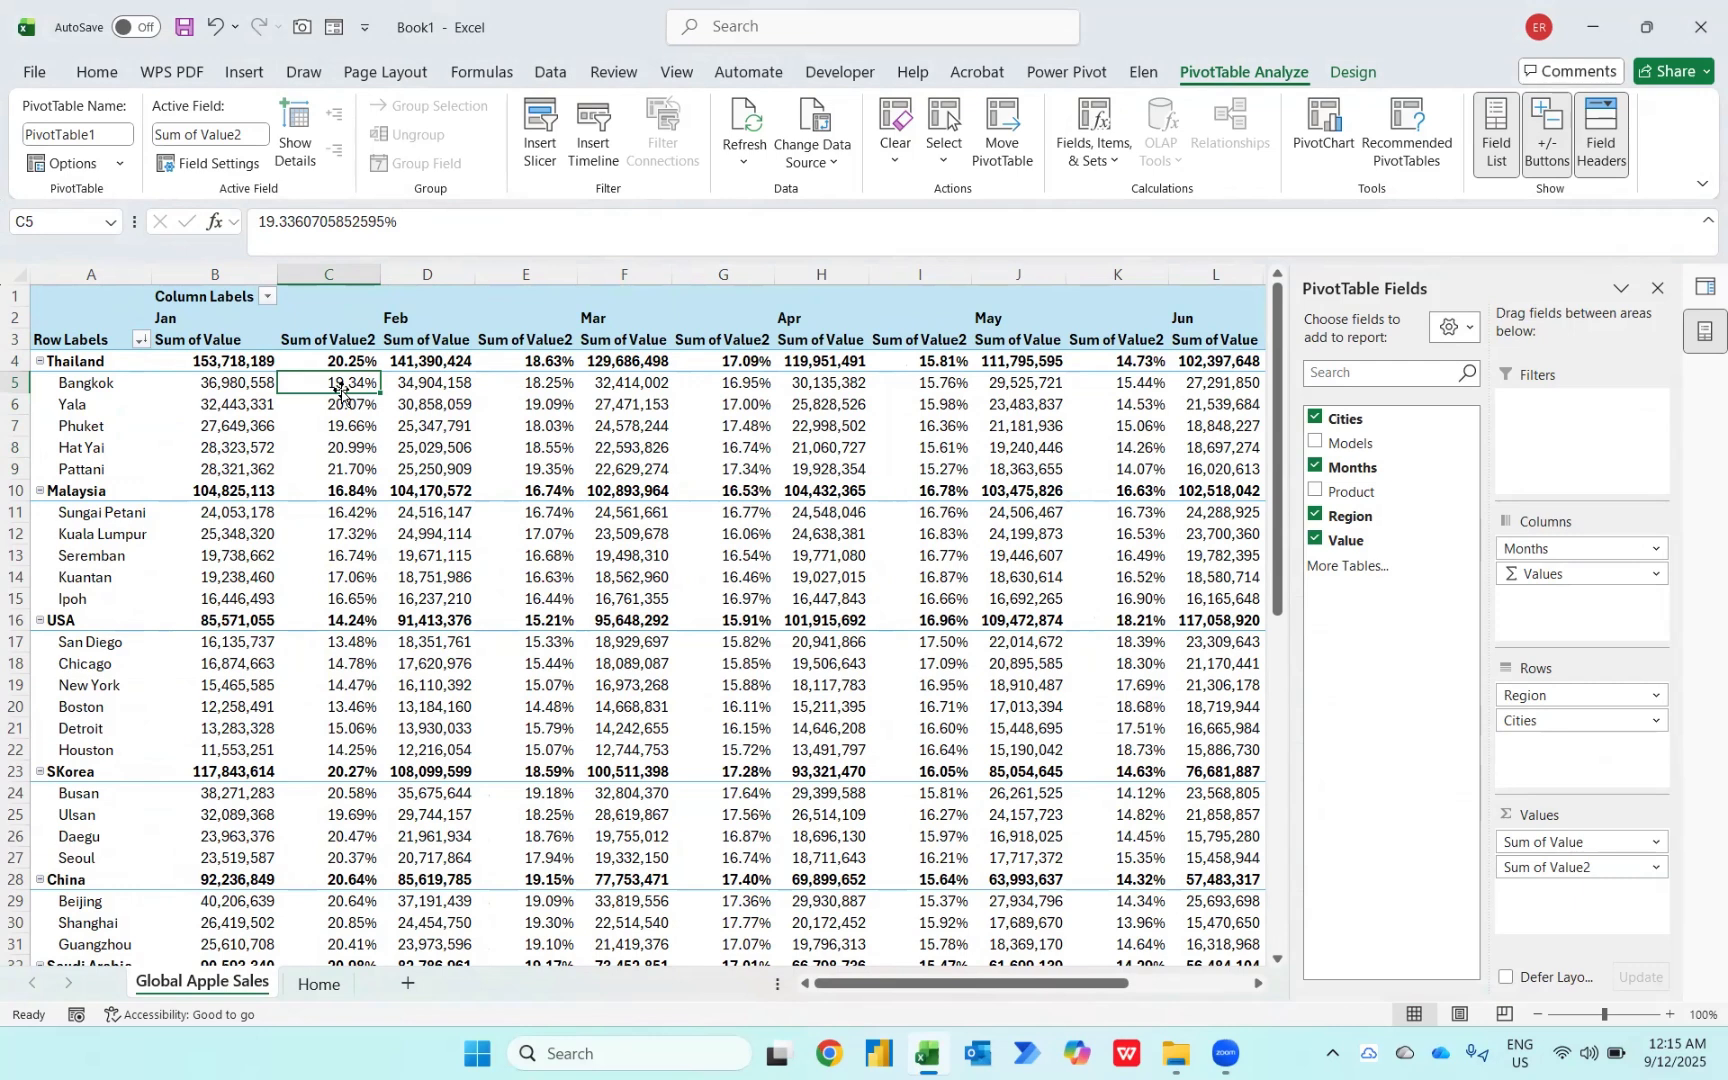
{"action": "right_click", "coordinate": [332, 385]}
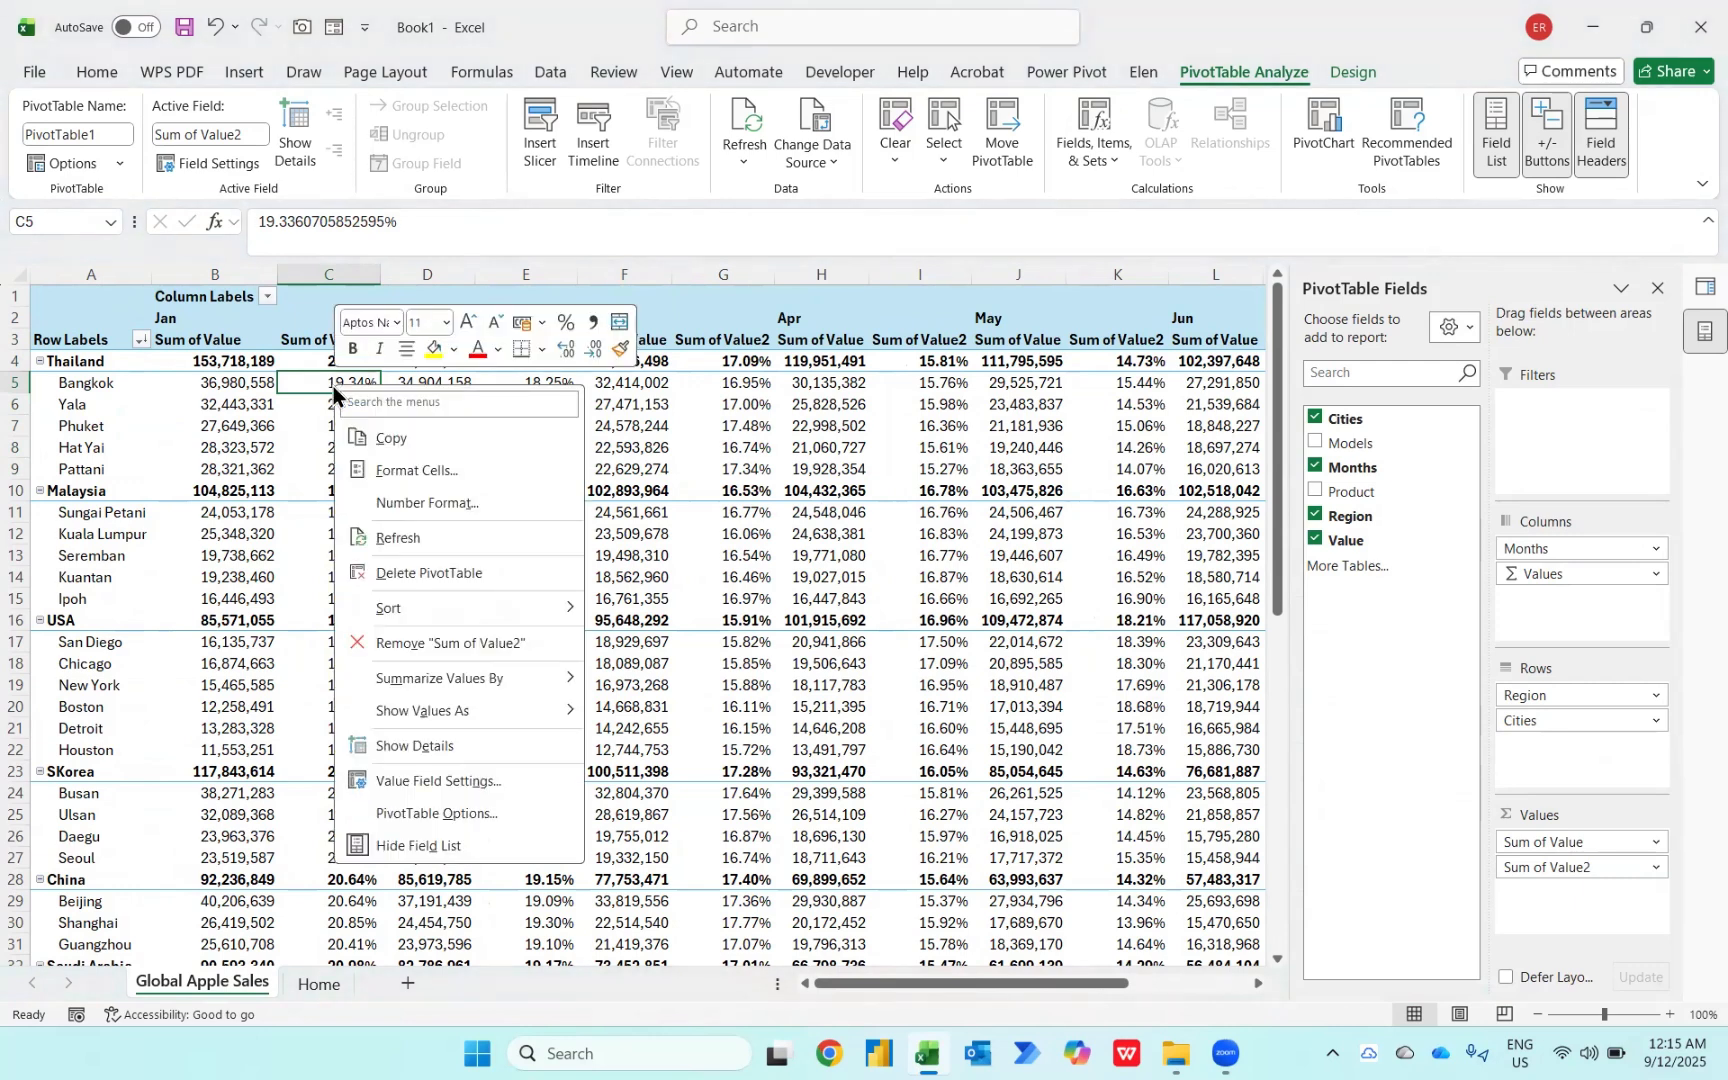
{"action": "mouse_move", "coordinate": [454, 718]}
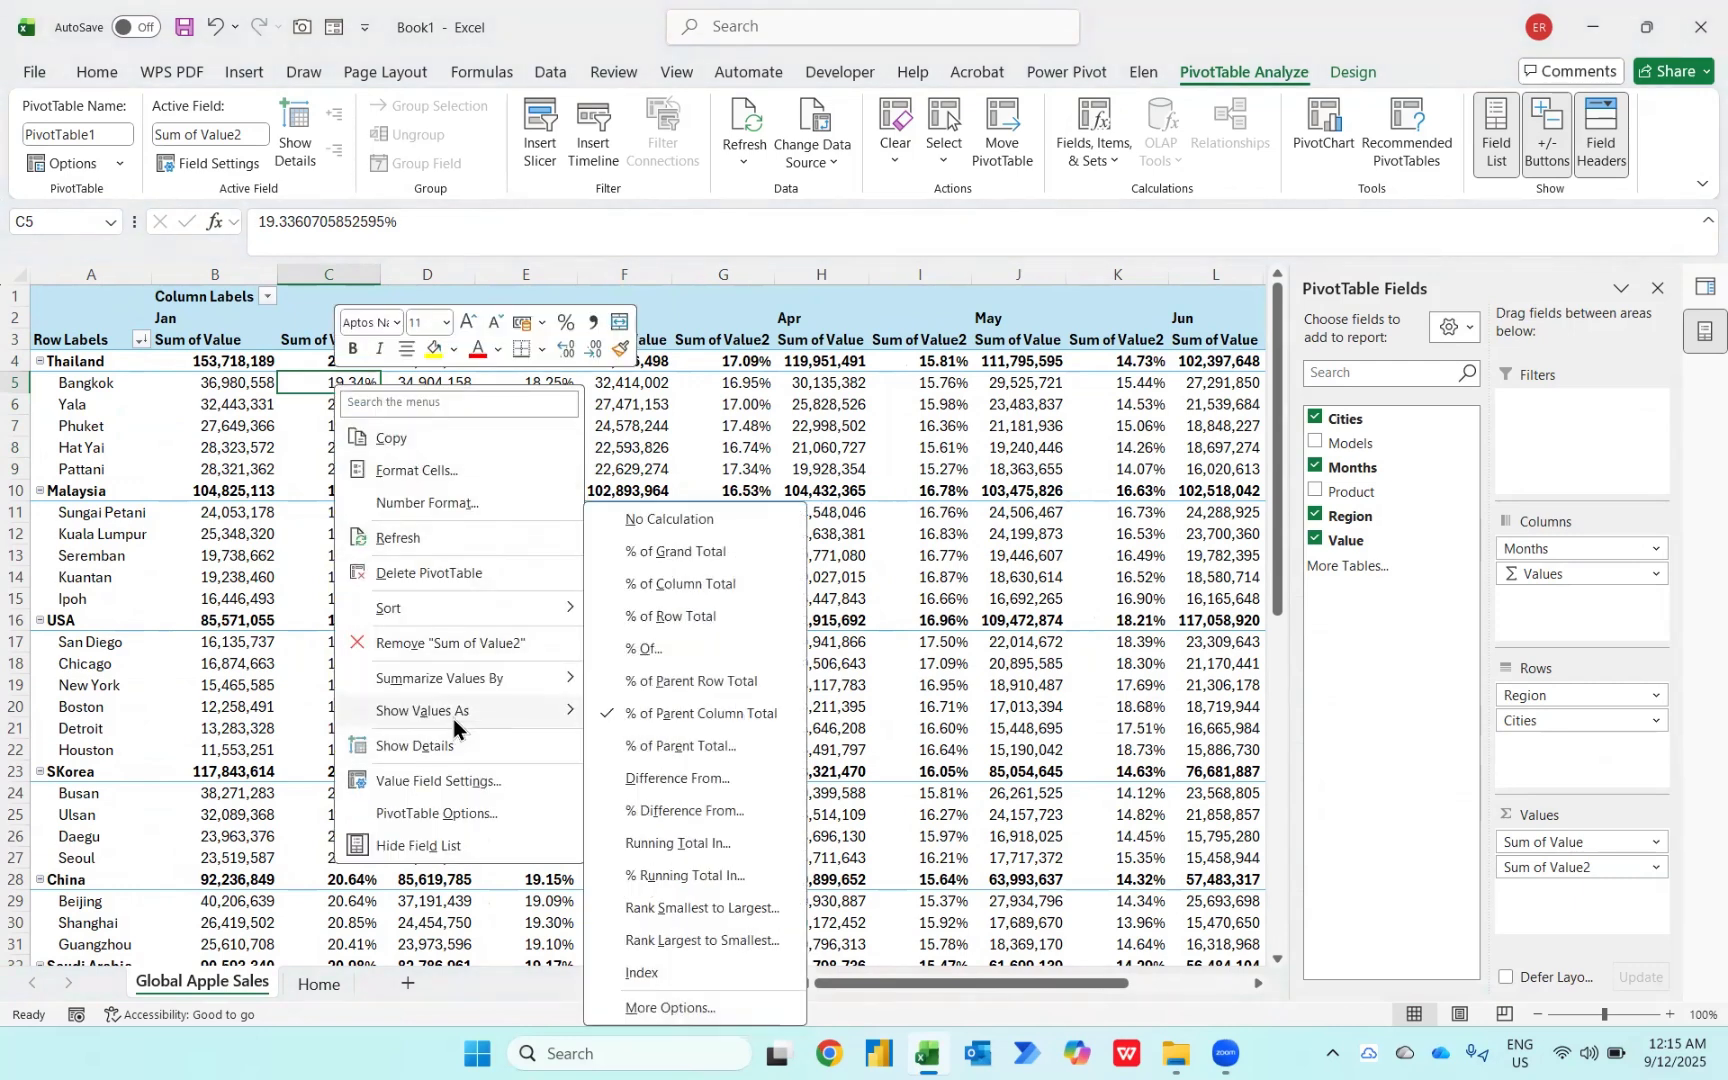
{"action": "left_click", "coordinate": [647, 686]}
Step: Select the Thailand city percentages for January to check that they add up
{"action": "key", "text": "shift+Down"}
{"action": "key", "text": "shift+Down"}
{"action": "key", "text": "shift+Down"}
{"action": "key", "text": "shift+Down"}
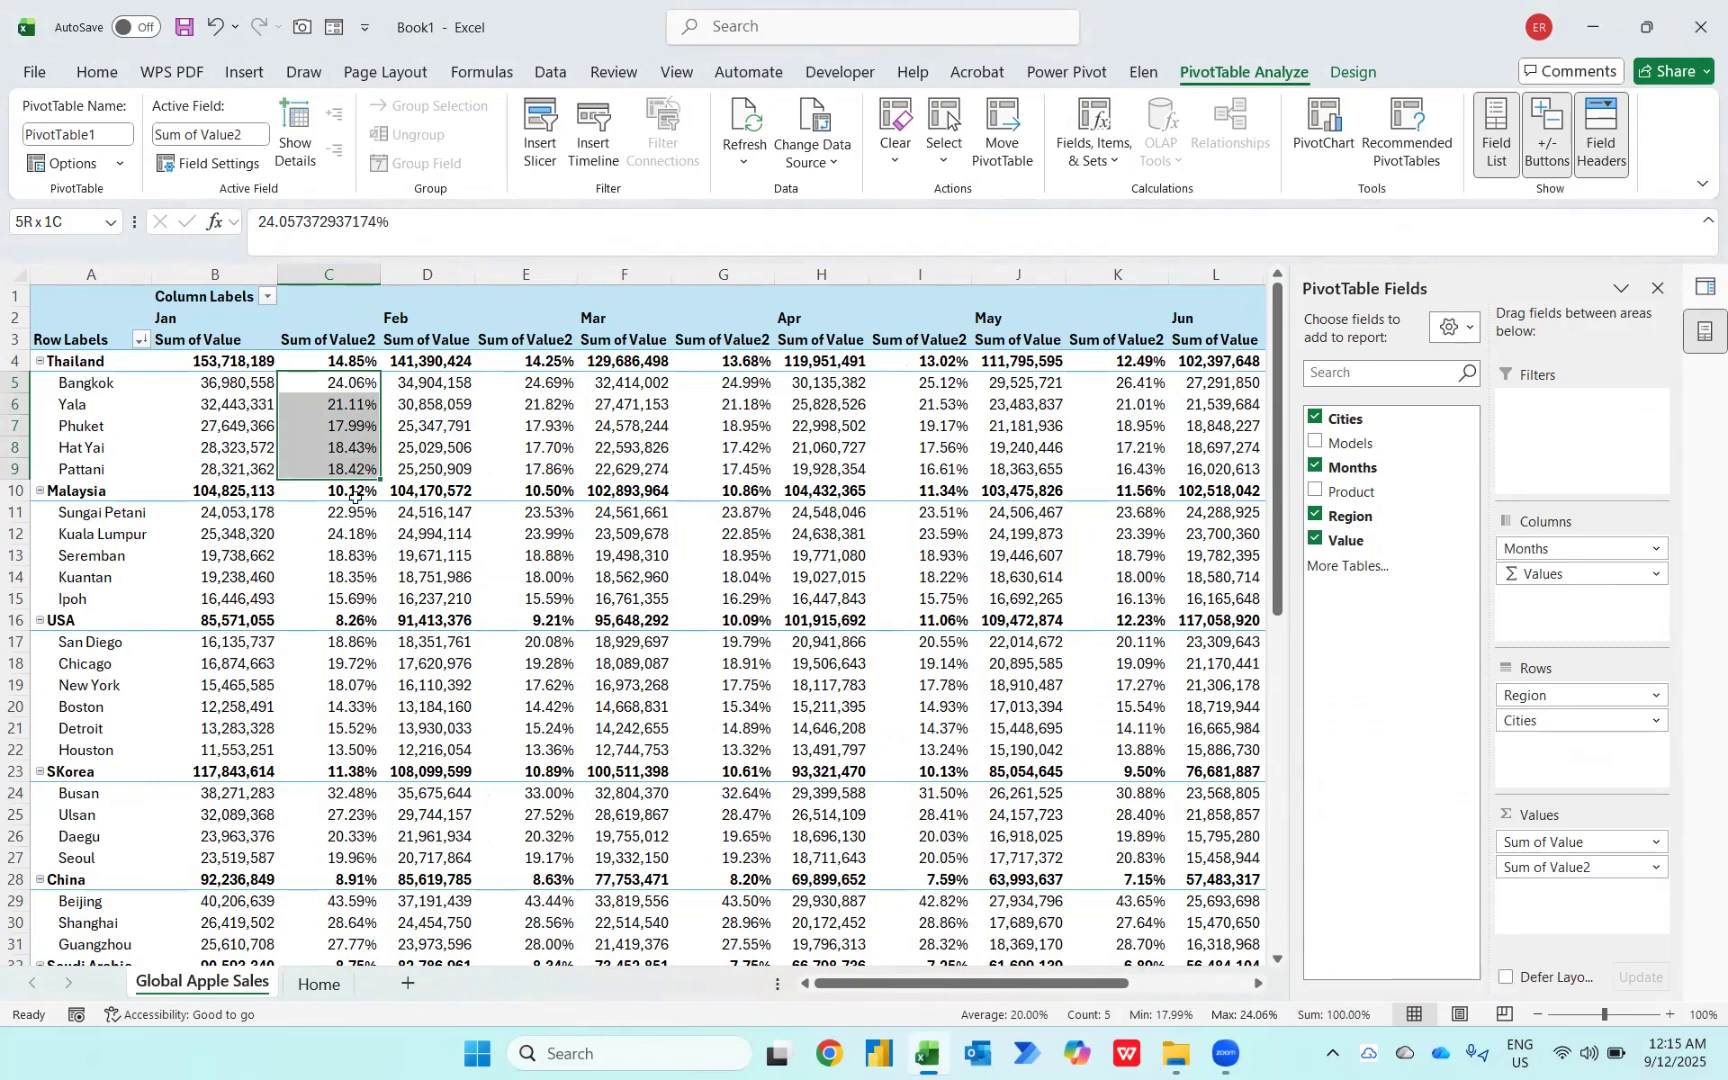
{"action": "key", "text": "Up"}
{"action": "key", "text": "Down"}
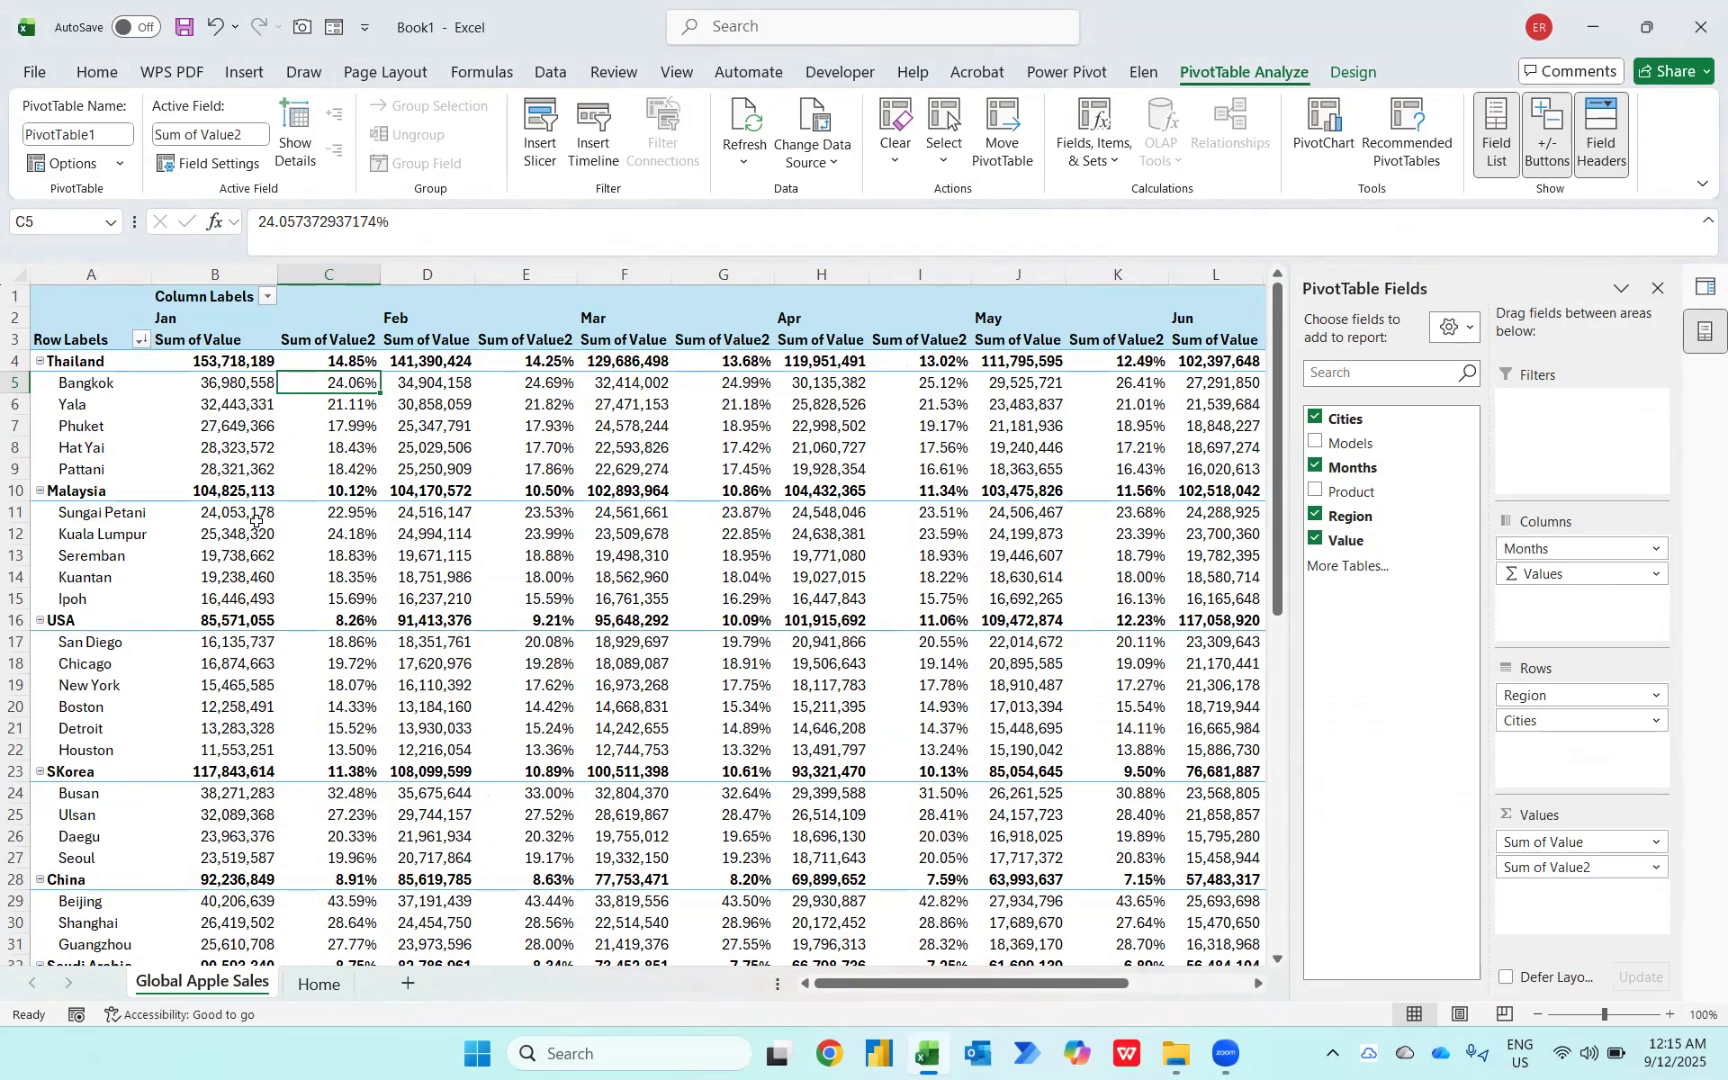
Step: Scroll across and down the PivotTable to review the monthly percentages and grand totals for each region
{"action": "mouse_move", "coordinate": [256, 521]}
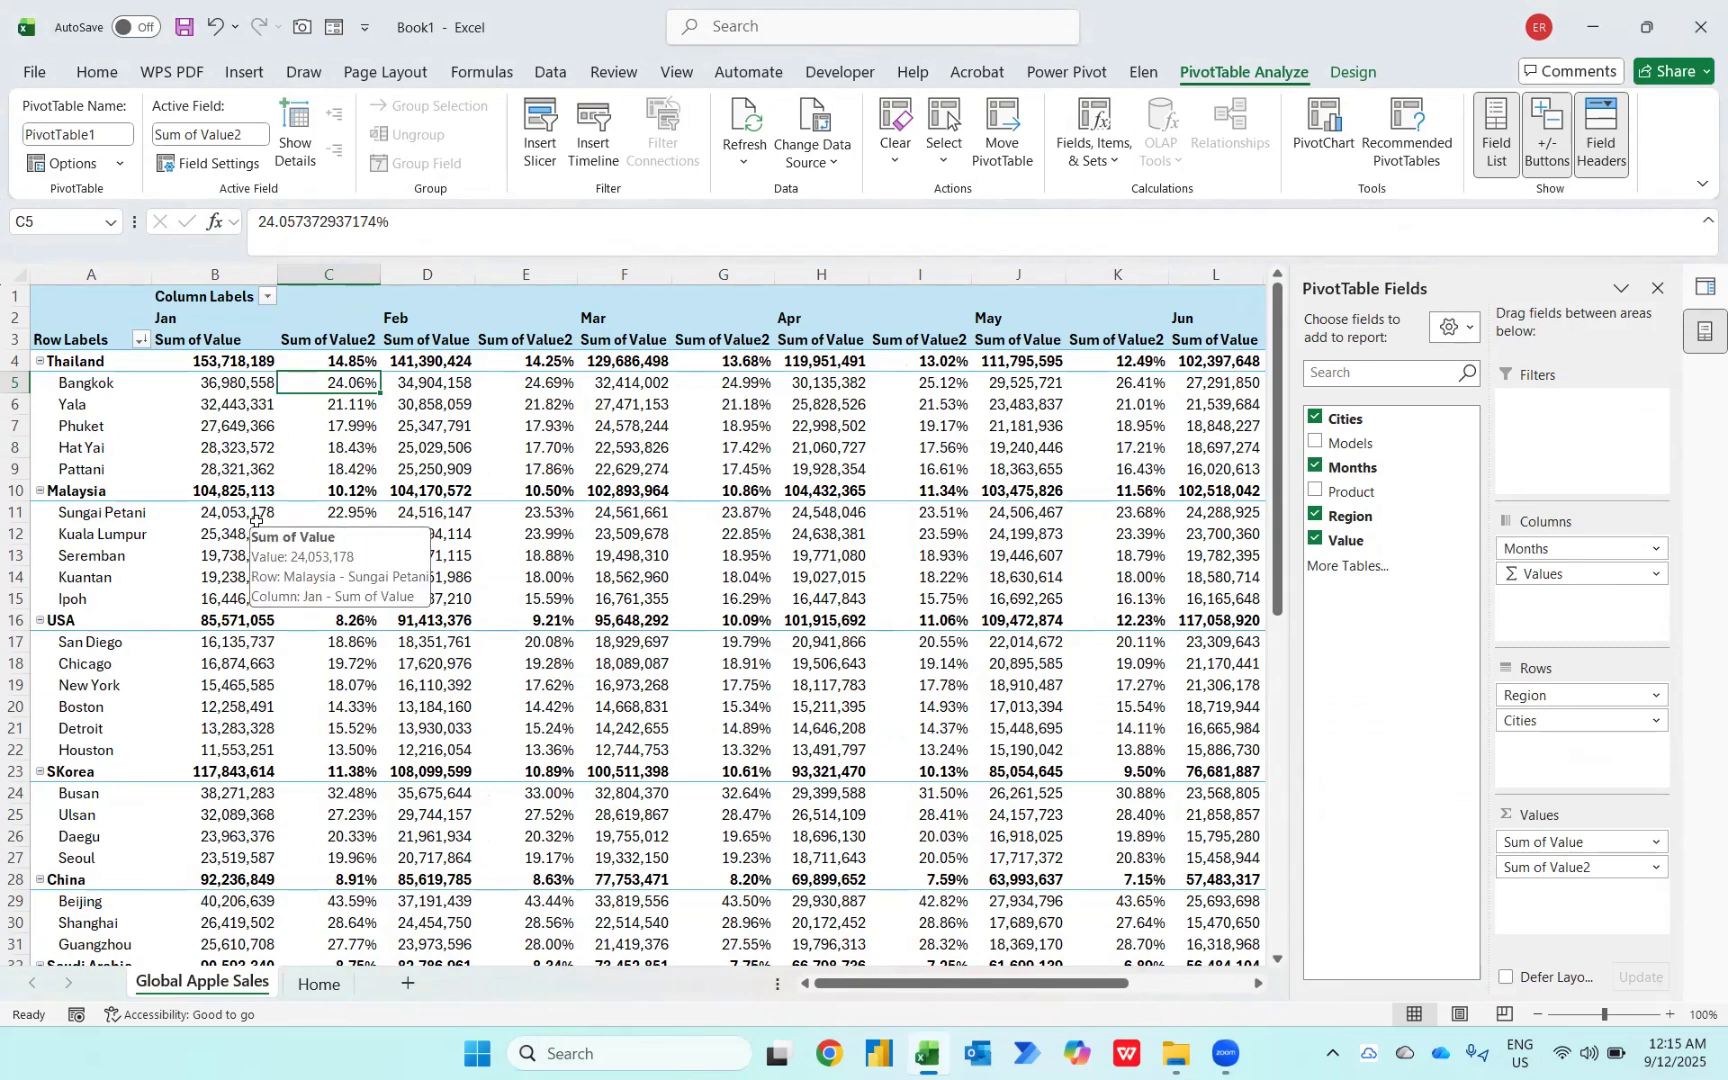
{"action": "scroll", "coordinate": [604, 523], "scroll_direction": "right", "scroll_amount": 3}
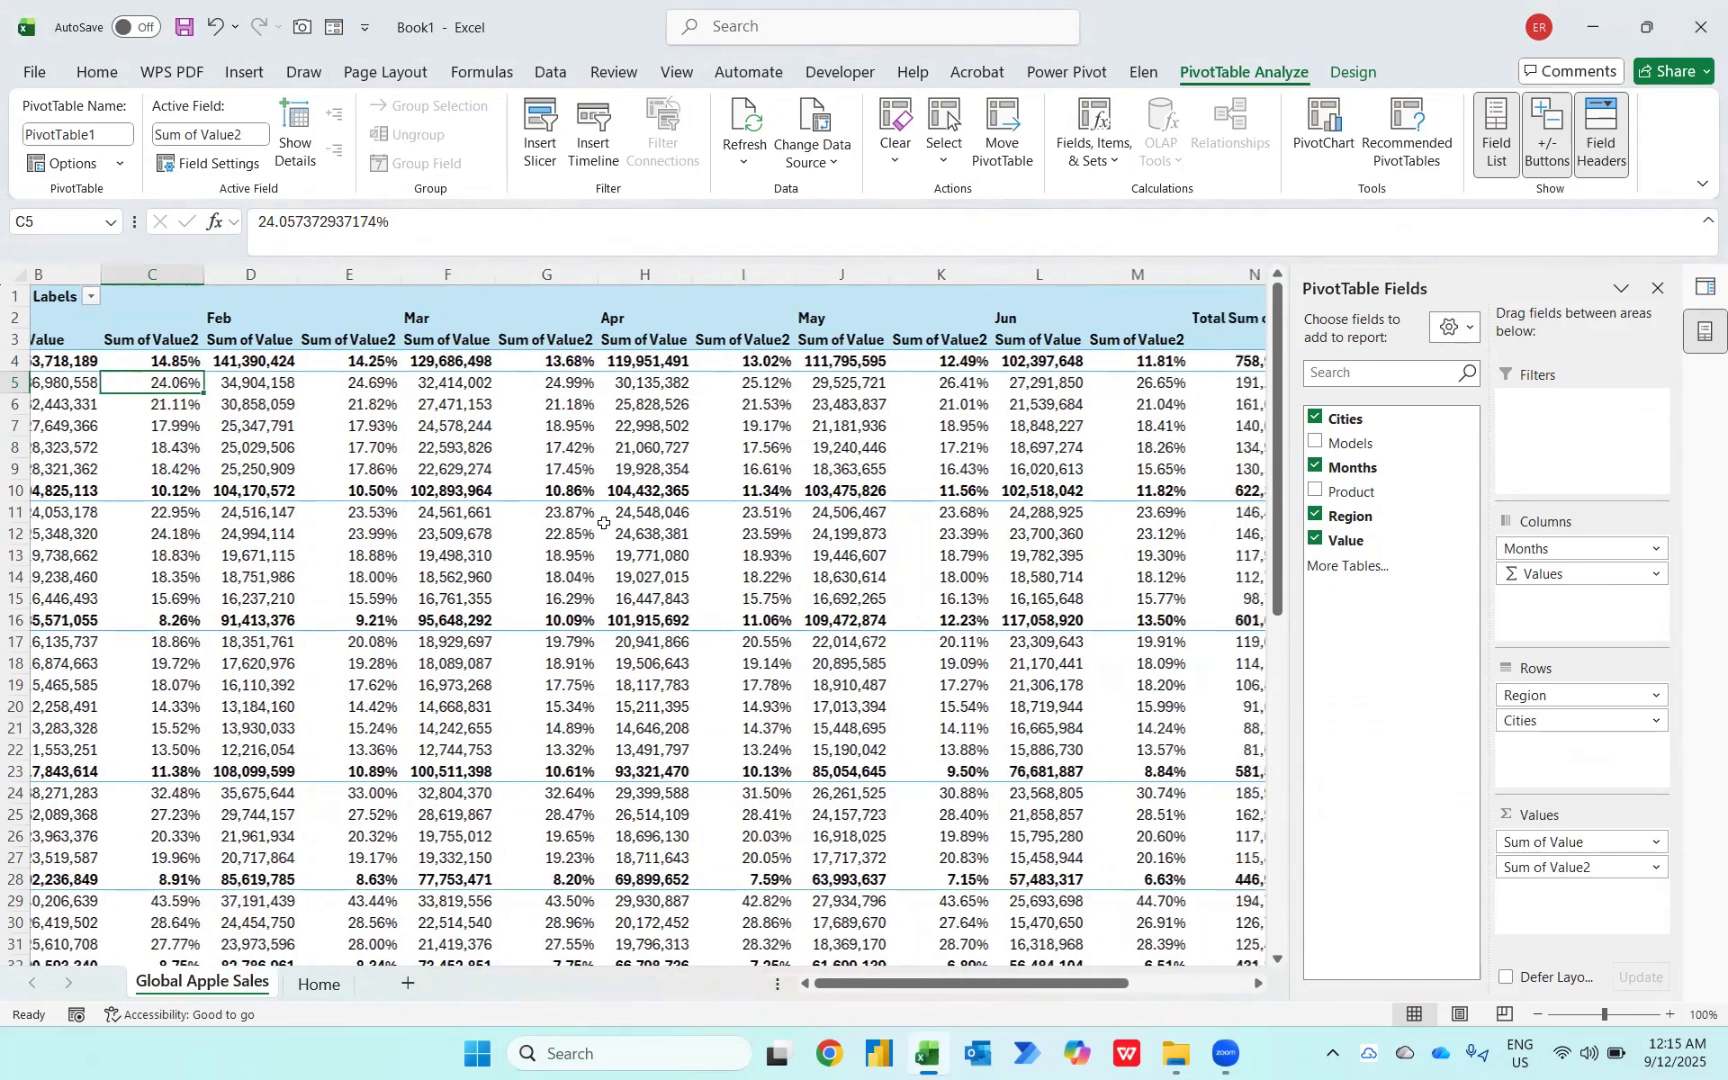
{"action": "scroll", "coordinate": [604, 523], "scroll_direction": "right", "scroll_amount": 1}
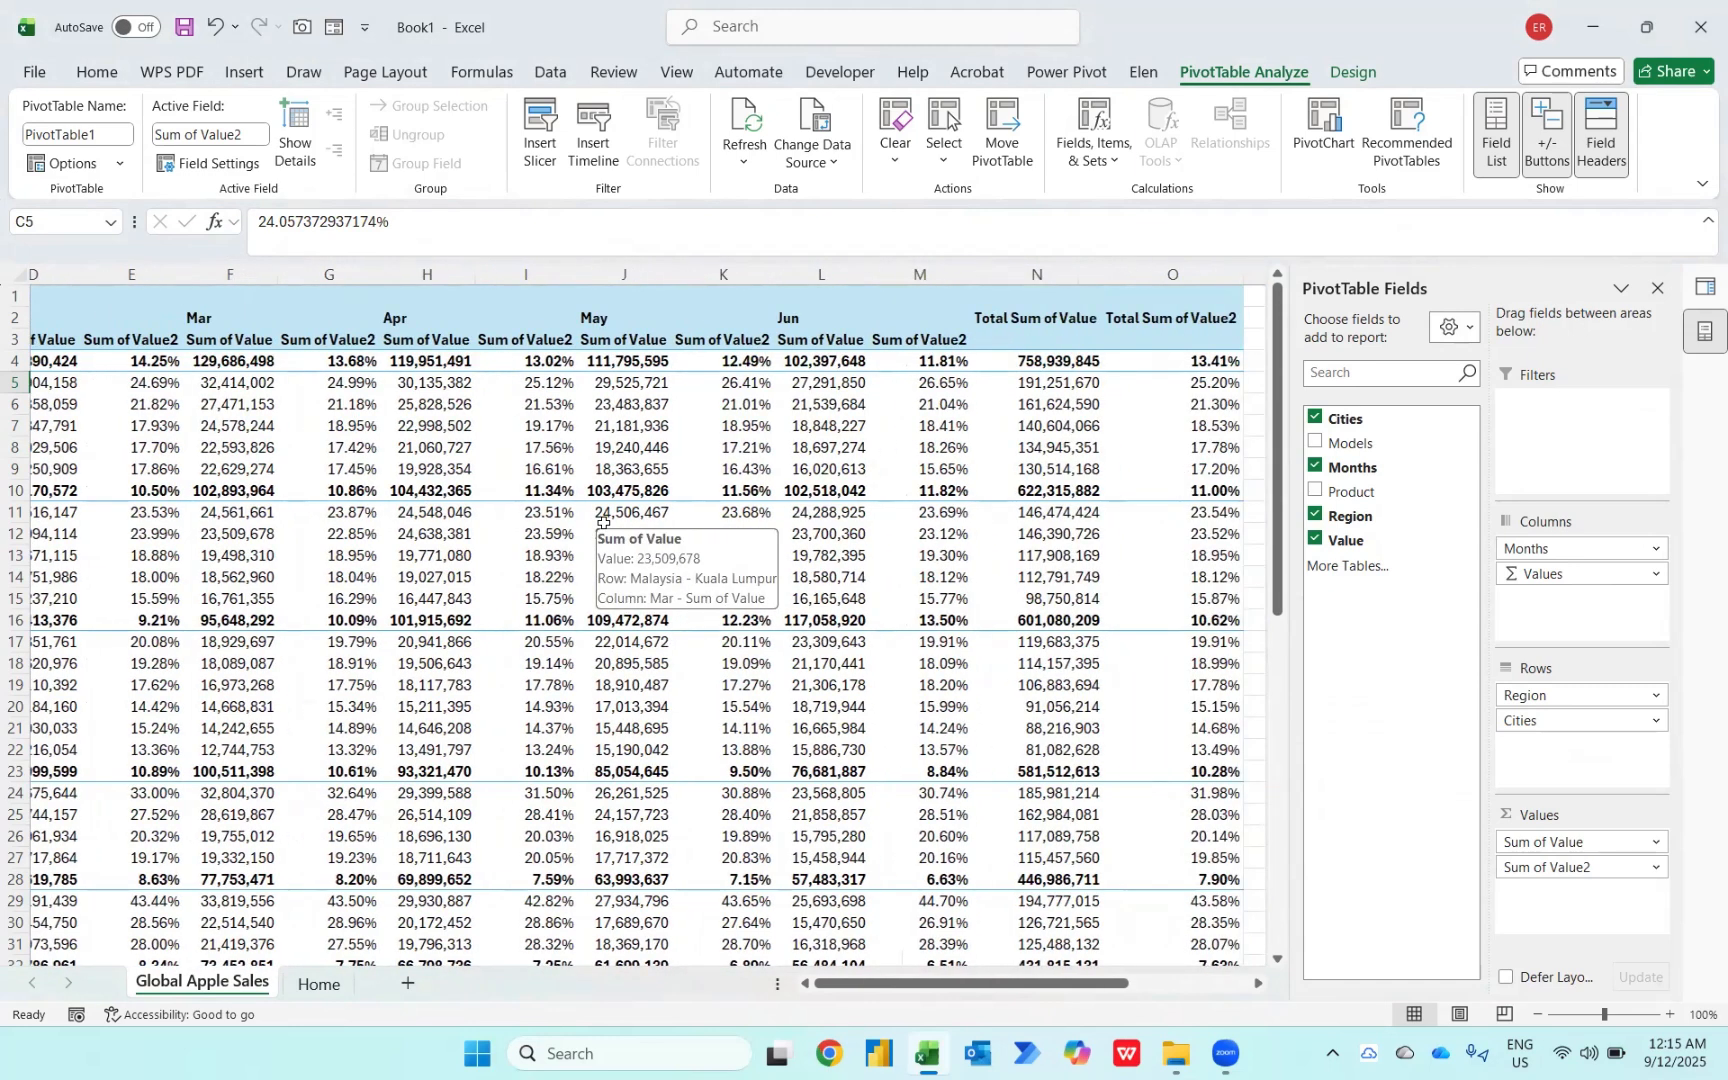
{"action": "scroll", "coordinate": [604, 523], "scroll_direction": "right", "scroll_amount": 1}
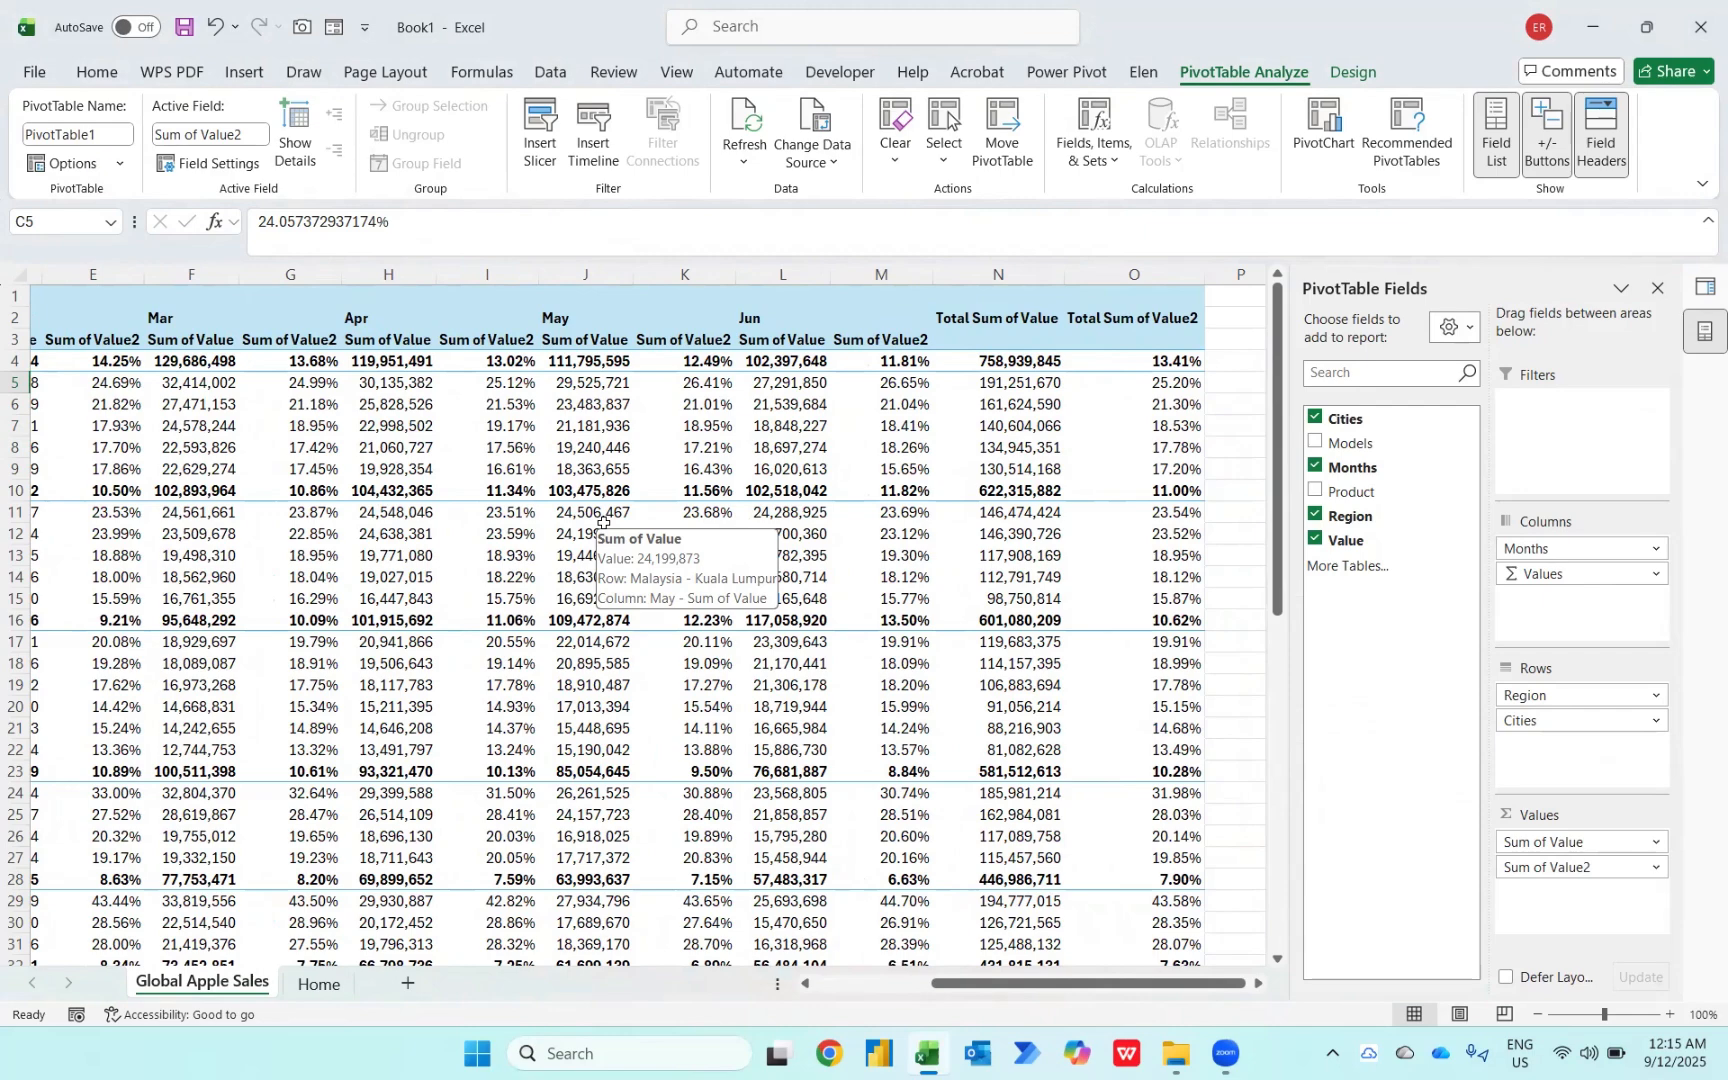
{"action": "scroll", "coordinate": [604, 523], "scroll_direction": "left", "scroll_amount": 4}
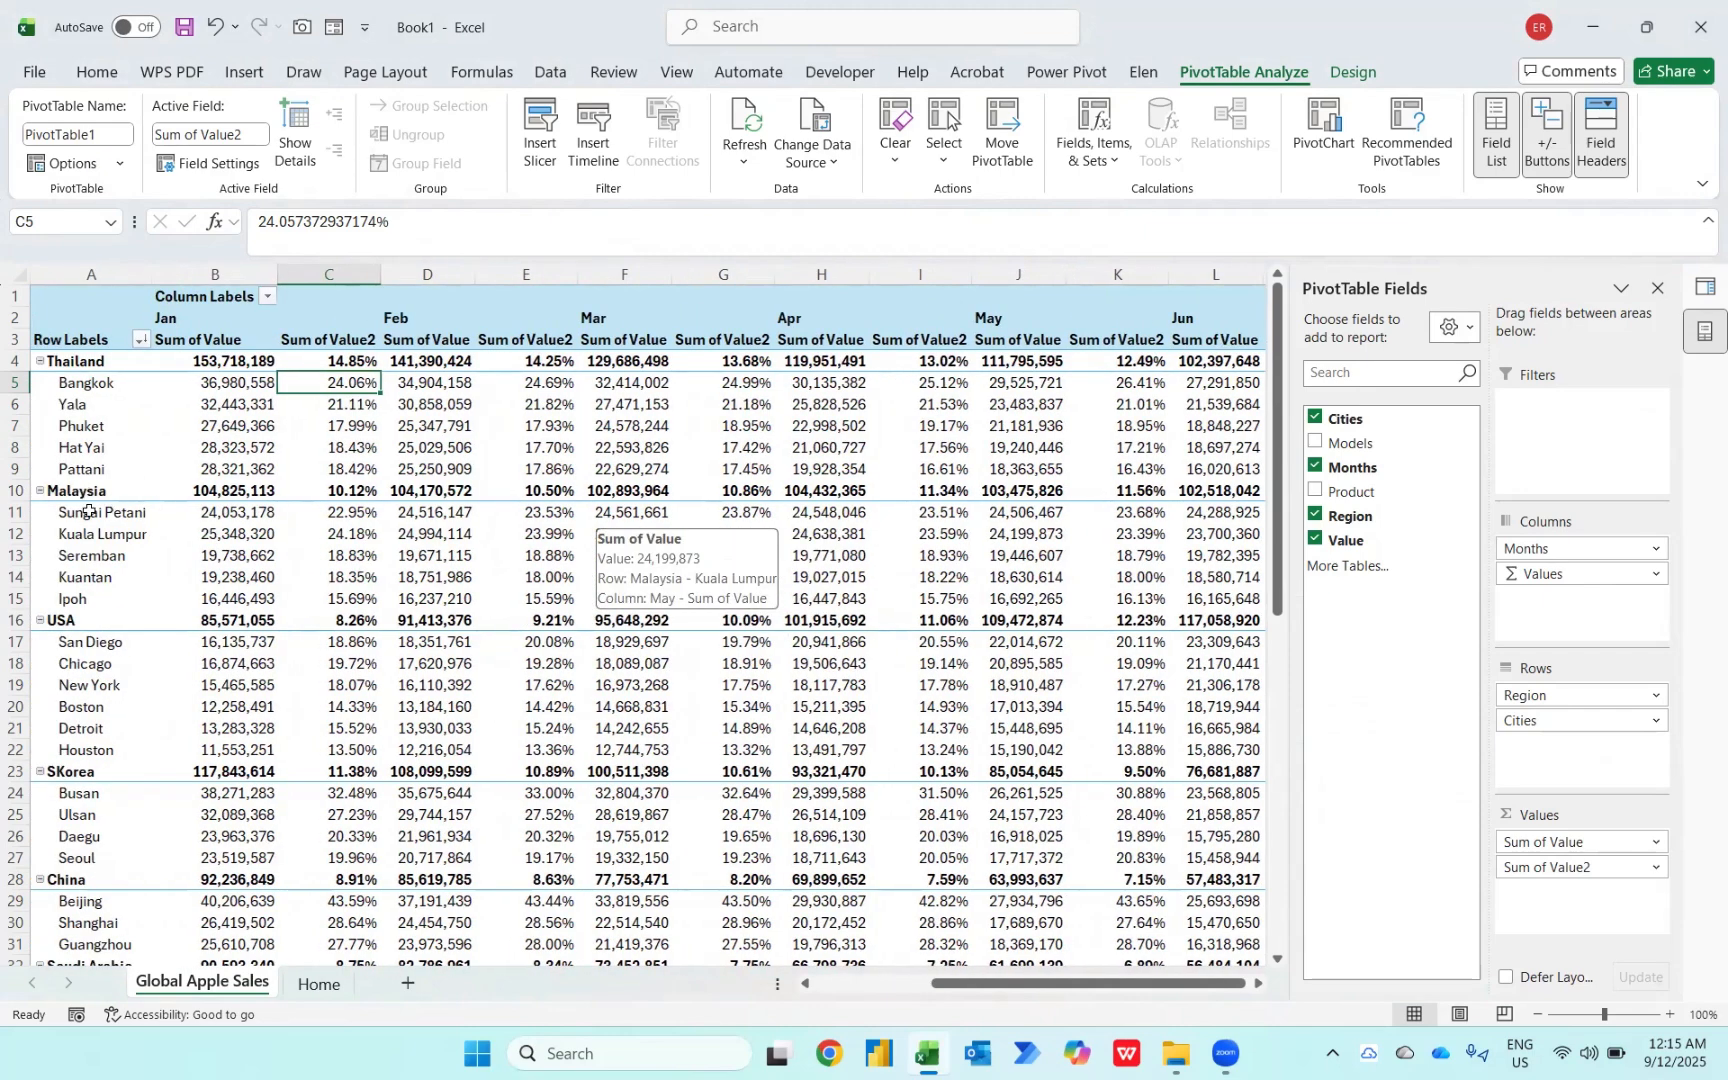
{"action": "scroll", "coordinate": [261, 573], "scroll_direction": "right", "scroll_amount": 4}
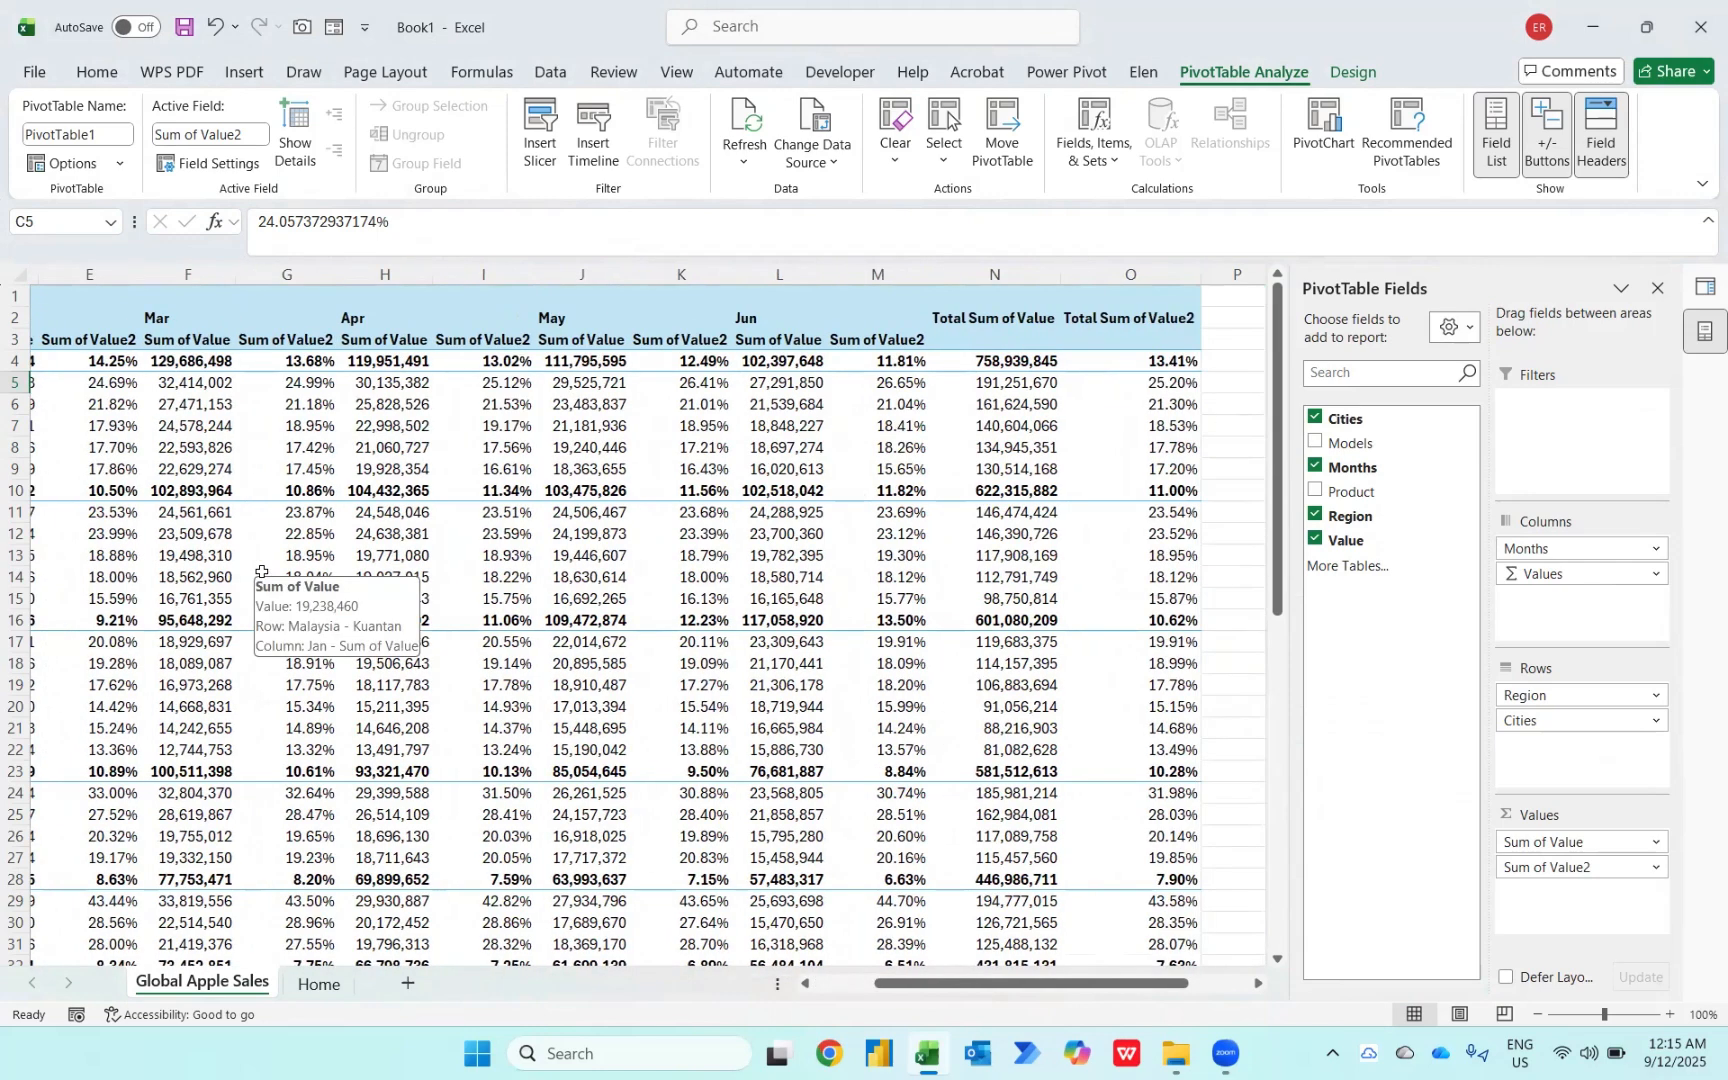
{"action": "scroll", "coordinate": [261, 573], "scroll_direction": "left", "scroll_amount": 4}
{"action": "key", "text": "Left"}
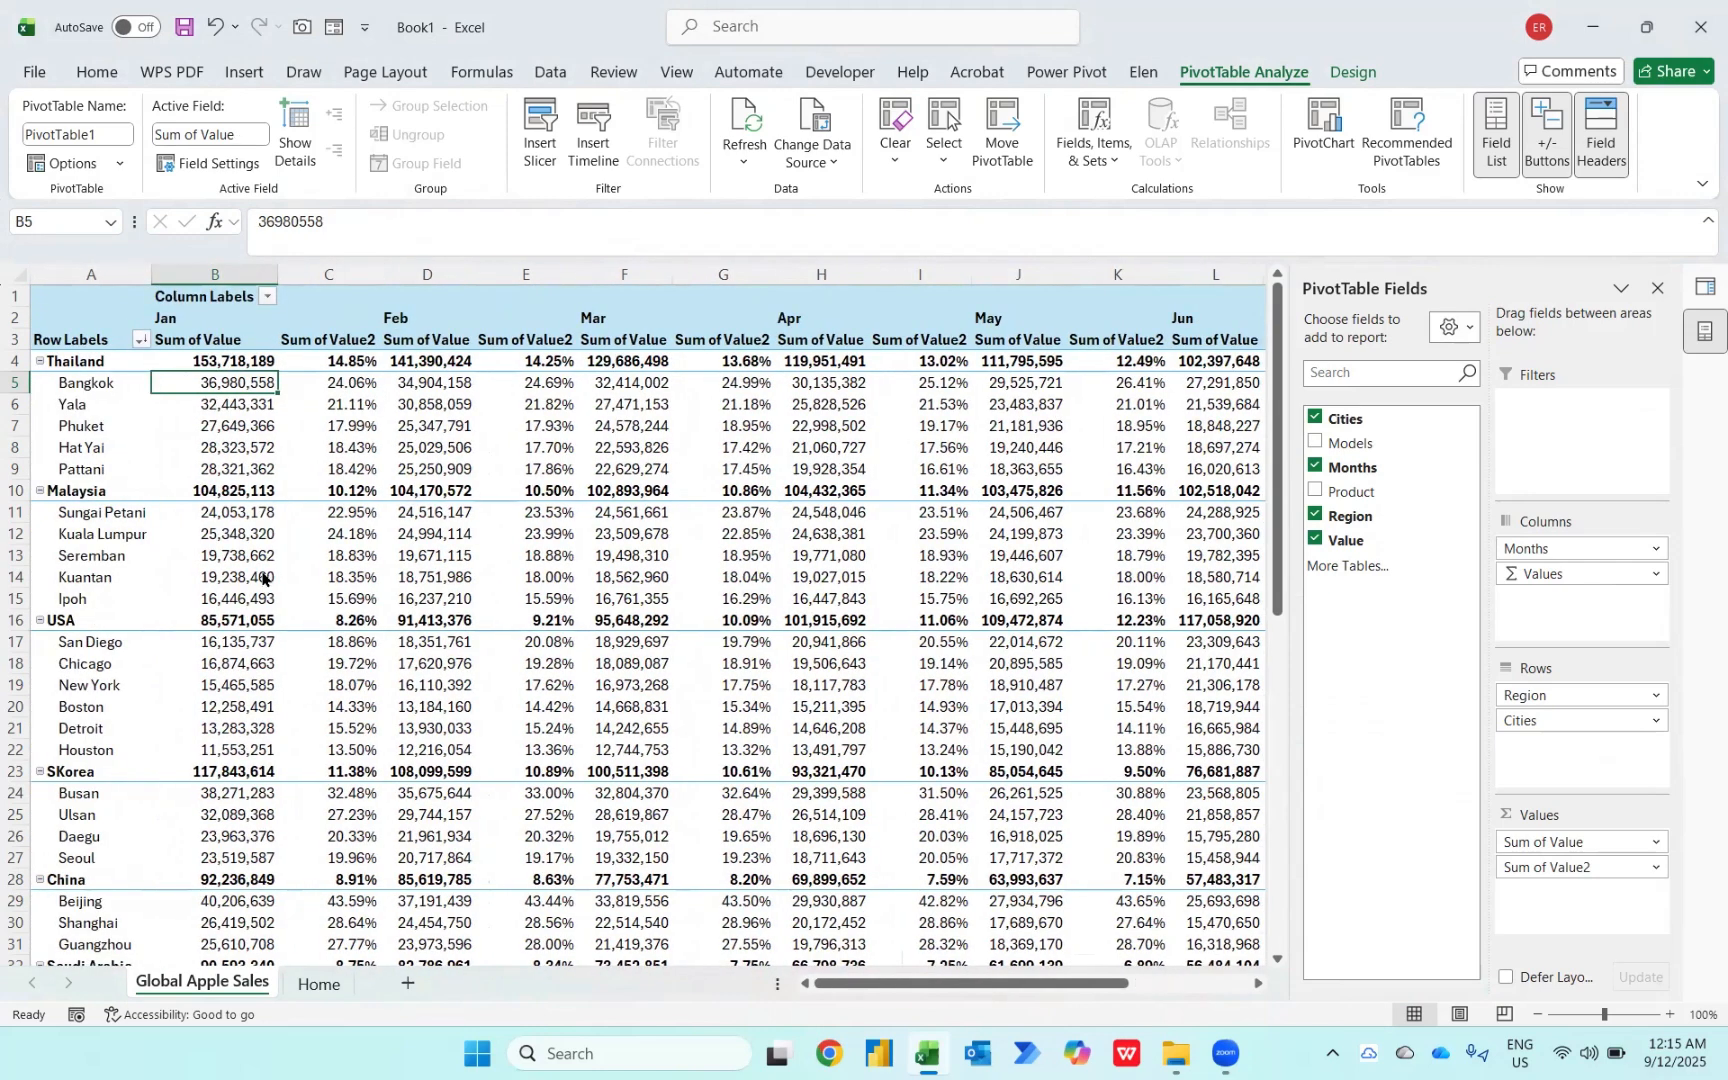
{"action": "key", "text": "alt+w"}
{"action": "scroll", "coordinate": [261, 573], "scroll_direction": "right", "scroll_amount": 5}
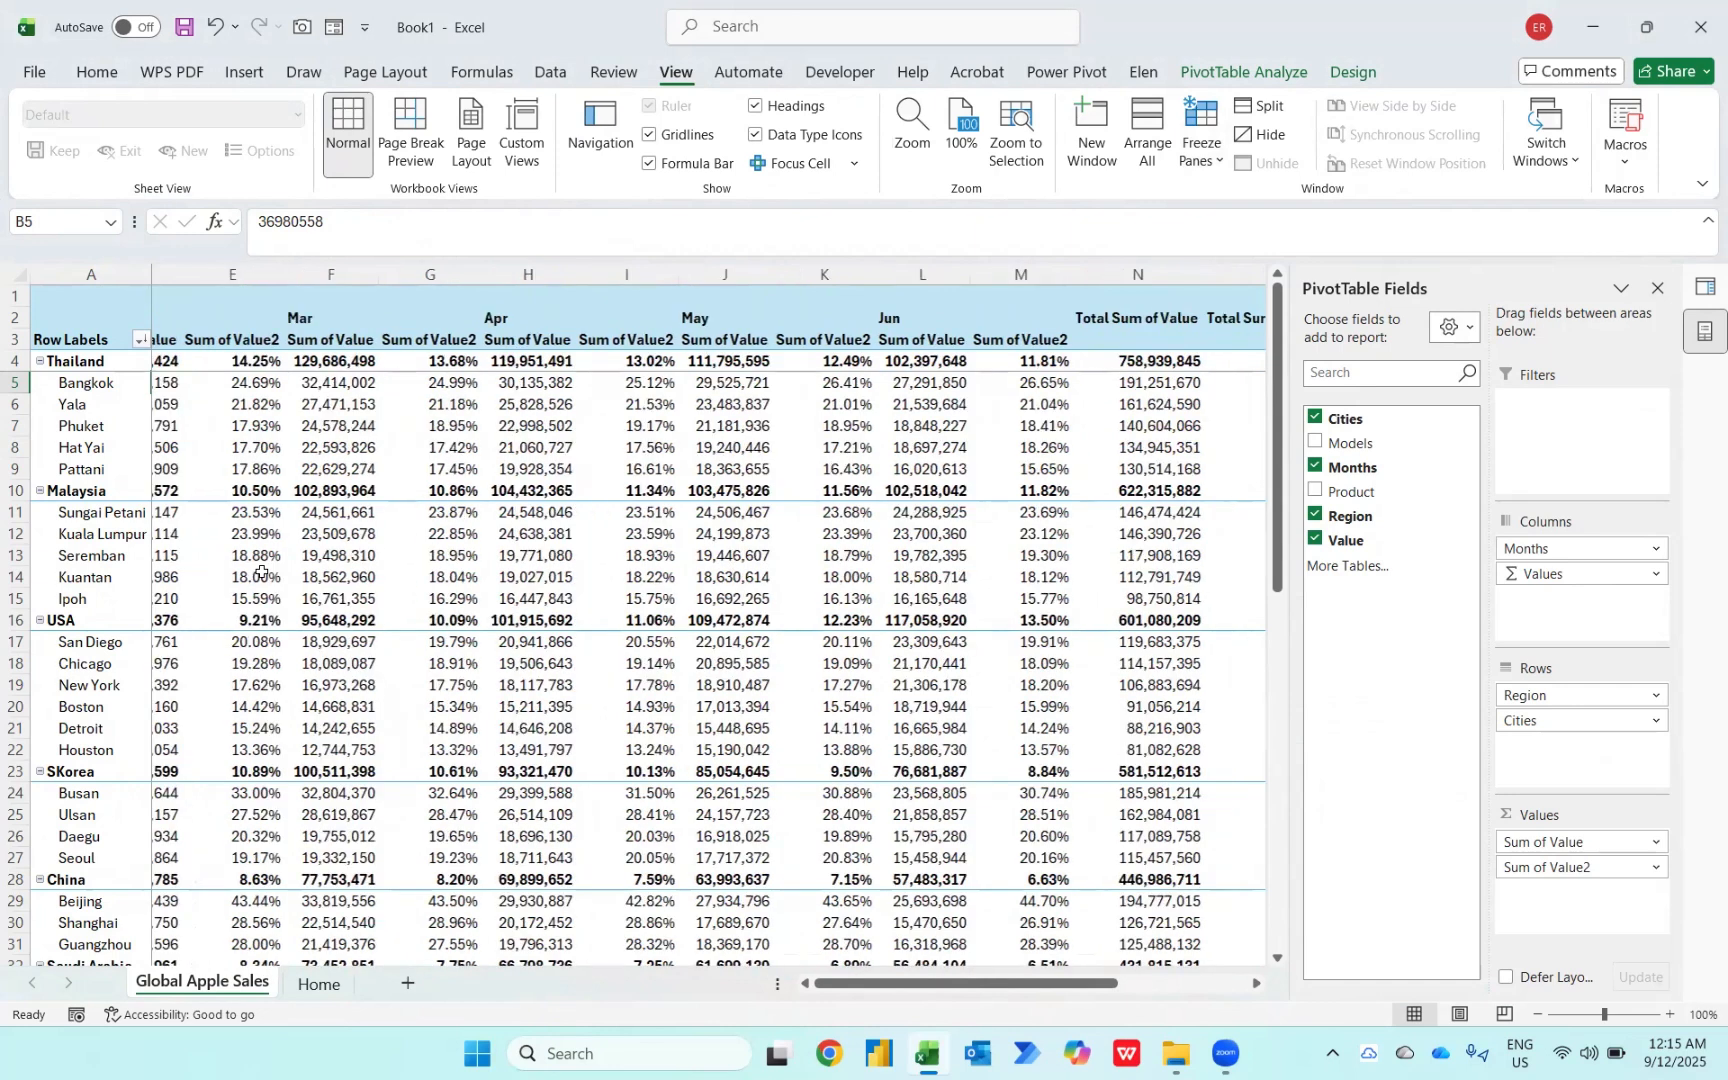
{"action": "scroll", "coordinate": [261, 573], "scroll_direction": "right", "scroll_amount": 2}
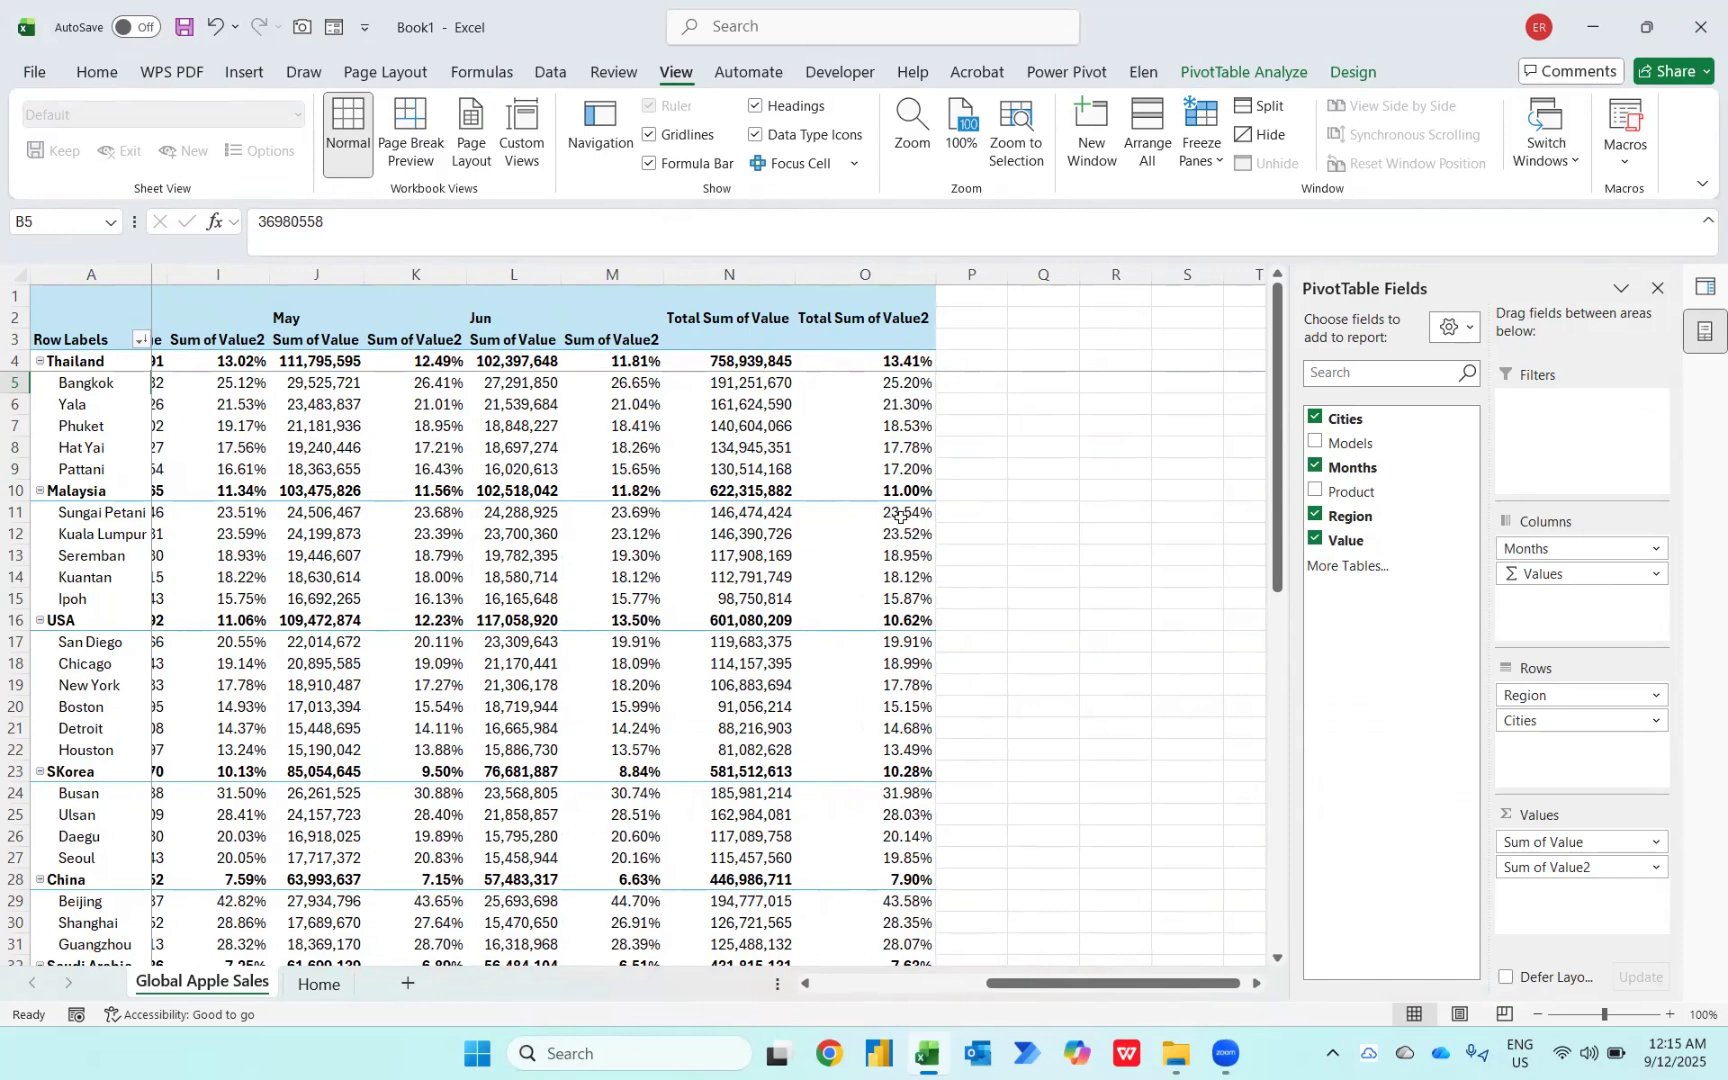
{"action": "mouse_move", "coordinate": [908, 575]}
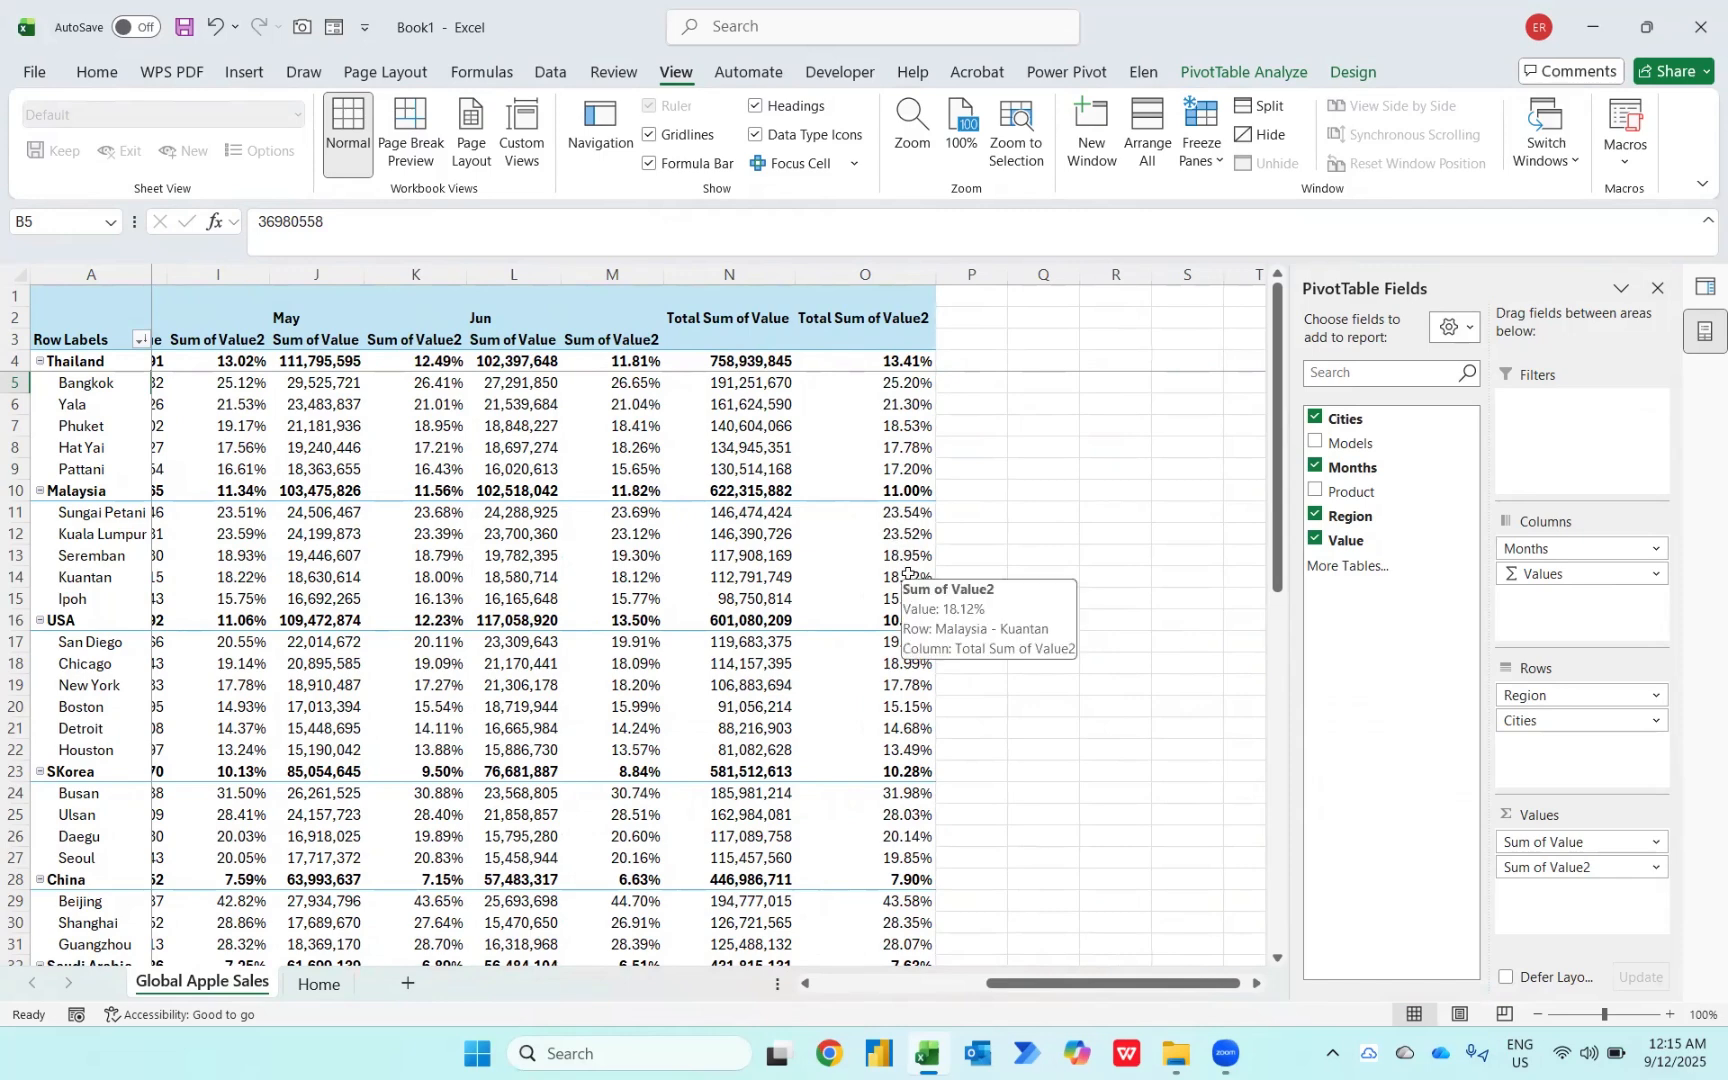
{"action": "scroll", "coordinate": [908, 575], "scroll_direction": "down", "scroll_amount": 6}
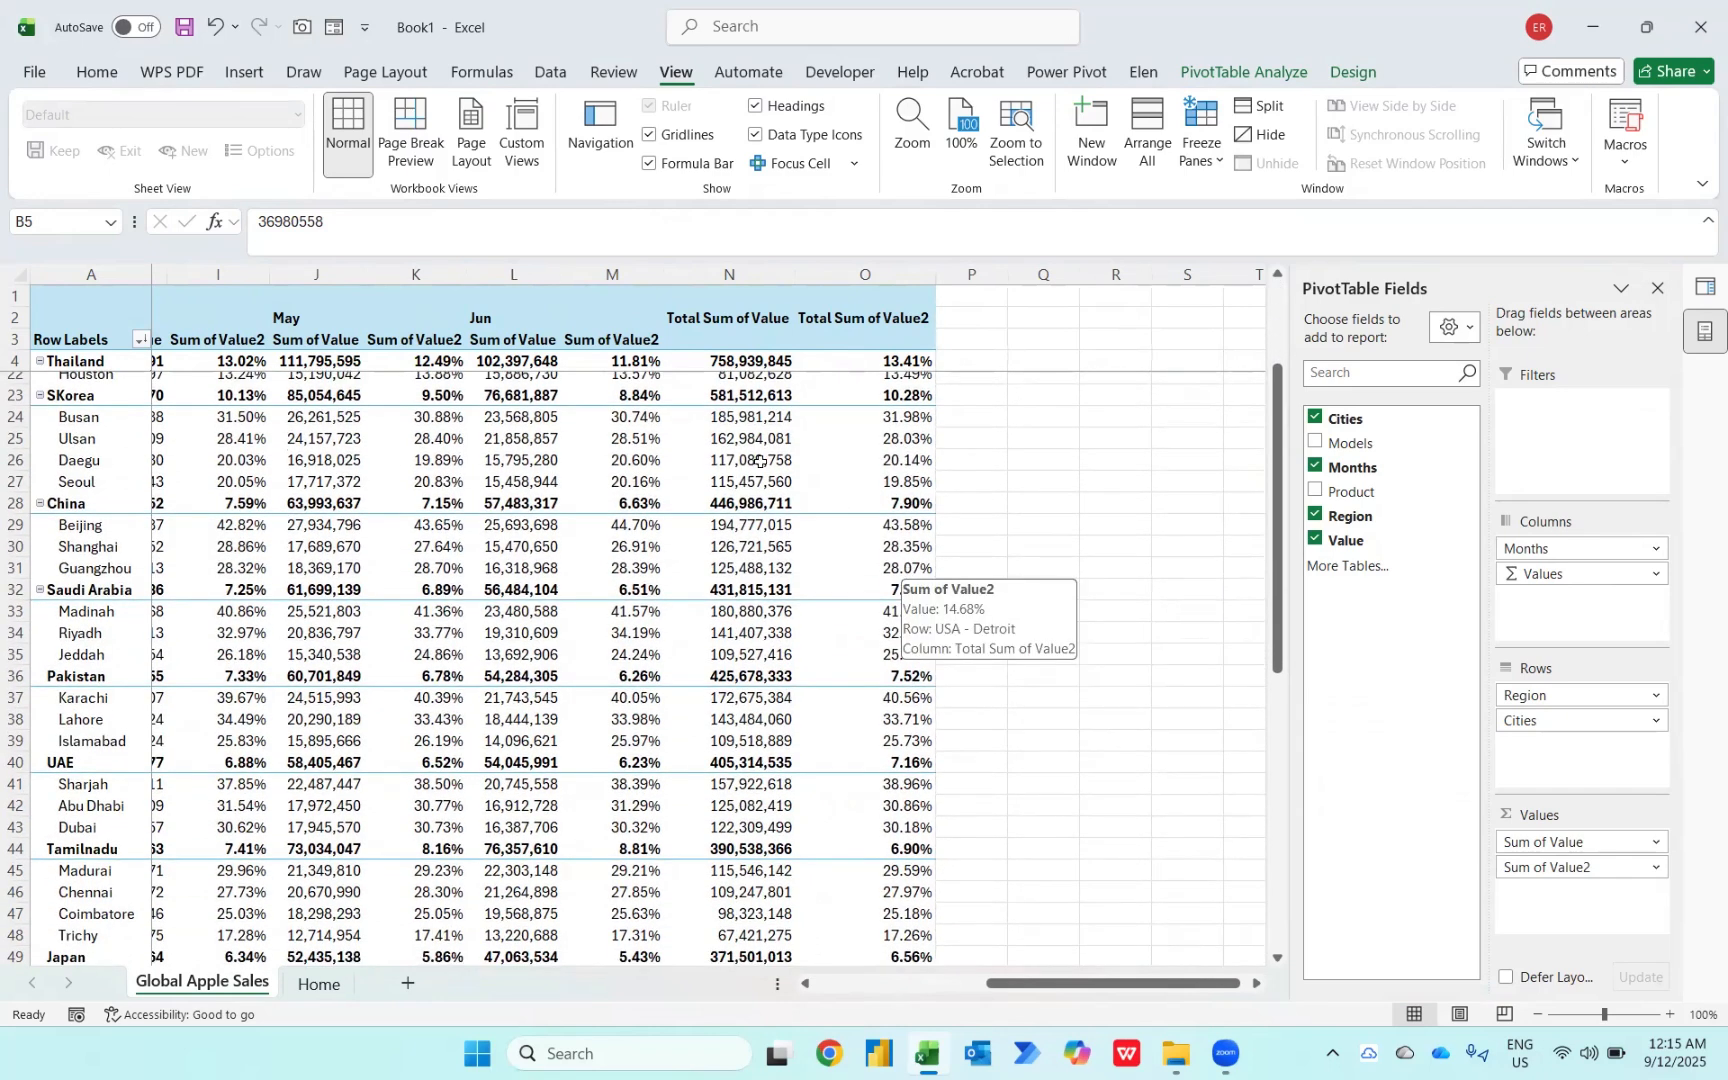
{"action": "mouse_move", "coordinate": [760, 461]}
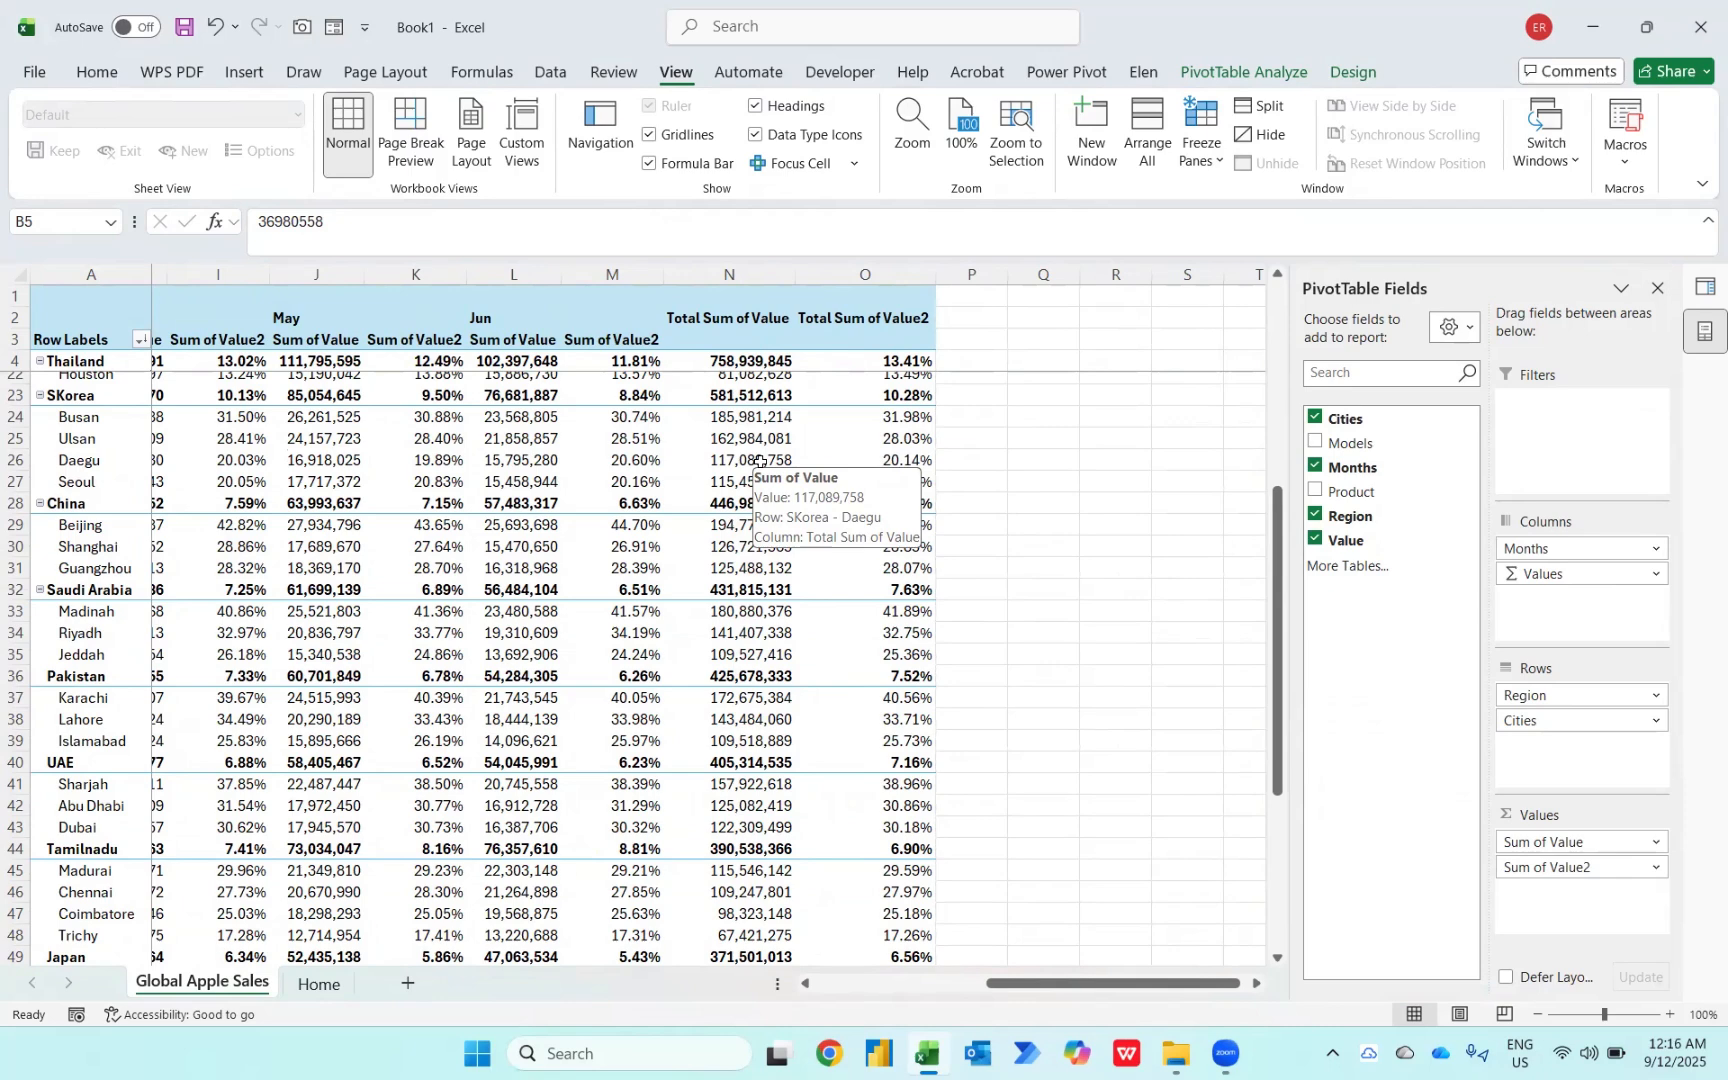
{"action": "scroll", "coordinate": [760, 461], "scroll_direction": "left", "scroll_amount": 2}
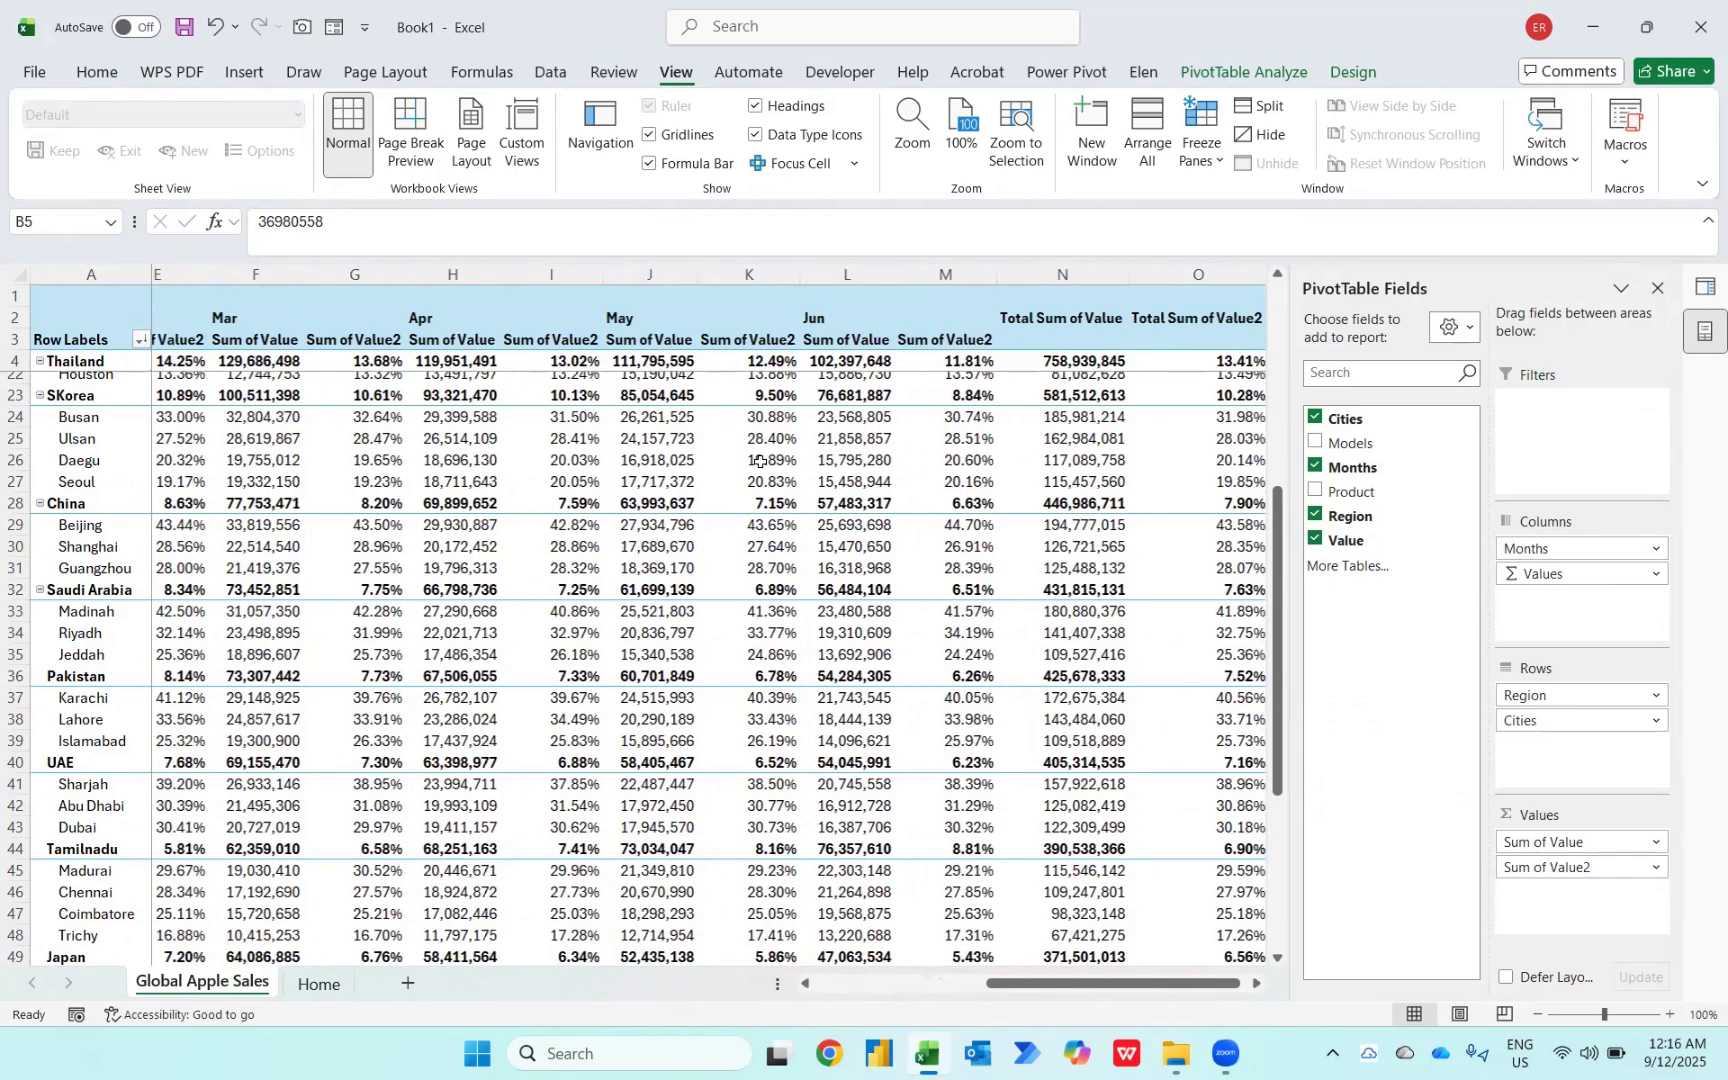
{"action": "scroll", "coordinate": [760, 461], "scroll_direction": "left", "scroll_amount": 2}
{"action": "scroll", "coordinate": [760, 461], "scroll_direction": "right", "scroll_amount": 1}
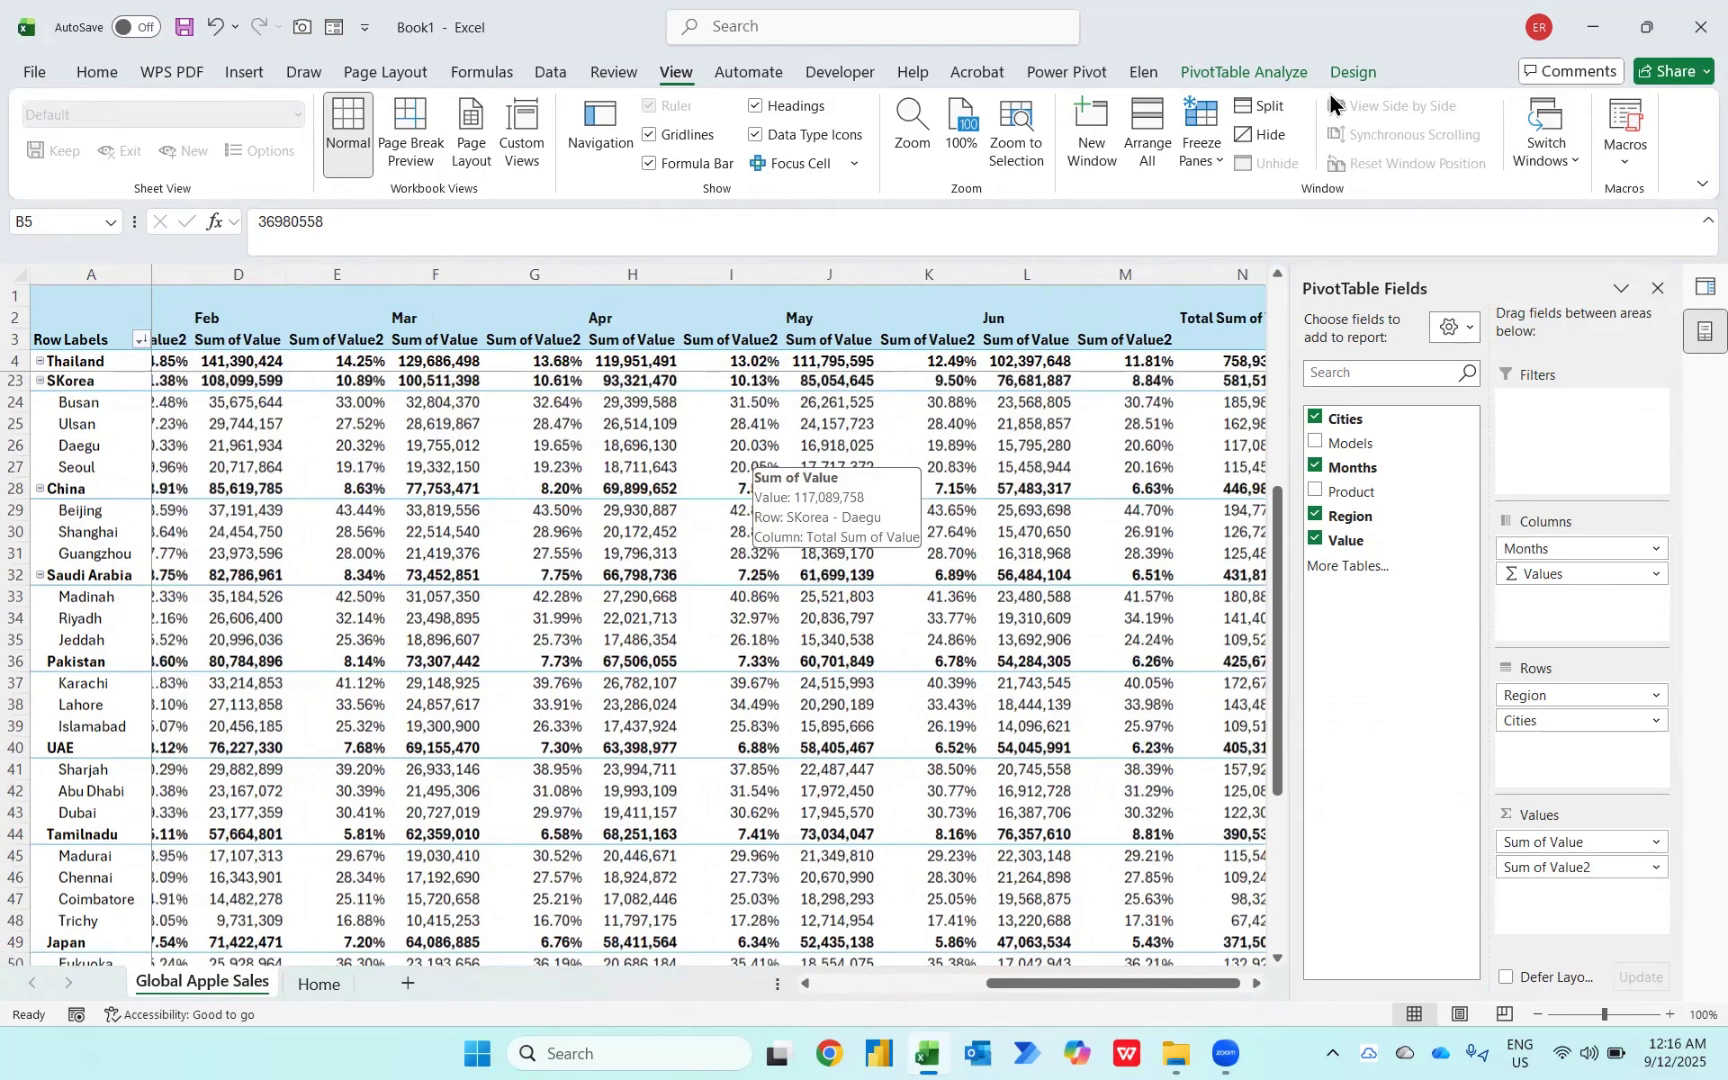
{"action": "scroll", "coordinate": [1330, 94], "scroll_direction": "right", "scroll_amount": 2}
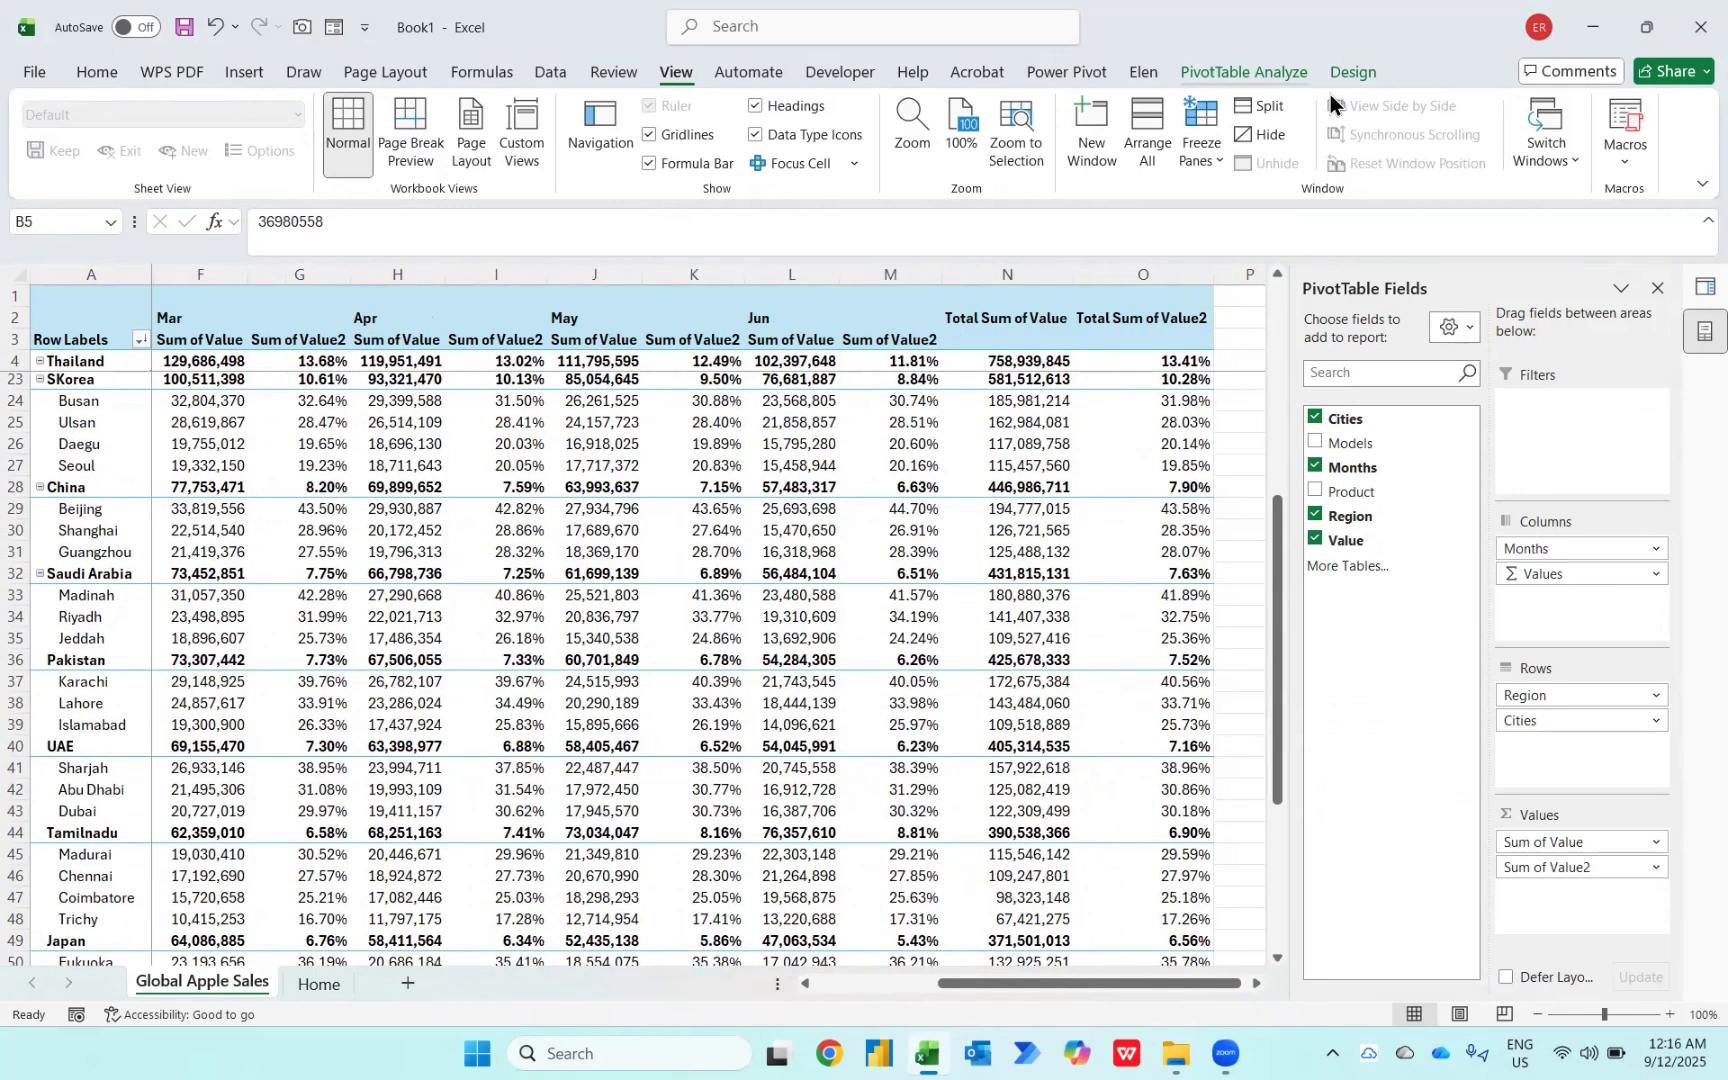
Step: Insert a slicer for the Product field on the PivotTable
{"action": "left_click", "coordinate": [1244, 72]}
{"action": "left_click", "coordinate": [551, 143]}
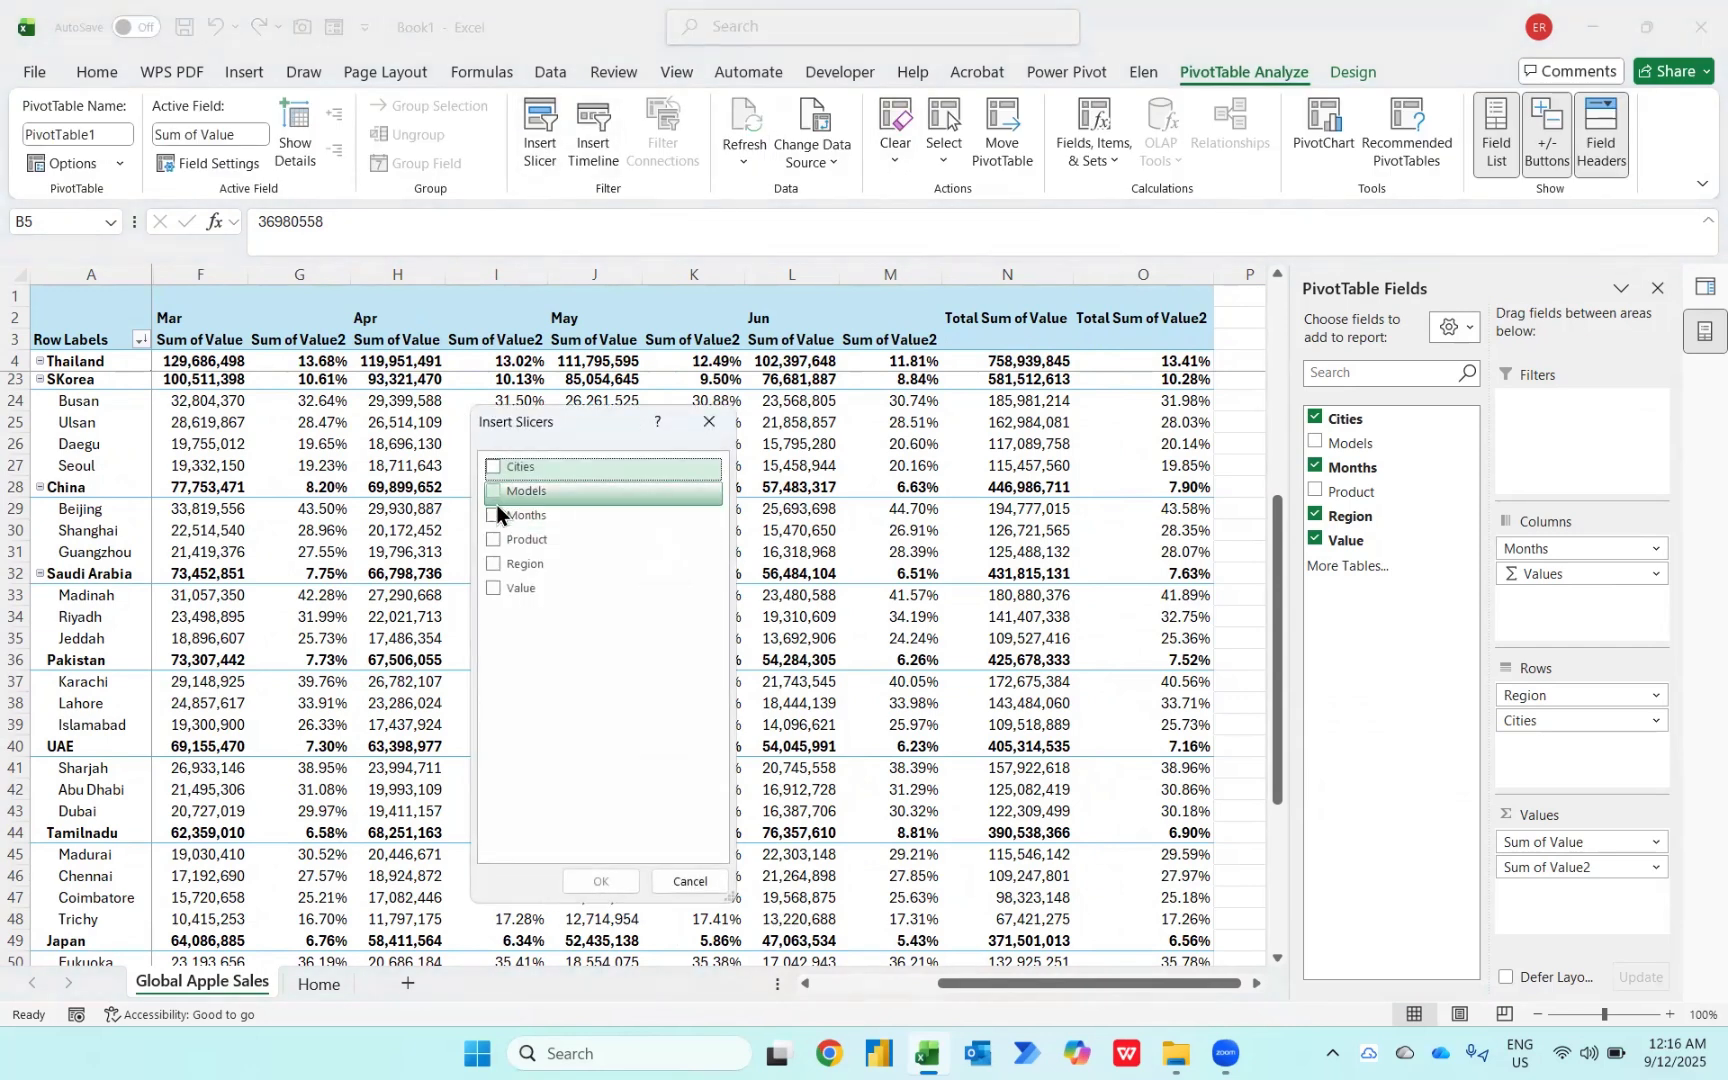
{"action": "left_click", "coordinate": [495, 544]}
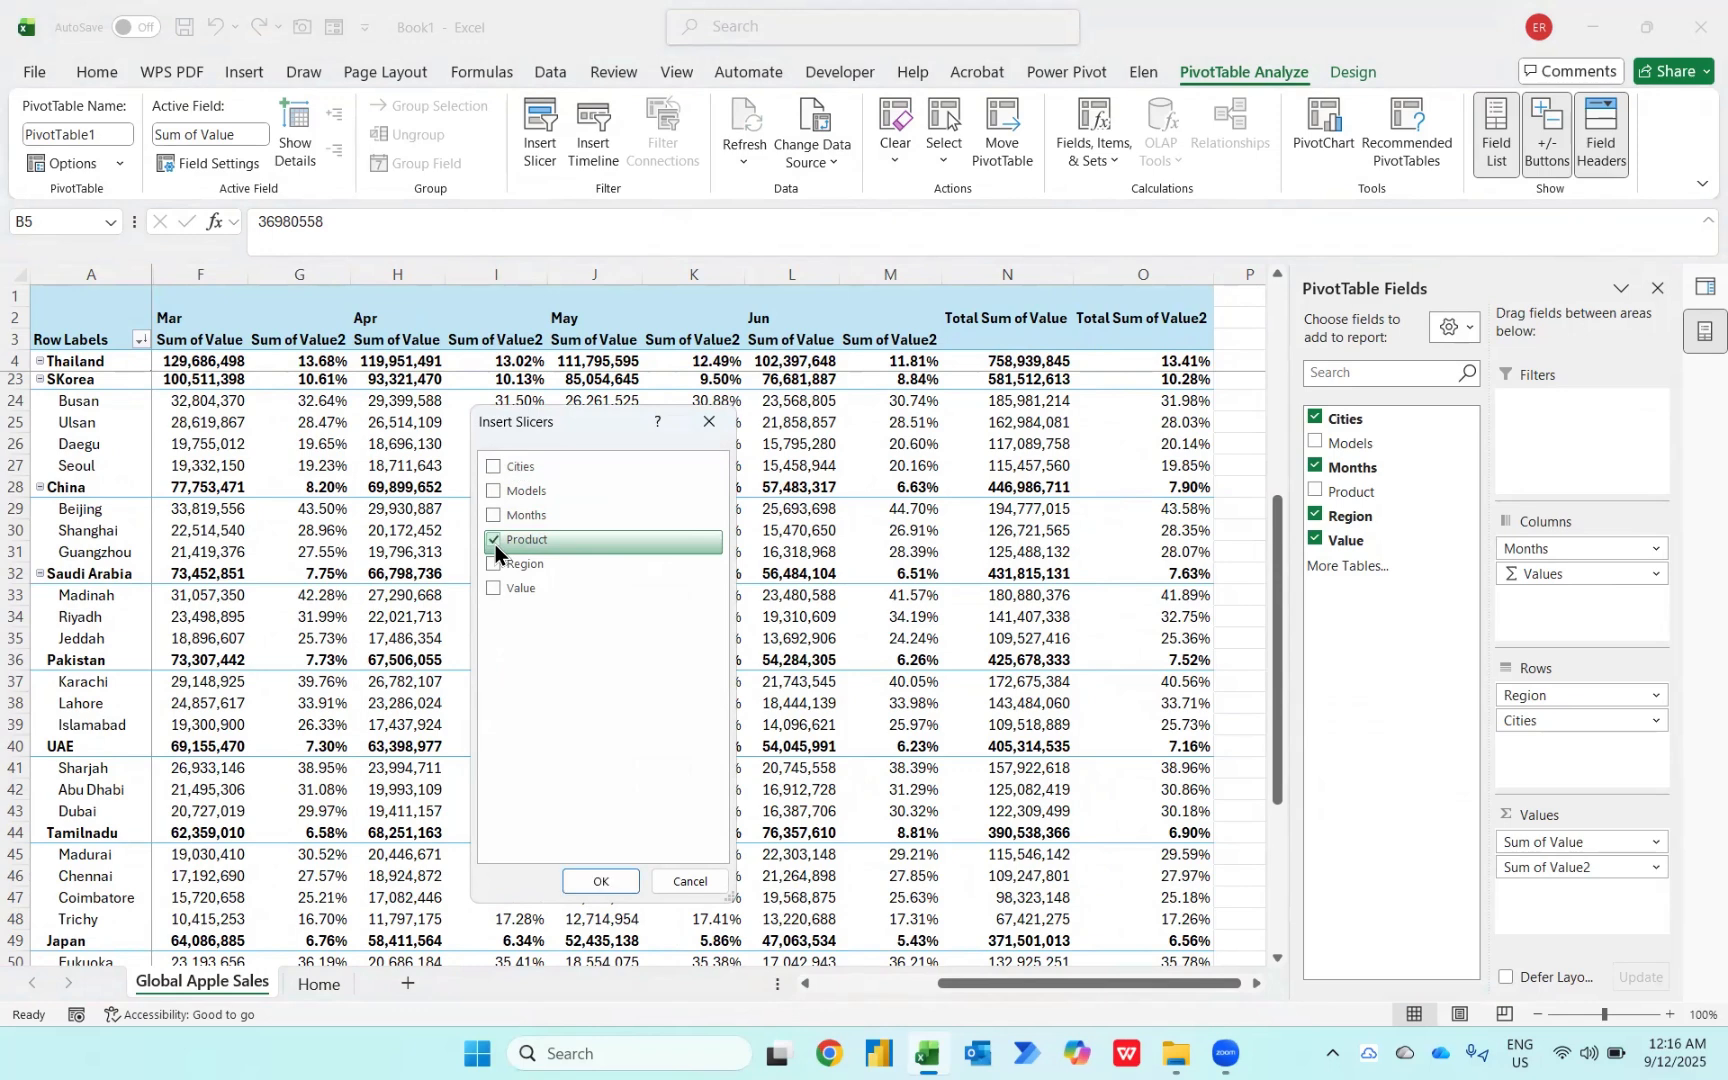
{"action": "left_click", "coordinate": [605, 884]}
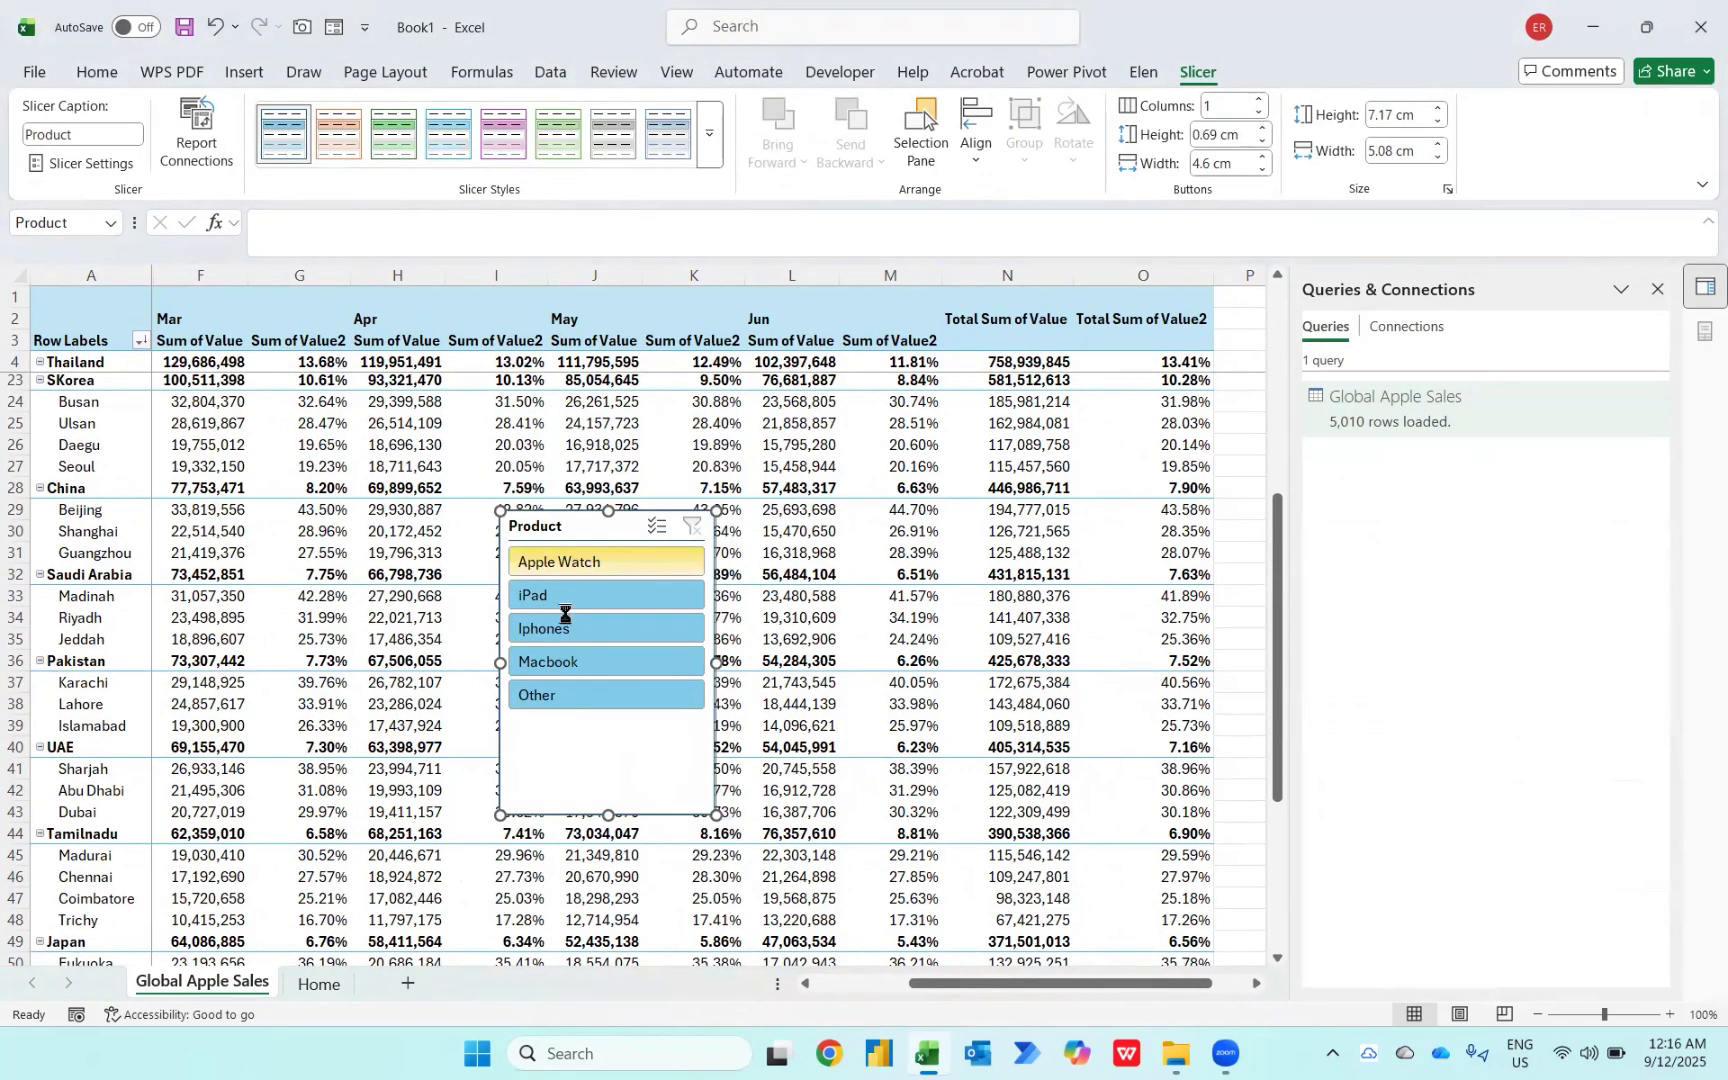
Step: Filter the PivotTable to Iphones with the slicer and move the slicer up beside the table's top rows
{"action": "left_click", "coordinate": [567, 626]}
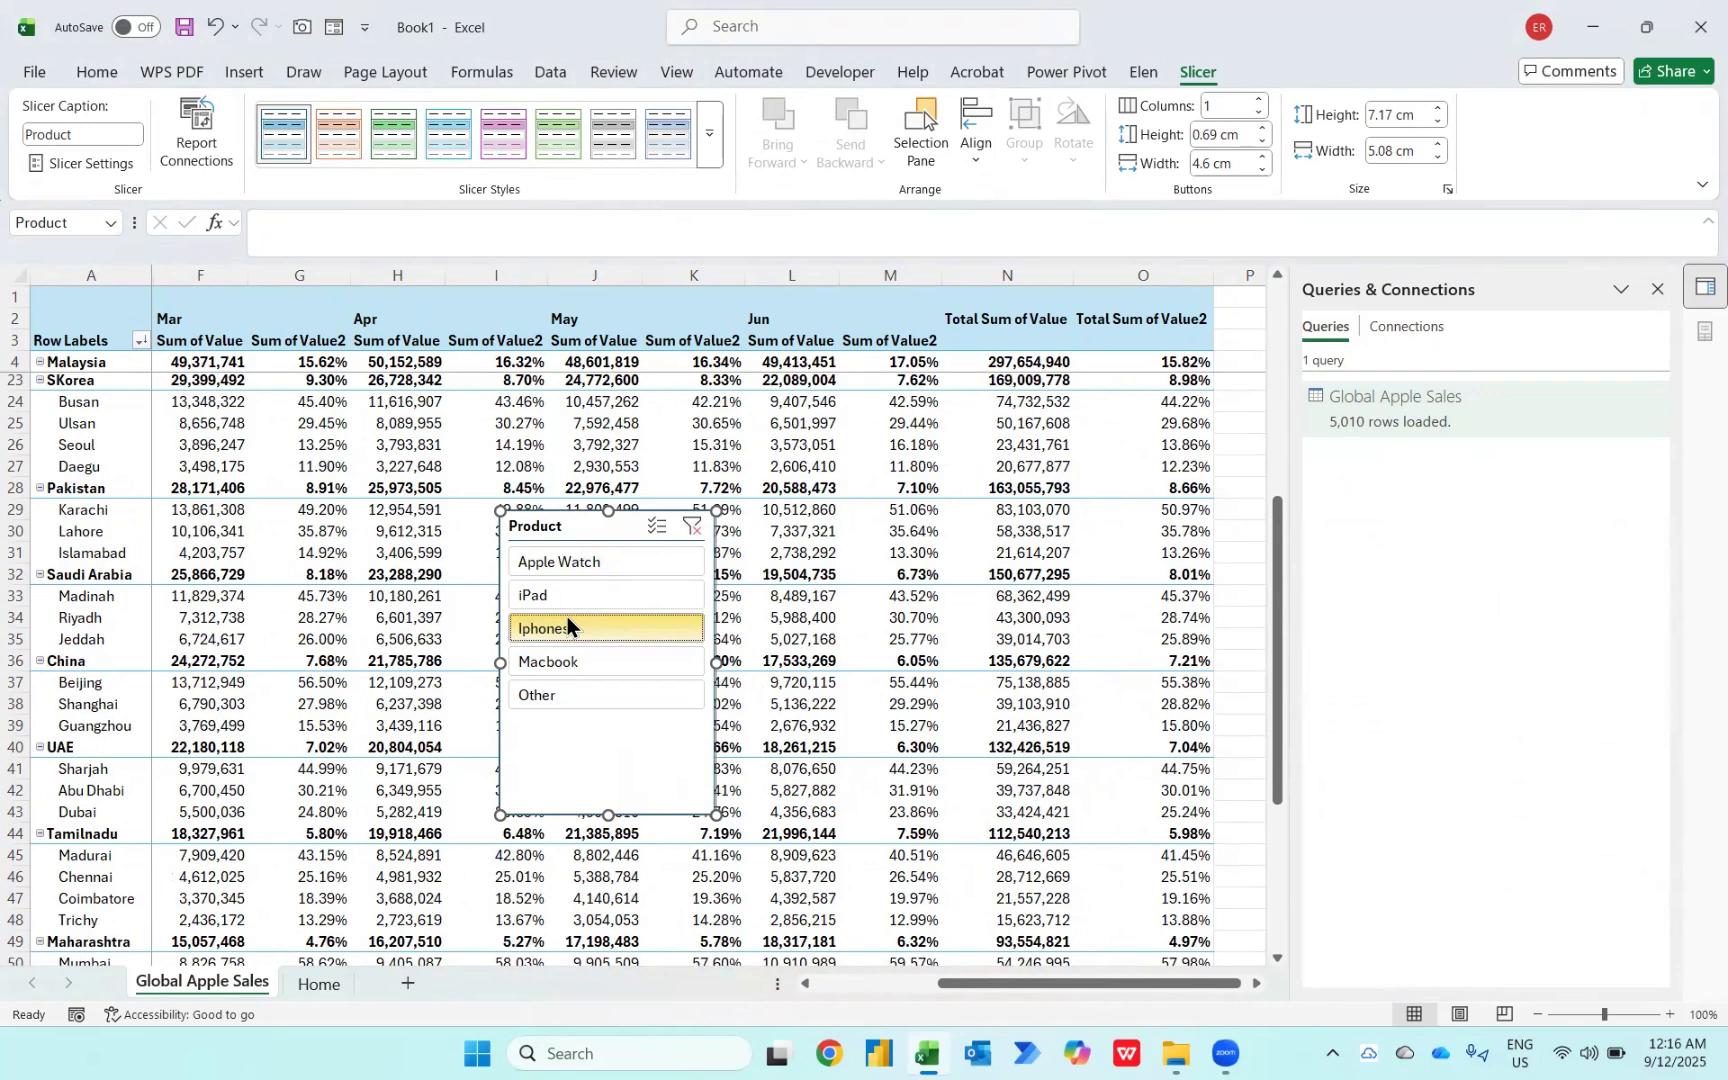
{"action": "scroll", "coordinate": [327, 529], "scroll_direction": "up", "scroll_amount": 6}
{"action": "scroll", "coordinate": [327, 529], "scroll_direction": "up", "scroll_amount": 2}
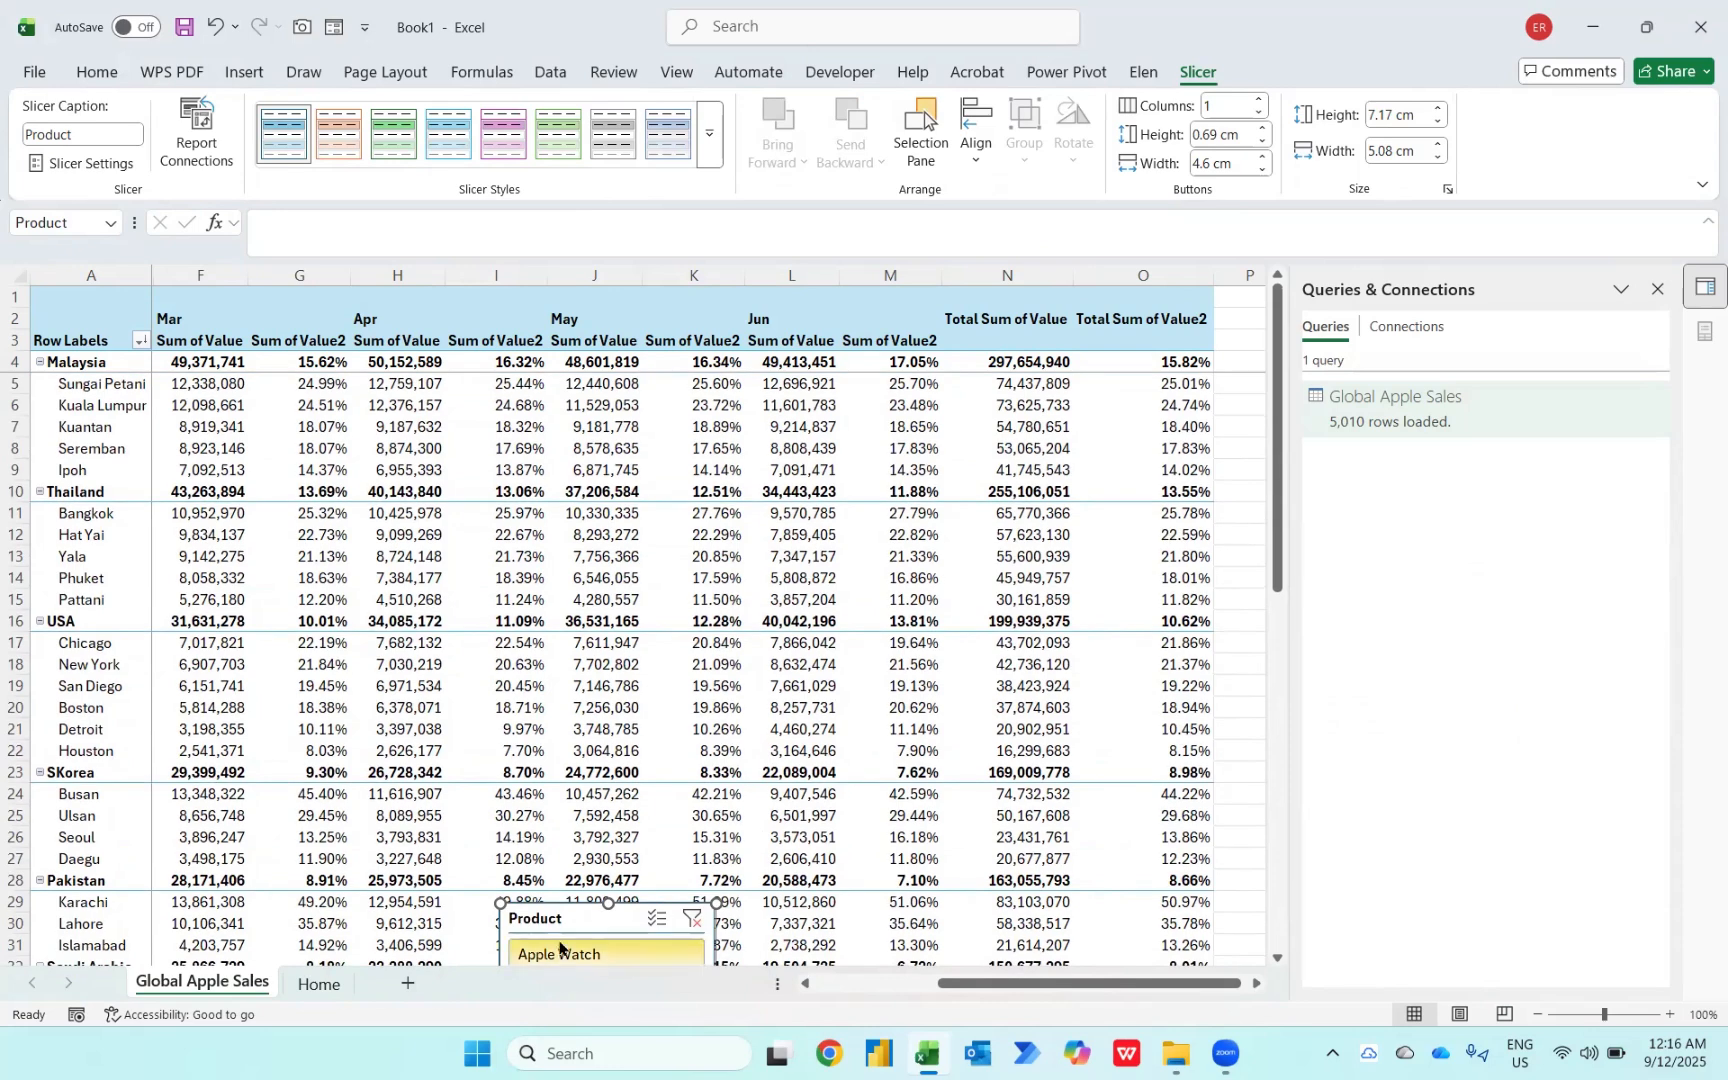
{"action": "left_click_drag", "start_coordinate": [553, 910], "coordinate": [562, 463]}
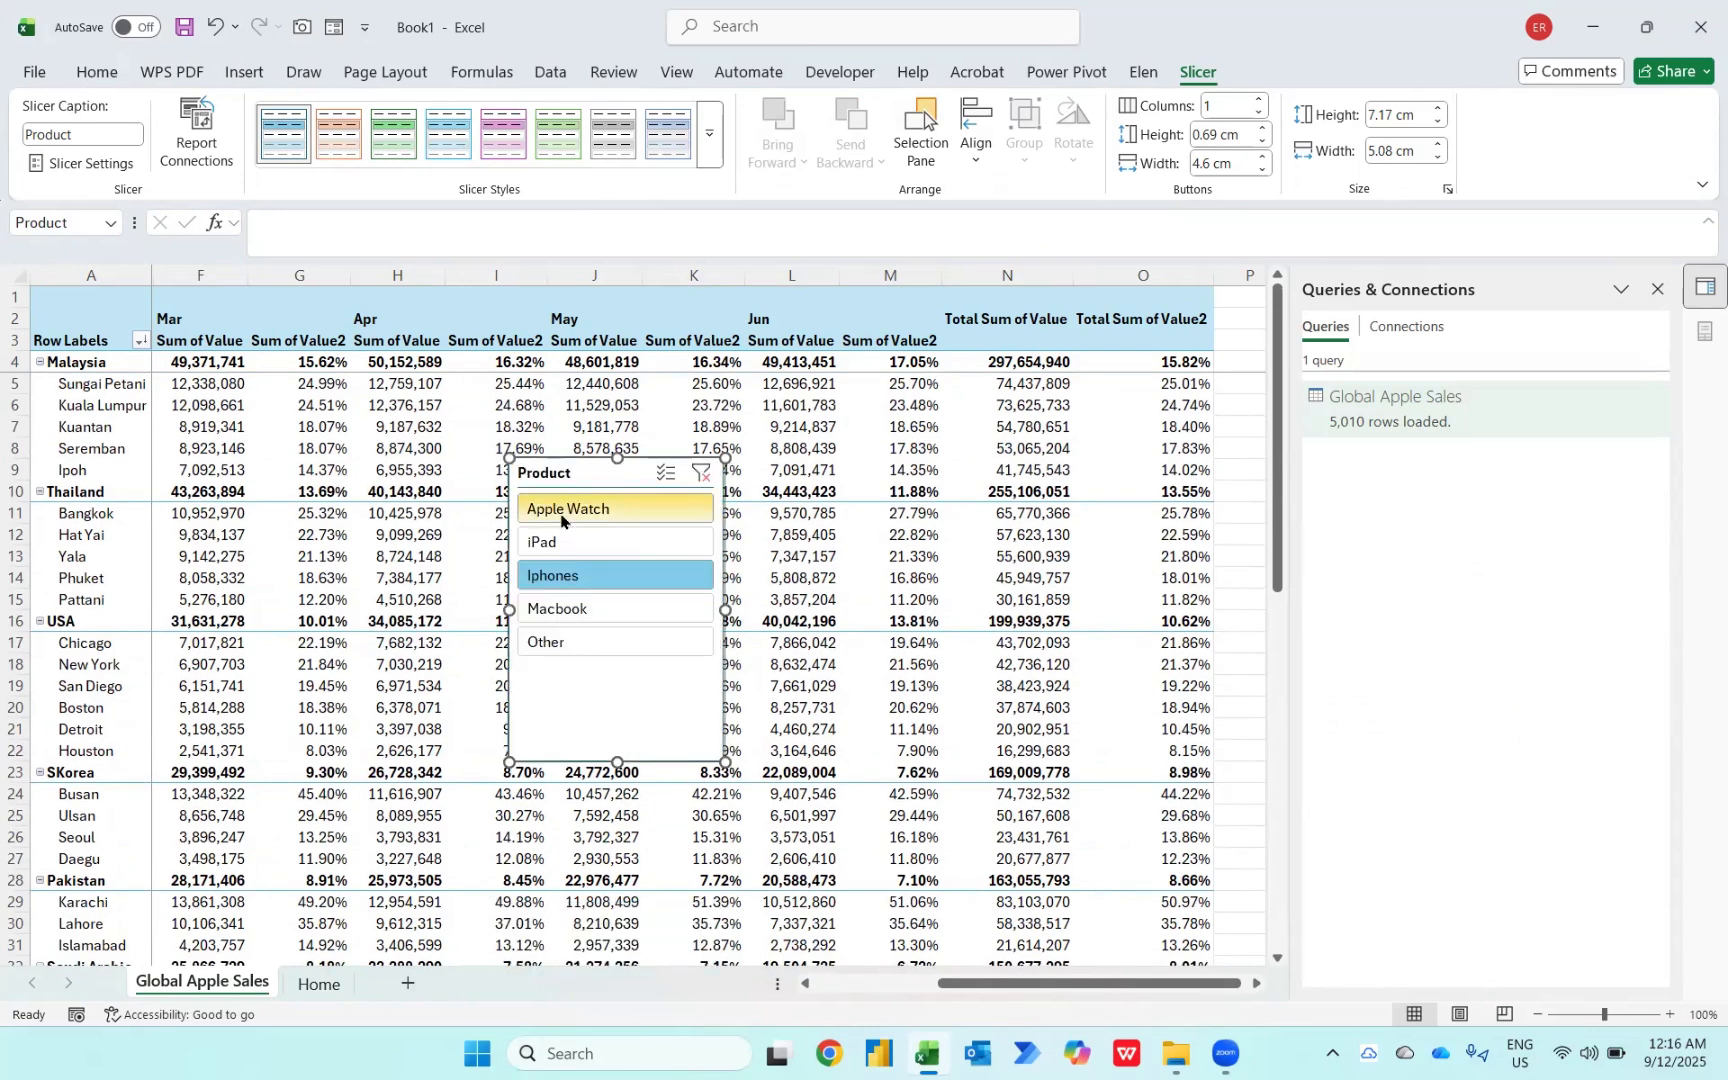
Step: Filter the PivotTable by each product in turn: Apple Watch, iPad, Iphones, then Macbook
{"action": "left_click", "coordinate": [563, 512]}
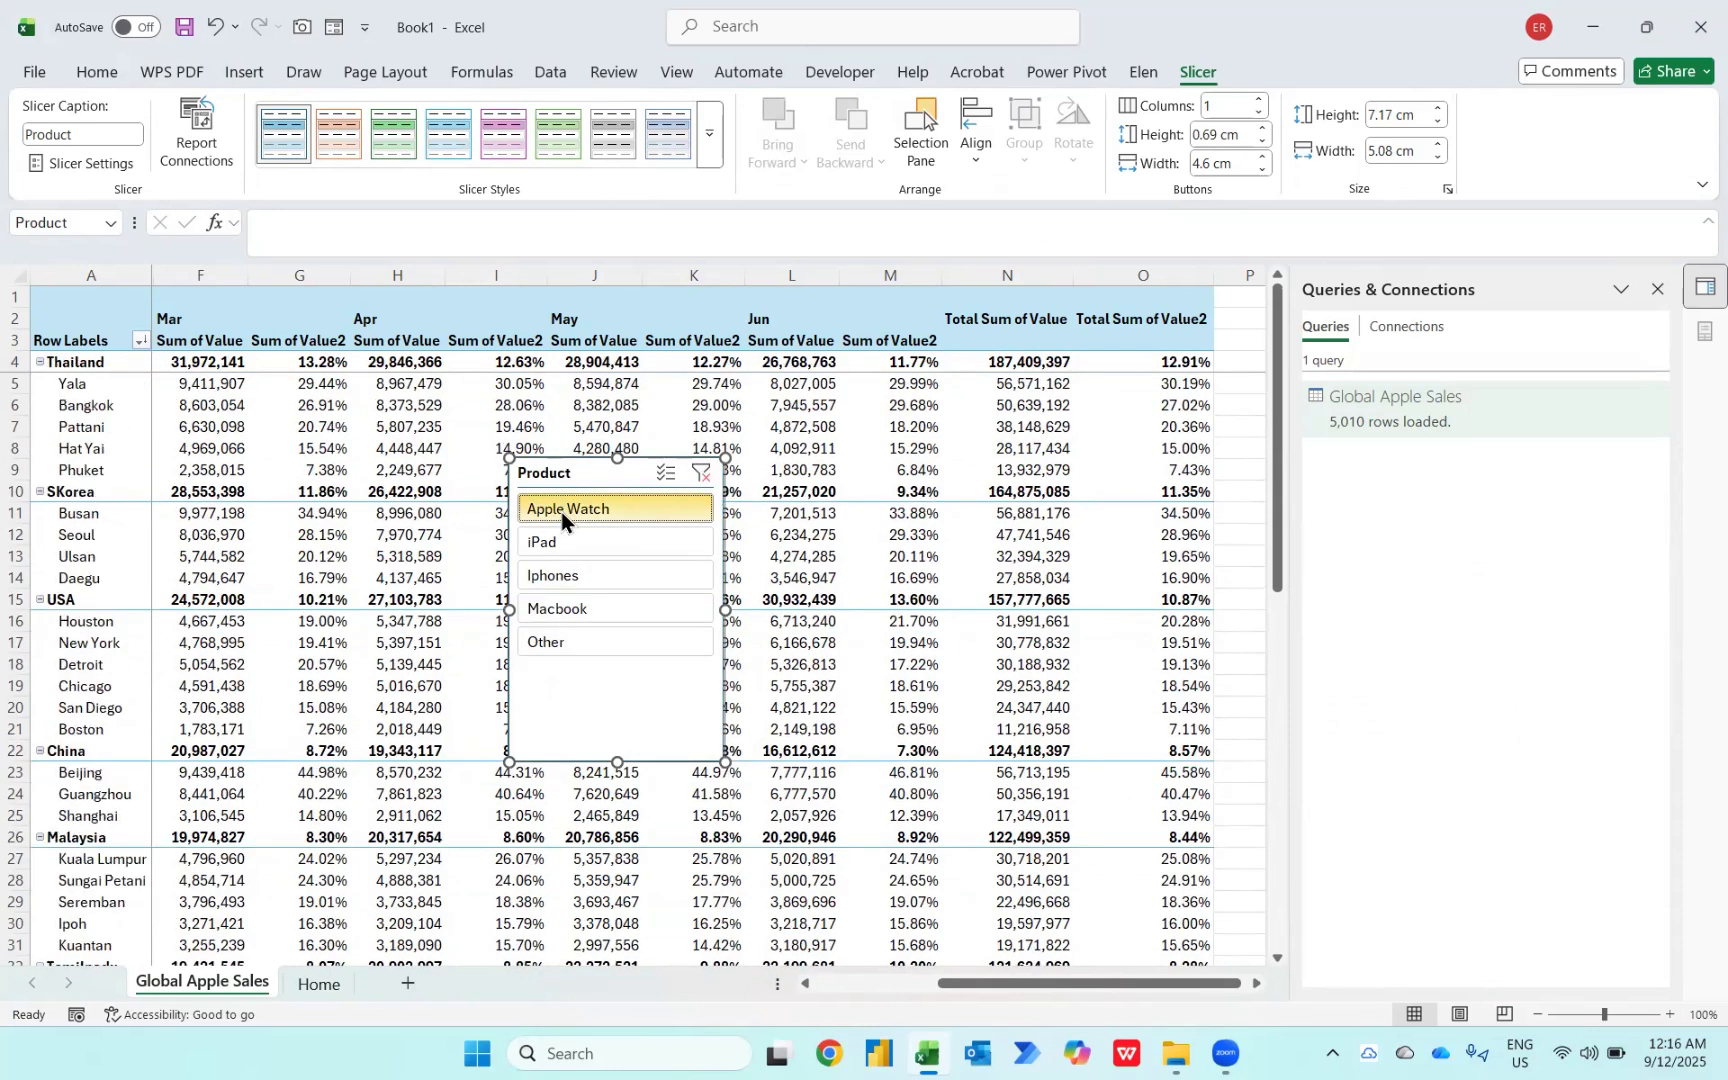
{"action": "left_click", "coordinate": [552, 541]}
{"action": "left_click", "coordinate": [552, 575]}
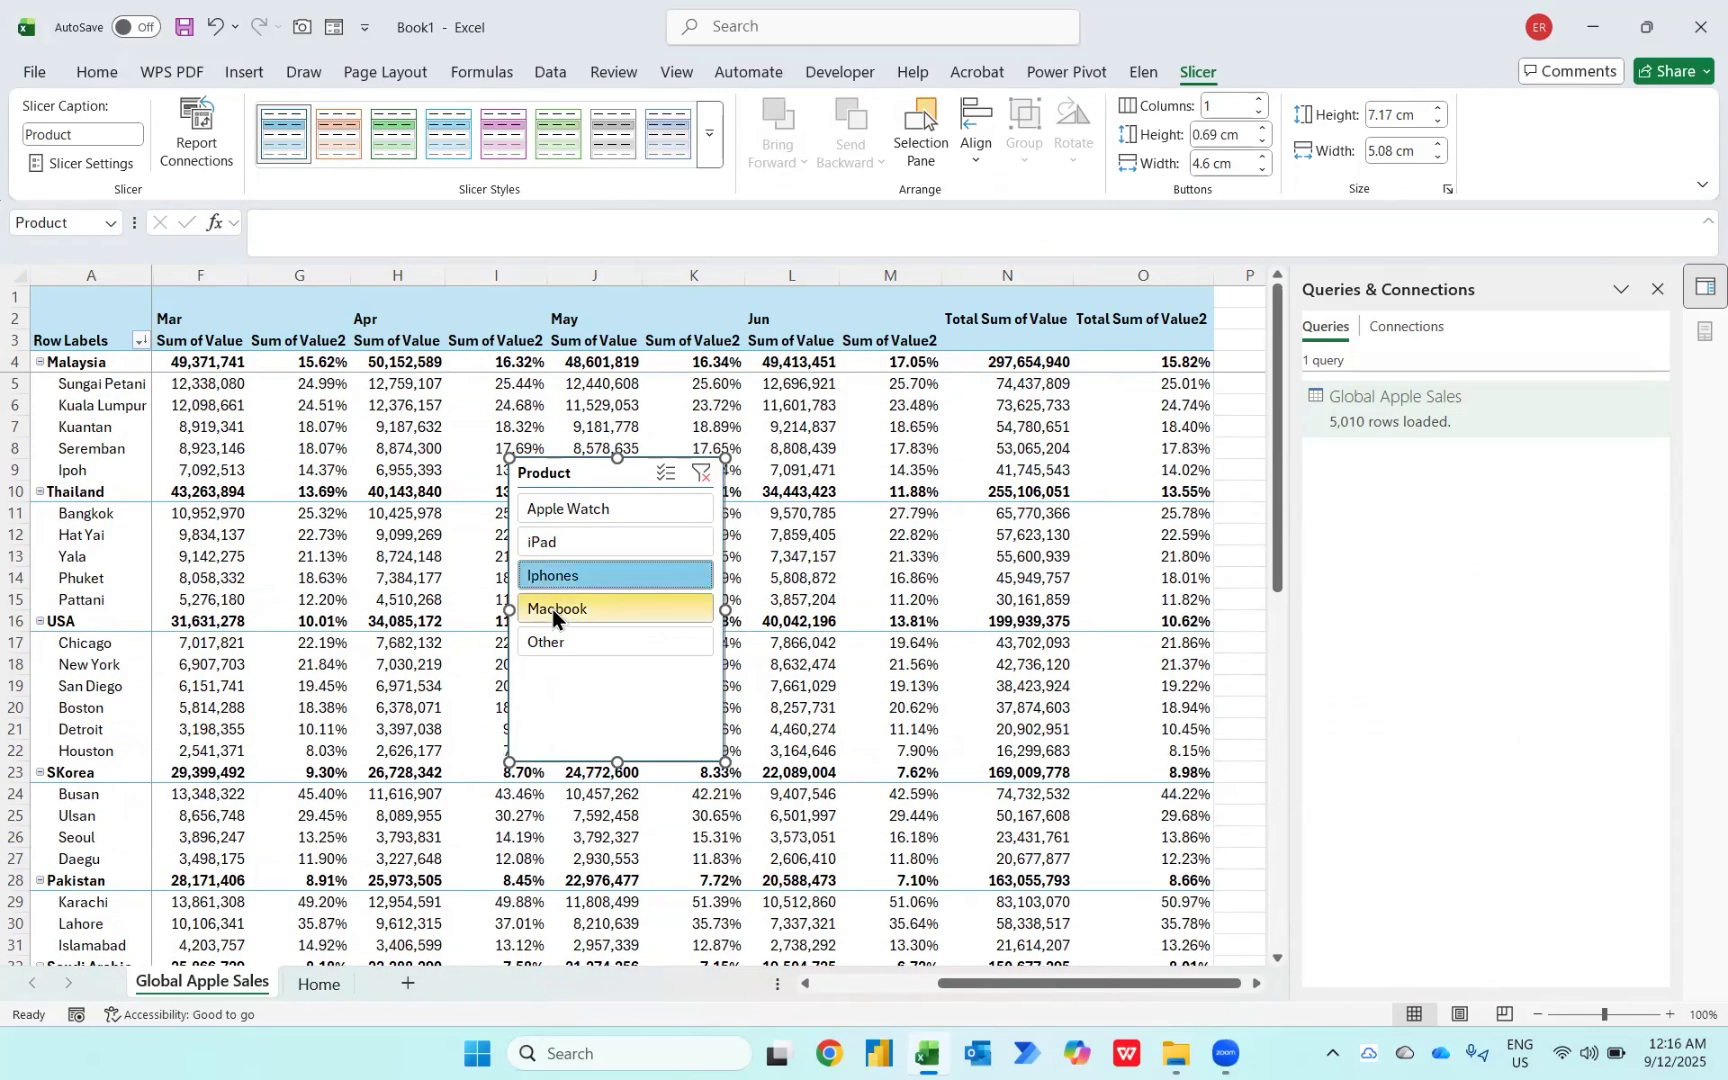
{"action": "left_click", "coordinate": [552, 610]}
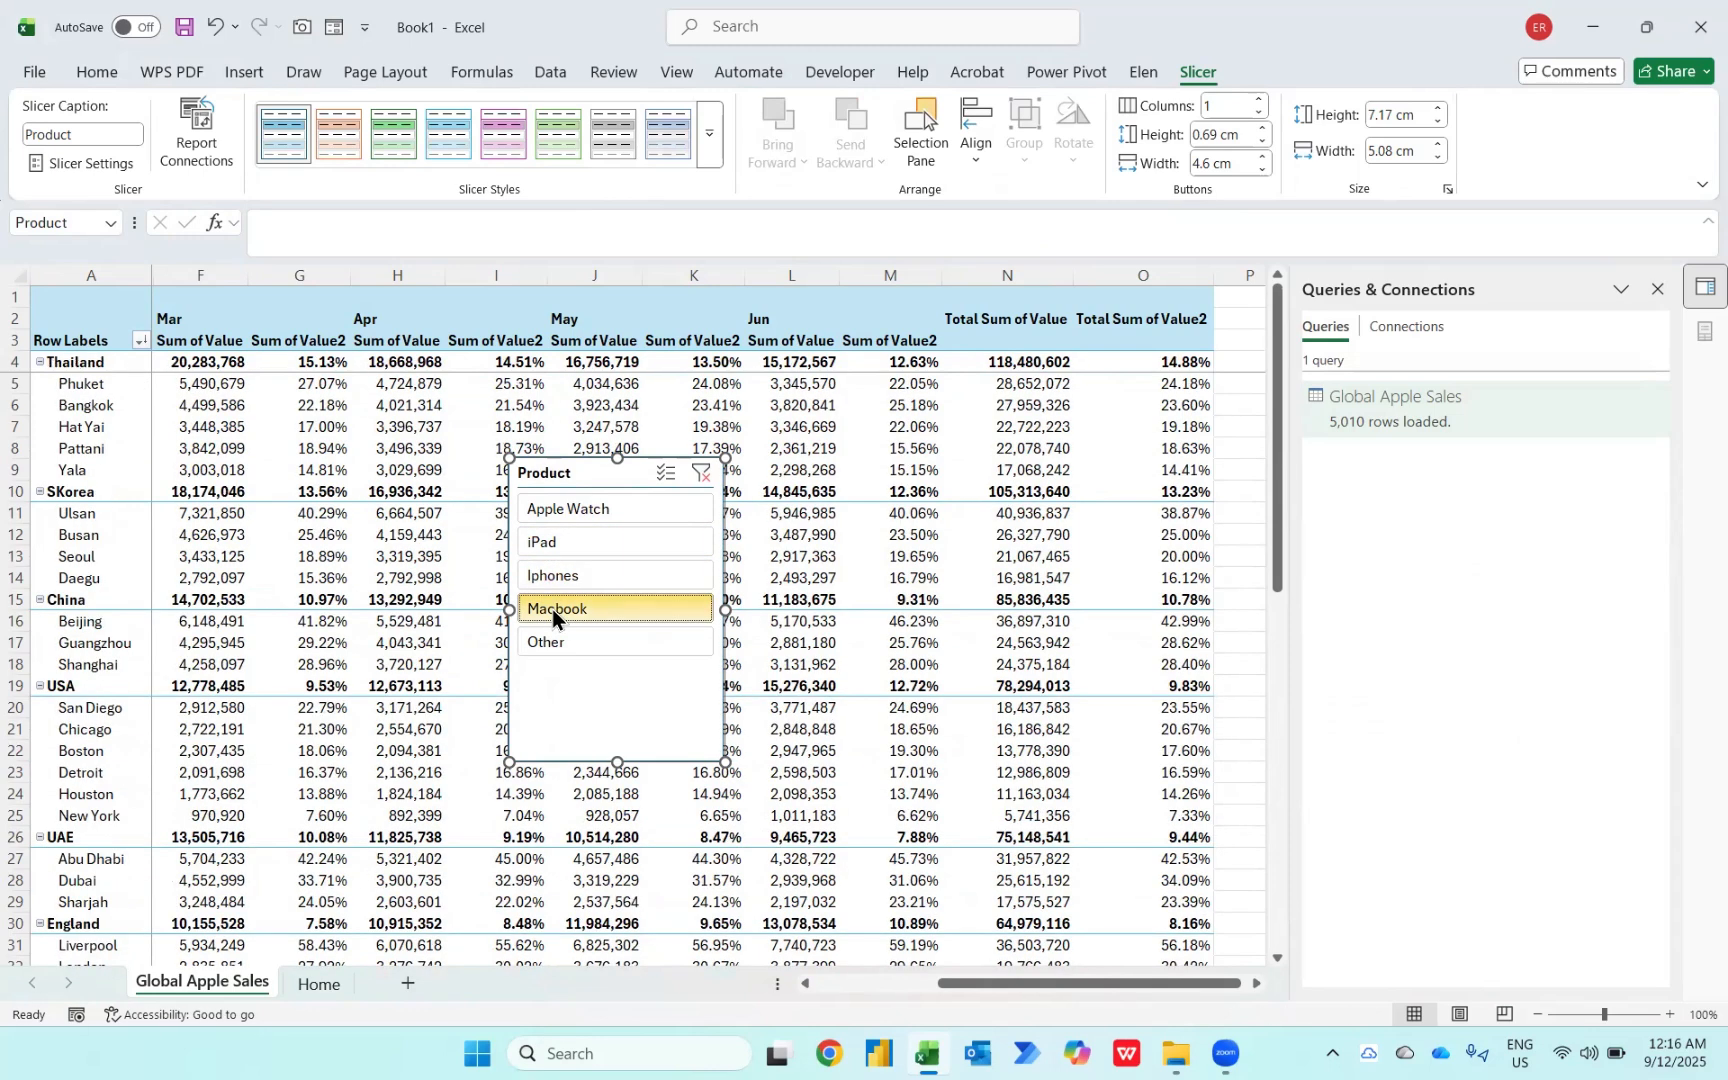